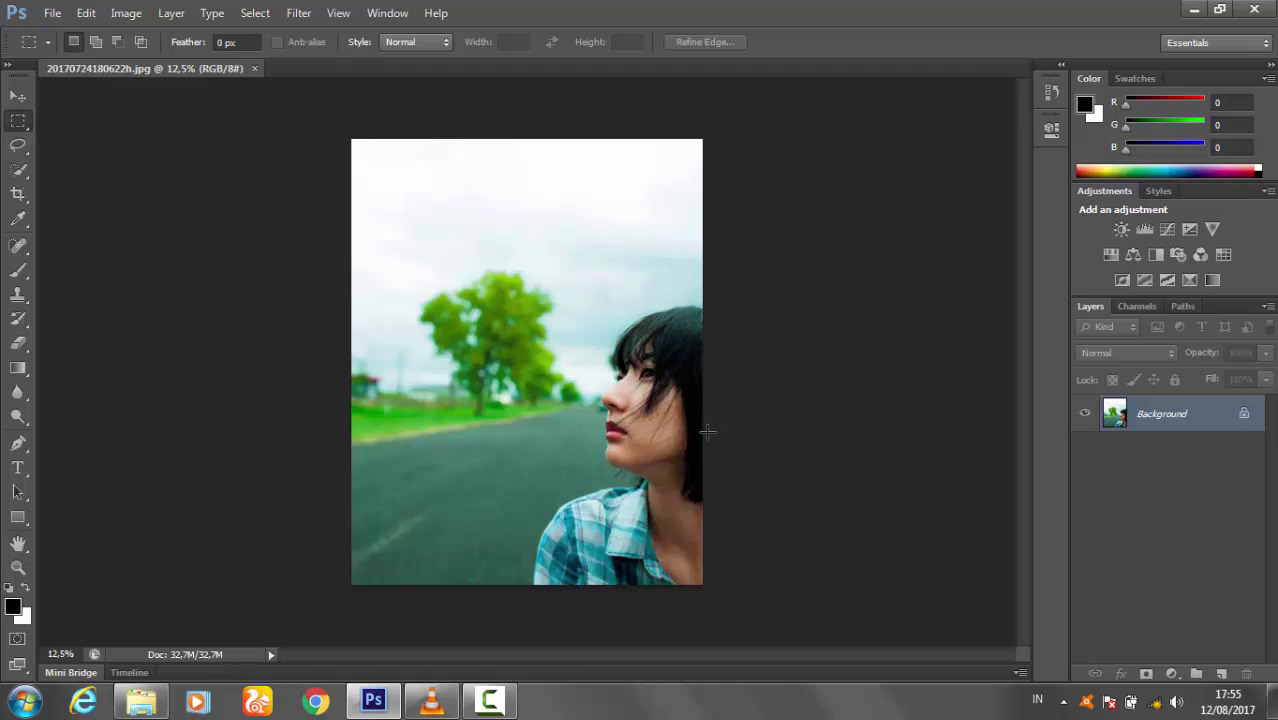
# - Zoom in on the face and trace the hair edge beside the neck with Pen shape anchors
pyautogui.press('z')
pyautogui.moveTo(707, 432)
pyautogui.mouseDown()
pyautogui.moveTo(504, 286)
pyautogui.moveTo(551, 289)
pyautogui.moveTo(422, 74)
pyautogui.mouseUp()
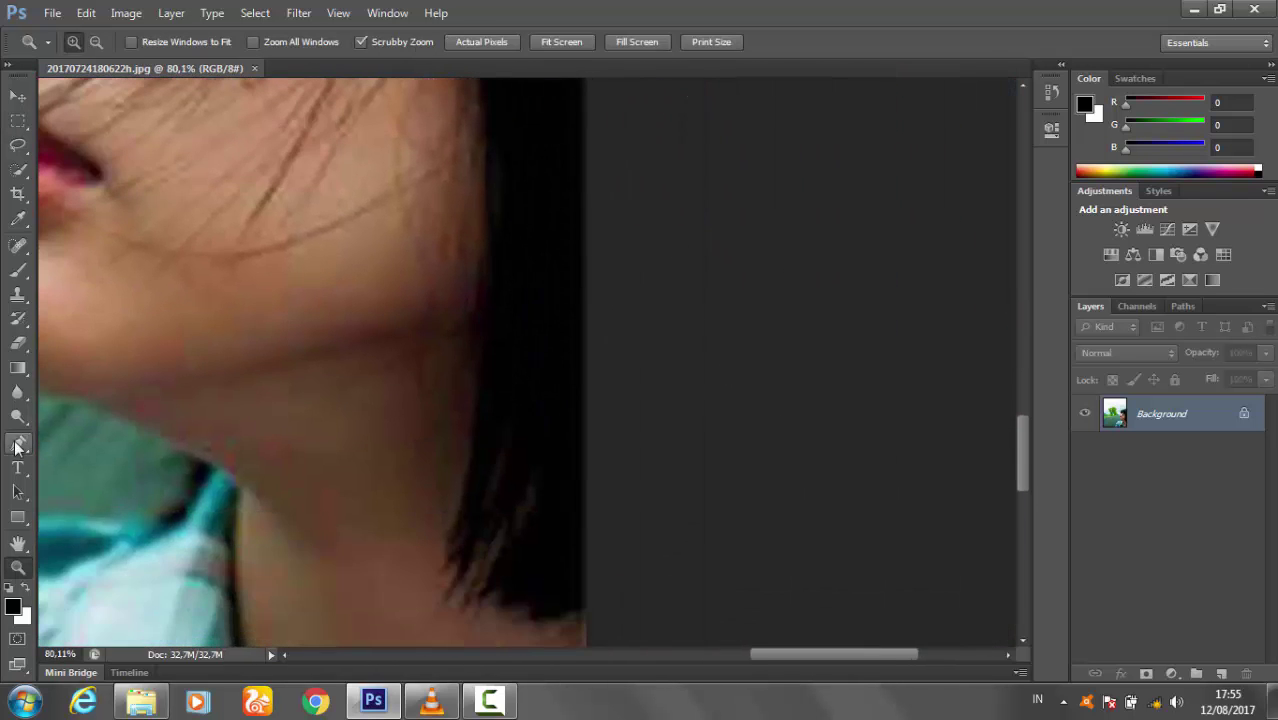
pyautogui.click(17, 443)
pyautogui.click(491, 165)
pyautogui.click(513, 174)
pyautogui.click(513, 253)
pyautogui.click(513, 334)
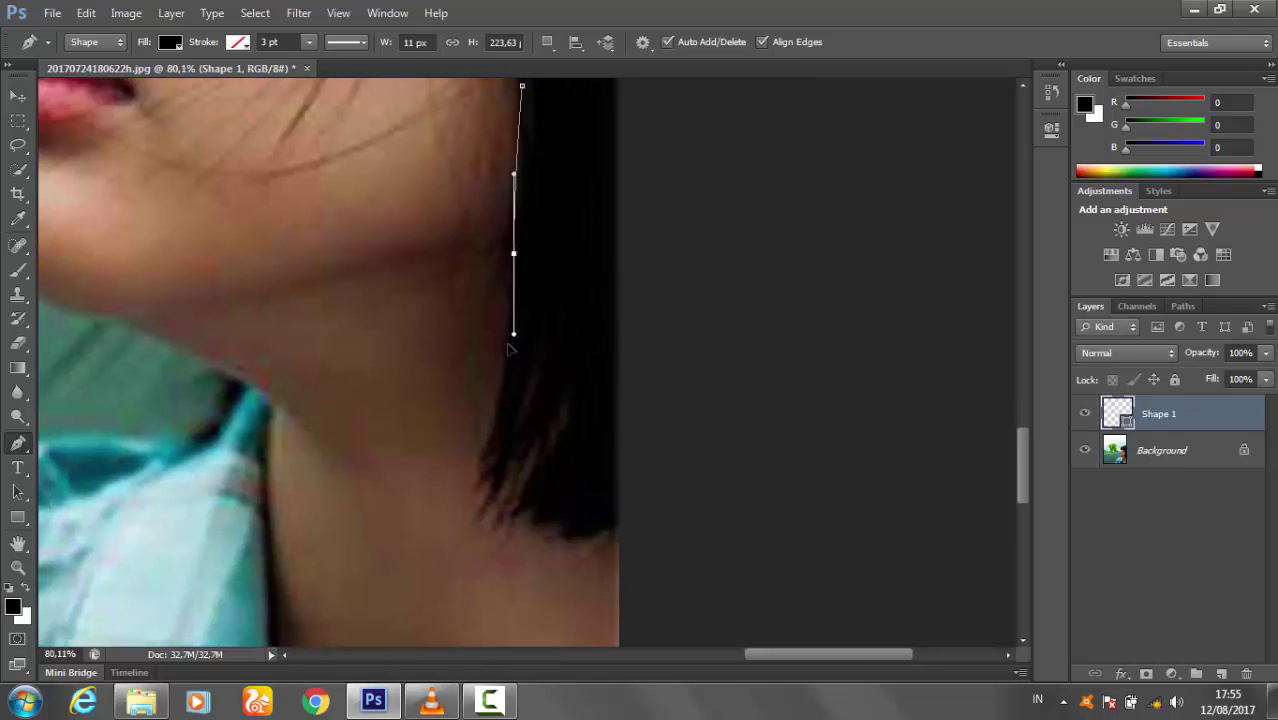
pyautogui.scroll(-2, 510, 340)
pyautogui.moveTo(476, 412); pyautogui.dragTo(430, 471)
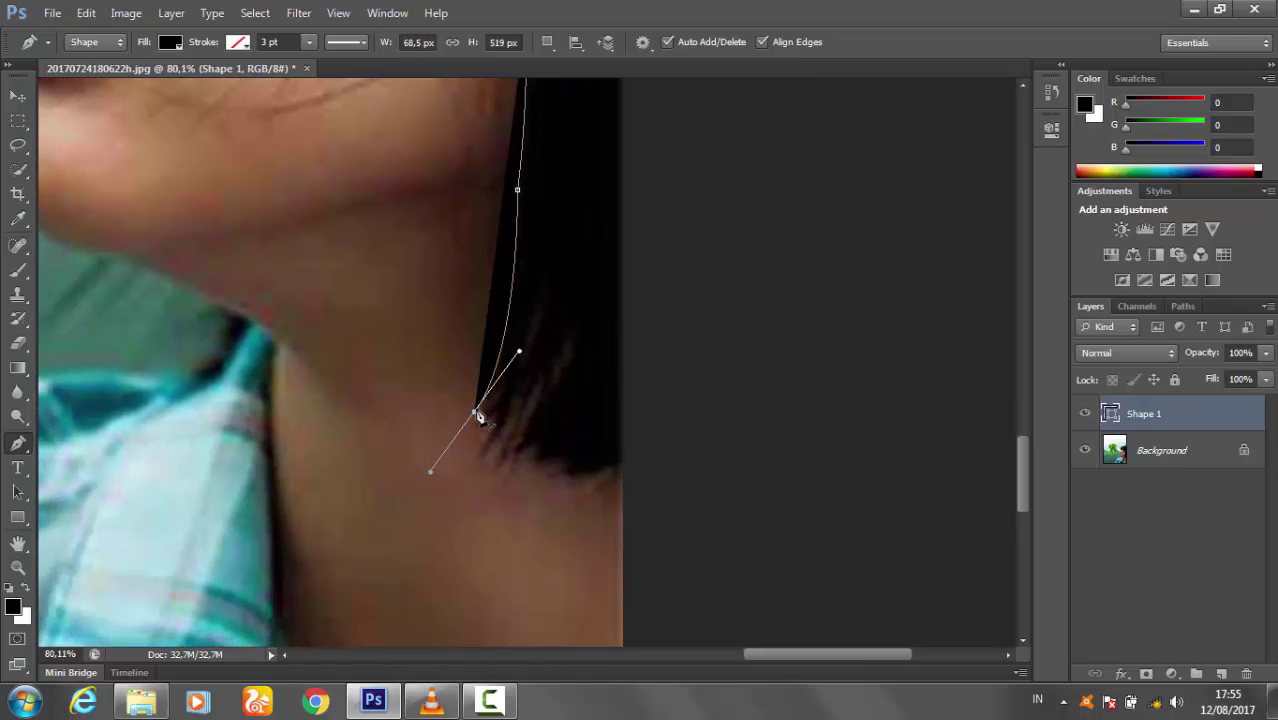
# - Set the shape fill to none and drag curved anchors for the hair-strand tips
pyautogui.click(163, 47)
pyautogui.click(82, 80)
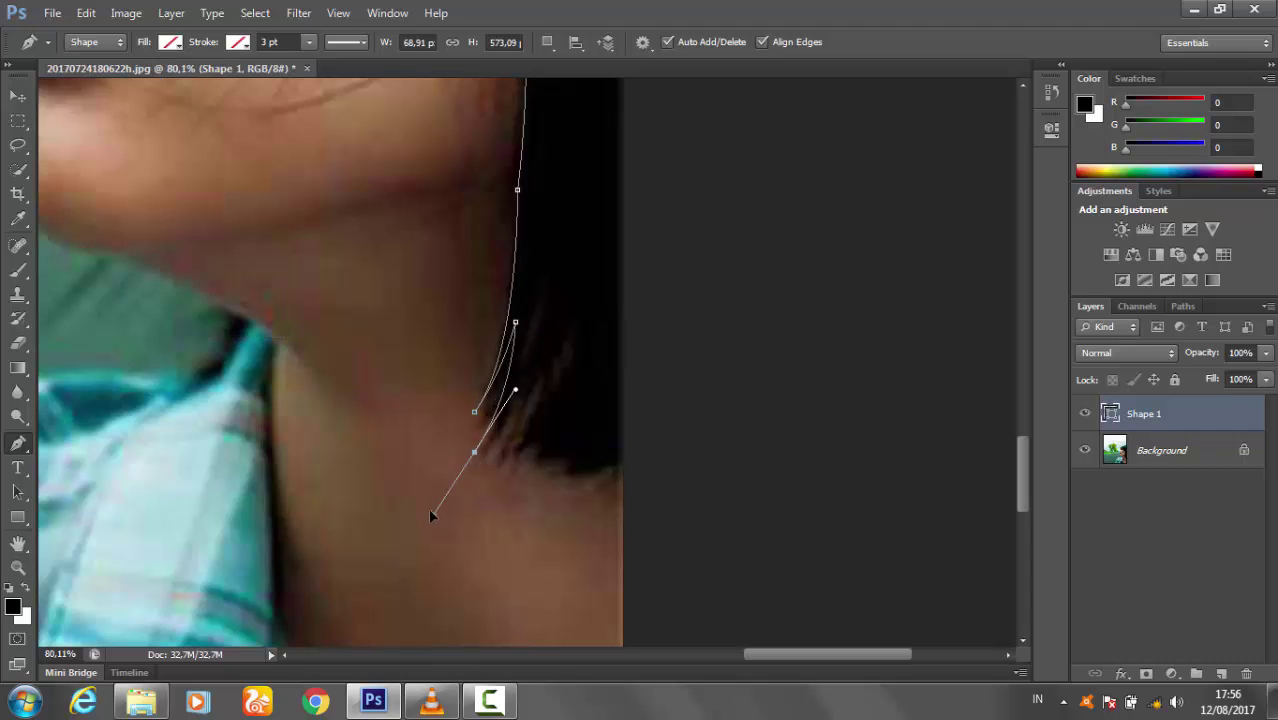
pyautogui.moveTo(539, 368); pyautogui.dragTo(569, 334)
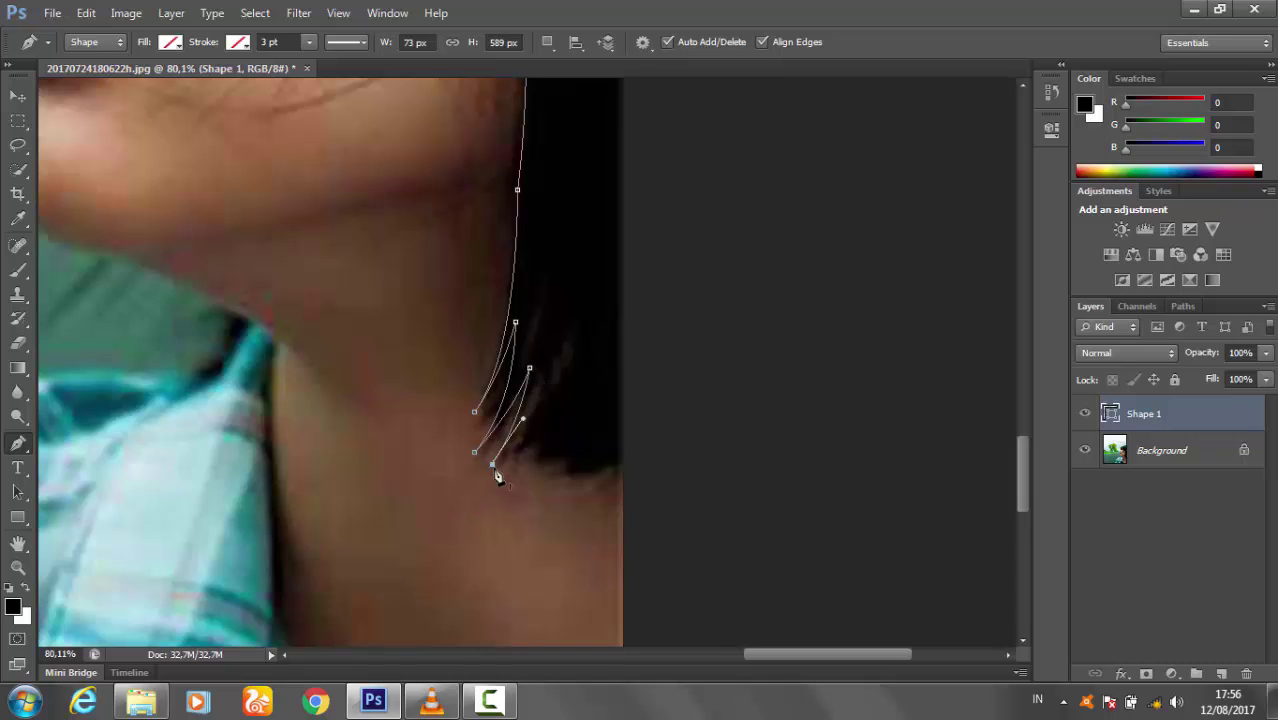
pyautogui.moveTo(540, 370); pyautogui.dragTo(546, 376)
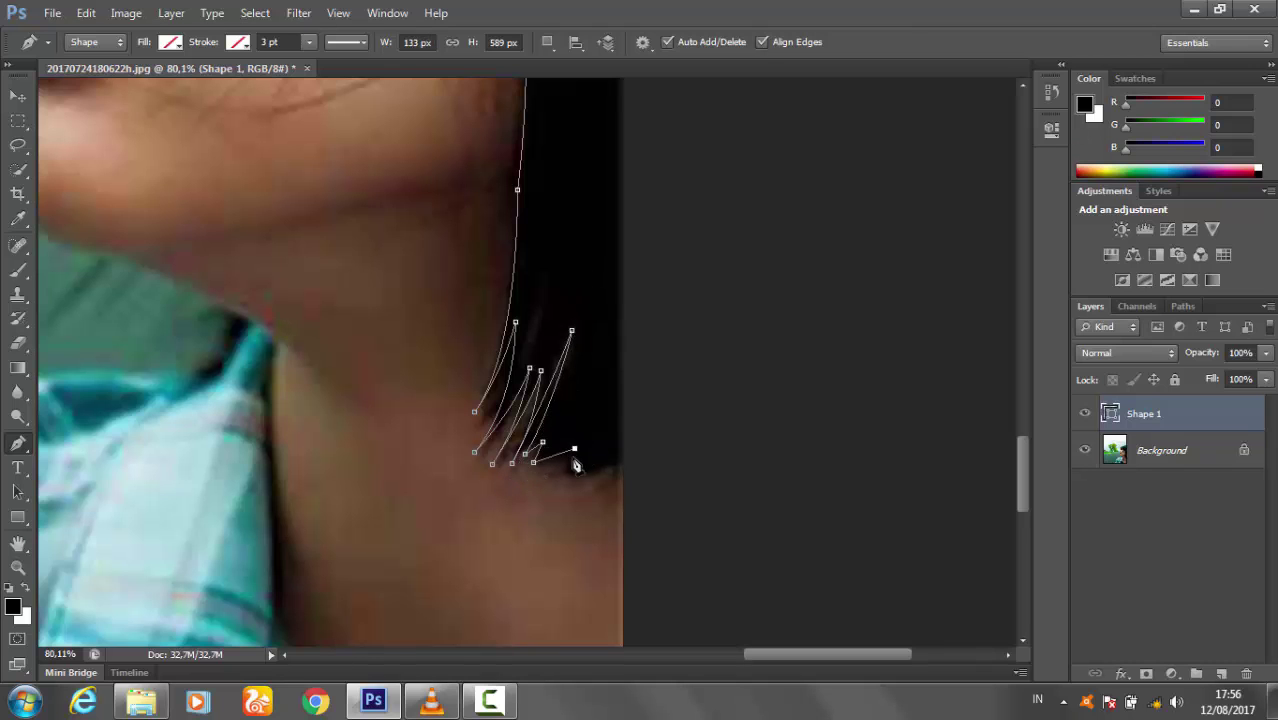
pyautogui.scroll(-5, 693, 289)
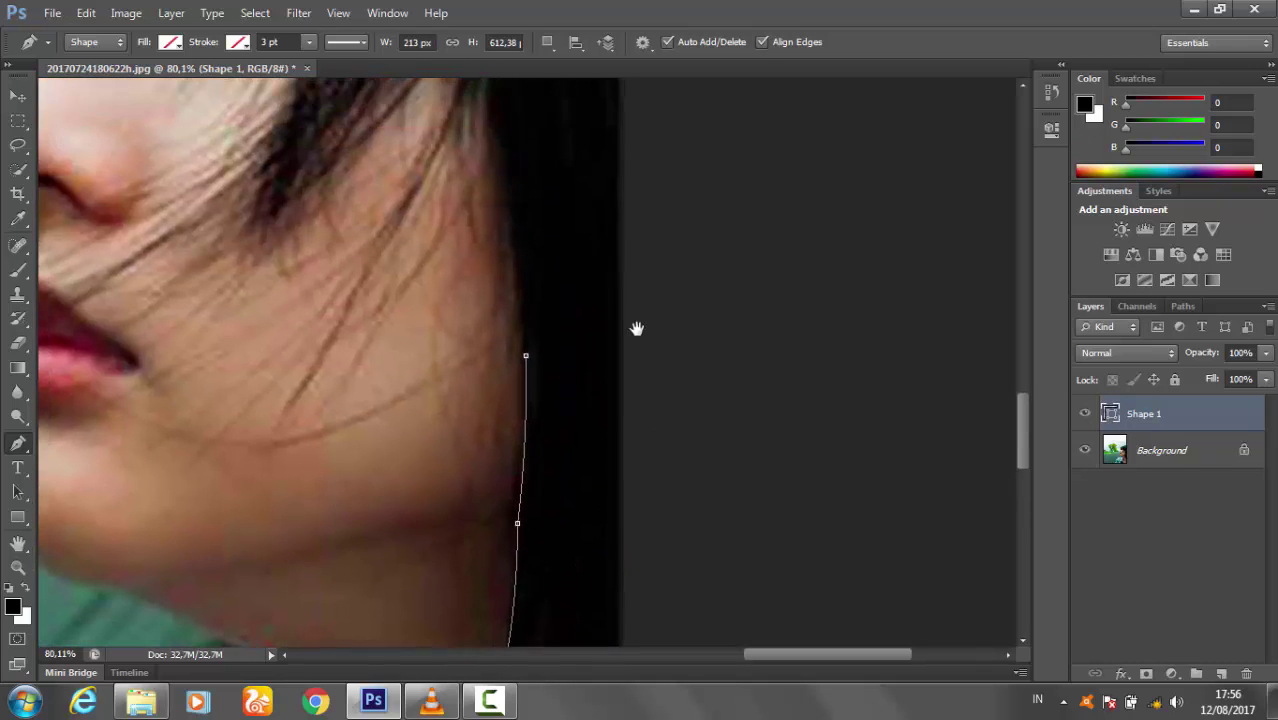
# - Trace the hair's crown outline with curved Pen anchors over the top of the head
pyautogui.press('z')
pyautogui.click(17, 445)
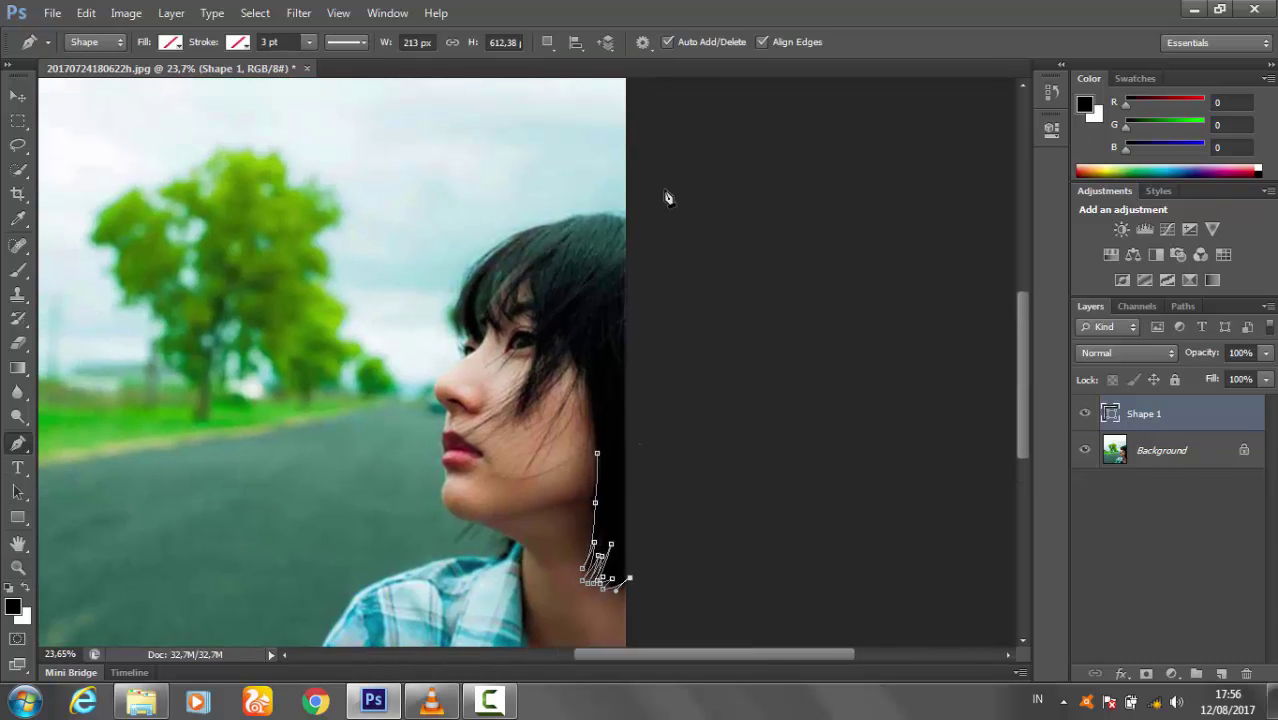
pyautogui.scroll(3, 704, 254)
pyautogui.scroll(2, 793, 297)
pyautogui.moveTo(472, 282); pyautogui.dragTo(280, 328)
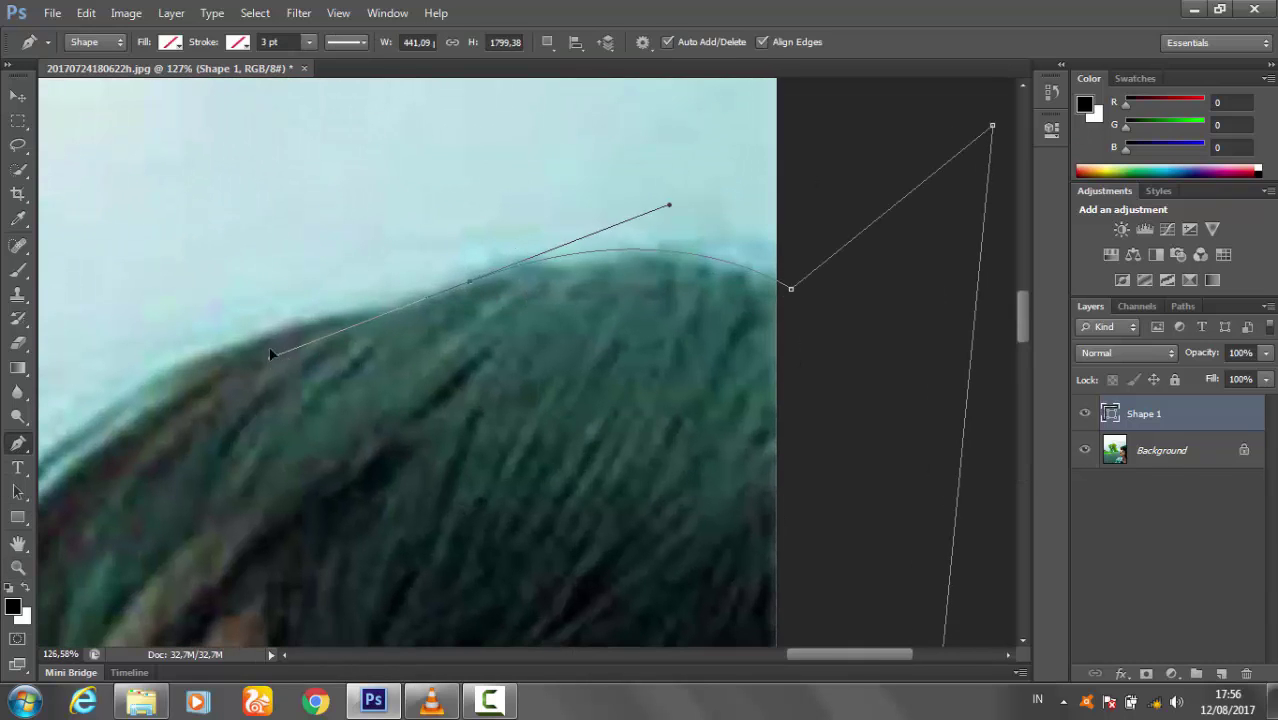
pyautogui.scroll(-3, 437, 321)
pyautogui.hscroll(-3, 437, 321)
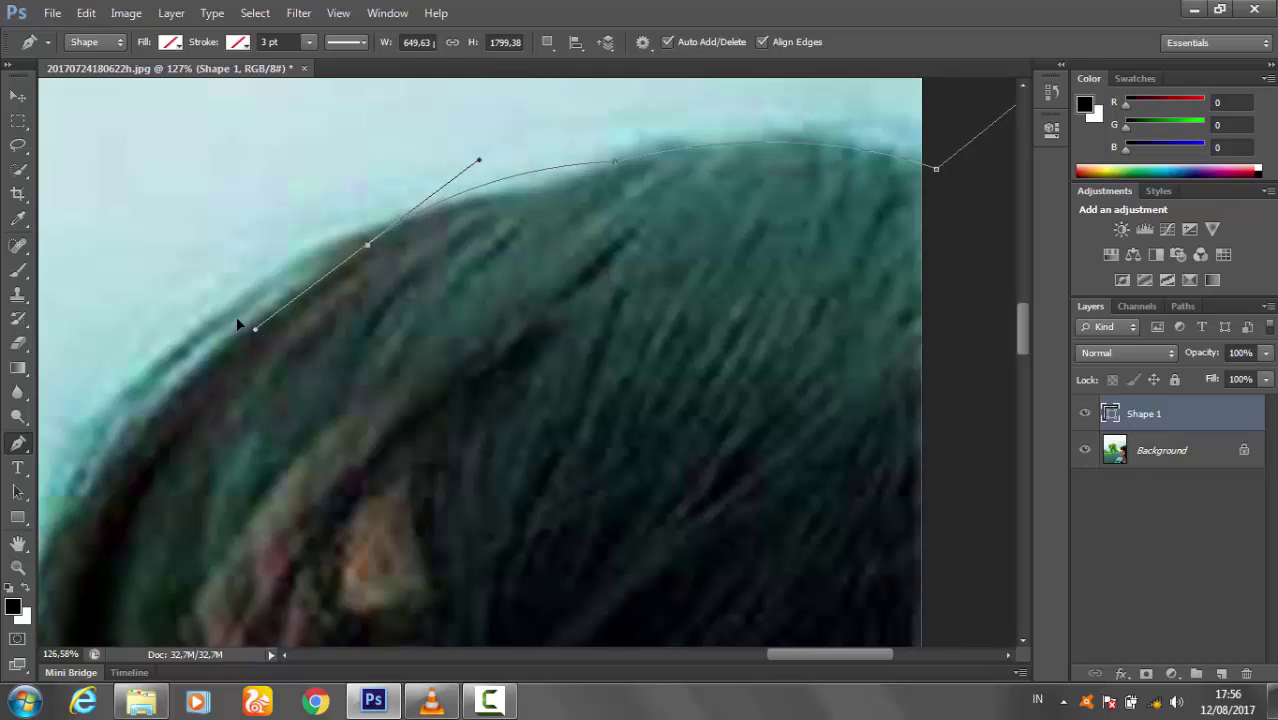
pyautogui.moveTo(361, 246); pyautogui.dragTo(297, 297)
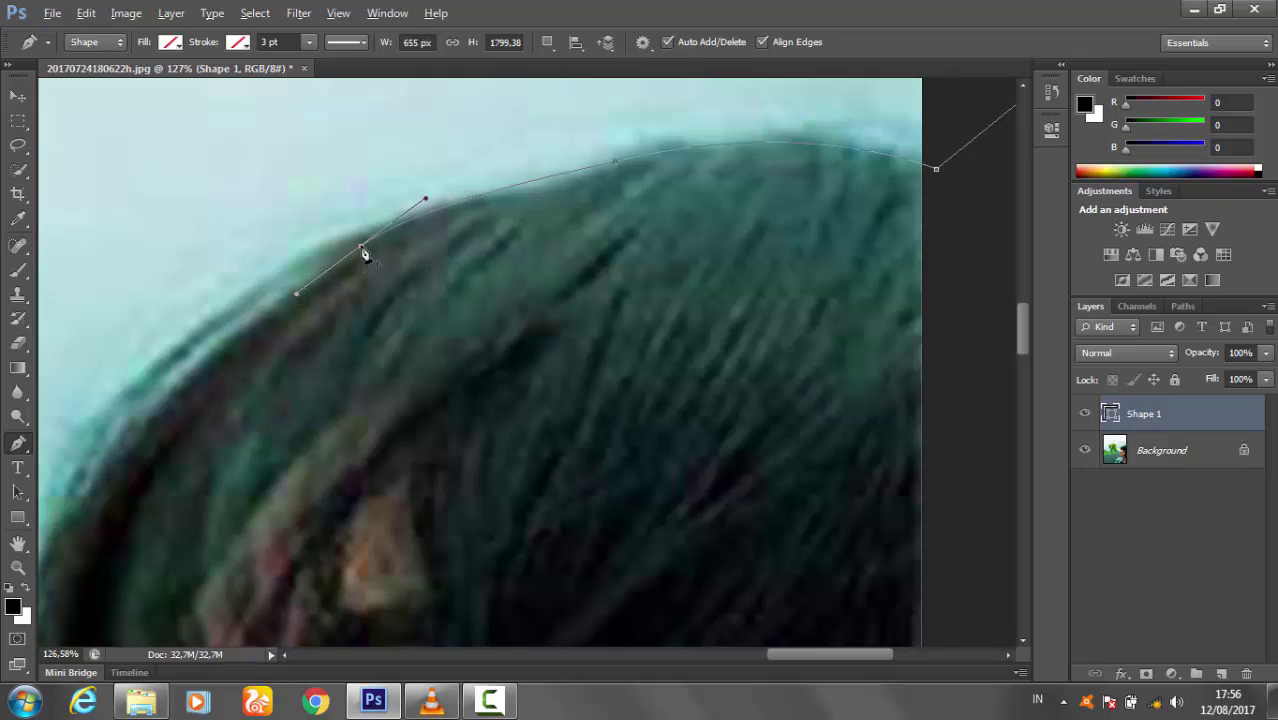
pyautogui.moveTo(215, 412); pyautogui.dragTo(415, 232)
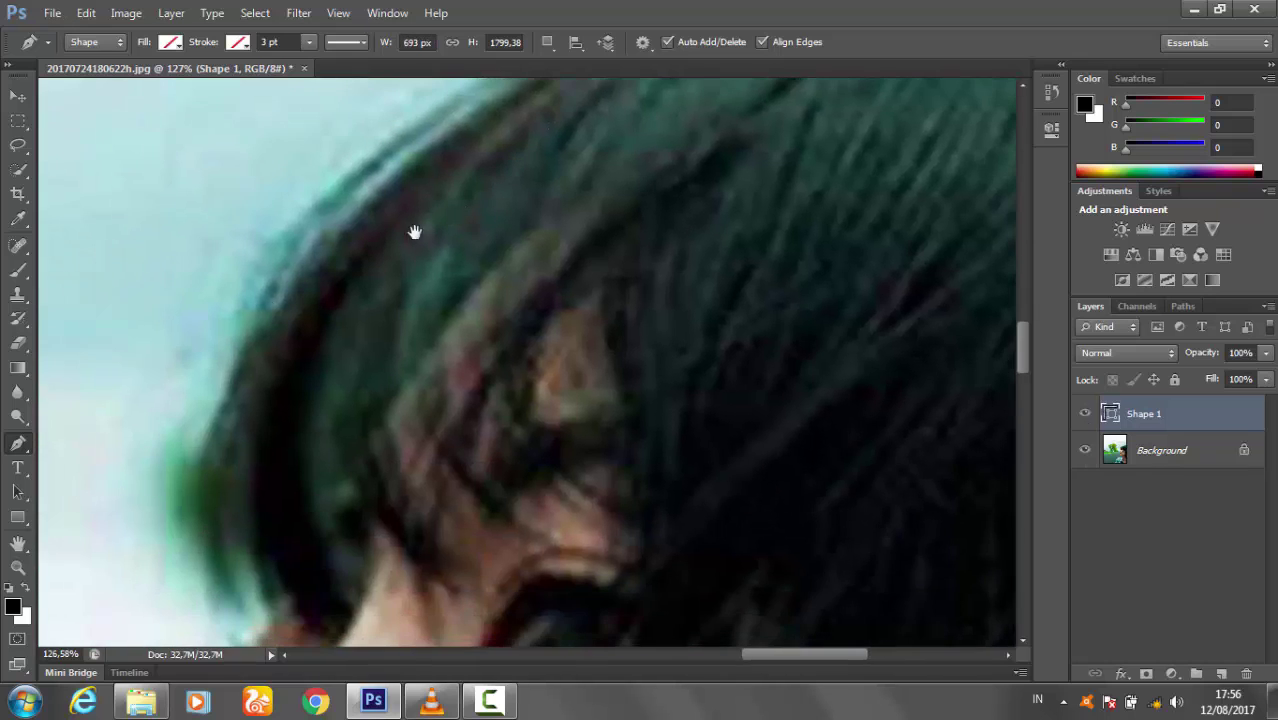
pyautogui.moveTo(208, 430); pyautogui.dragTo(157, 491)
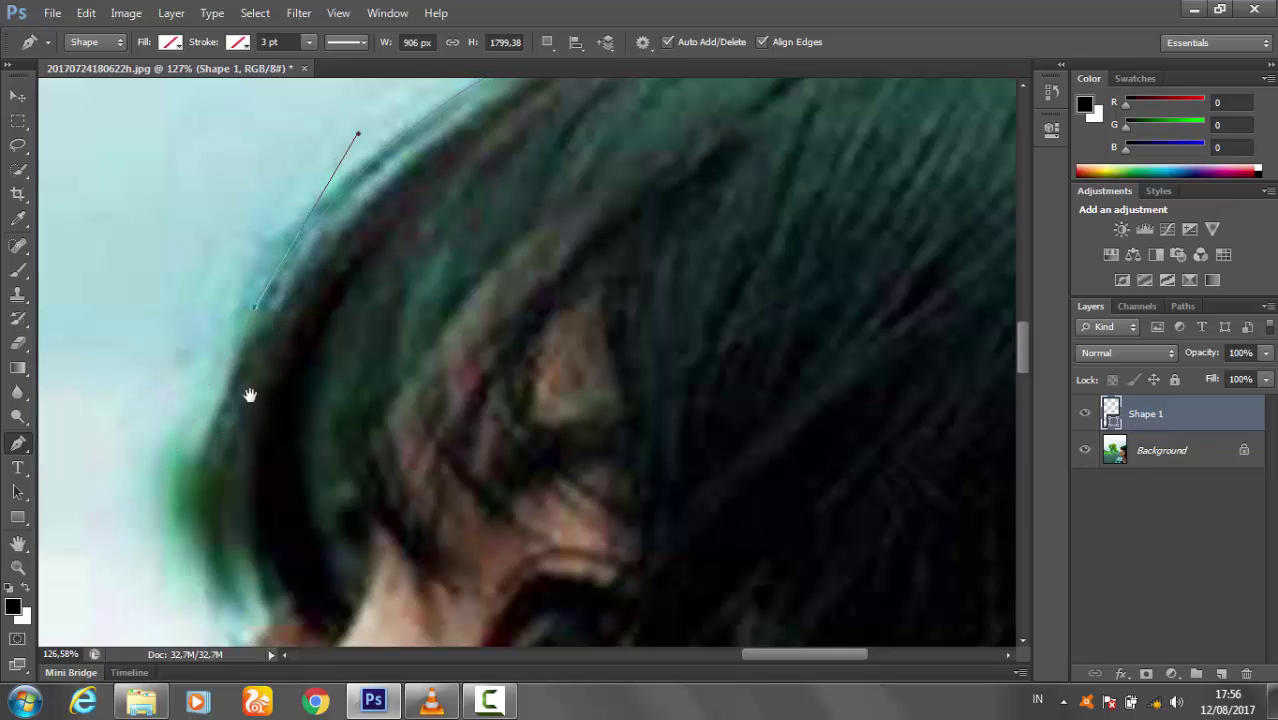
# - Add curved strand anchors down the fringe, ending in strand tips beside the eye
pyautogui.scroll(3, 251, 391)
pyautogui.moveTo(457, 189); pyautogui.dragTo(604, 112)
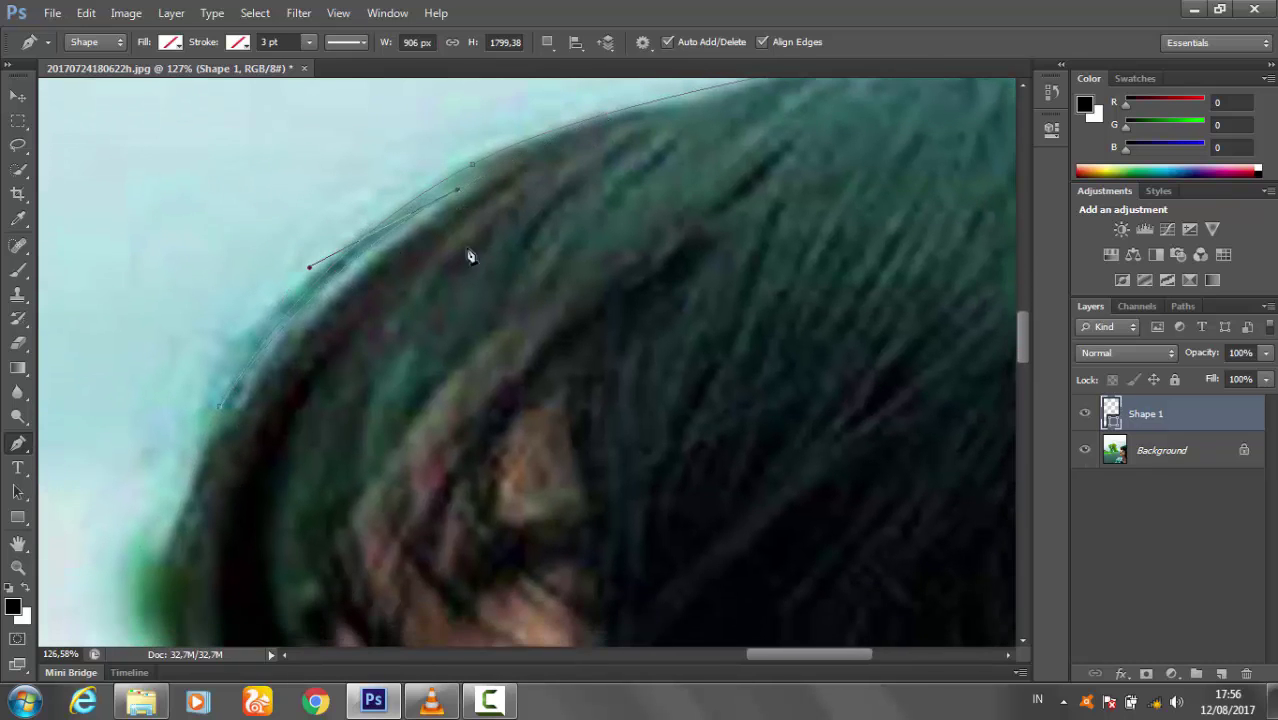
pyautogui.scroll(-6, 470, 256)
pyautogui.moveTo(305, 370)
pyautogui.mouseDown()
pyautogui.moveTo(237, 573)
pyautogui.moveTo(257, 528)
pyautogui.mouseUp()
pyautogui.scroll(-2, 237, 573)
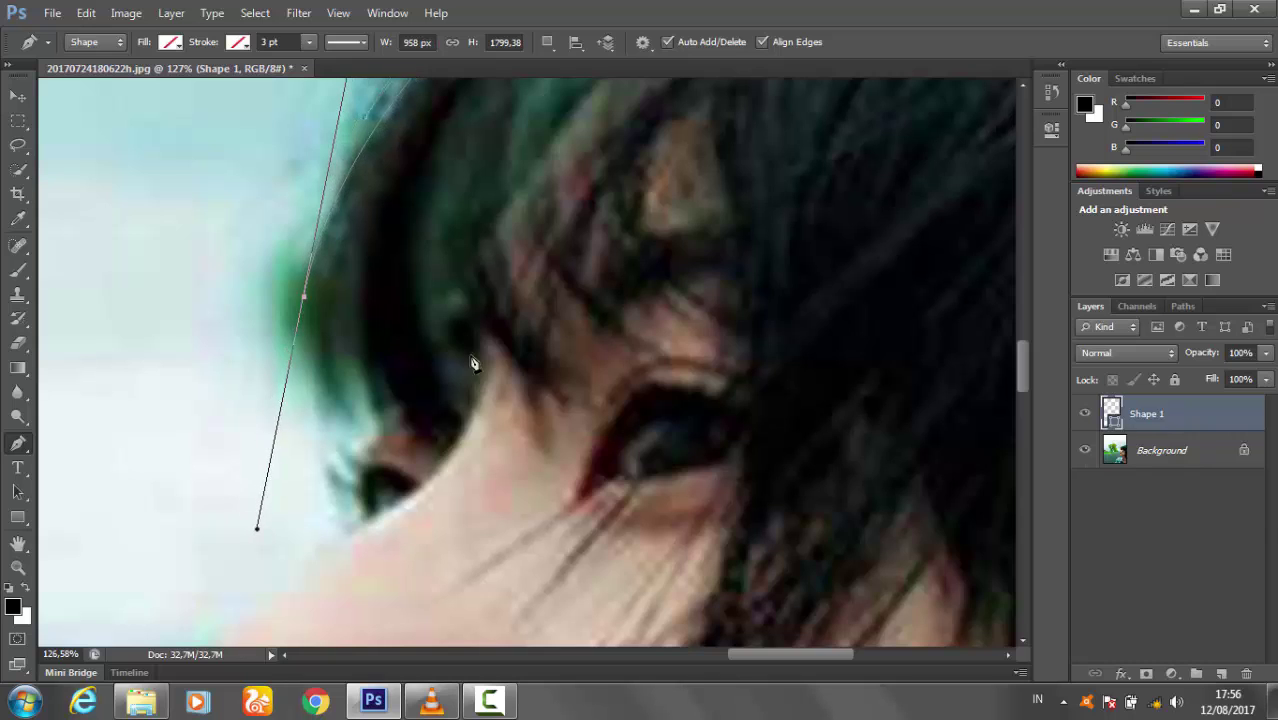
pyautogui.moveTo(473, 363); pyautogui.dragTo(508, 340)
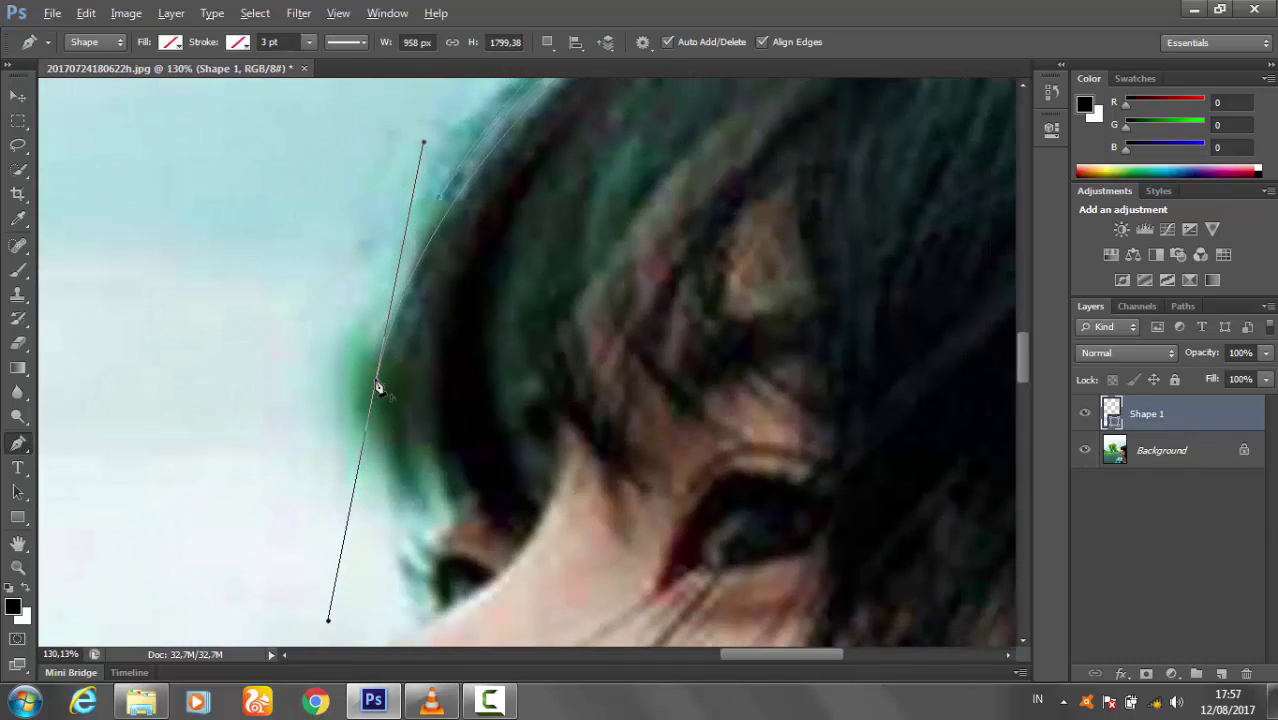
pyautogui.moveTo(424, 572); pyautogui.dragTo(478, 624)
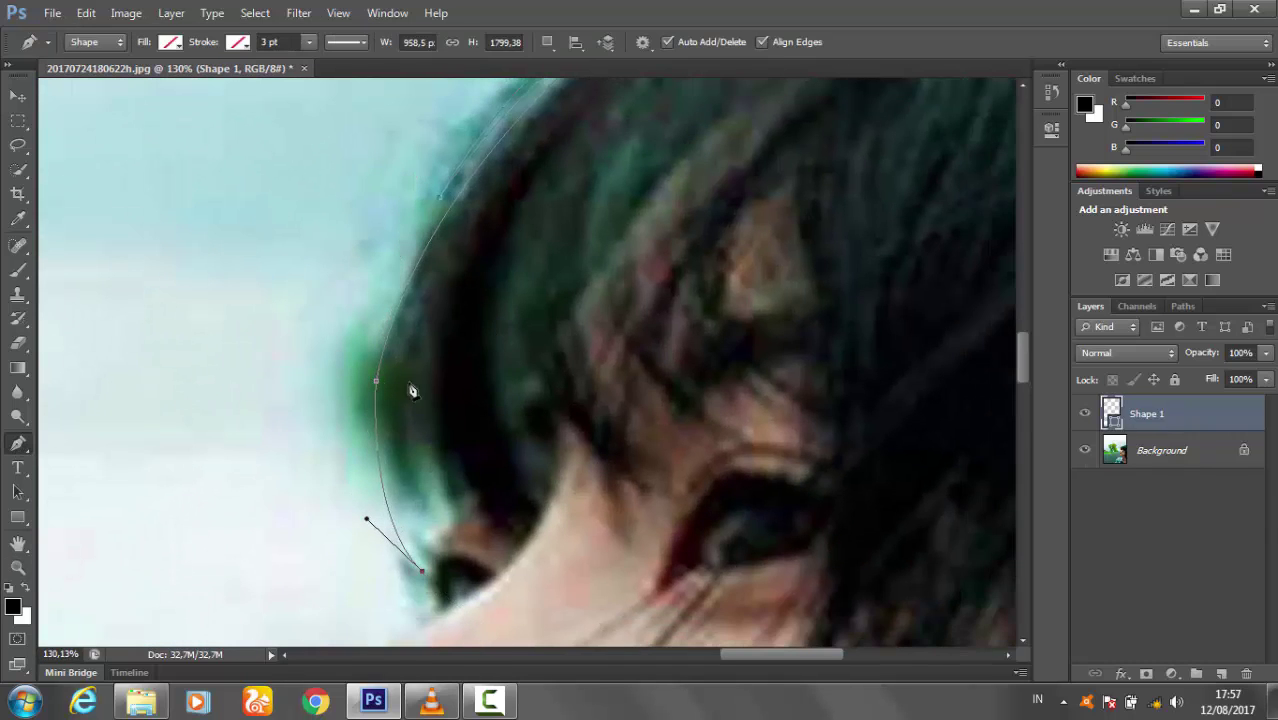
pyautogui.moveTo(418, 323); pyautogui.dragTo(457, 229)
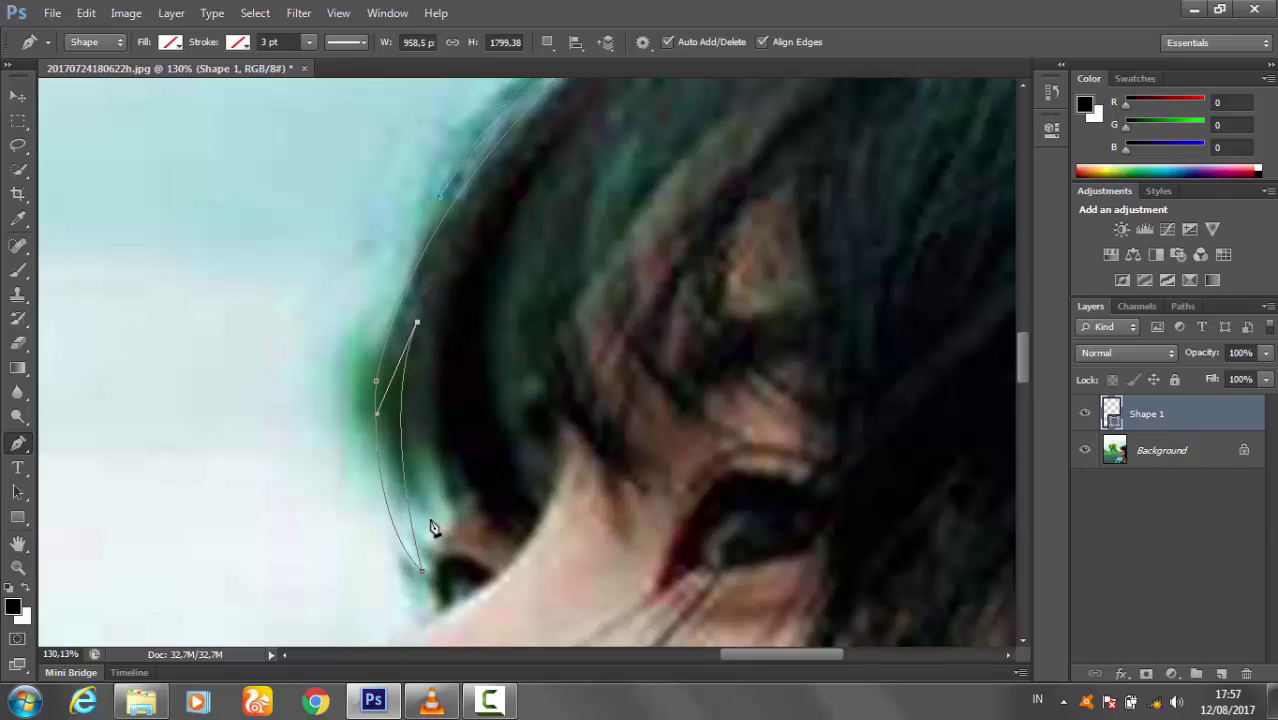
pyautogui.moveTo(430, 520); pyautogui.dragTo(447, 550)
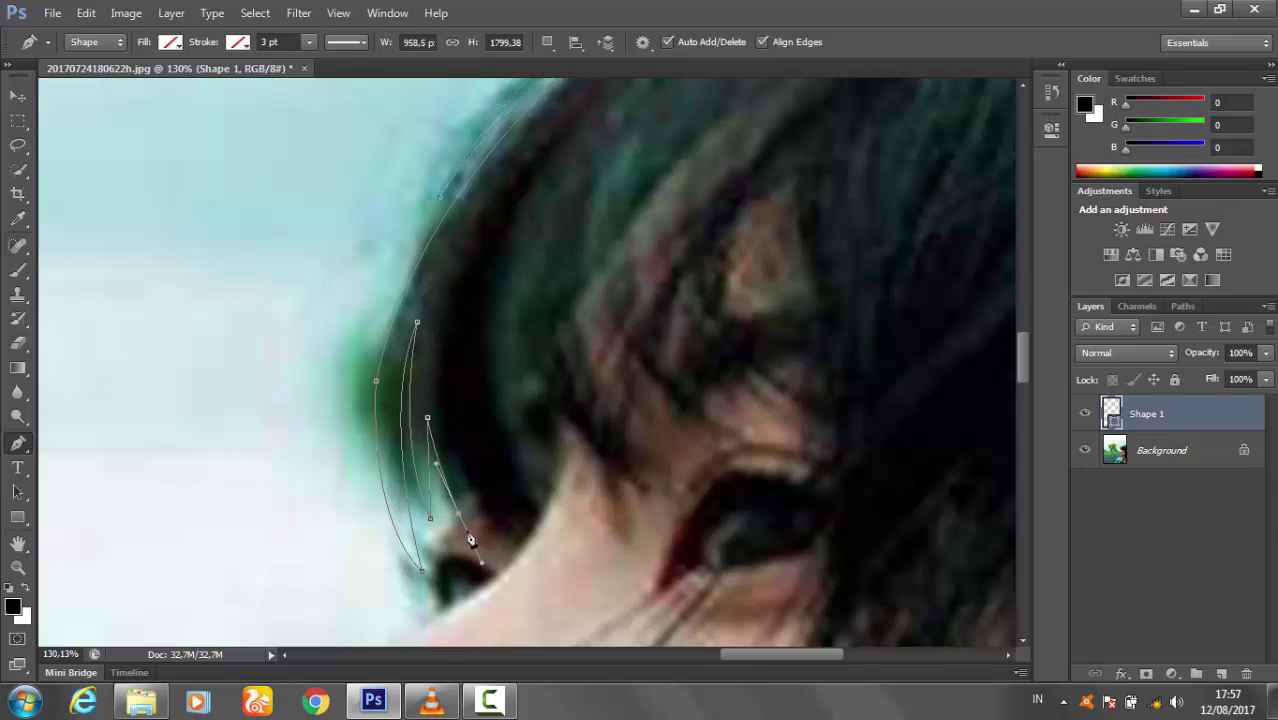
pyautogui.moveTo(548, 590); pyautogui.dragTo(518, 562)
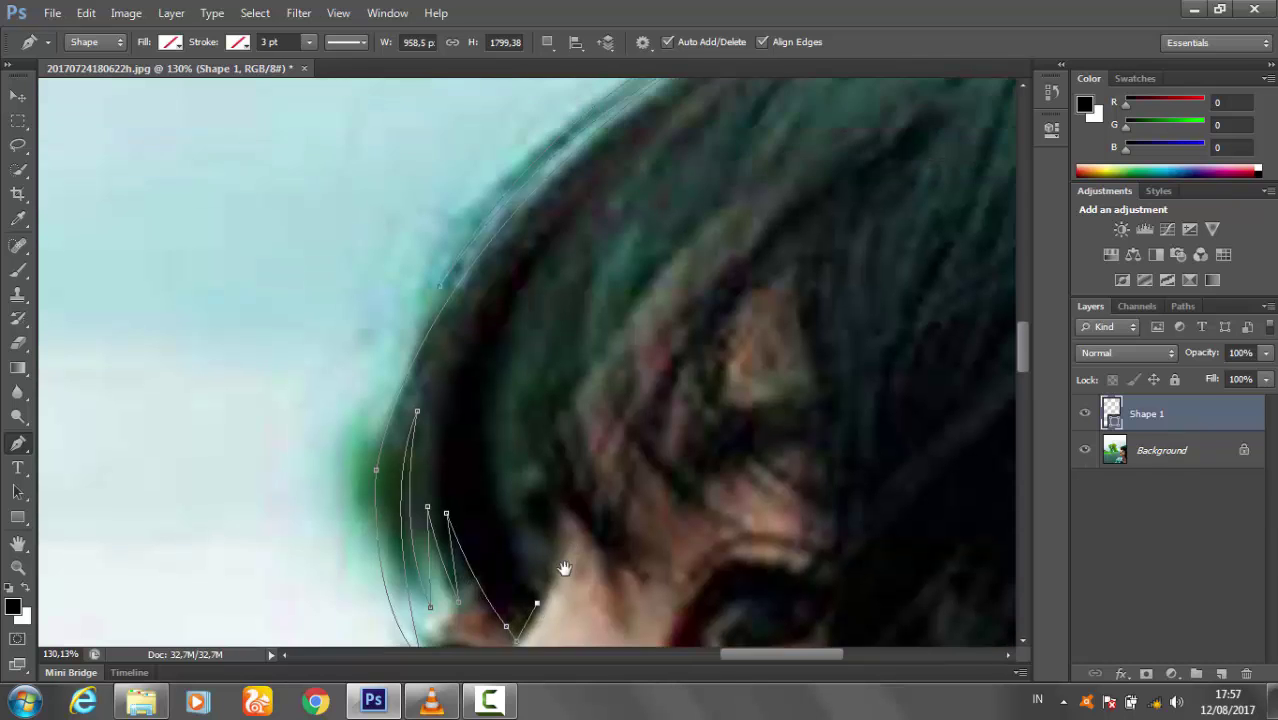
# - Add curved strand anchors running from the fringe down to tips near the eye
pyautogui.press('z')
pyautogui.moveTo(560, 470); pyautogui.dragTo(611, 441)
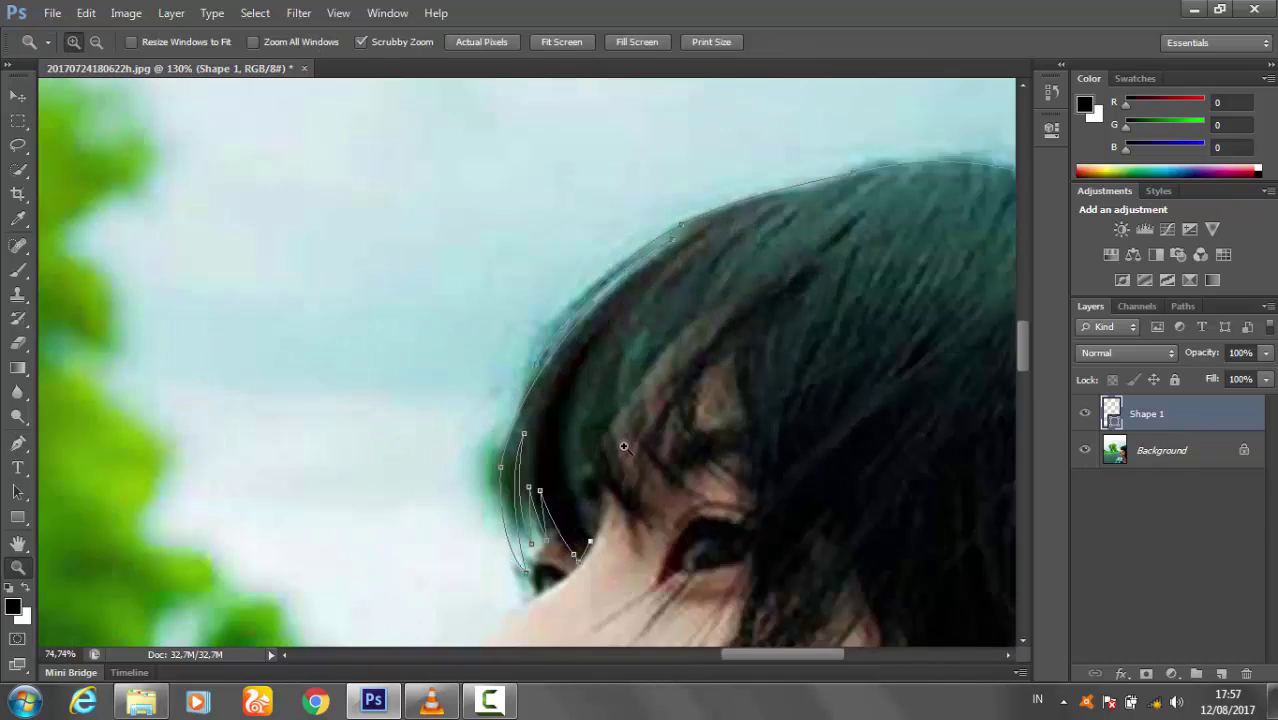
pyautogui.click(18, 443)
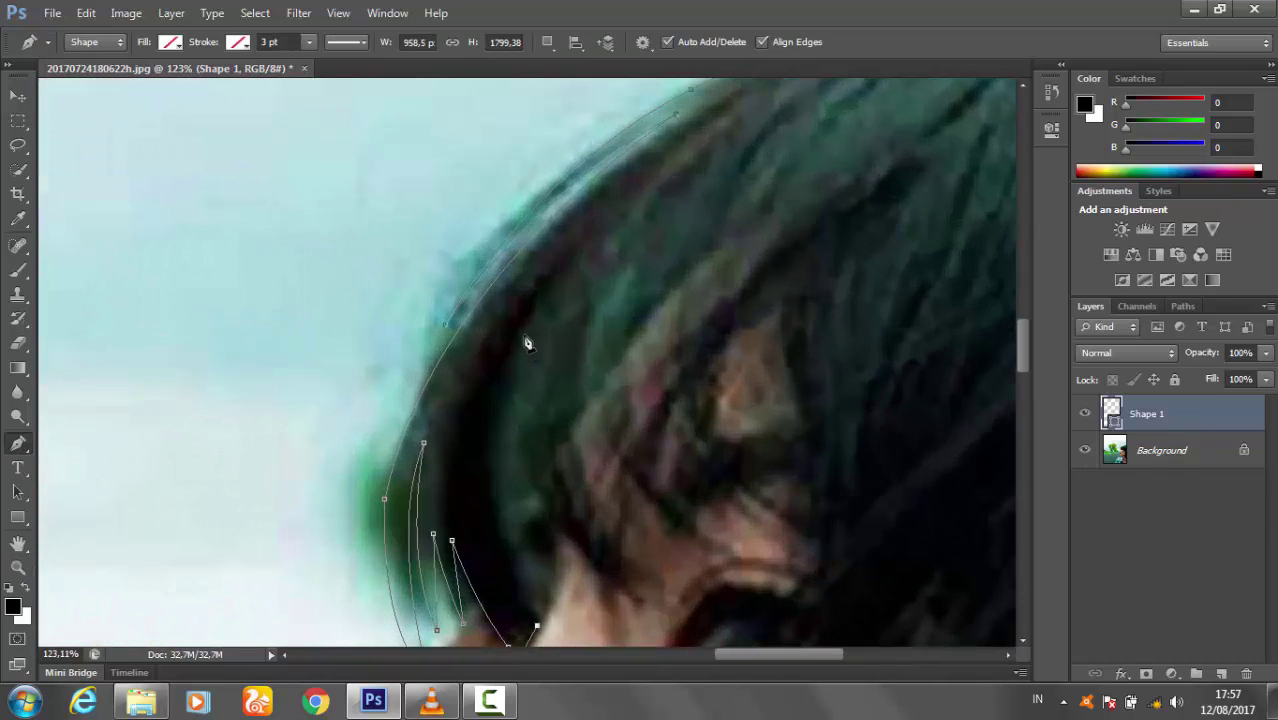
pyautogui.moveTo(523, 322); pyautogui.dragTo(603, 175)
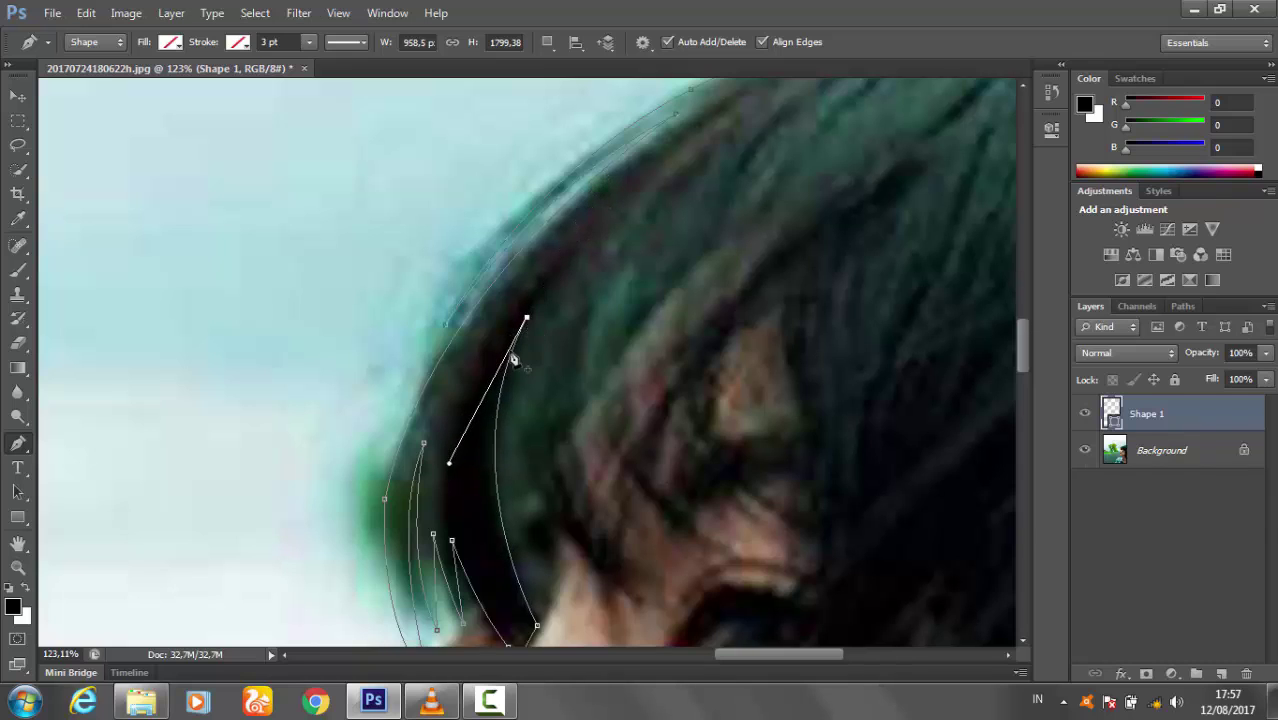
pyautogui.moveTo(507, 512); pyautogui.dragTo(522, 598)
pyautogui.moveTo(503, 383); pyautogui.dragTo(568, 342)
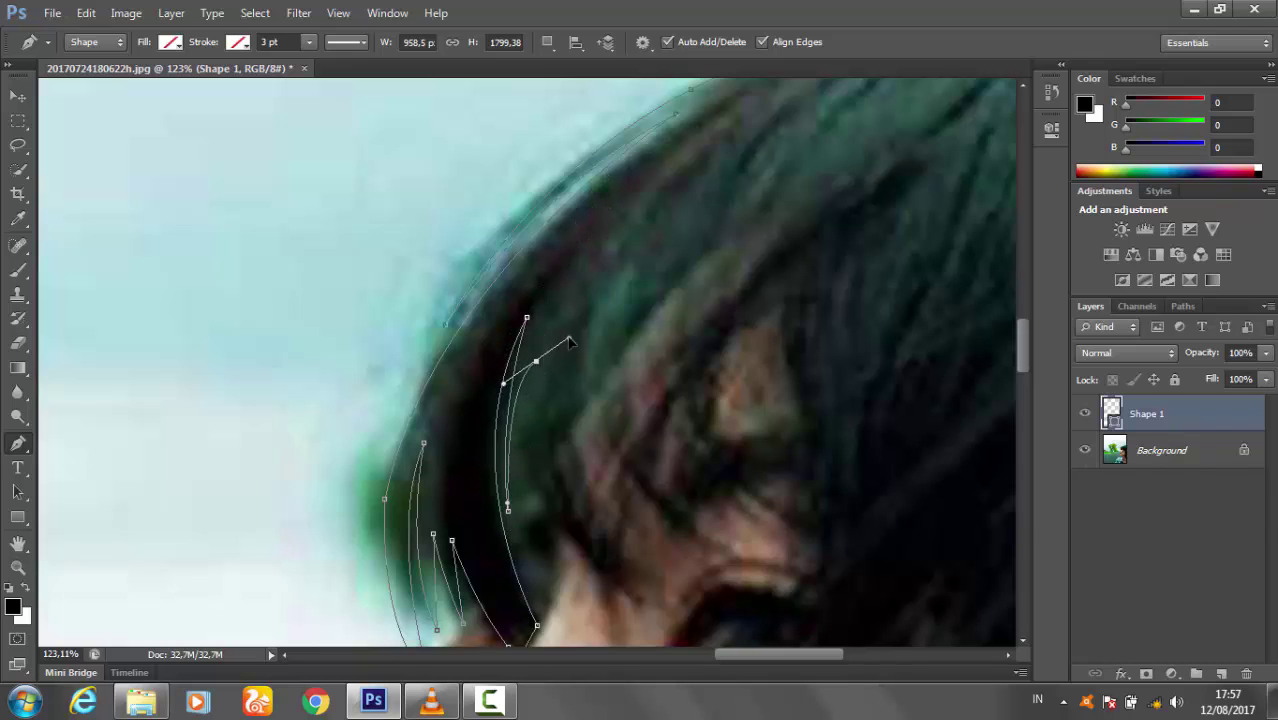
pyautogui.moveTo(573, 537); pyautogui.dragTo(554, 442)
pyautogui.moveTo(588, 492); pyautogui.dragTo(725, 607)
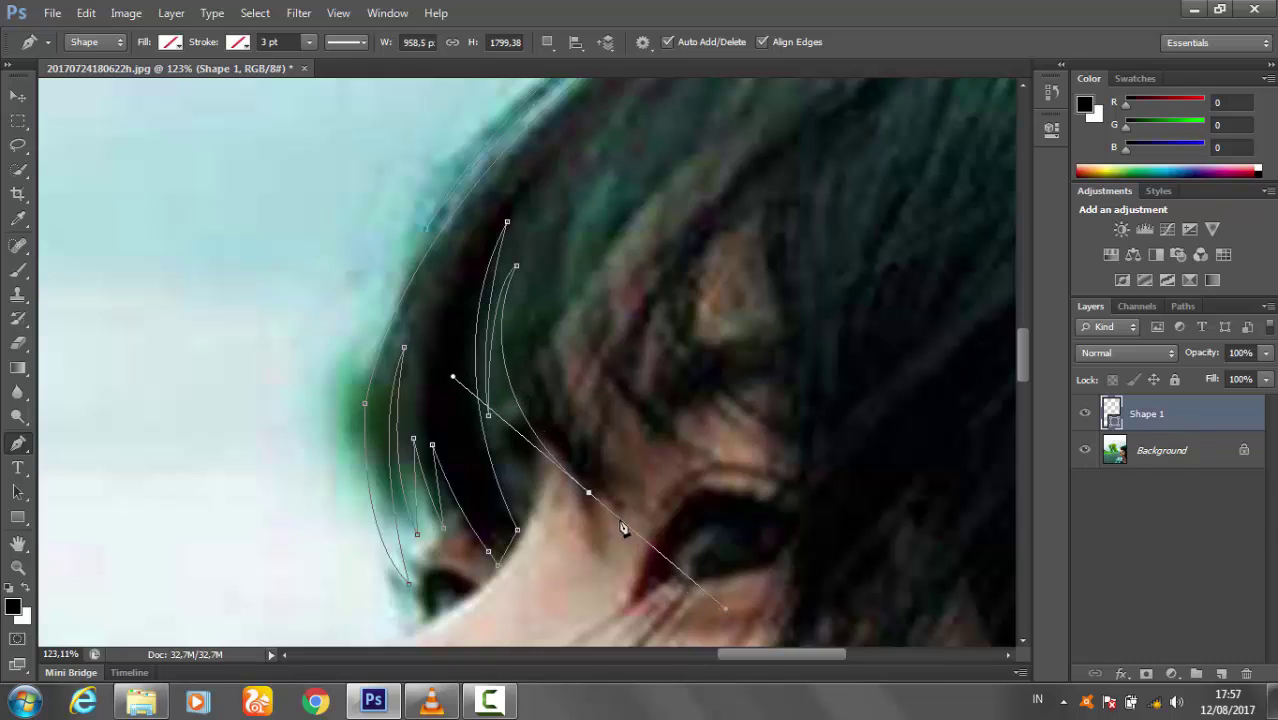
pyautogui.scroll(5, 610, 530)
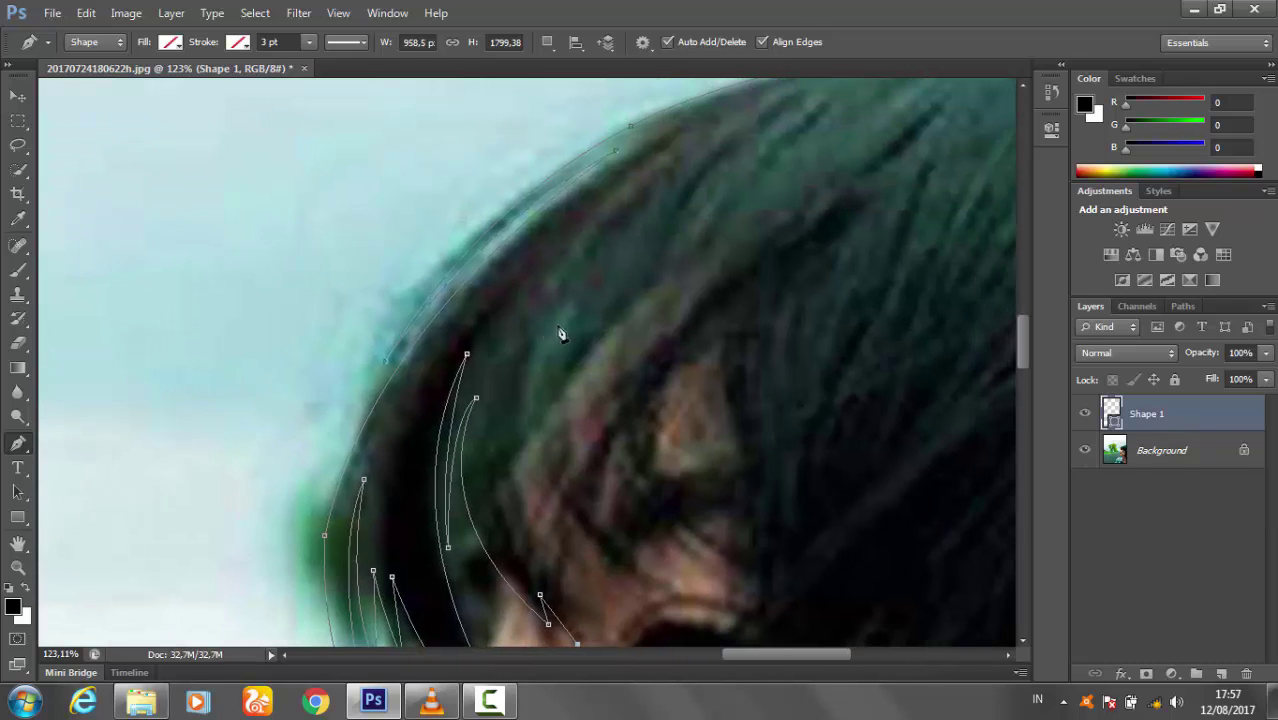
pyautogui.moveTo(557, 327); pyautogui.dragTo(648, 178)
# - Add a second set of curved strand outlines sweeping along the bangs above the eye
pyautogui.moveTo(560, 337); pyautogui.dragTo(504, 204)
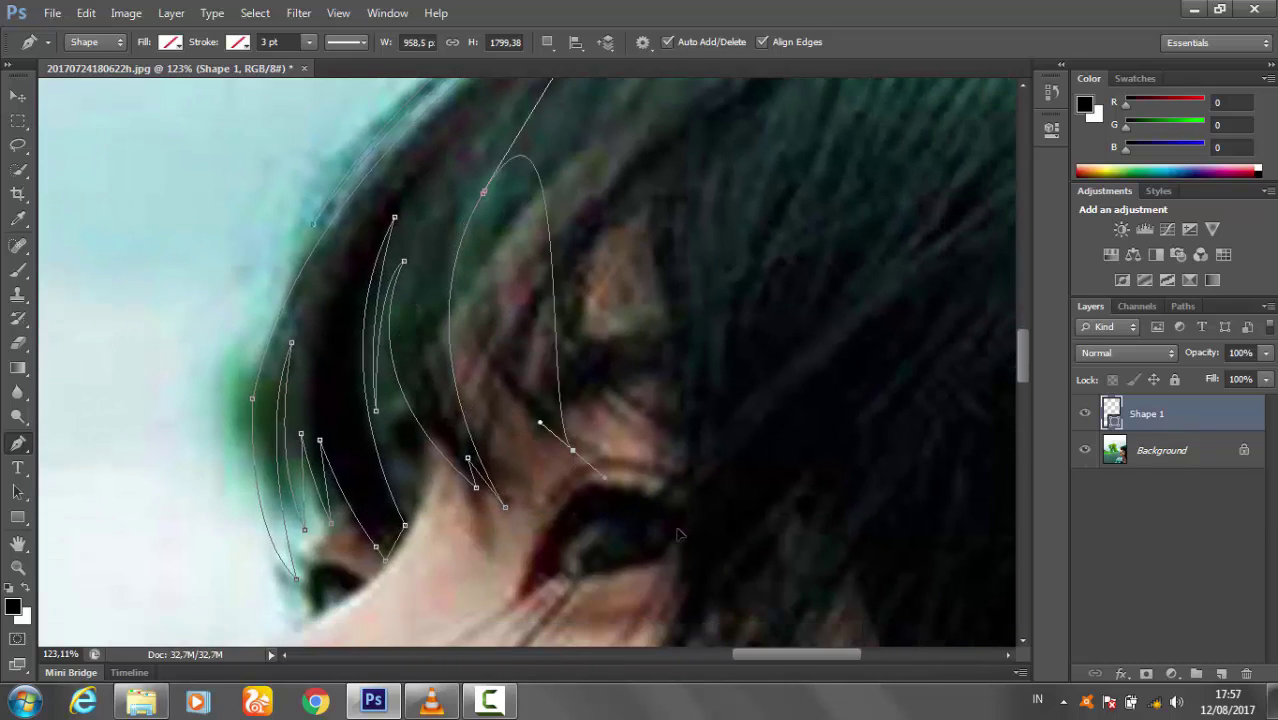
pyautogui.moveTo(560, 440); pyautogui.dragTo(724, 553)
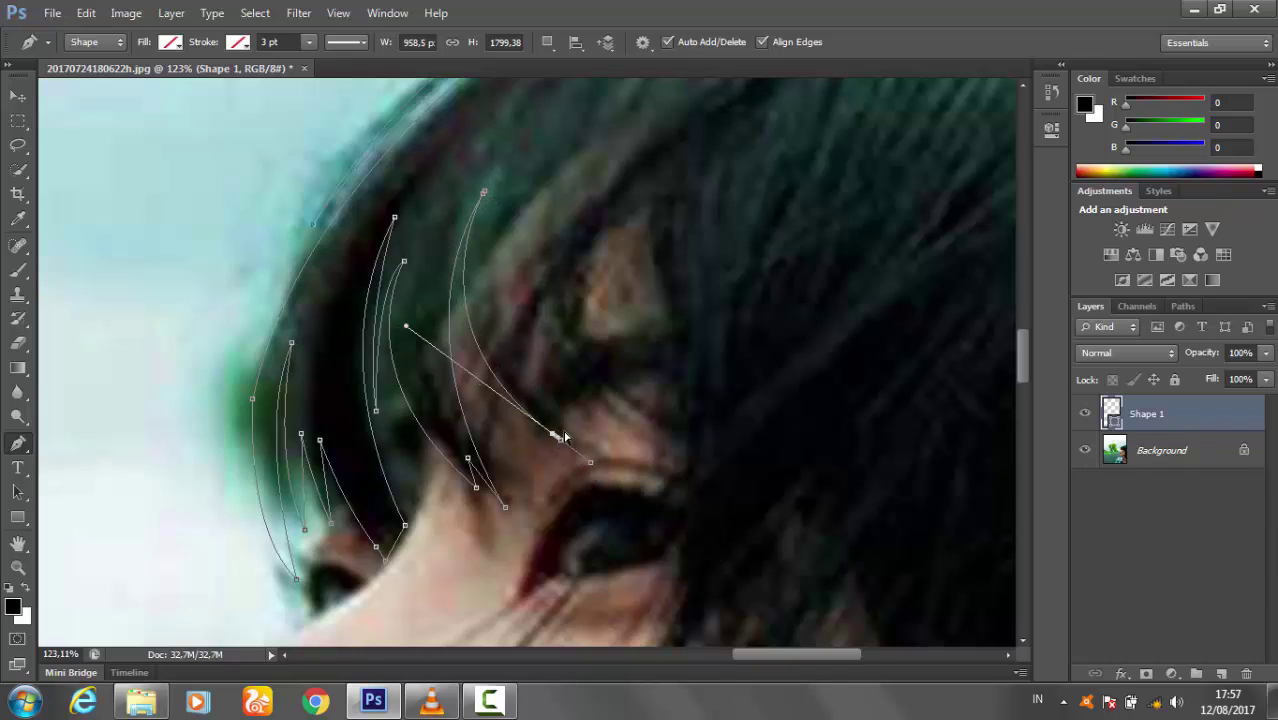
pyautogui.moveTo(600, 420); pyautogui.dragTo(588, 485)
pyautogui.moveTo(535, 278); pyautogui.dragTo(665, 137)
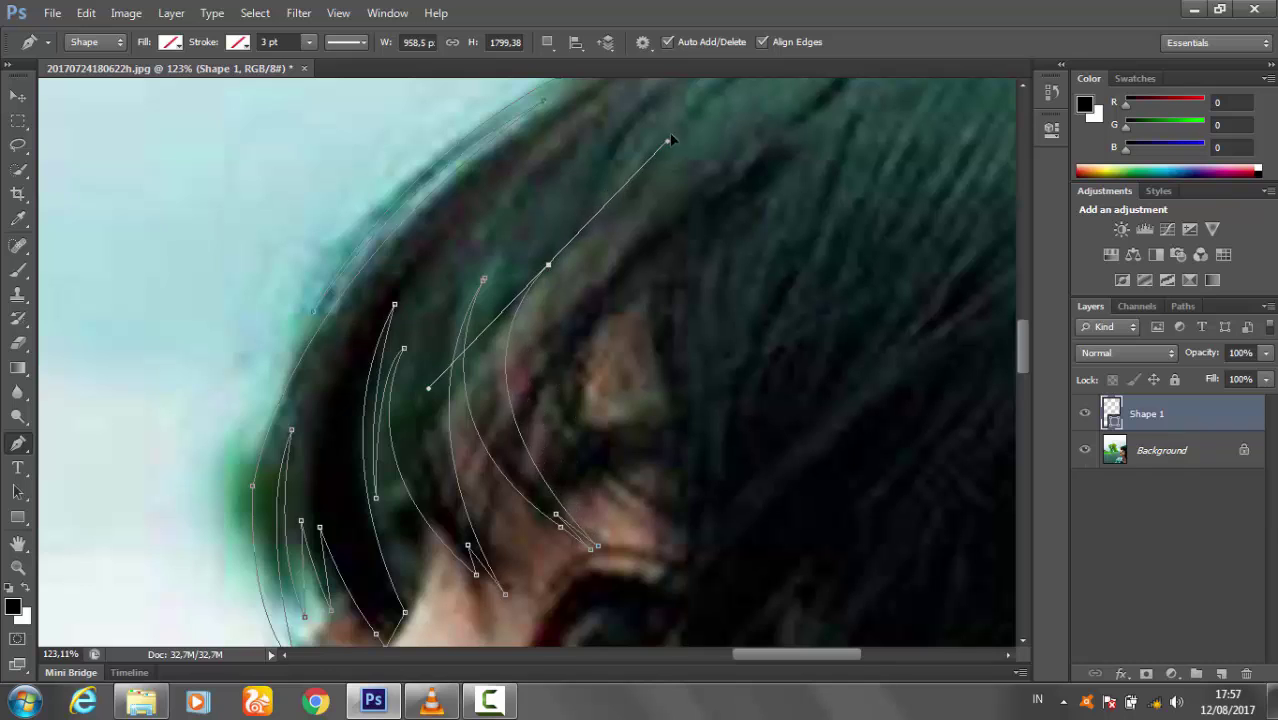
pyautogui.moveTo(600, 300)
pyautogui.mouseDown()
pyautogui.moveTo(560, 455)
pyautogui.moveTo(448, 316)
pyautogui.mouseUp()
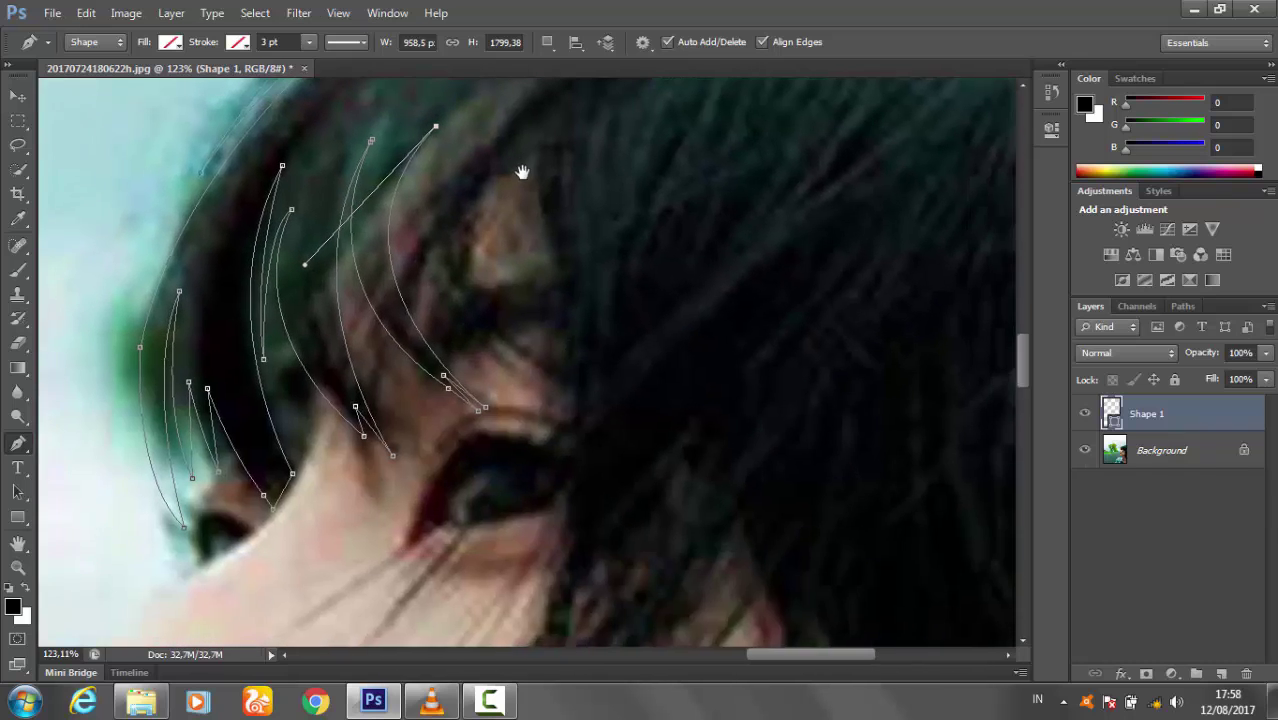
pyautogui.moveTo(522, 463); pyautogui.dragTo(653, 551)
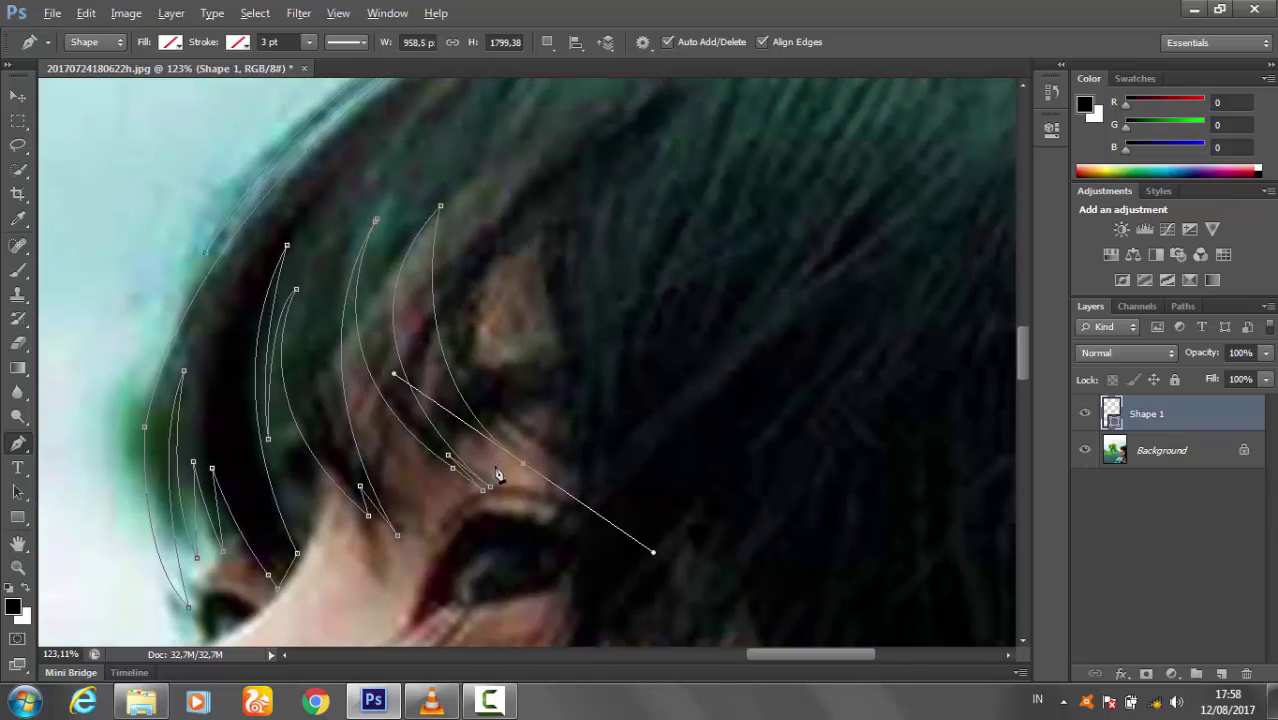
pyautogui.moveTo(571, 361); pyautogui.dragTo(570, 452)
pyautogui.moveTo(440, 360); pyautogui.dragTo(443, 237)
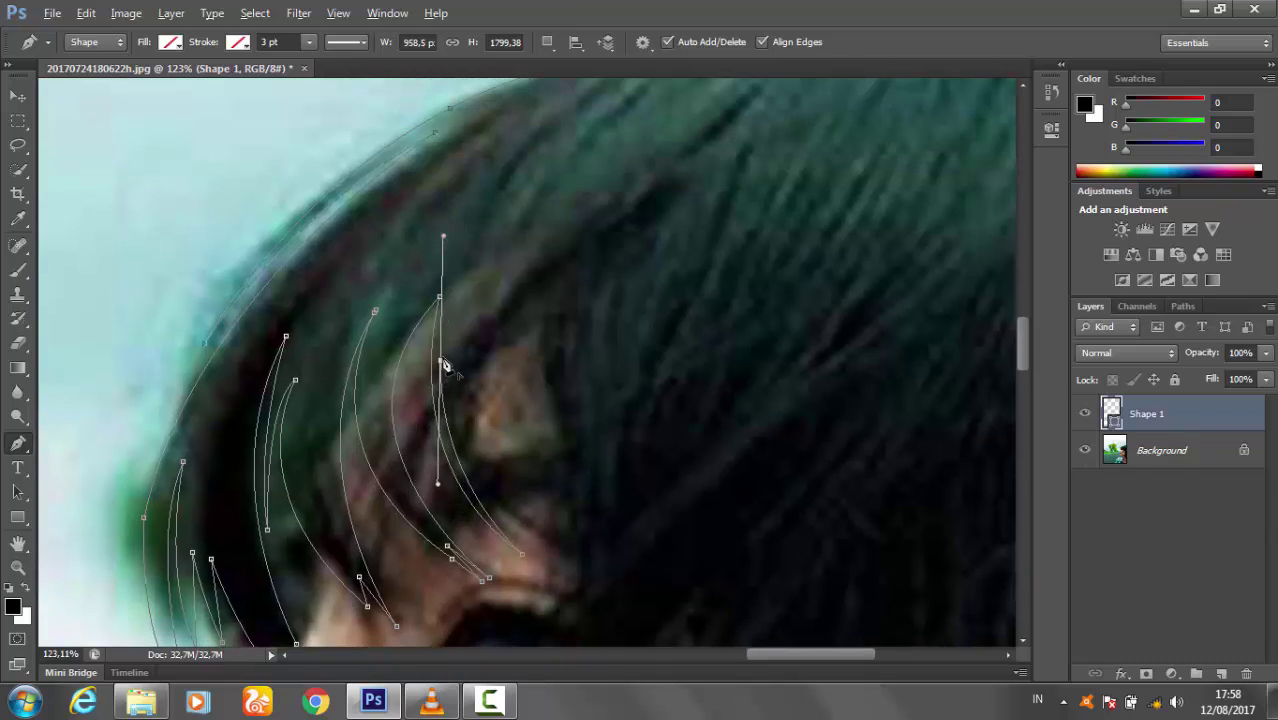
pyautogui.moveTo(555, 555); pyautogui.dragTo(662, 608)
pyautogui.moveTo(478, 263)
pyautogui.mouseDown()
pyautogui.moveTo(490, 303)
pyautogui.moveTo(577, 184)
pyautogui.moveTo(551, 180)
pyautogui.mouseUp()
# - Extend the hair path past the eye, down beside the cheek and jaw, with curved and corner anchors
pyautogui.scroll(-5, 598, 433)
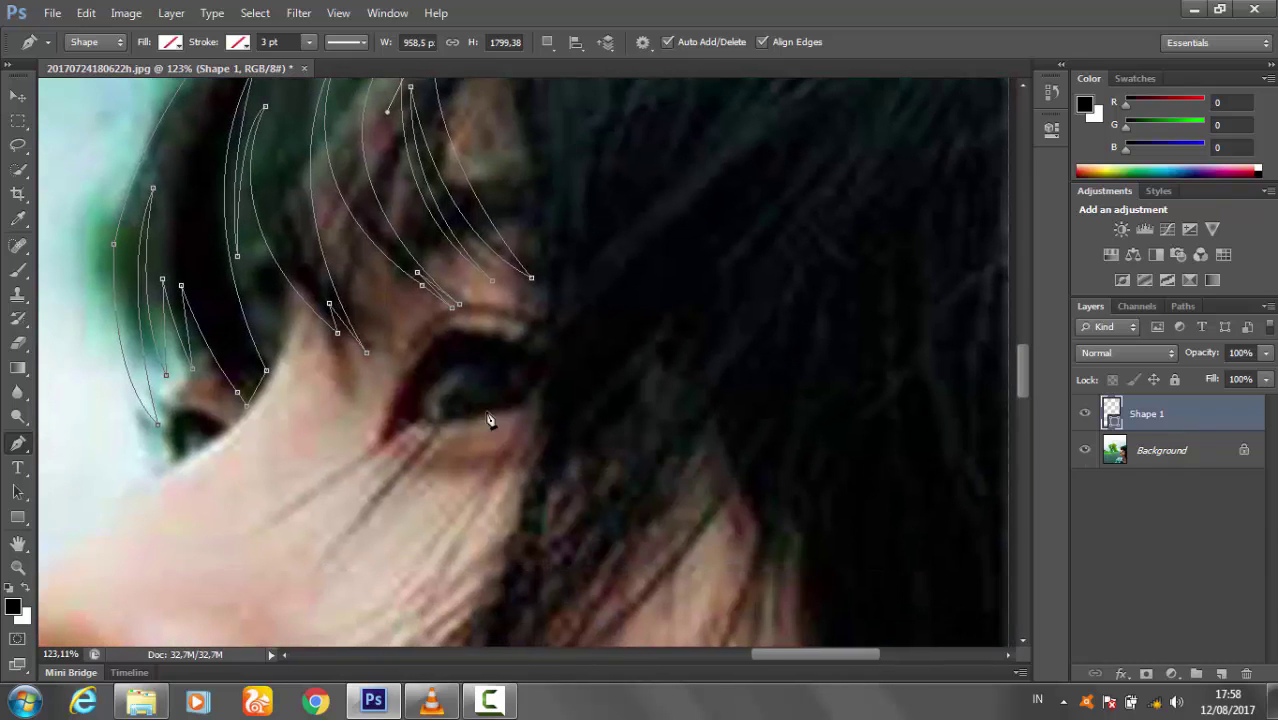
pyautogui.moveTo(546, 350); pyautogui.dragTo(540, 550)
pyautogui.scroll(-3, 558, 257)
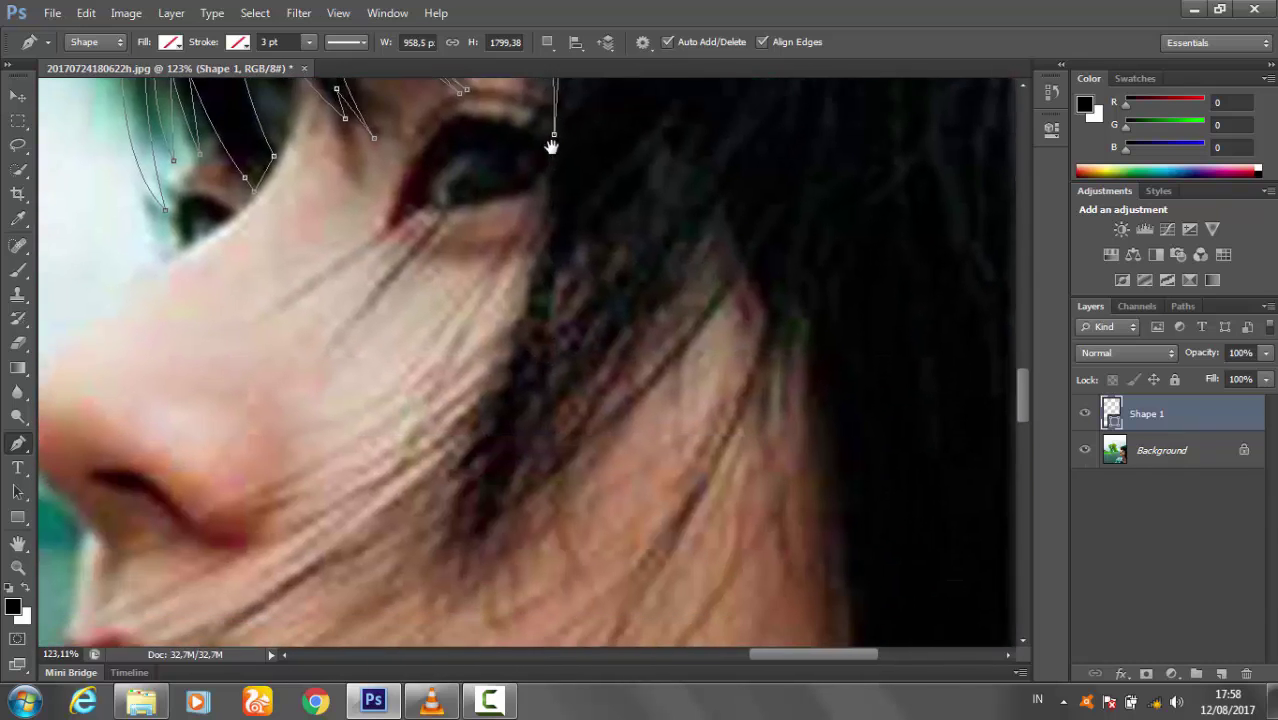
pyautogui.scroll(-1, 522, 302)
pyautogui.moveTo(477, 530)
pyautogui.mouseDown()
pyautogui.moveTo(412, 604)
pyautogui.moveTo(488, 539)
pyautogui.mouseUp()
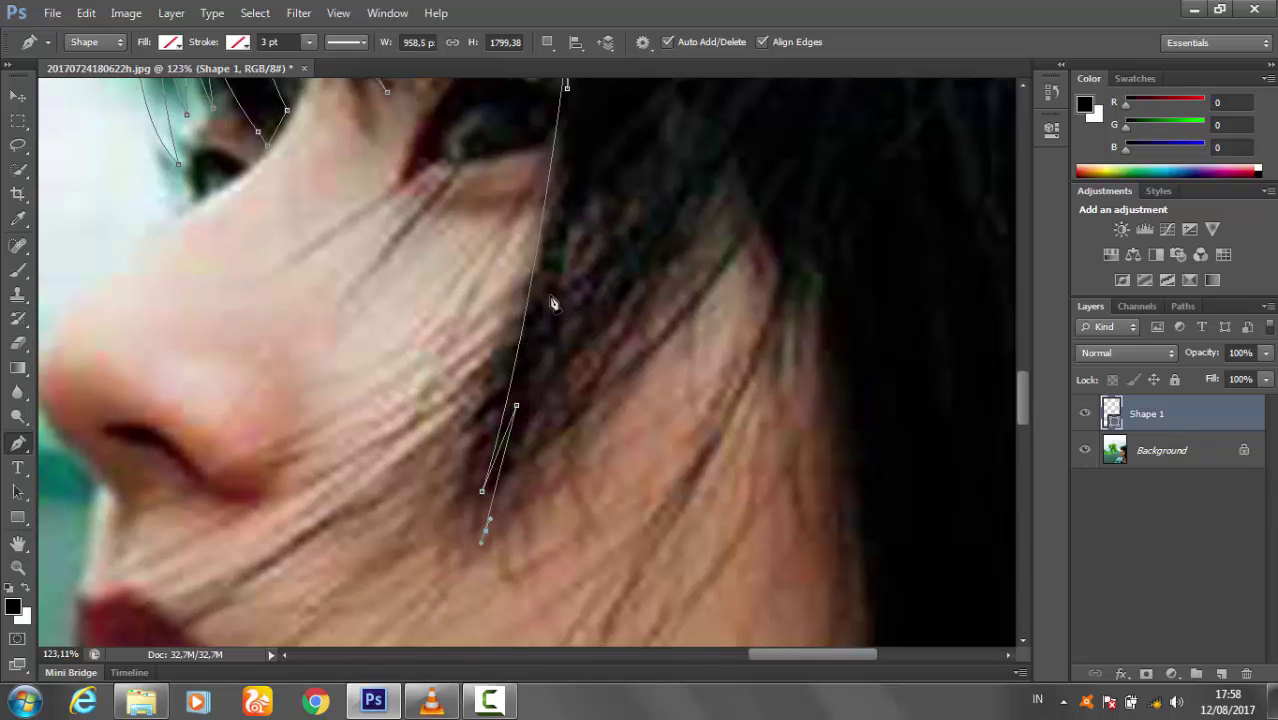
pyautogui.scroll(3, 576, 527)
pyautogui.moveTo(628, 280); pyautogui.dragTo(775, 165)
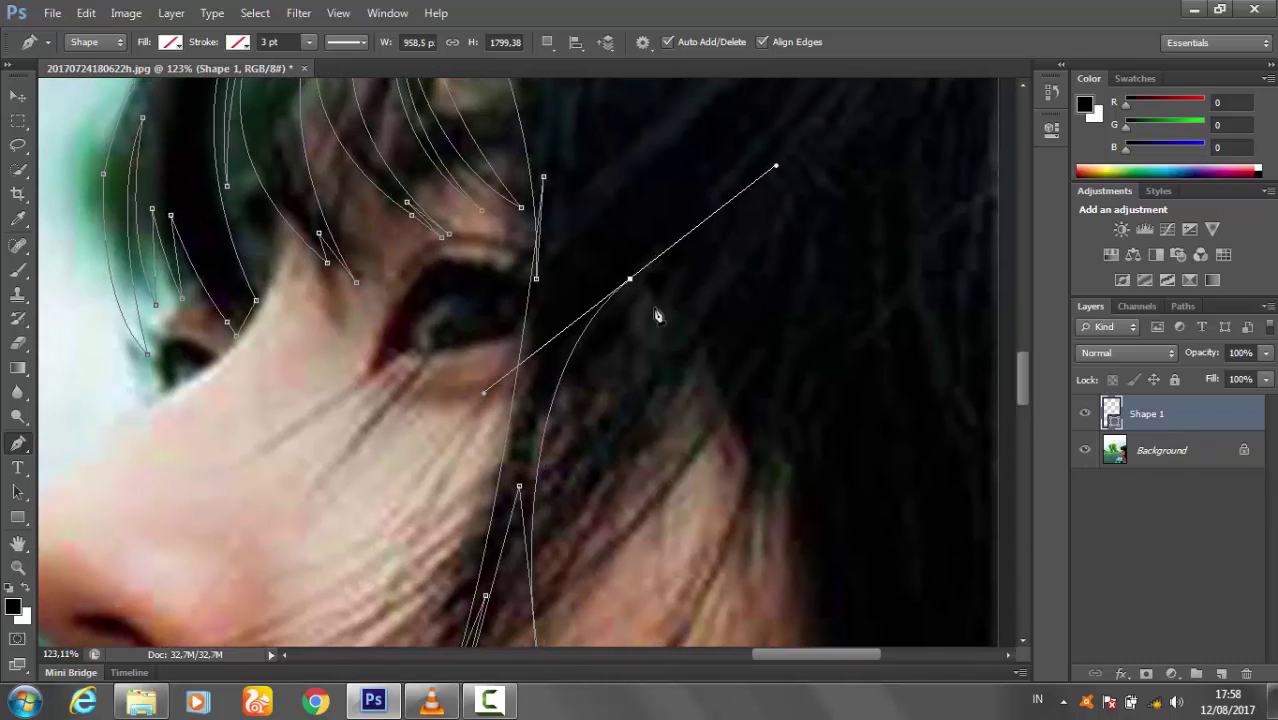
pyautogui.moveTo(686, 417); pyautogui.dragTo(665, 220)
pyautogui.click(670, 236)
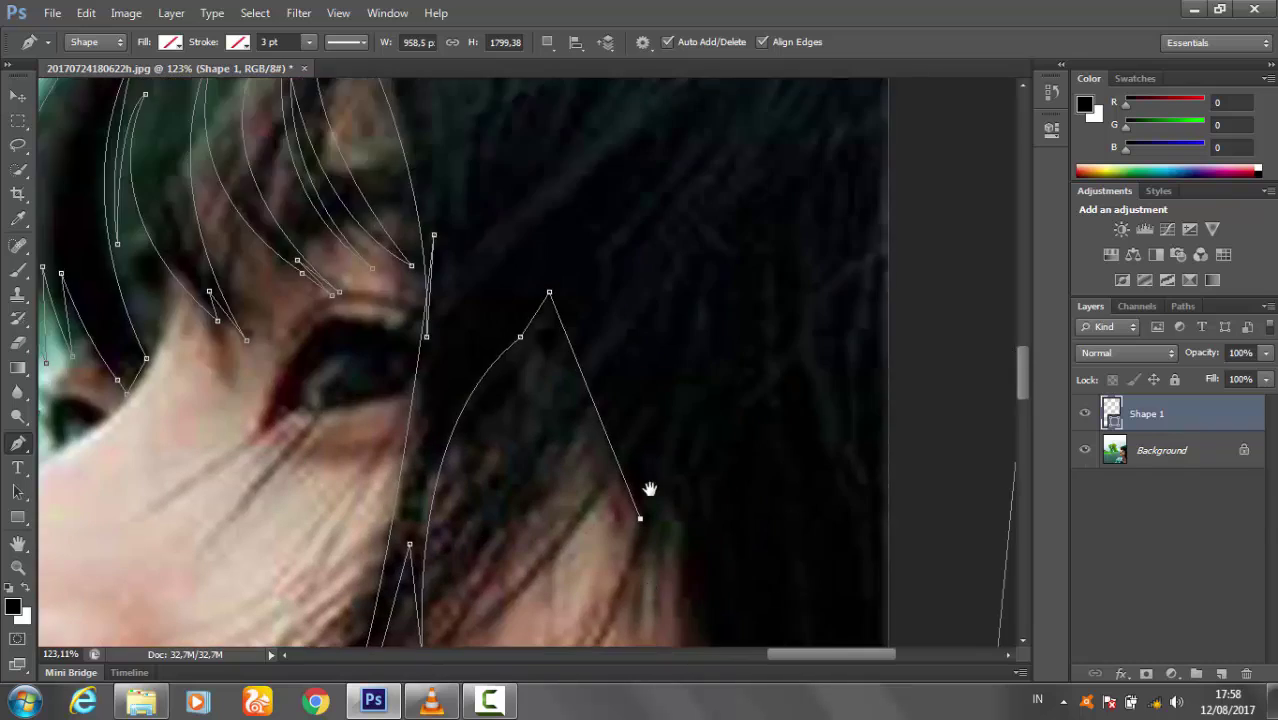
pyautogui.moveTo(686, 423); pyautogui.dragTo(633, 243)
pyautogui.click(617, 233)
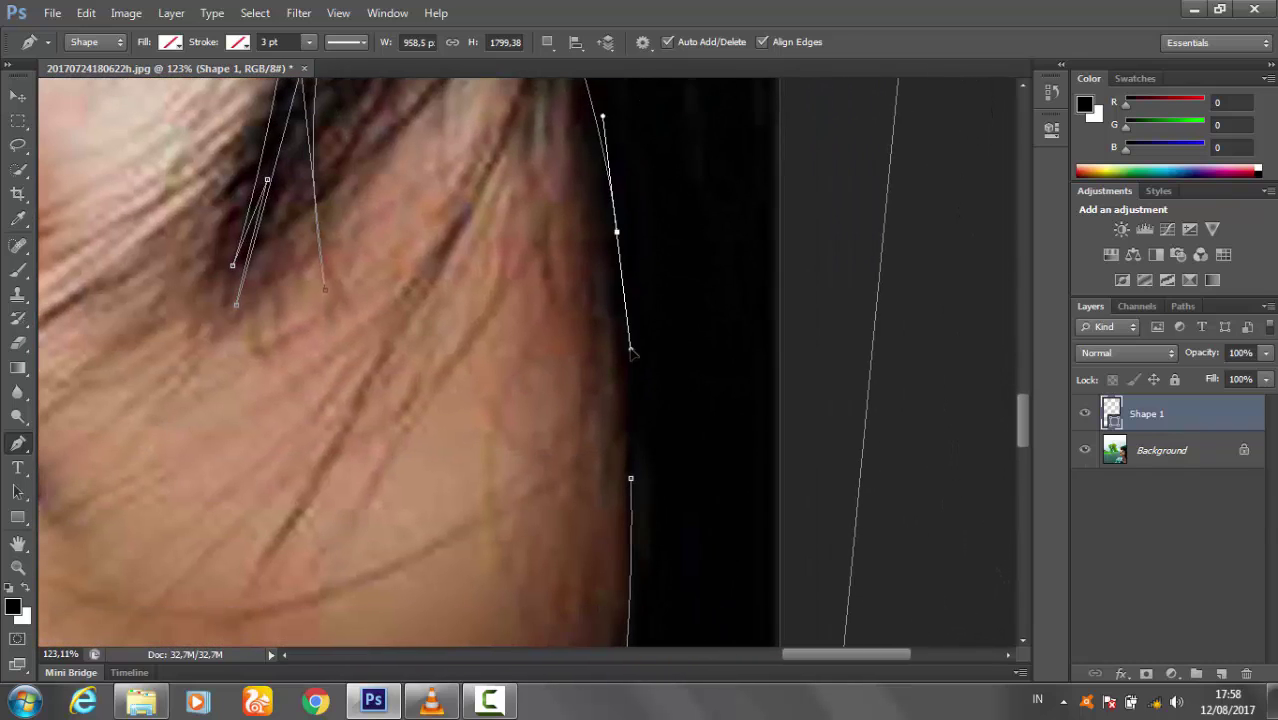
# - Fill the hair shape solid black and zoom out to view the whole portrait
pyautogui.click(170, 42)
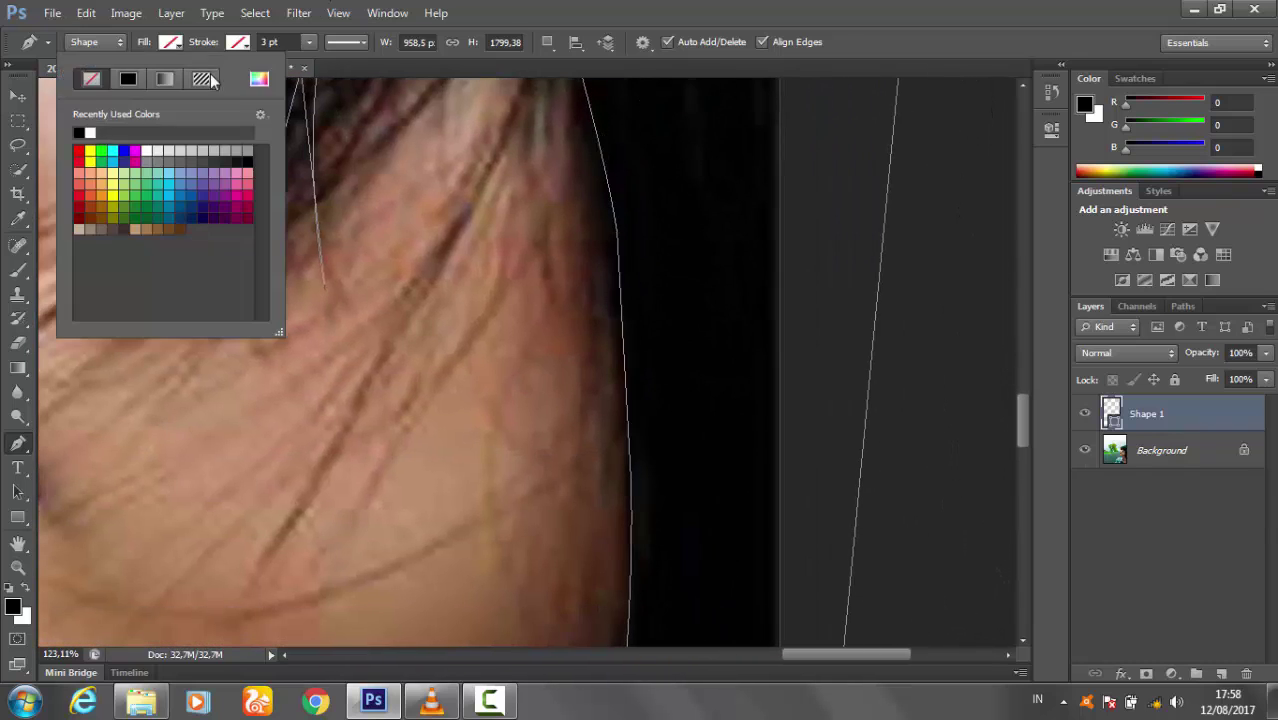
pyautogui.click(247, 158)
pyautogui.press('Return')
pyautogui.press('z')
pyautogui.moveTo(448, 301); pyautogui.dragTo(55, 127)
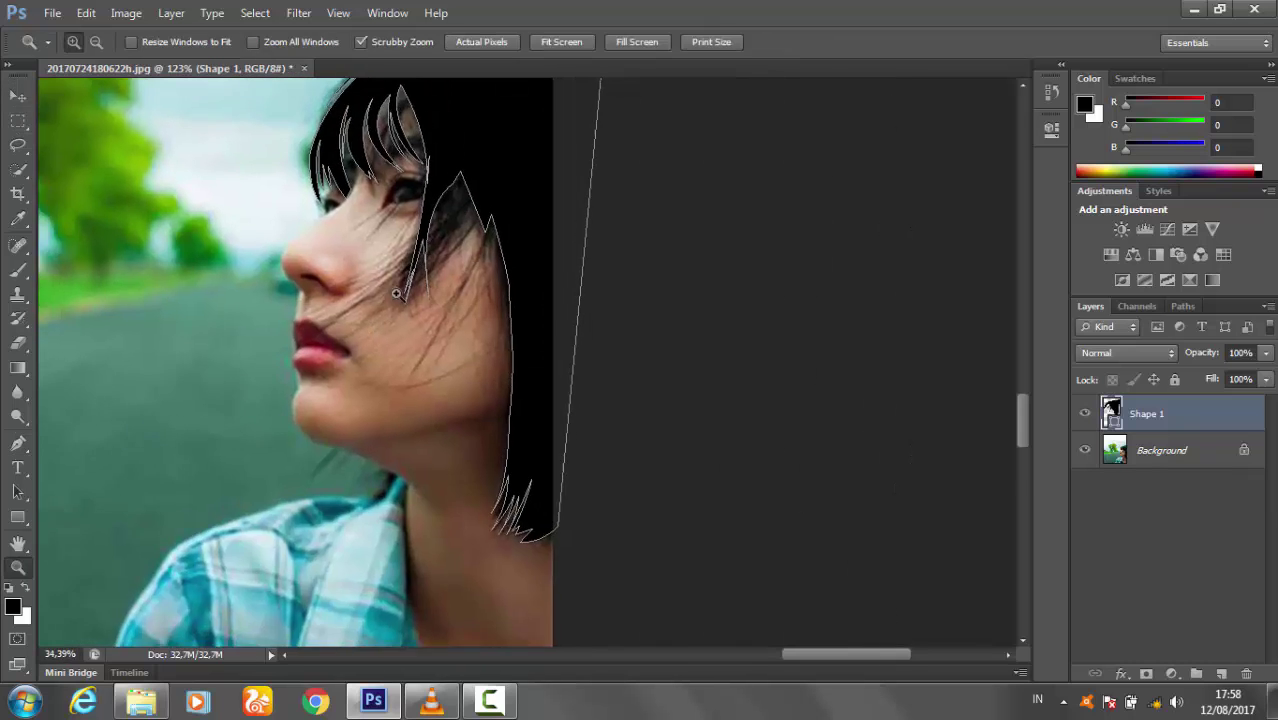
pyautogui.scroll(-5, 314, 394)
pyautogui.scroll(10, 419, 379)
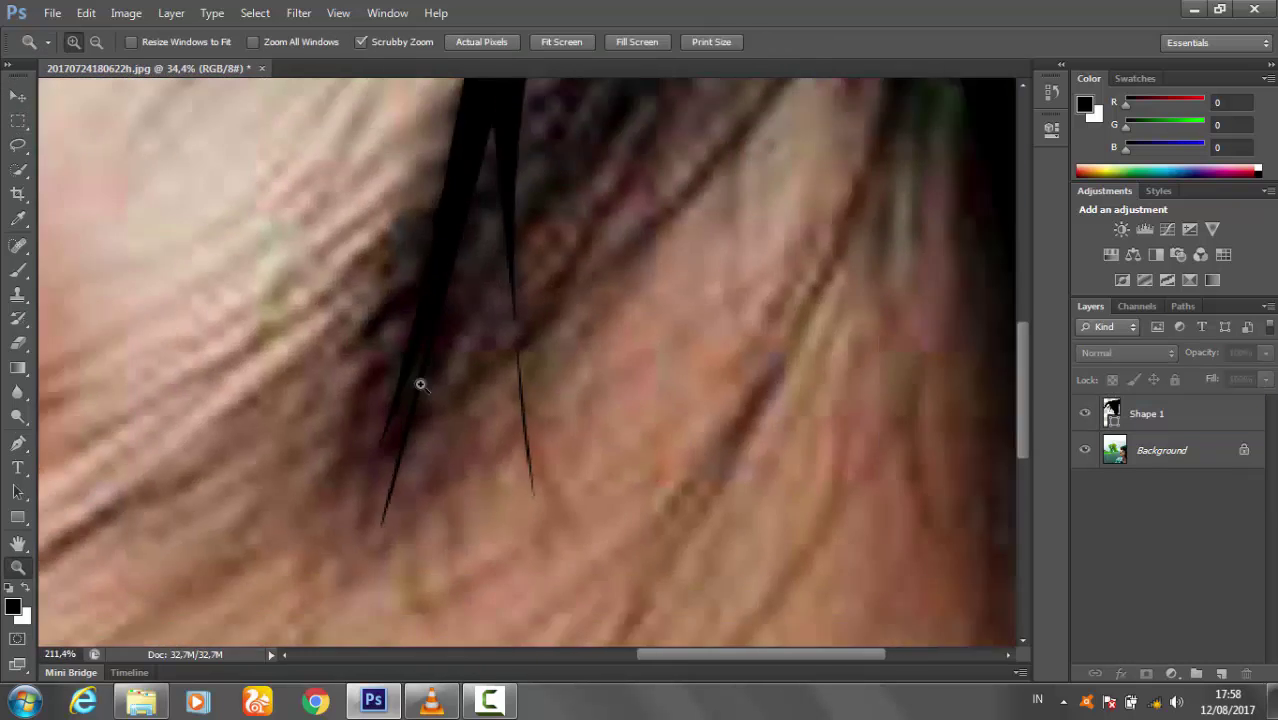
pyautogui.scroll(-3, 452, 336)
pyautogui.scroll(3, 452, 336)
# - Save the document as rena.psd in D:\berkarya
pyautogui.hotkey('shift', 'ctrl', 's')
pyautogui.click(426, 283)
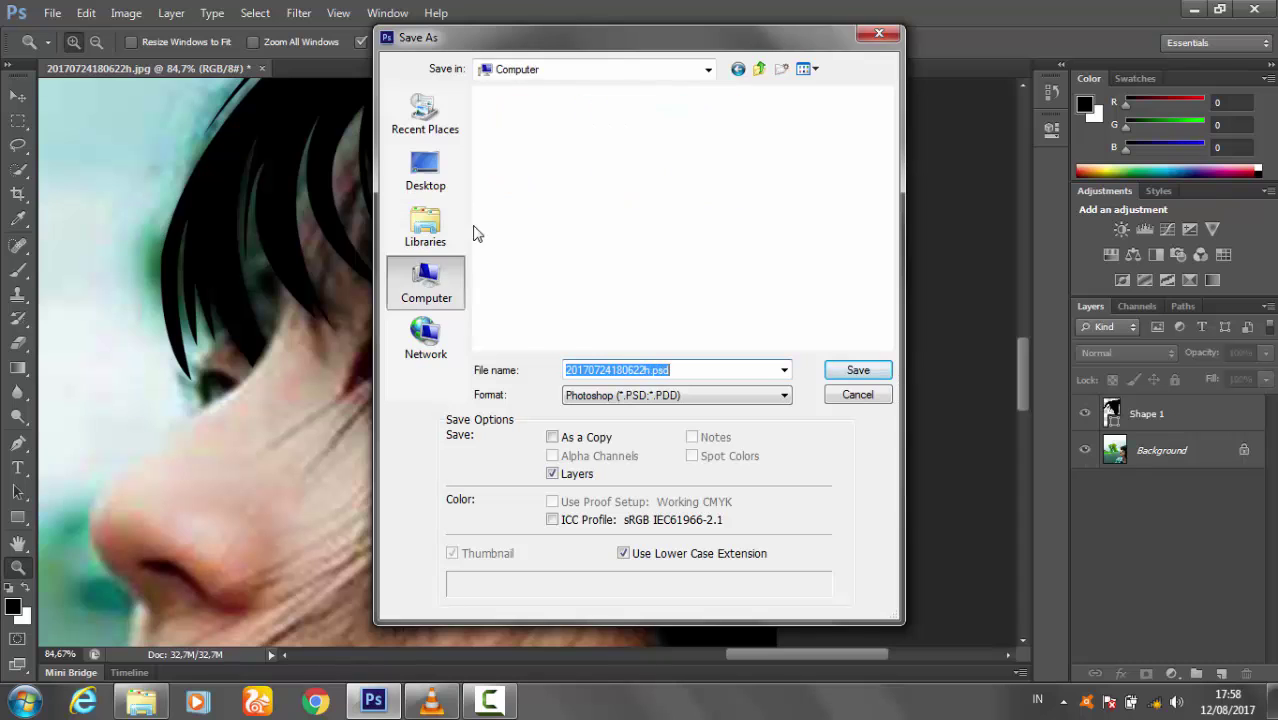
pyautogui.click(563, 177)
pyautogui.doubleClick(563, 177)
pyautogui.doubleClick(522, 117)
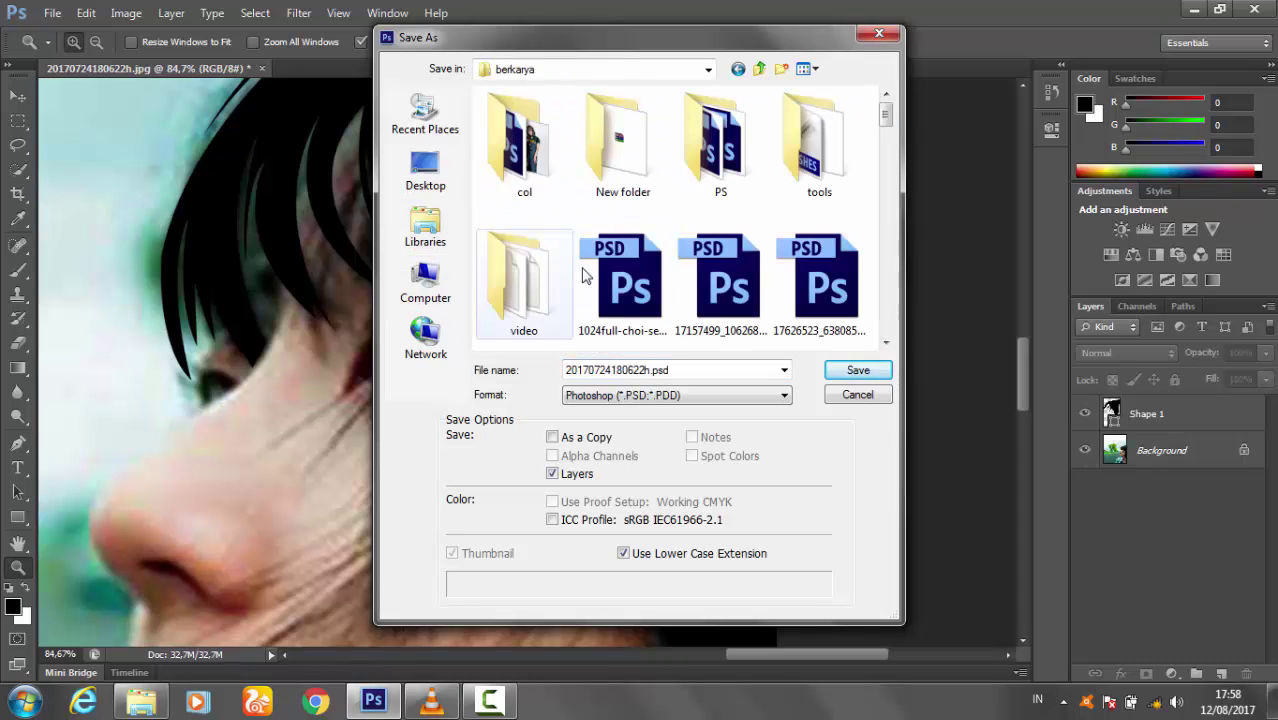
pyautogui.doubleClick(690, 368)
pyautogui.write('rena')
pyautogui.press('Return')
pyautogui.press('Return')
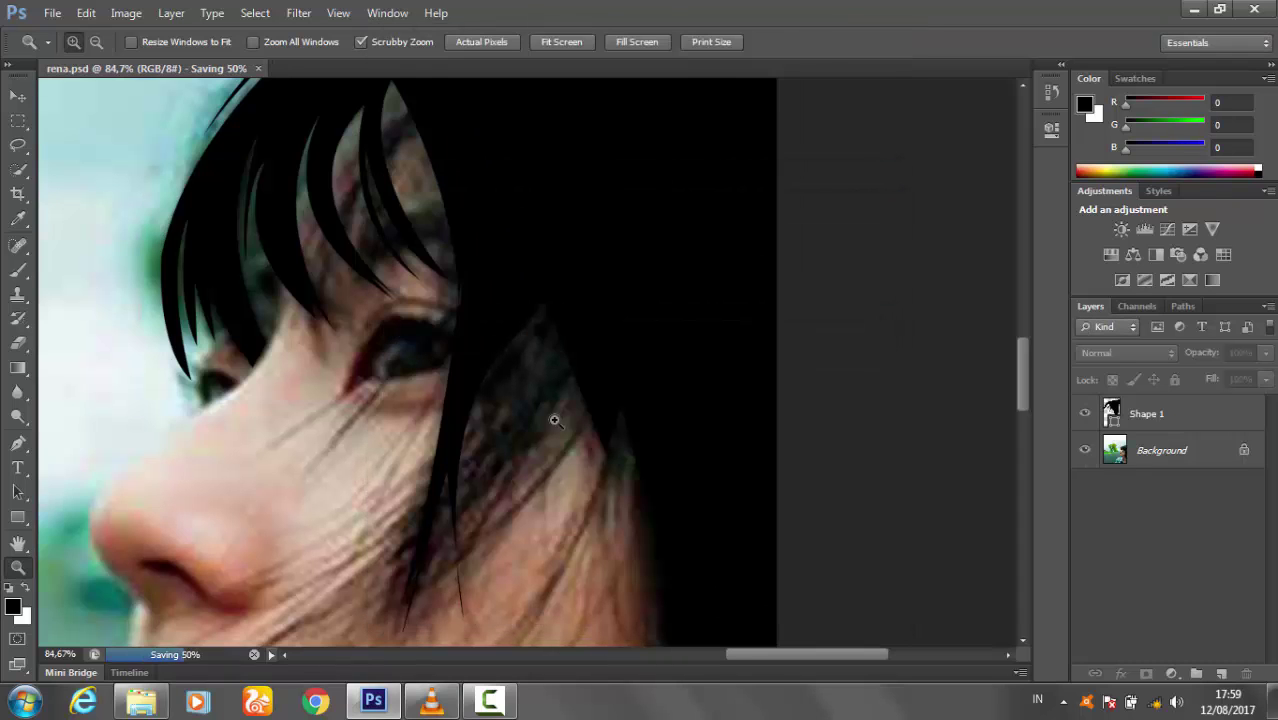
pyautogui.click(493, 288)
# - Draw a new black Shape 2 layer of curved strands across the bangs above the eye
pyautogui.press('p')
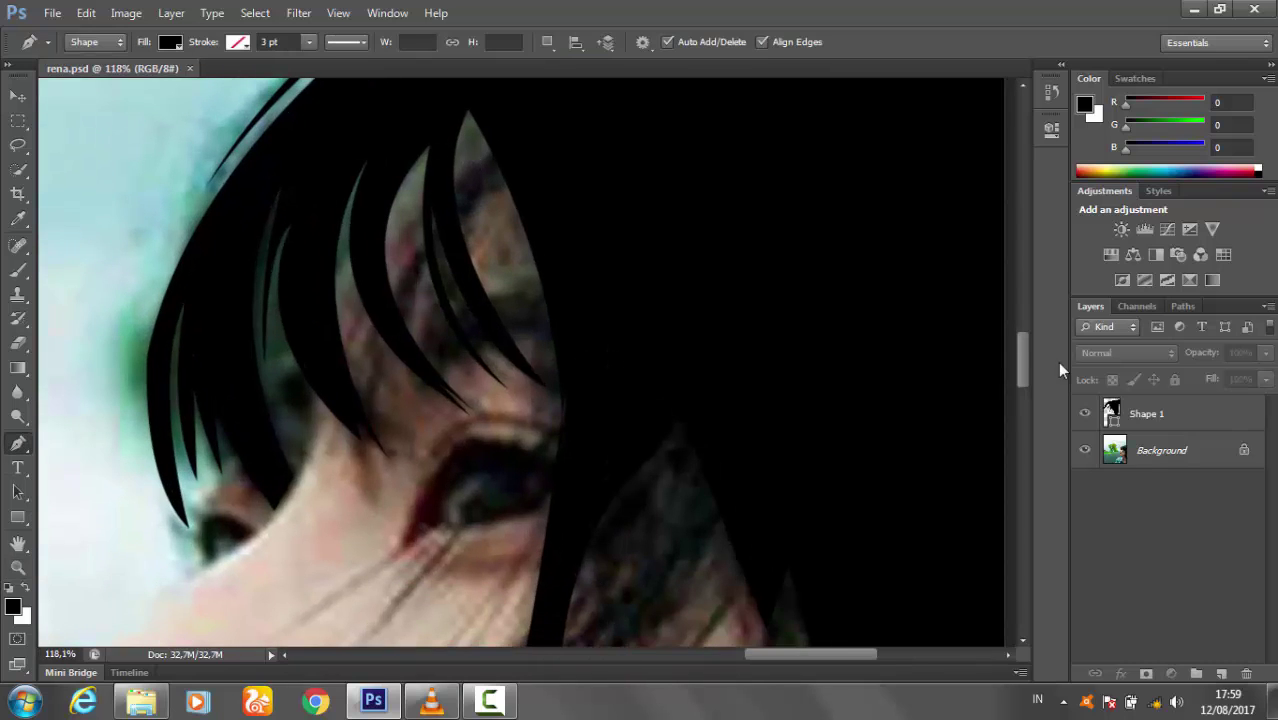
pyautogui.click(1147, 413)
pyautogui.moveTo(316, 320); pyautogui.dragTo(362, 218)
pyautogui.click(466, 113)
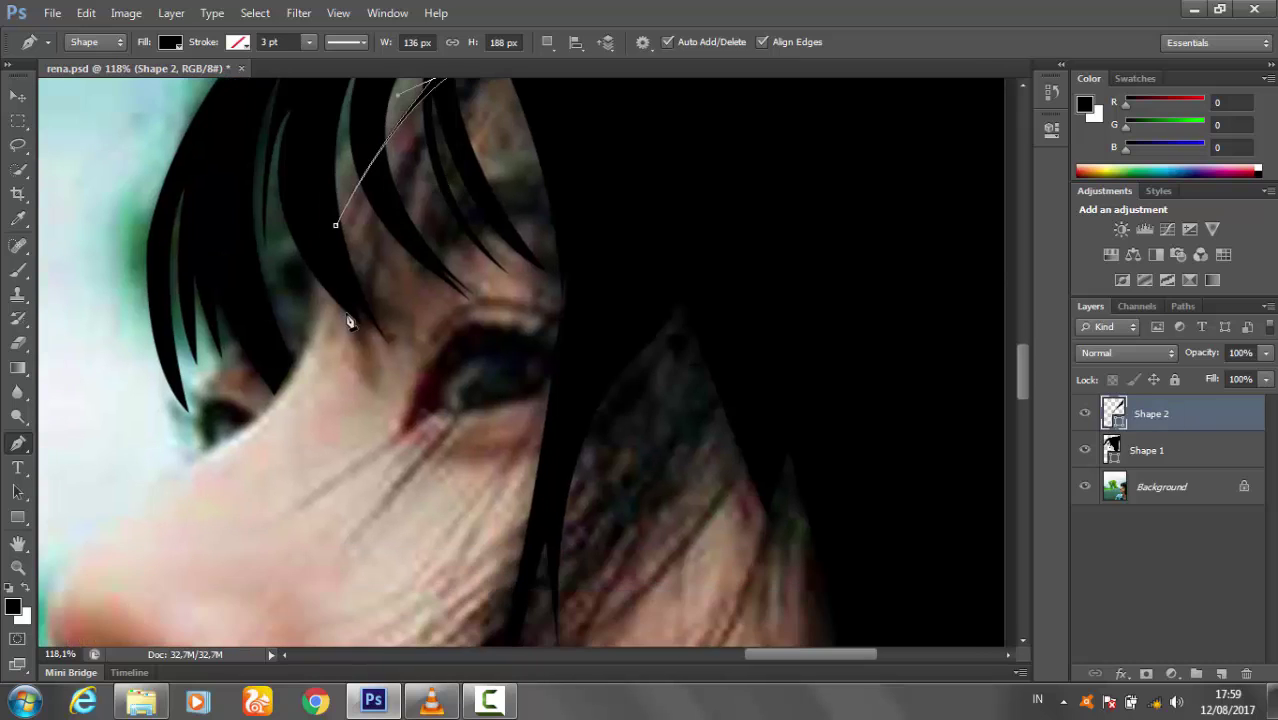
pyautogui.moveTo(320, 327); pyautogui.dragTo(306, 462)
pyautogui.moveTo(431, 163); pyautogui.dragTo(498, 123)
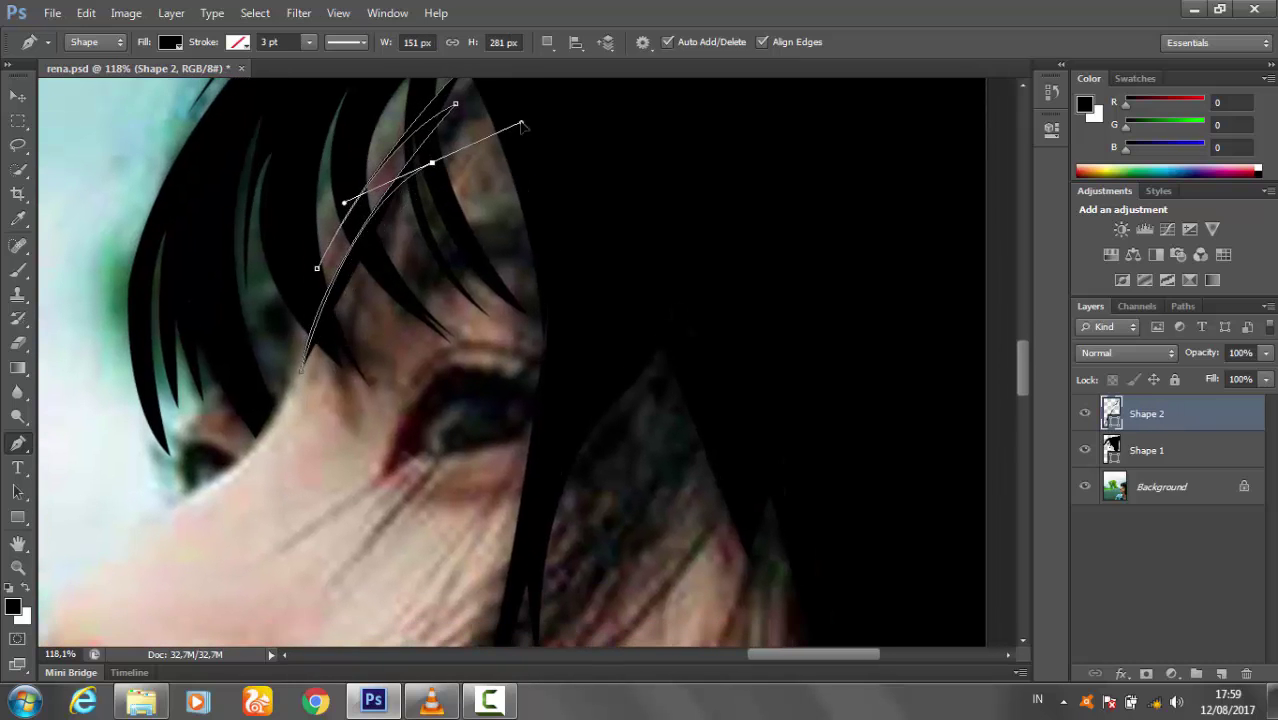
pyautogui.moveTo(339, 396); pyautogui.dragTo(352, 519)
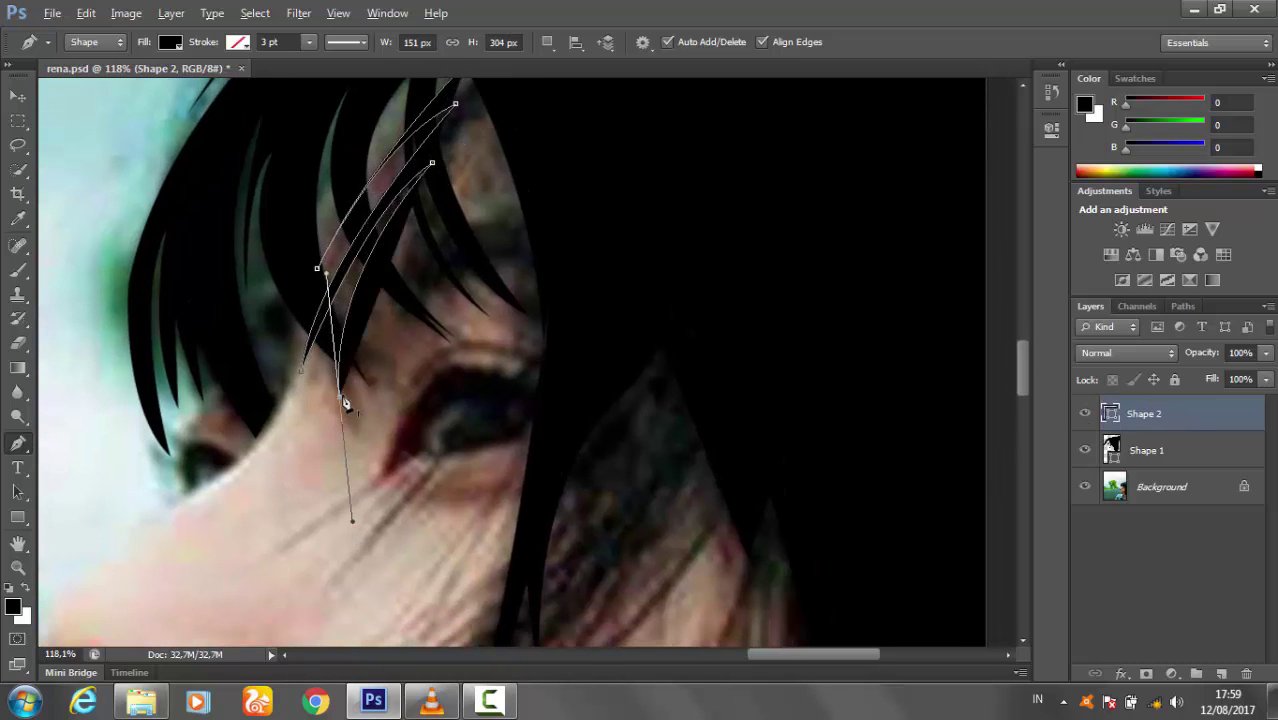
pyautogui.scroll(2, 365, 400)
pyautogui.moveTo(482, 193); pyautogui.dragTo(590, 159)
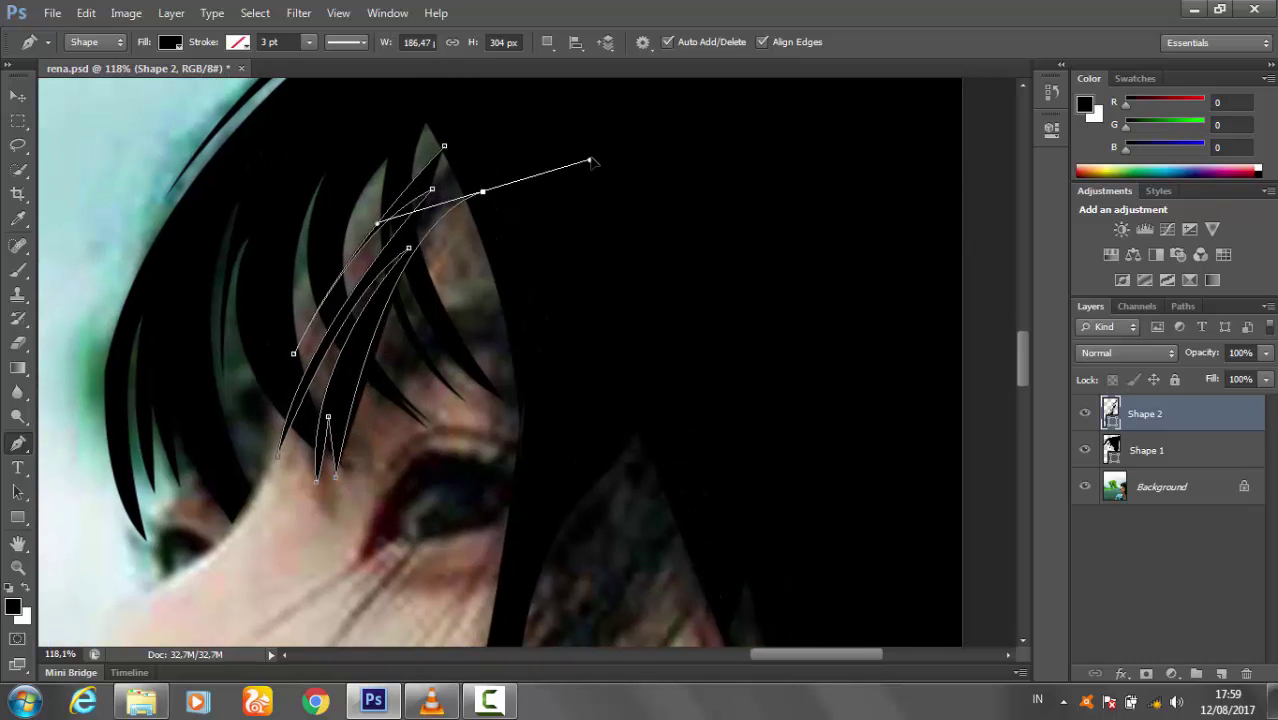
pyautogui.press('v')
# - Zoom out, then begin a Shape 3 strand curving across the eye
pyautogui.press('z')
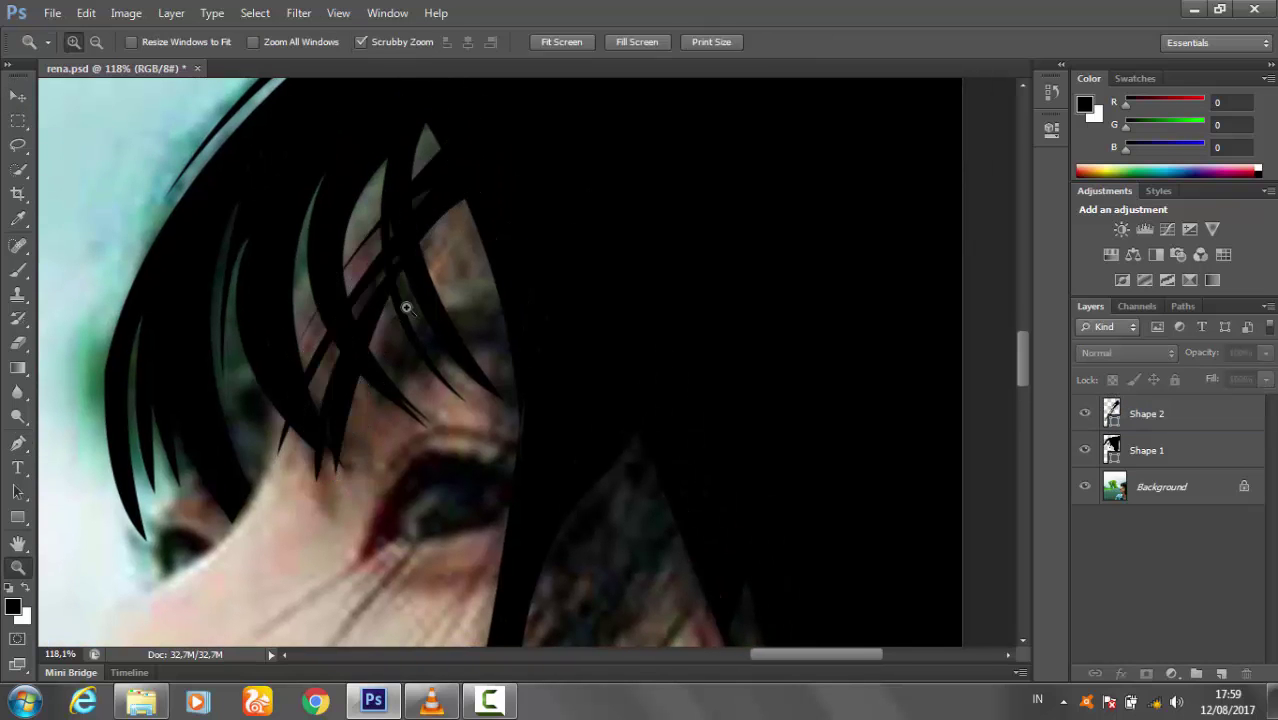
pyautogui.keyDown('alt'); pyautogui.scroll(-5, 396, 480); pyautogui.keyUp('alt')
pyautogui.keyDown('alt'); pyautogui.scroll(3, 396, 480); pyautogui.keyUp('alt')
pyautogui.keyDown('alt'); pyautogui.scroll(2, 373, 371); pyautogui.keyUp('alt')
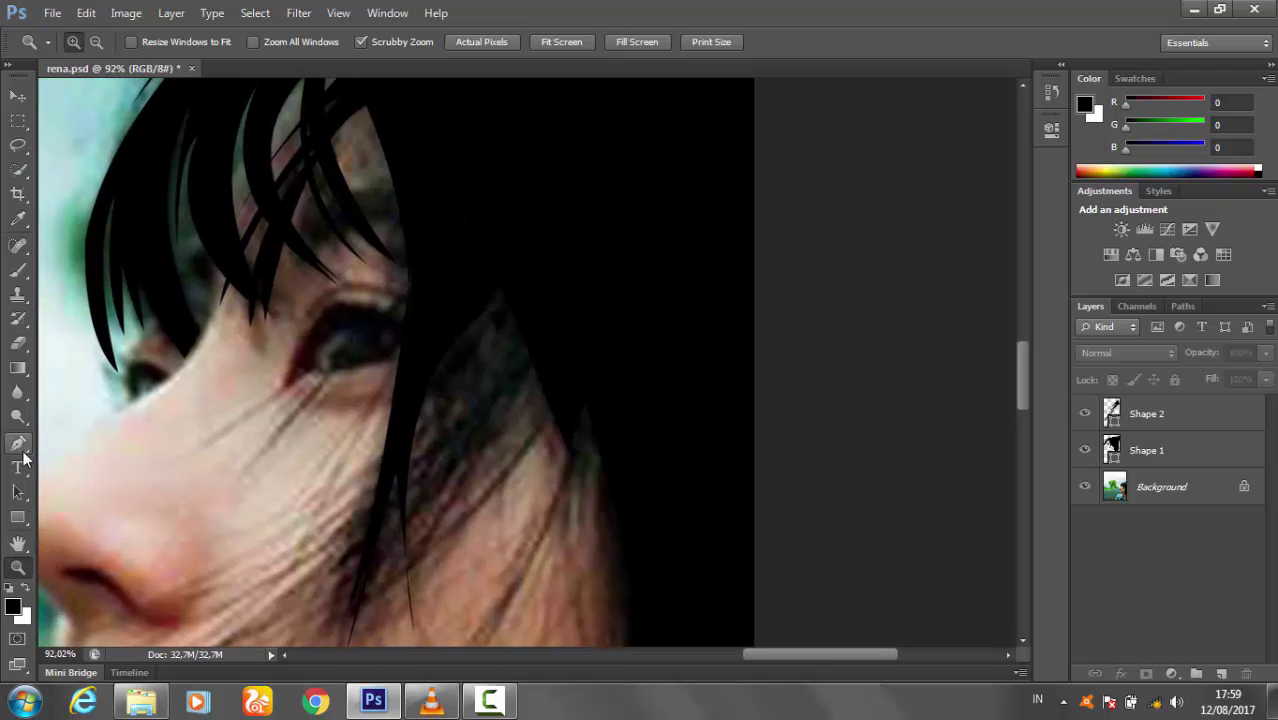
pyautogui.click(18, 443)
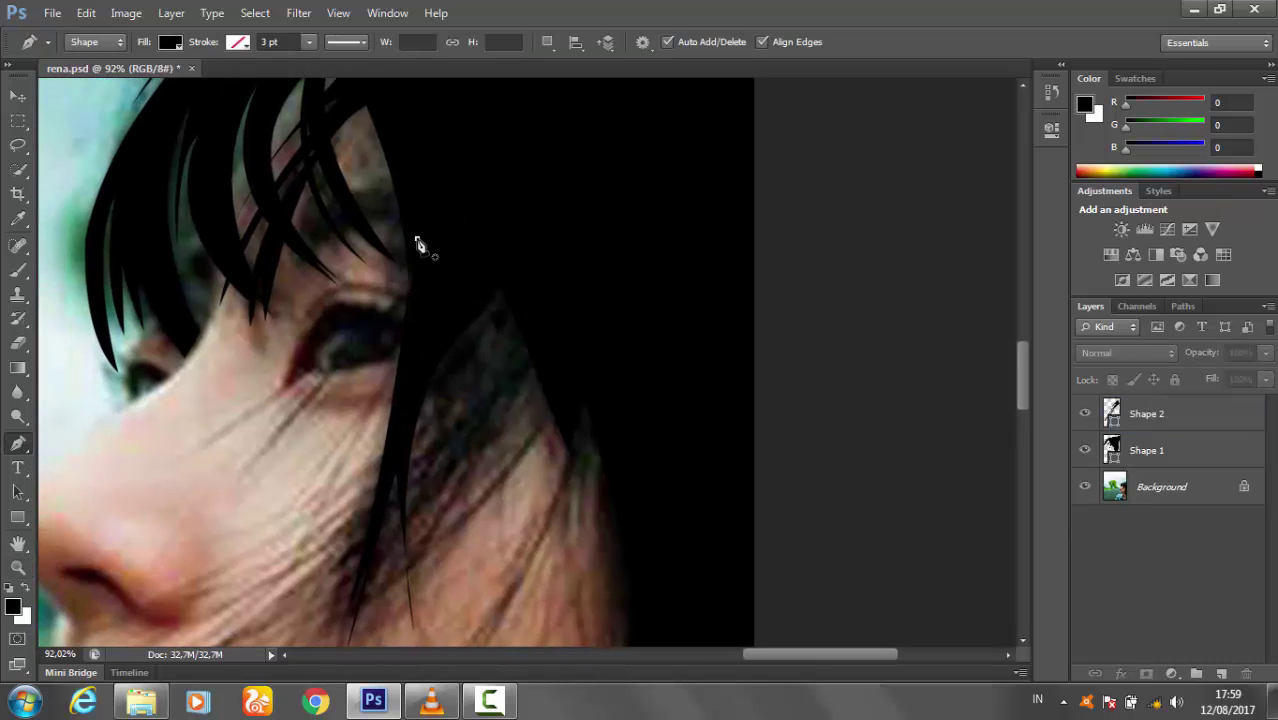
pyautogui.click(417, 238)
pyautogui.moveTo(174, 445); pyautogui.dragTo(148, 479)
# - Zoom in beside the eye and set the Pen shape fill to none
pyautogui.keyDown('alt'); pyautogui.scroll(2, 148, 479); pyautogui.keyUp('alt')
pyautogui.press('z')
pyautogui.keyDown('alt'); pyautogui.scroll(1, 602, 351); pyautogui.keyUp('alt')
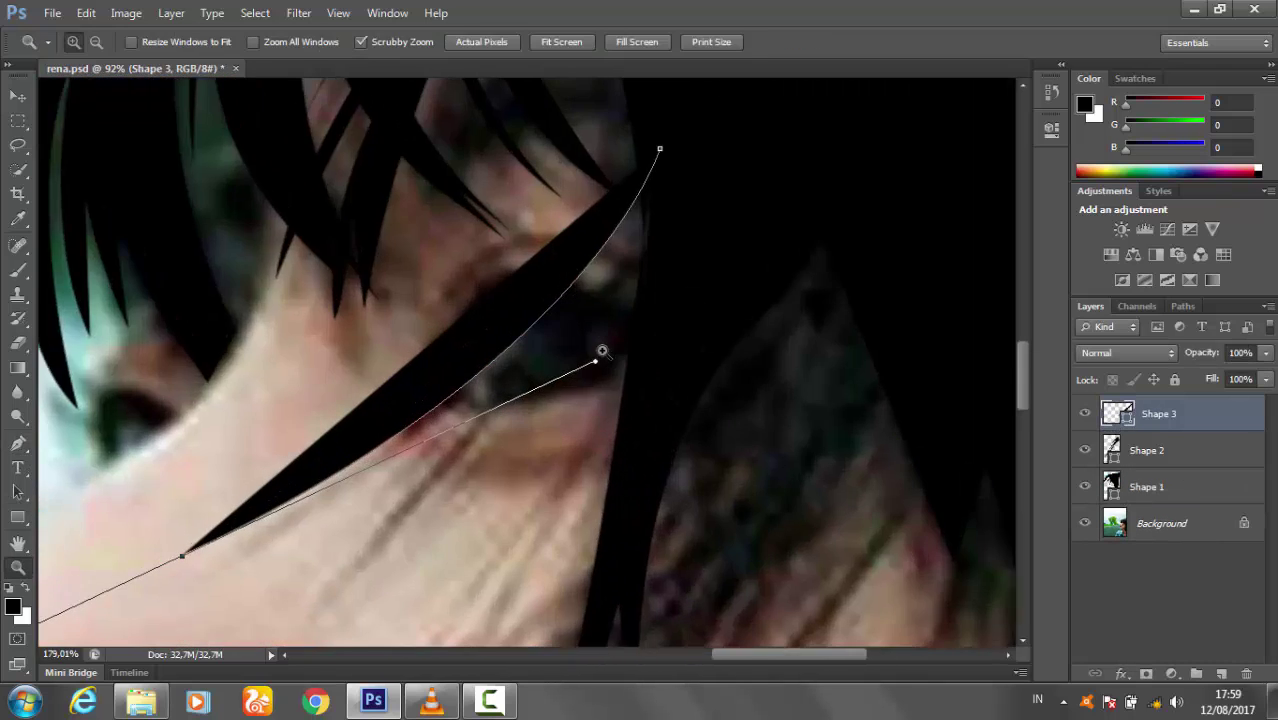
pyautogui.keyDown('alt'); pyautogui.scroll(-1, 602, 351); pyautogui.keyUp('alt')
pyautogui.press('a')
pyautogui.press('p')
pyautogui.click(170, 42)
pyautogui.click(91, 79)
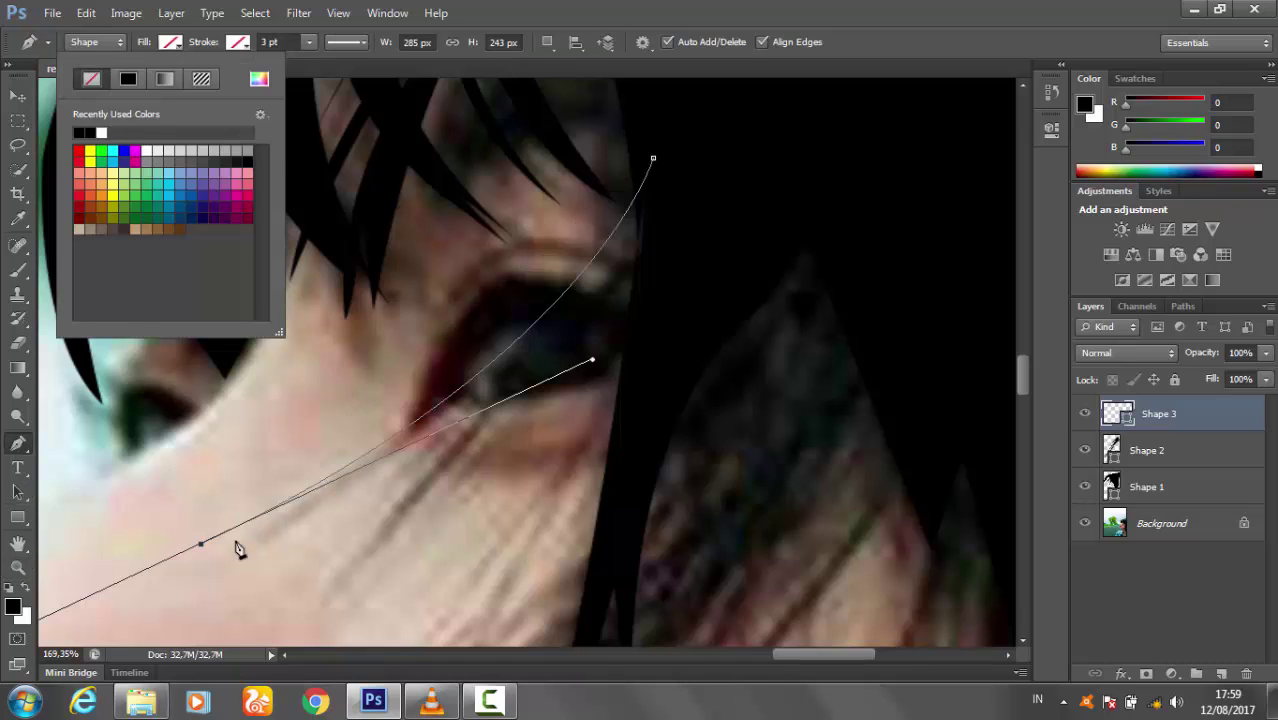
# - Trace a closed curved strand beside the eye and fill it black
pyautogui.click(202, 550)
pyautogui.moveTo(592, 368); pyautogui.dragTo(547, 382)
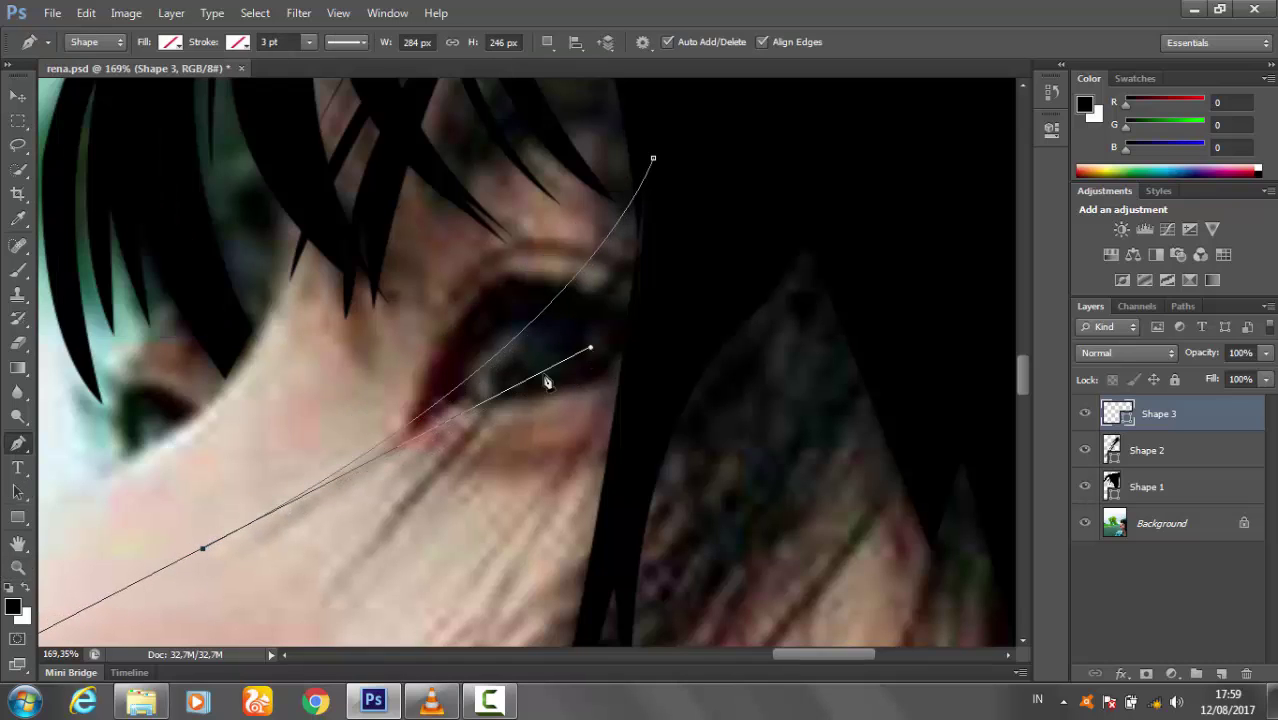
pyautogui.moveTo(454, 419)
pyautogui.mouseDown()
pyautogui.moveTo(214, 562)
pyautogui.moveTo(175, 605)
pyautogui.mouseUp()
pyautogui.moveTo(604, 244); pyautogui.dragTo(680, 106)
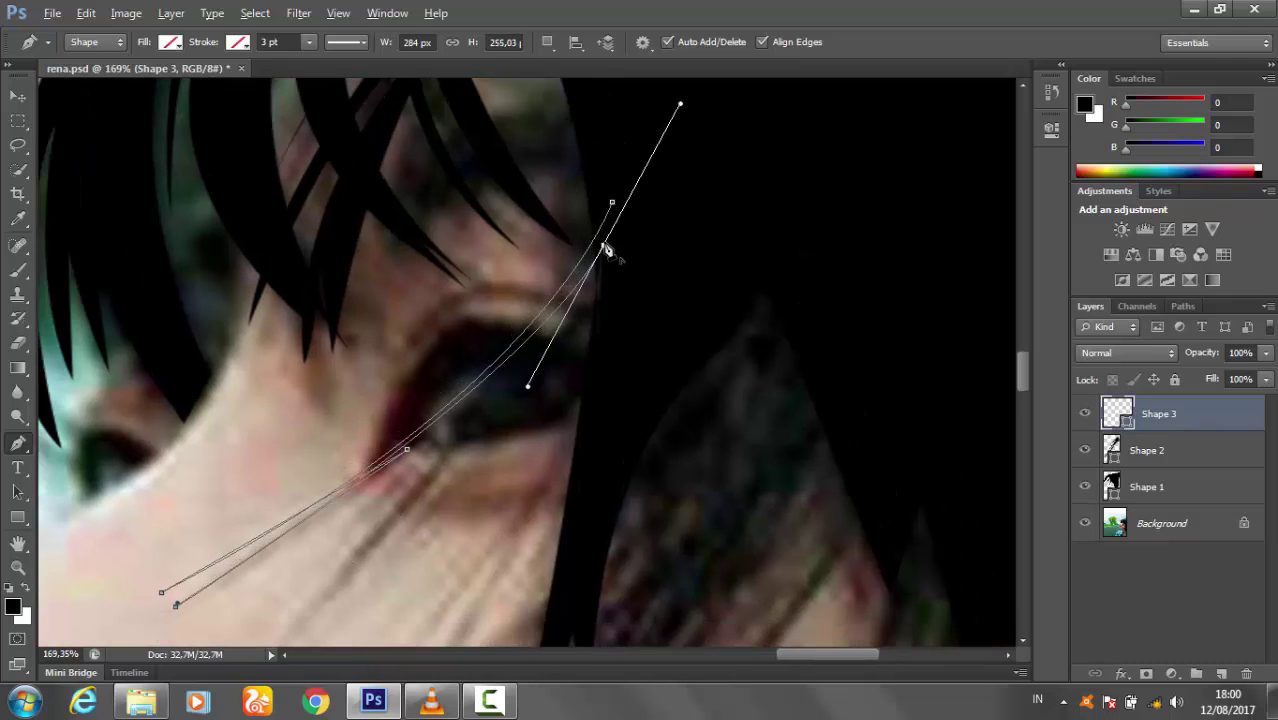
pyautogui.click(607, 249)
pyautogui.click(170, 42)
pyautogui.click(80, 80)
# - Draw a thin pointed strand beside the eye and commit it
pyautogui.moveTo(600, 470)
pyautogui.mouseDown()
pyautogui.moveTo(555, 285)
pyautogui.moveTo(563, 315)
pyautogui.mouseUp()
pyautogui.click(551, 140)
pyautogui.click(294, 375)
pyautogui.click(208, 437)
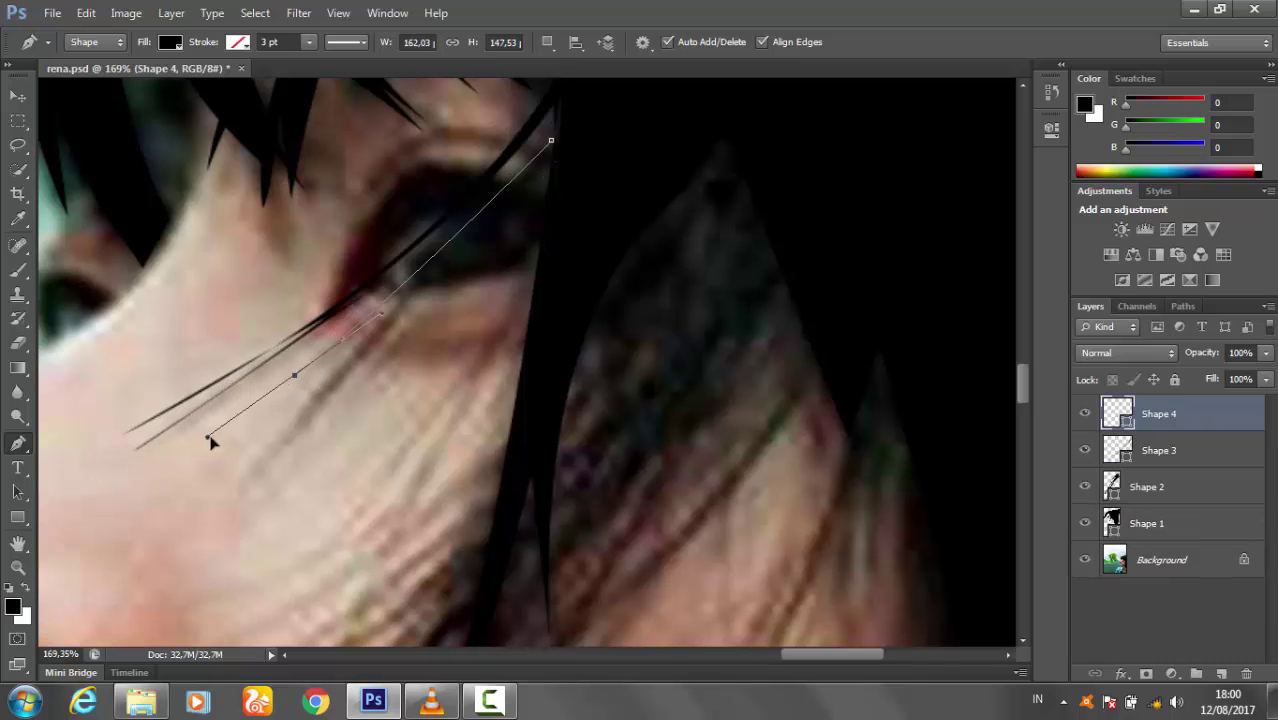
pyautogui.click(296, 379)
pyautogui.moveTo(557, 145); pyautogui.dragTo(582, 127)
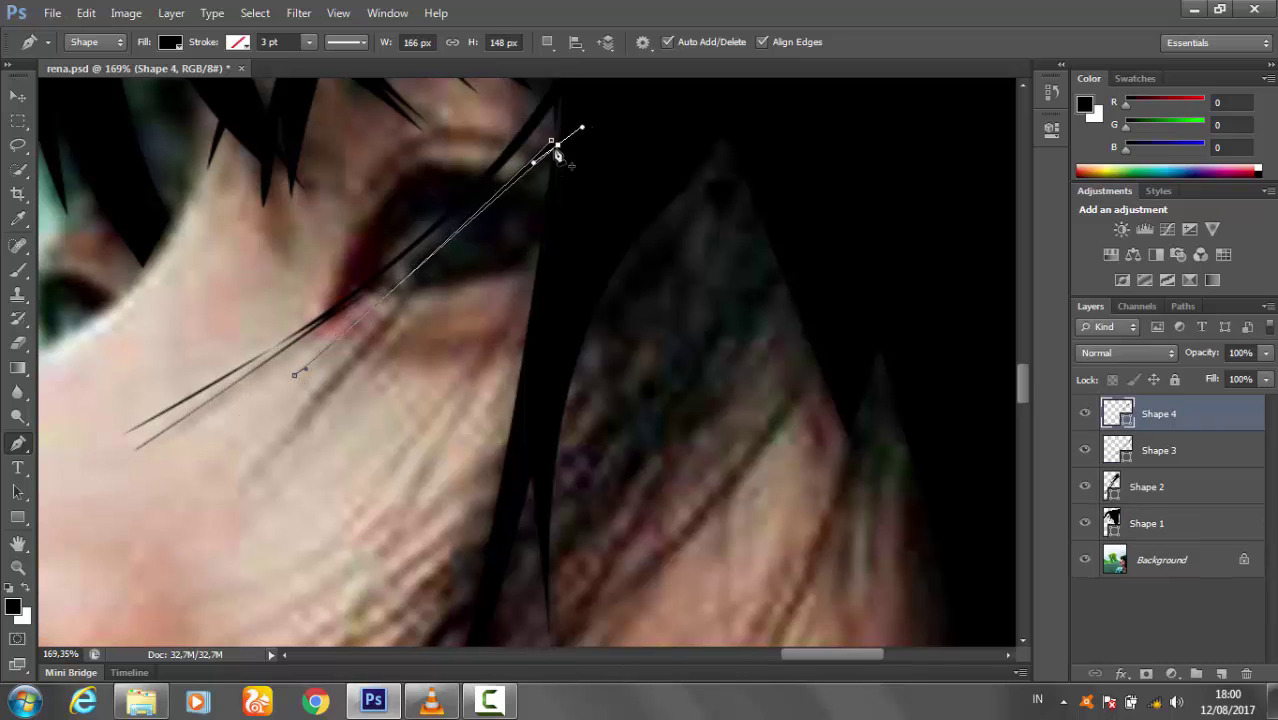
pyautogui.press('Return')
# - Draw a fifth strand curving down toward the cheek and commit it
pyautogui.click(466, 232)
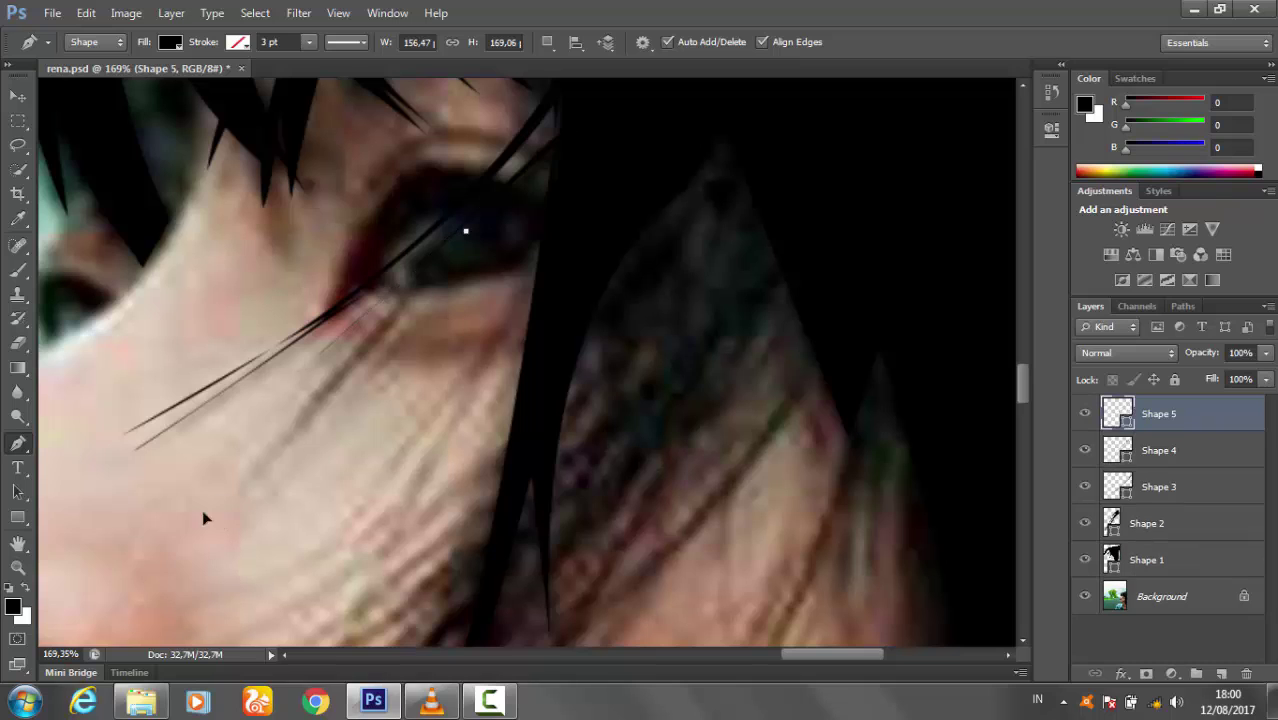
pyautogui.moveTo(218, 500); pyautogui.dragTo(169, 552)
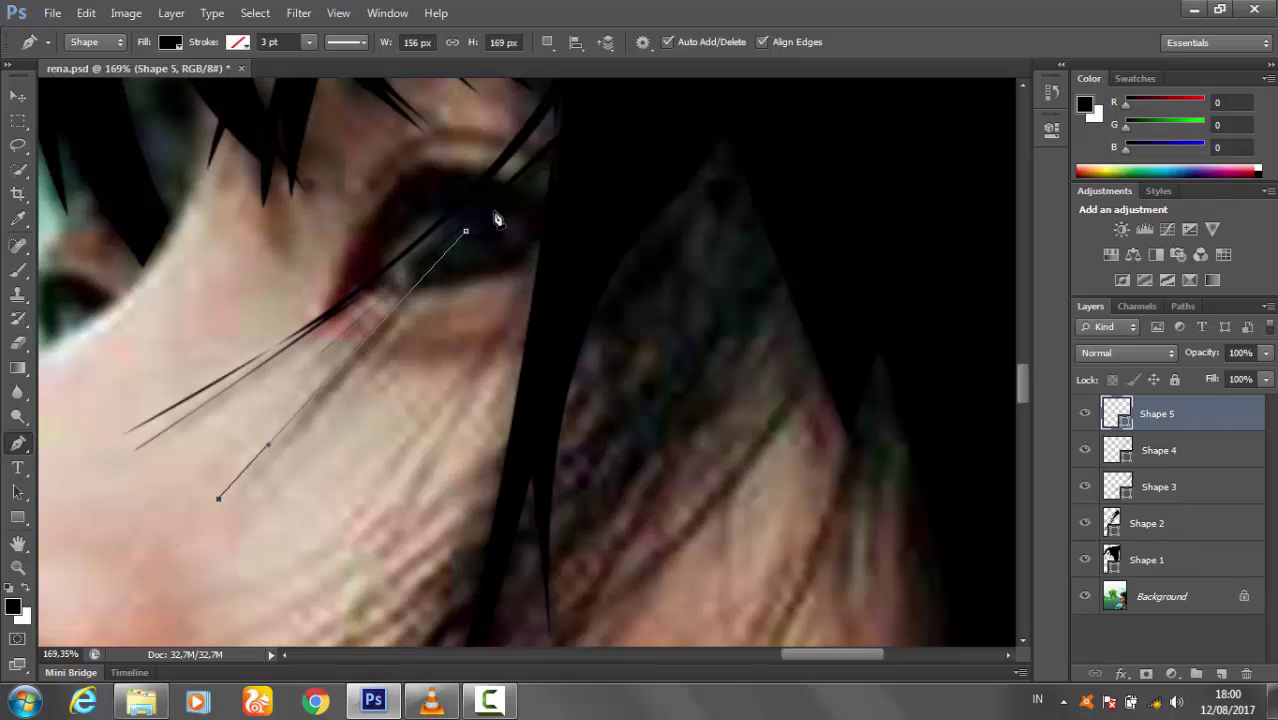
pyautogui.moveTo(494, 211); pyautogui.dragTo(508, 205)
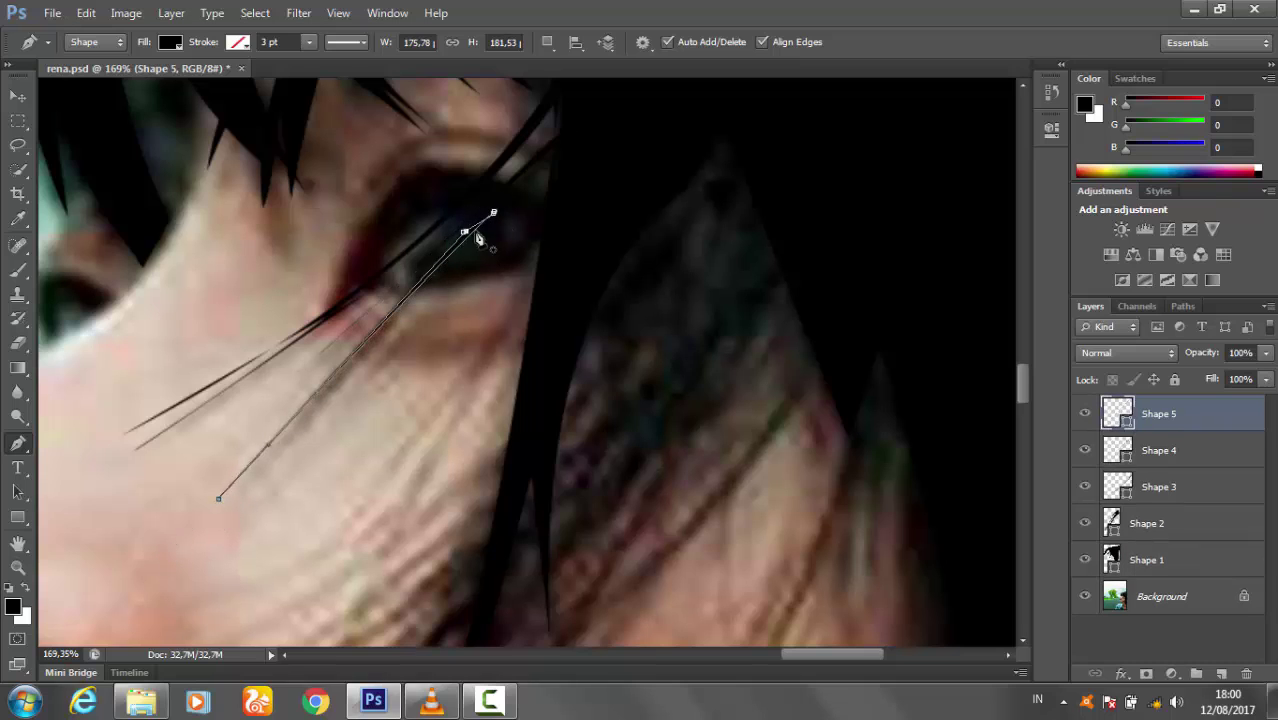
pyautogui.press('Return')
# - Add another short hair strand shape and commit it
pyautogui.scroll(-1, 359, 374)
pyautogui.click(483, 196)
pyautogui.click(277, 434)
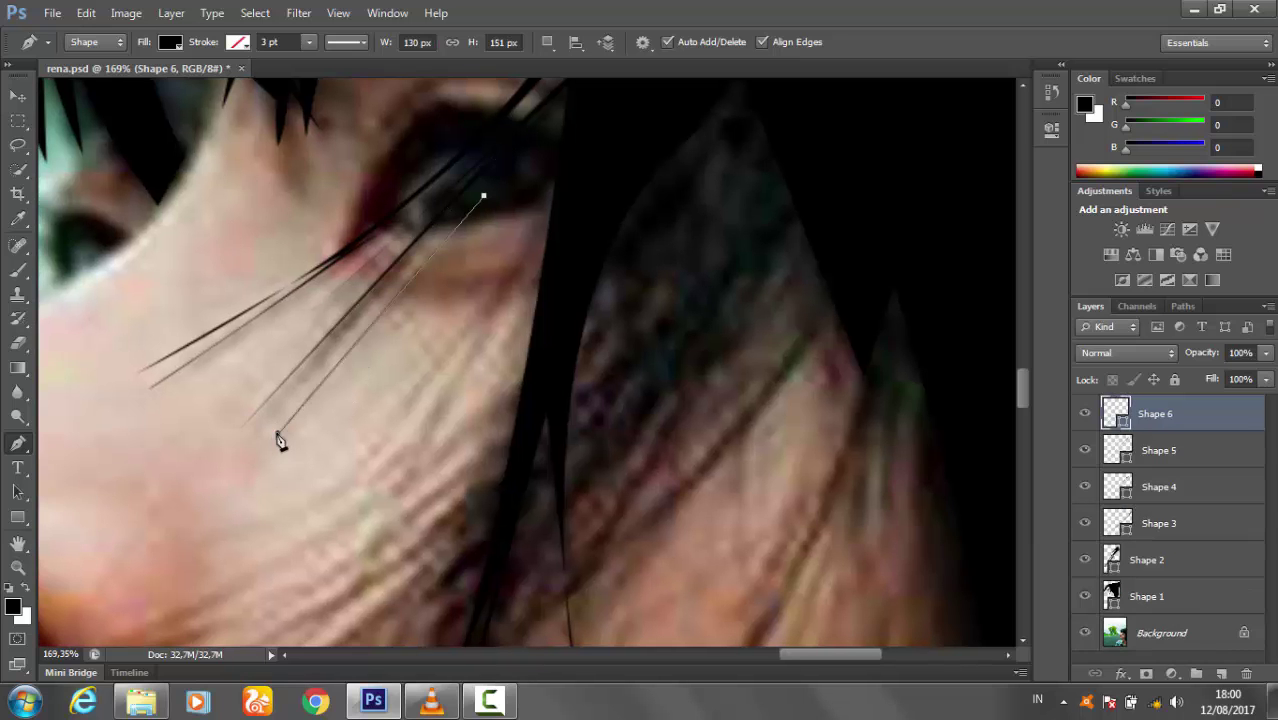
pyautogui.press('Return')
# - Start a no-fill strand beside the eye, curving across the cheek to a sharp top point
pyautogui.scroll(-3, 485, 371)
pyautogui.click(561, 242)
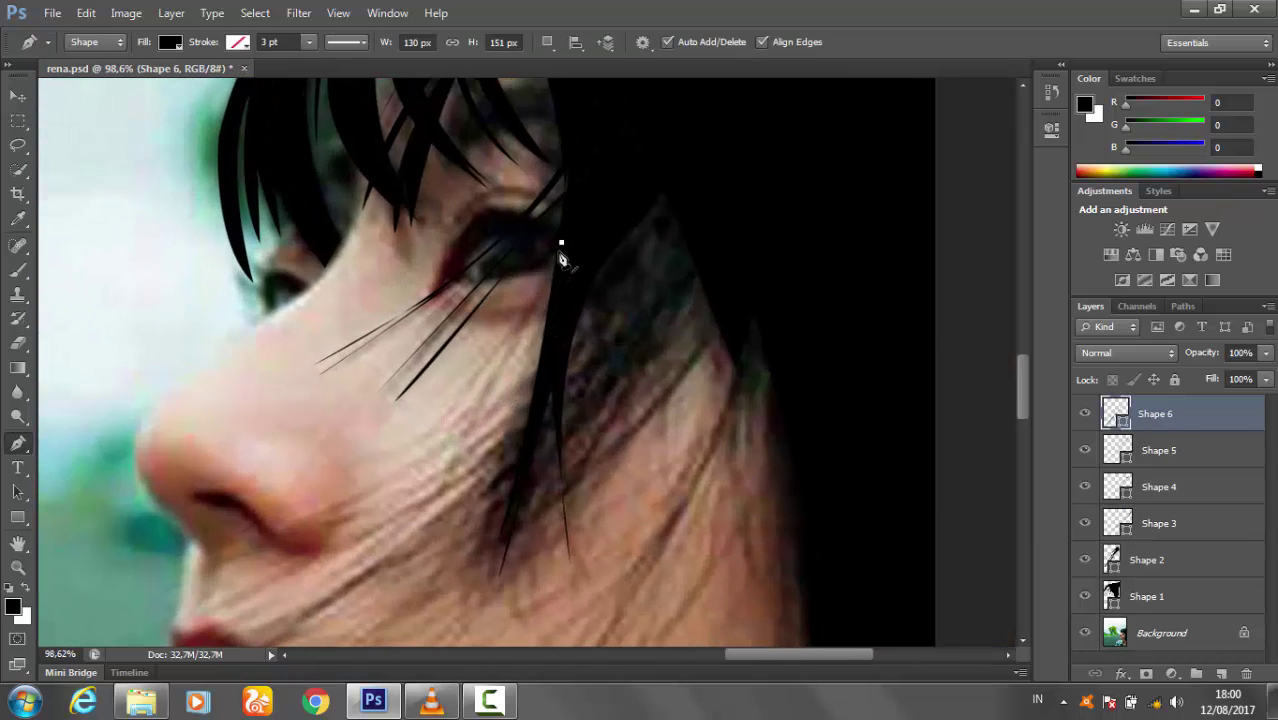
pyautogui.moveTo(412, 438); pyautogui.dragTo(375, 470)
pyautogui.press('z')
pyautogui.scroll(3, 513, 297)
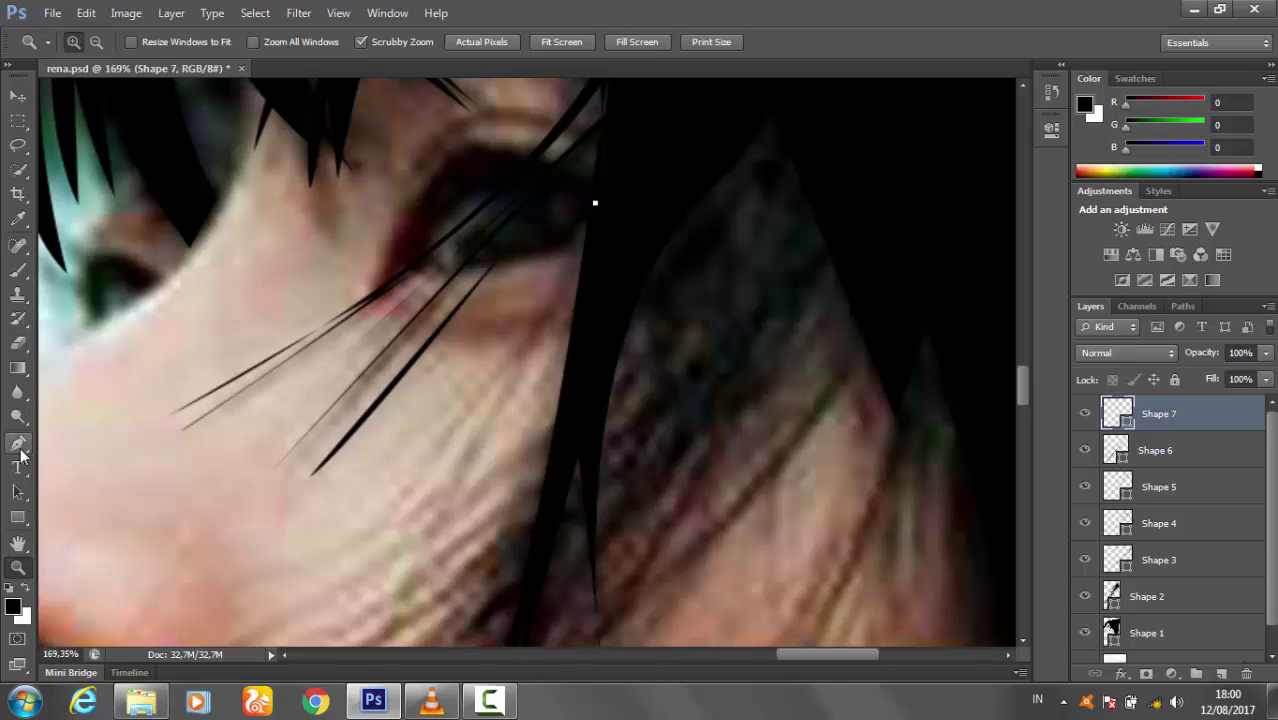
pyautogui.click(18, 443)
pyautogui.click(163, 41)
pyautogui.click(636, 275)
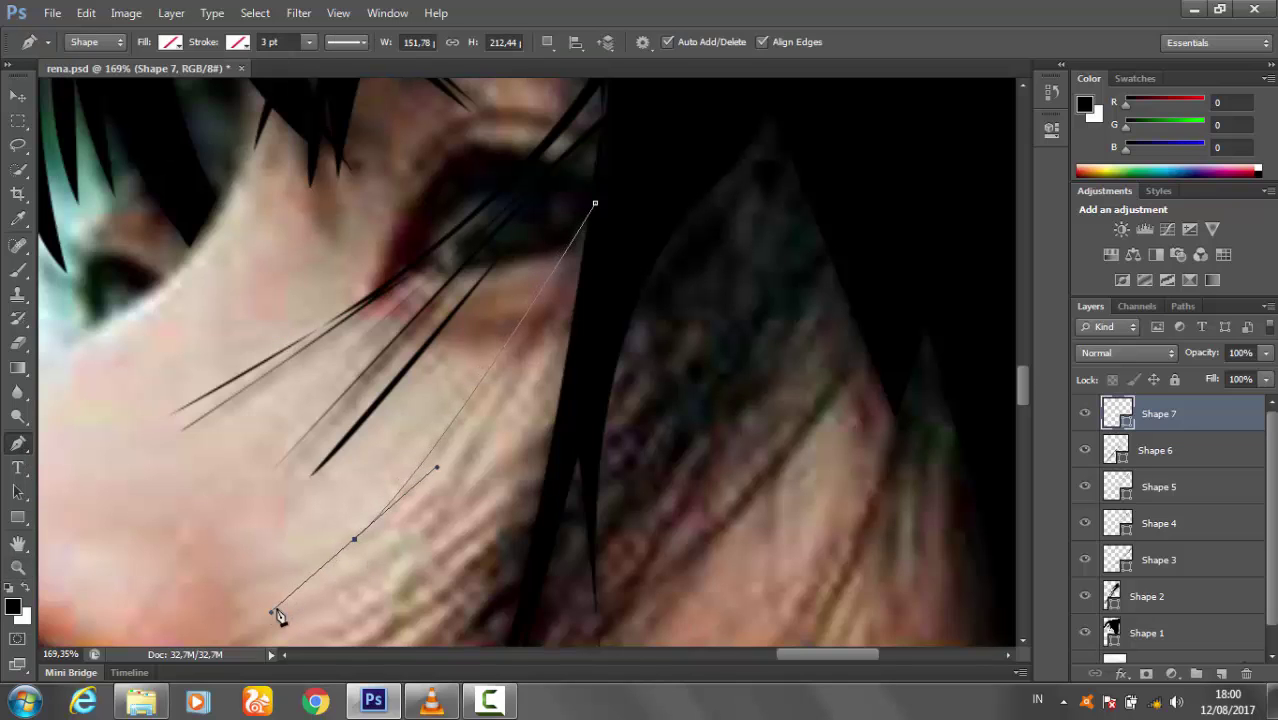
pyautogui.moveTo(590, 223); pyautogui.dragTo(641, 130)
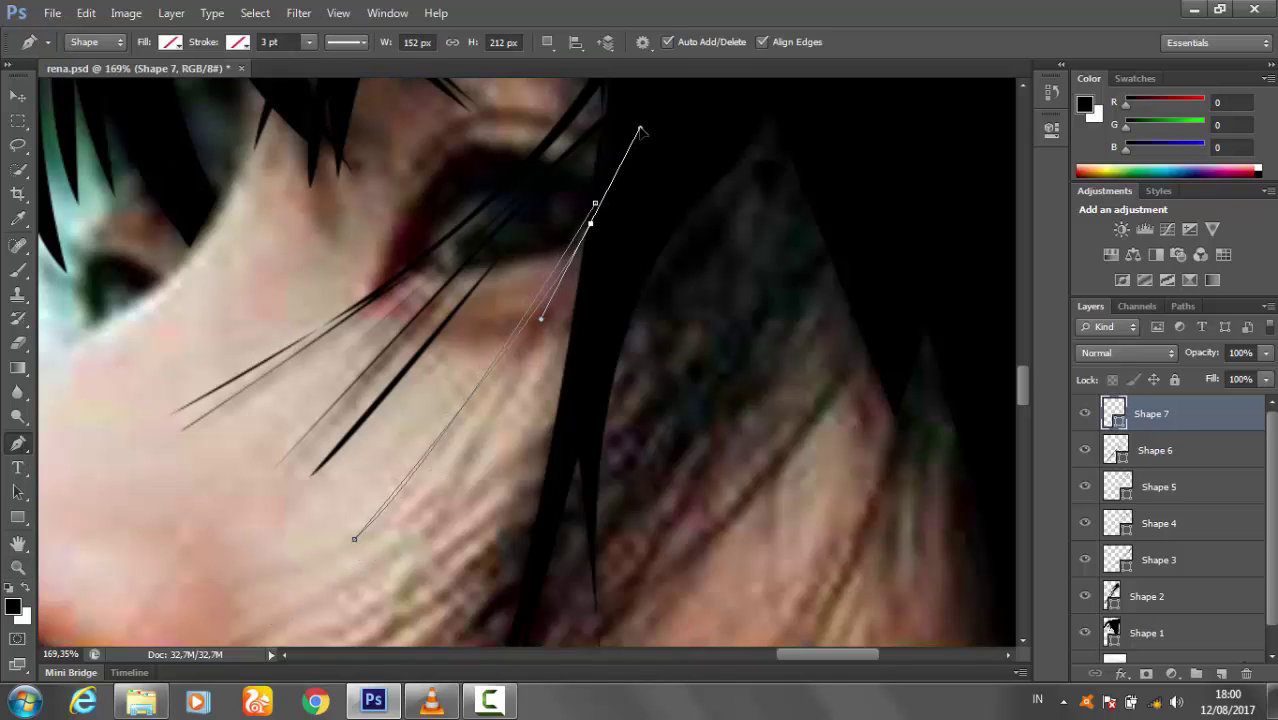
pyautogui.keyDown('alt'); pyautogui.click(594, 210); pyautogui.keyUp('alt')
# - Refine the strand's curves, fill it solid black, and fit the image on screen
pyautogui.scroll(-3, 590, 270)
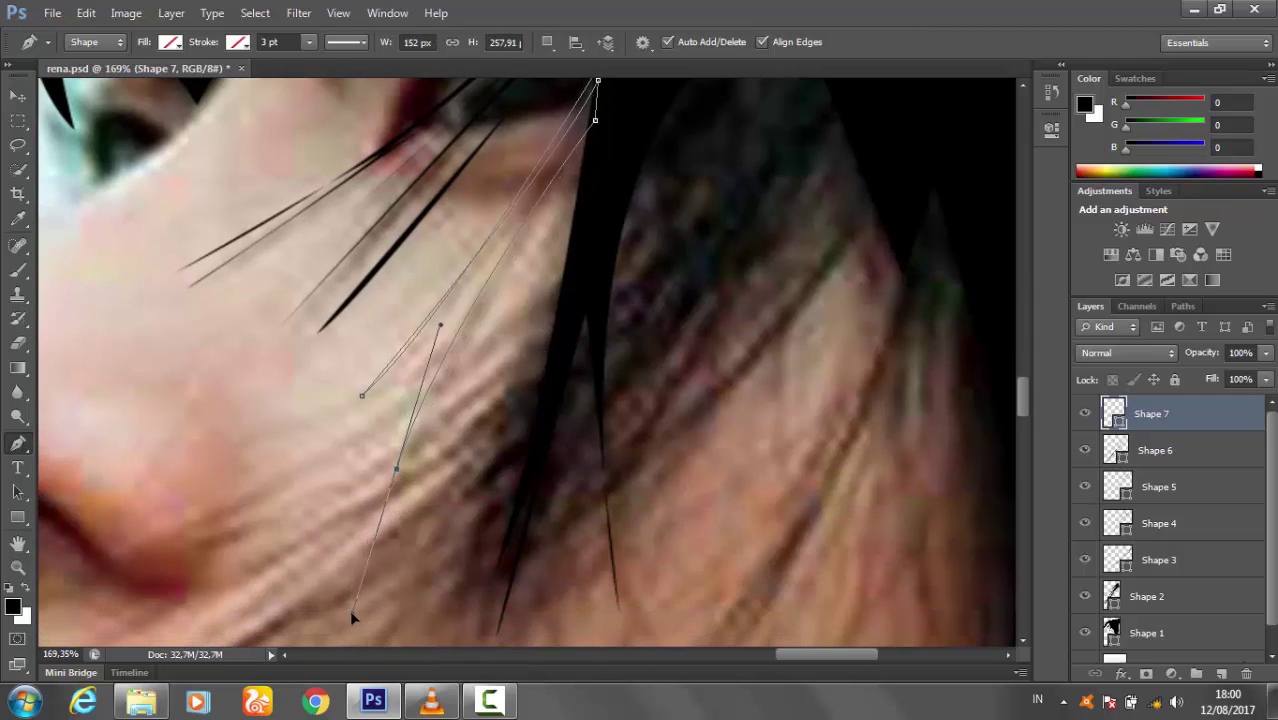
pyautogui.moveTo(390, 487); pyautogui.dragTo(397, 479)
pyautogui.scroll(2, 430, 420)
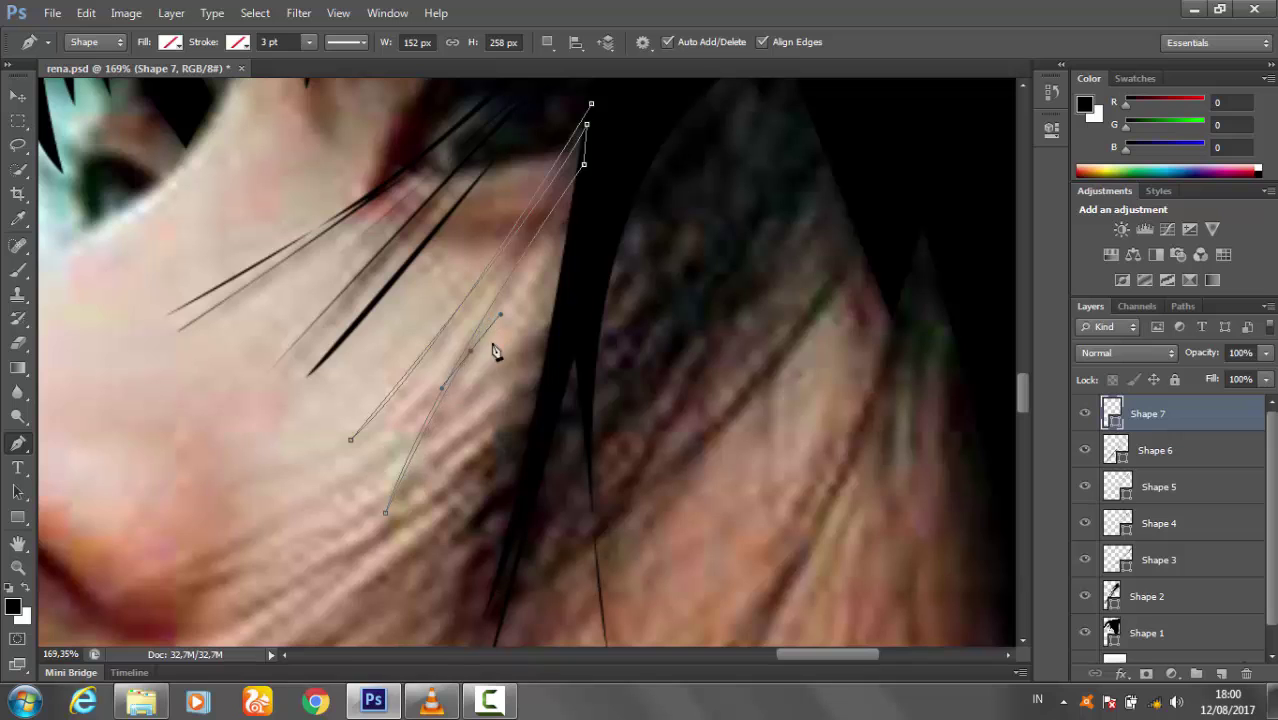
pyautogui.scroll(2, 473, 360)
pyautogui.moveTo(563, 203); pyautogui.dragTo(593, 185)
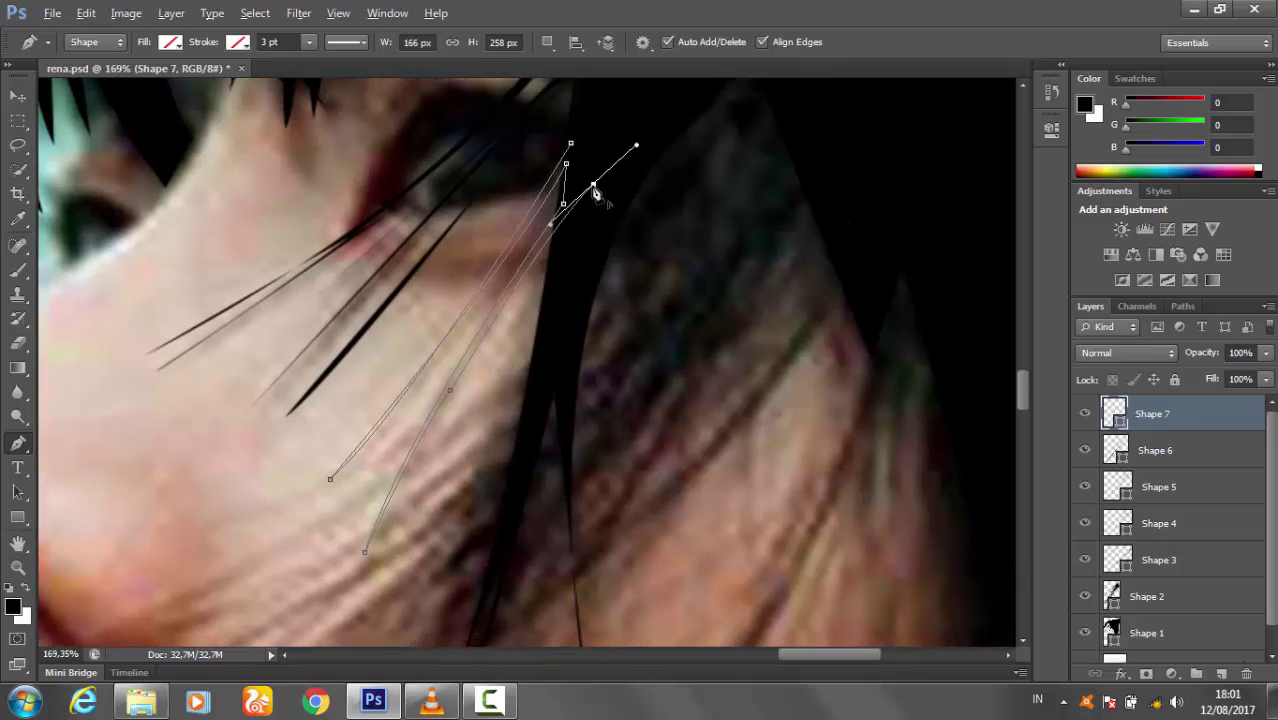
pyautogui.click(170, 42)
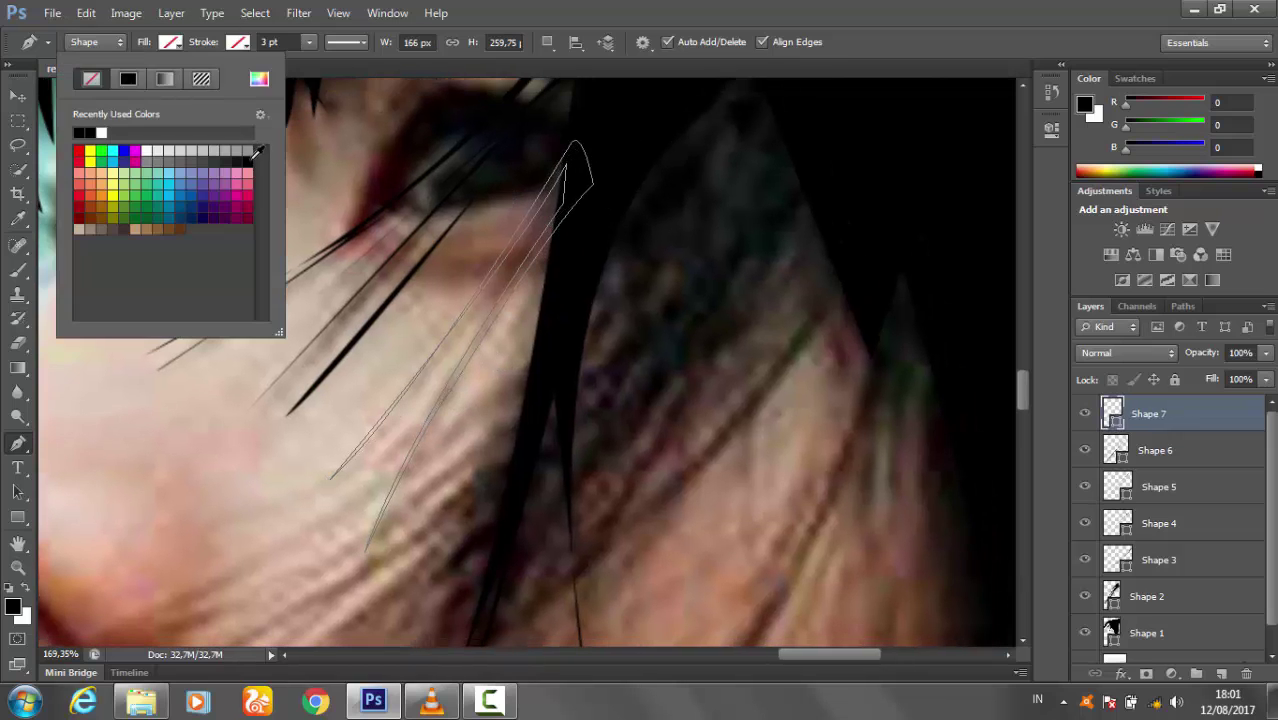
pyautogui.click(239, 141)
pyautogui.press('v')
pyautogui.click(538, 378)
pyautogui.hotkey('ctrl', '0')
# - Zoom in on the face and start a no-fill strand shape at the hair
pyautogui.press('z')
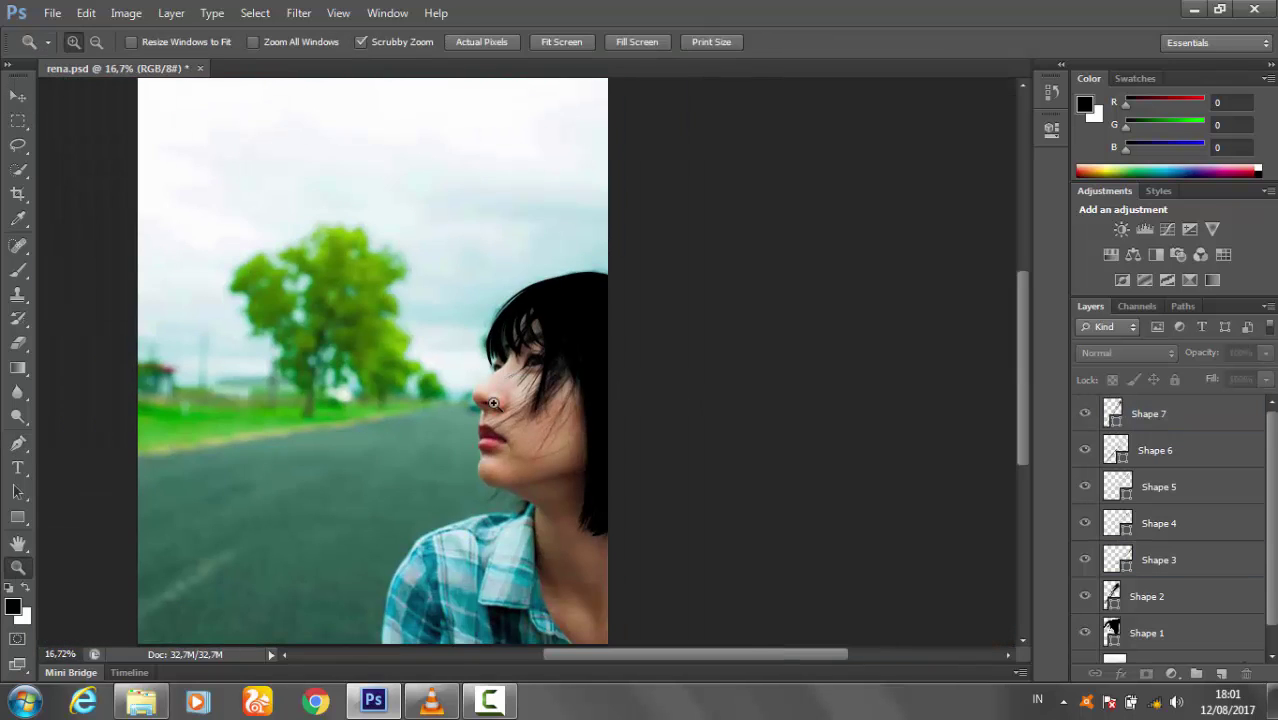
pyautogui.moveTo(520, 368); pyautogui.dragTo(551, 365)
pyautogui.moveTo(467, 273)
pyautogui.mouseDown()
pyautogui.moveTo(450, 285)
pyautogui.moveTo(491, 225)
pyautogui.mouseUp()
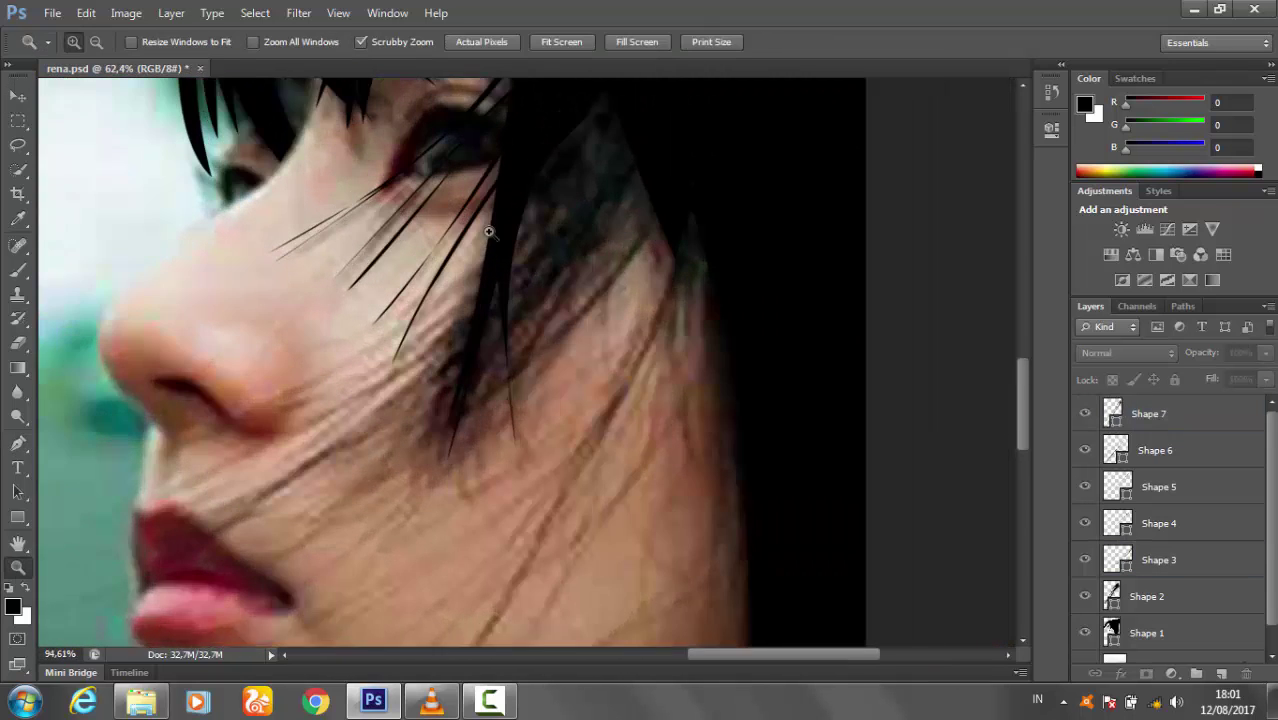
pyautogui.click(17, 445)
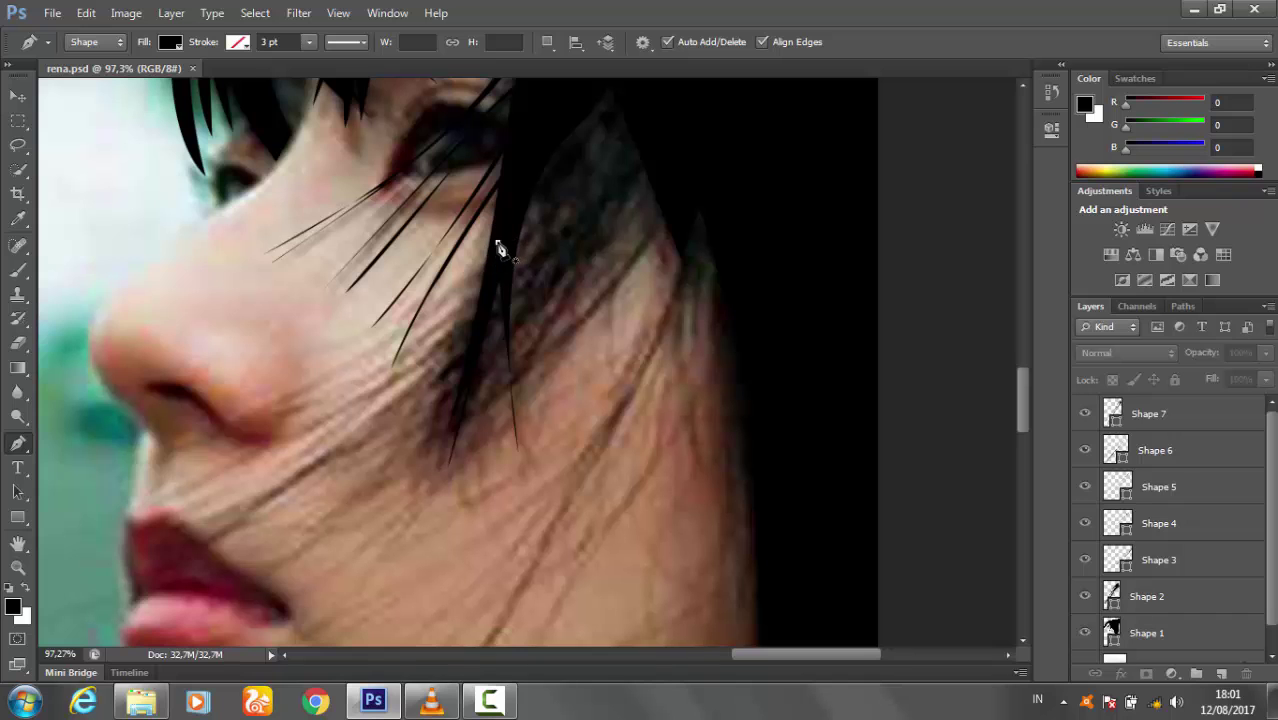
pyautogui.click(500, 248)
pyautogui.moveTo(164, 440); pyautogui.dragTo(131, 517)
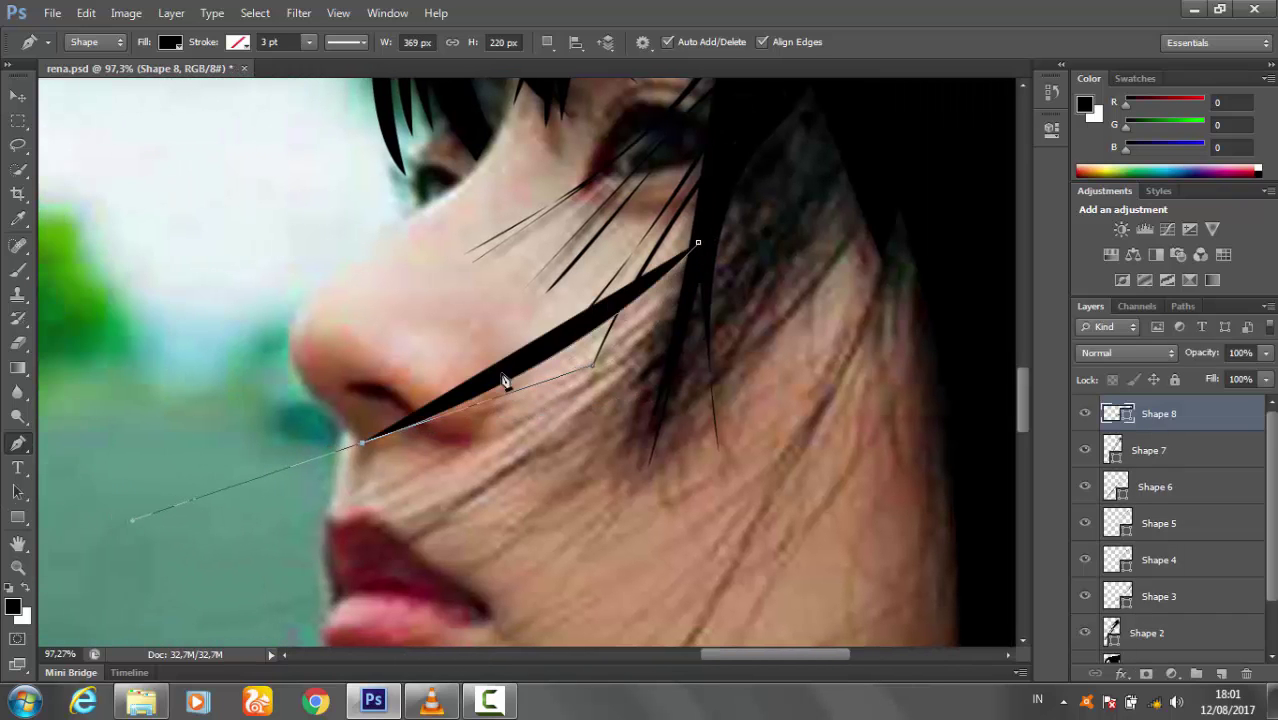
pyautogui.moveTo(505, 382)
pyautogui.mouseDown()
pyautogui.moveTo(537, 343)
pyautogui.moveTo(711, 282)
pyautogui.mouseUp()
pyautogui.click(169, 42)
pyautogui.click(91, 78)
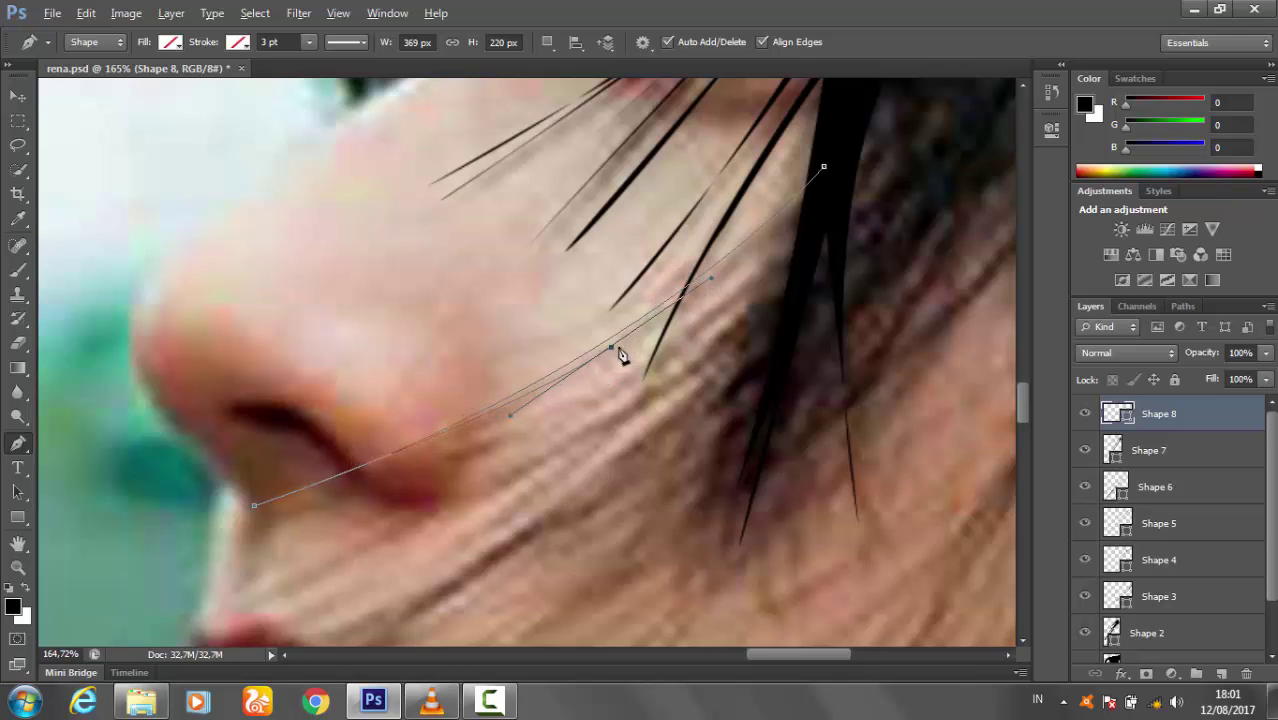
# - Close the first strand and draw a second ending in a sharp tip
pyautogui.hscroll(2, 652, 330)
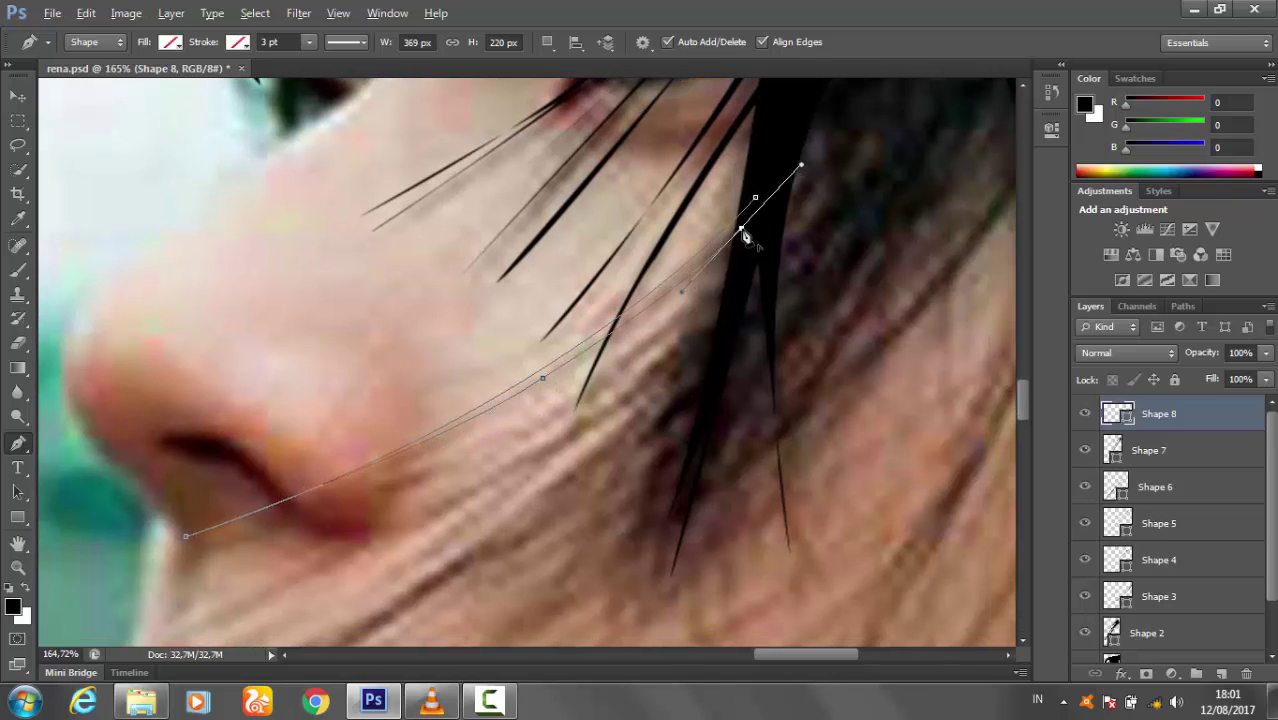
pyautogui.scroll(-3, 745, 237)
pyautogui.moveTo(205, 426); pyautogui.dragTo(386, 393)
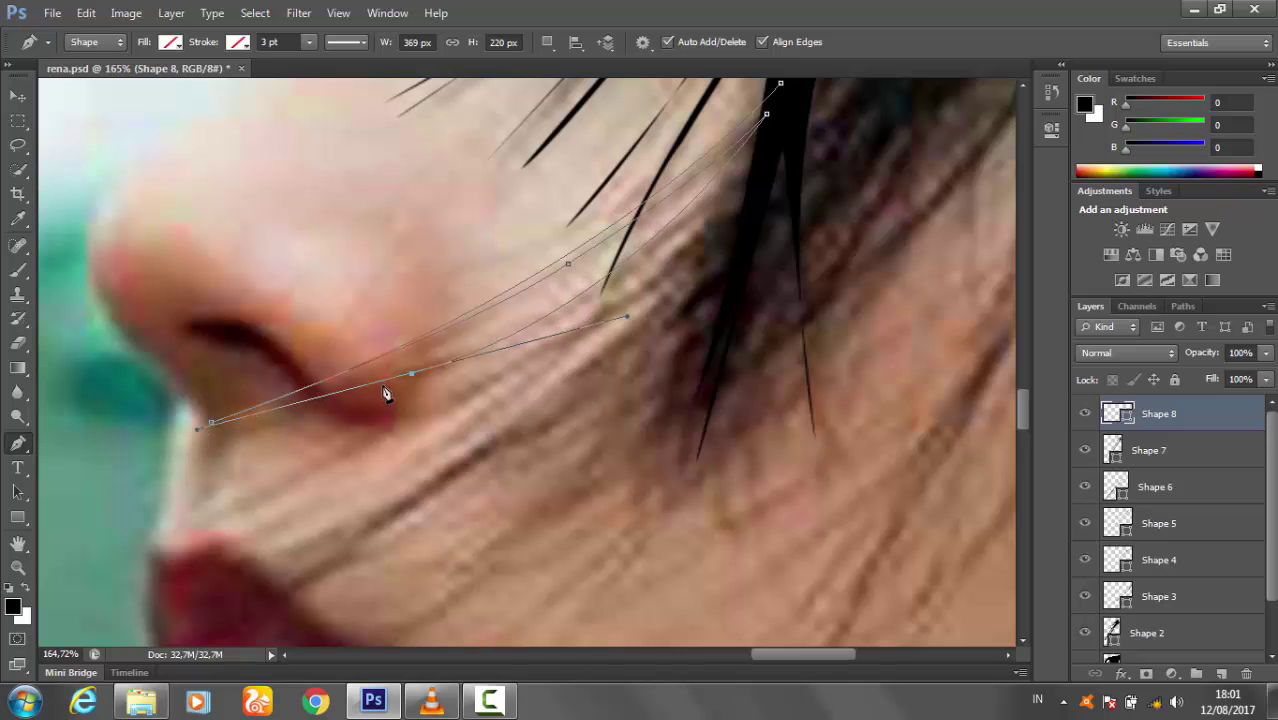
pyautogui.moveTo(757, 172); pyautogui.dragTo(916, 160)
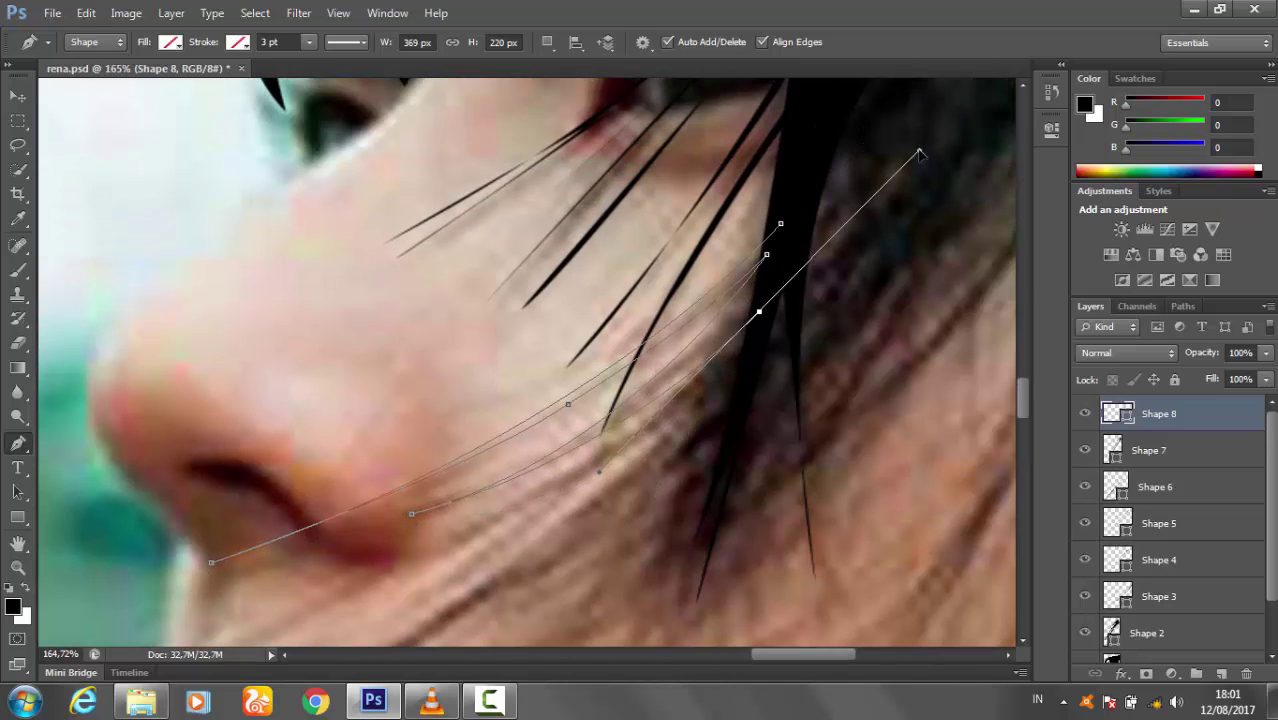
pyautogui.scroll(-3, 679, 377)
pyautogui.hscroll(-1, 679, 377)
pyautogui.moveTo(369, 444); pyautogui.dragTo(177, 513)
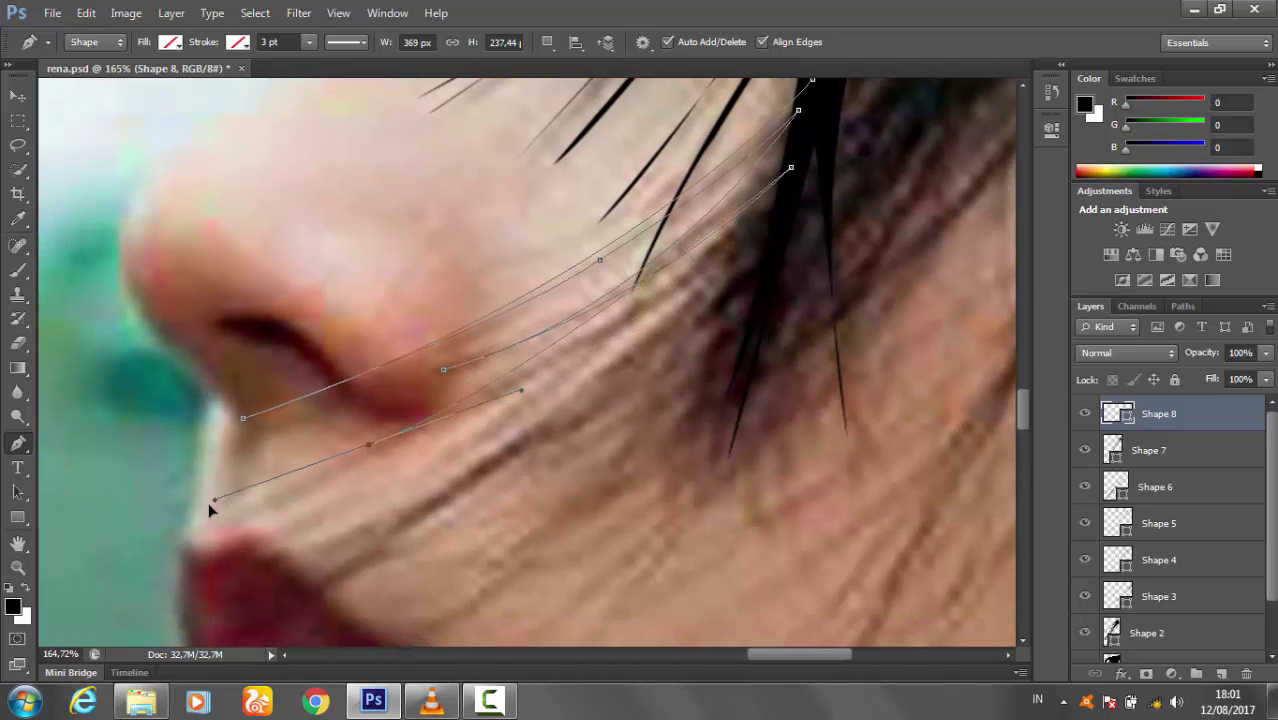
pyautogui.keyDown('alt'); pyautogui.click(369, 445); pyautogui.keyUp('alt')
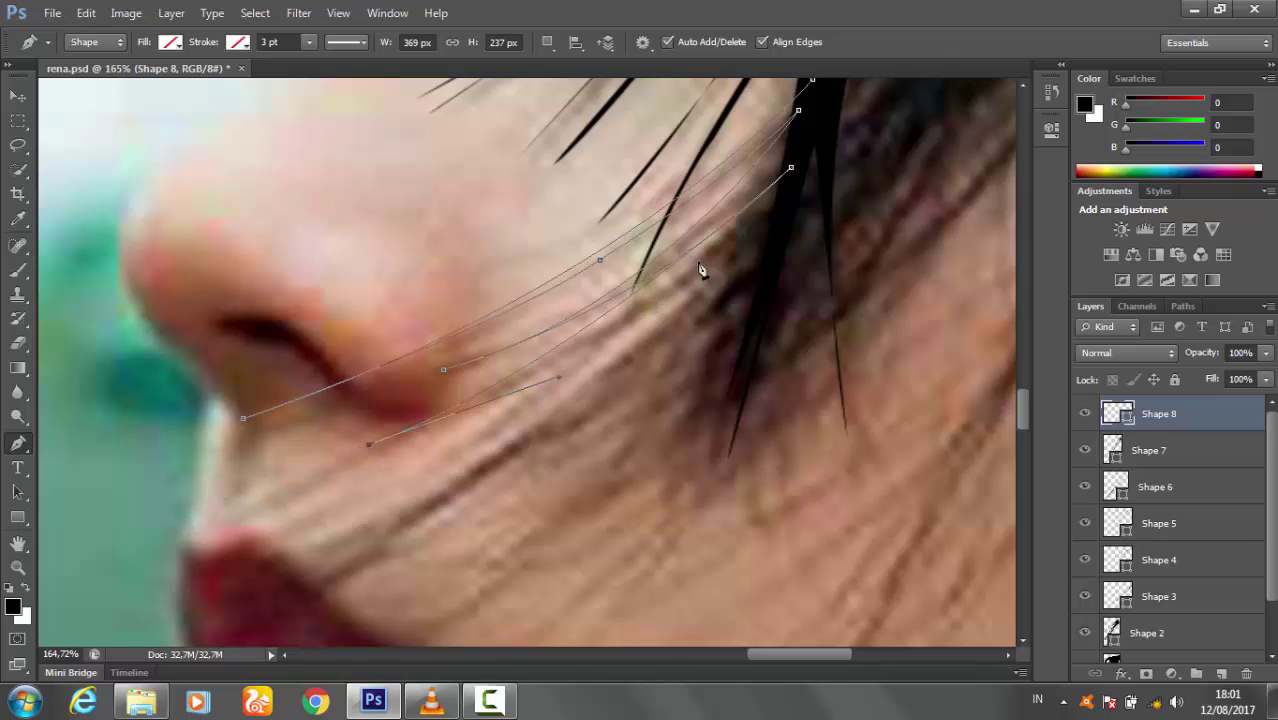
# - Trace another curved strand from the hair down toward the cheek and lips
pyautogui.click(700, 268)
pyautogui.click(441, 462)
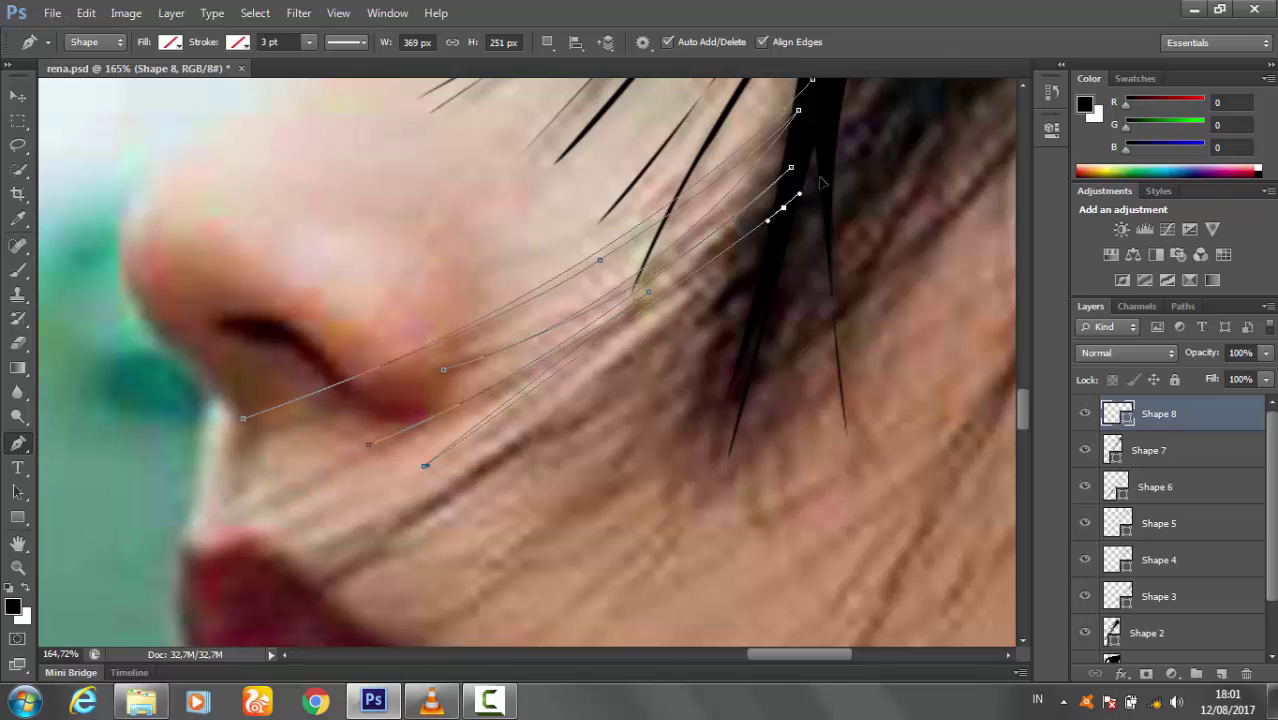
pyautogui.moveTo(798, 193); pyautogui.dragTo(843, 155)
pyautogui.moveTo(666, 384); pyautogui.dragTo(693, 305)
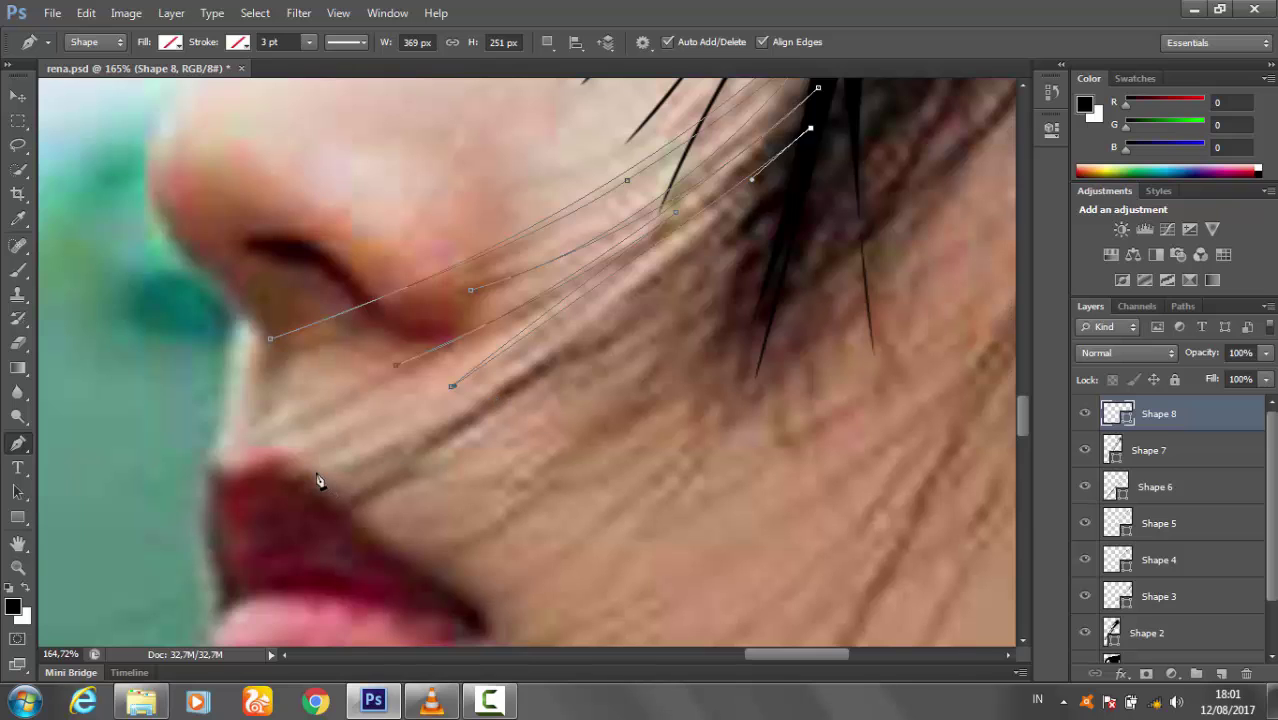
pyautogui.moveTo(317, 479); pyautogui.dragTo(115, 515)
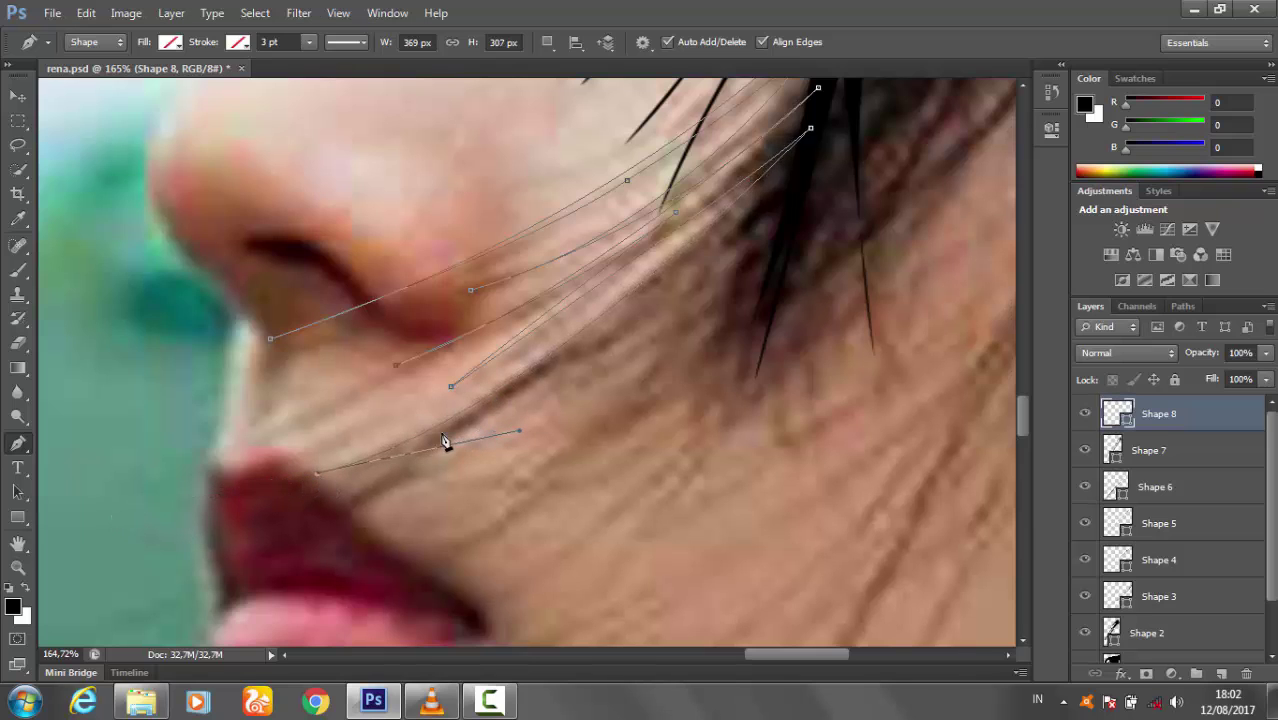
pyautogui.moveTo(342, 512); pyautogui.dragTo(300, 564)
pyautogui.moveTo(785, 190); pyautogui.dragTo(762, 244)
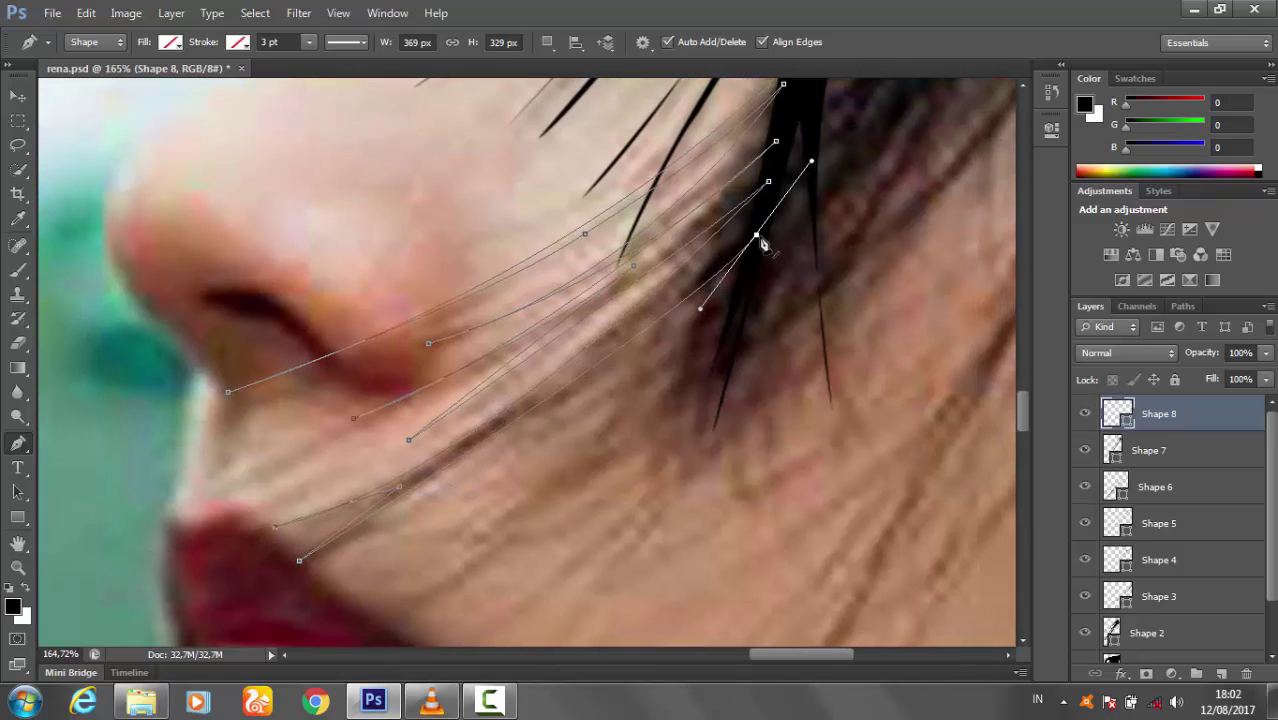
pyautogui.moveTo(530, 431); pyautogui.dragTo(512, 457)
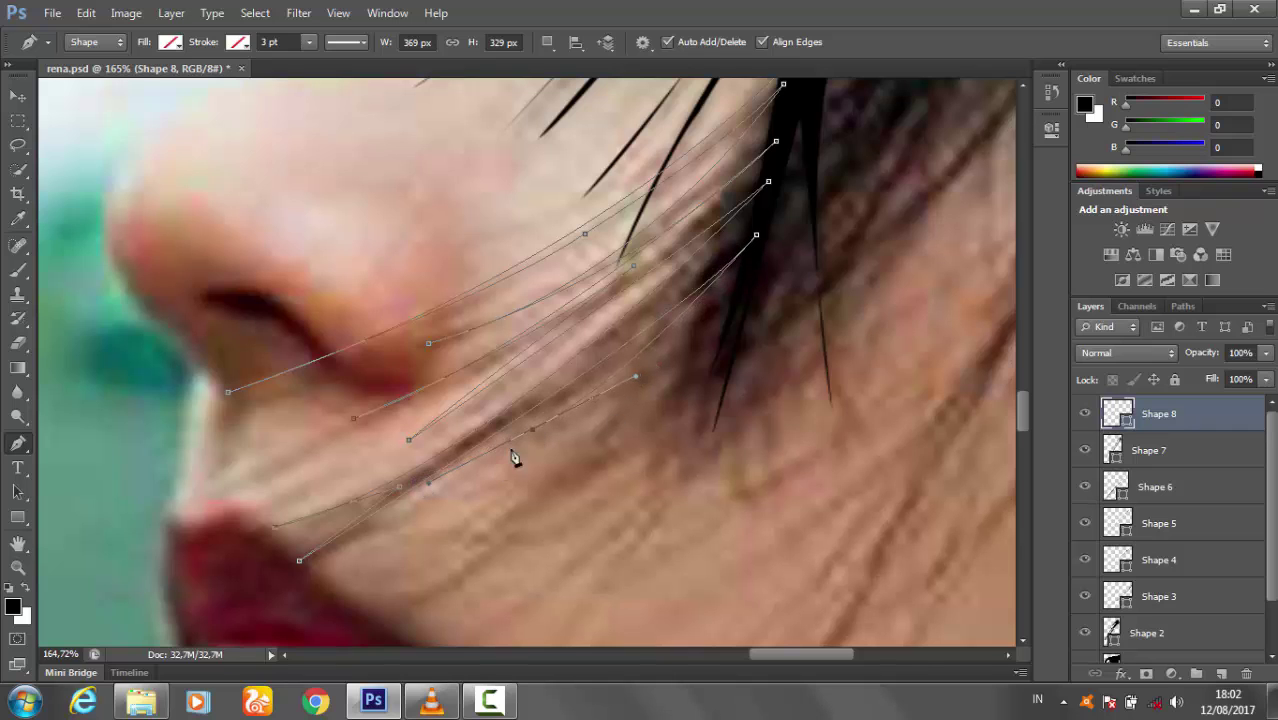
pyautogui.moveTo(491, 513); pyautogui.dragTo(528, 430)
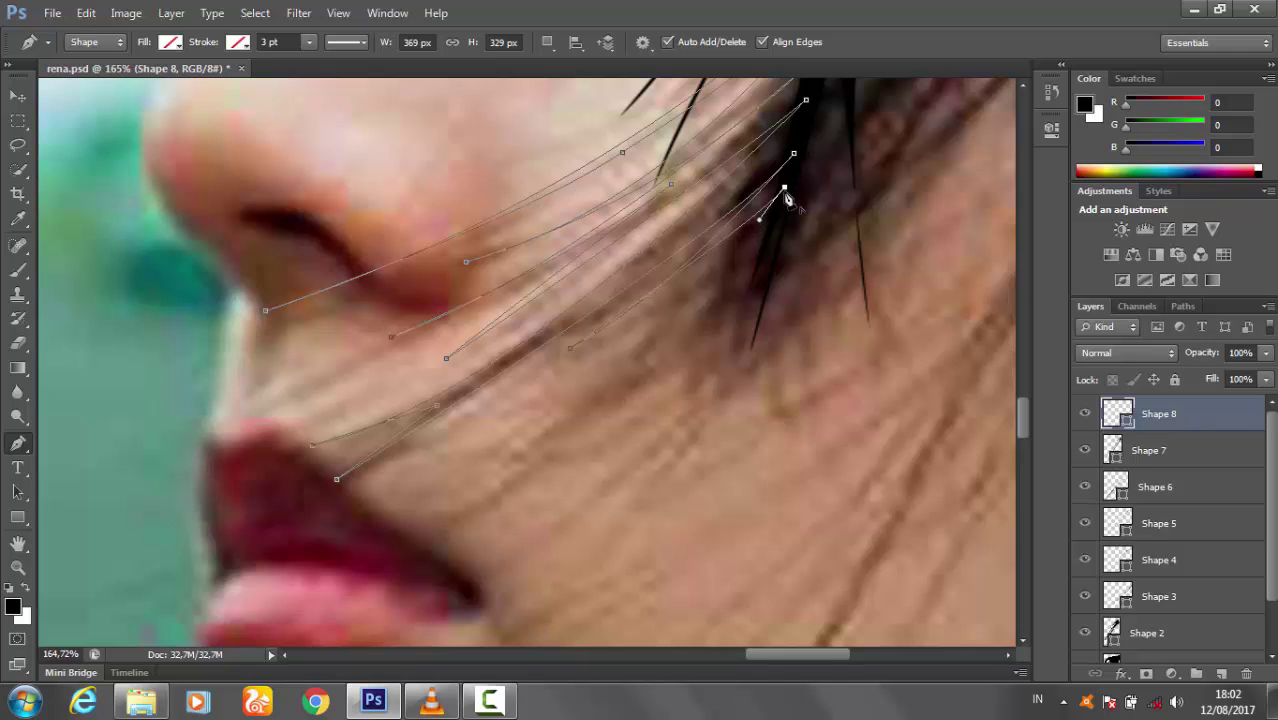
pyautogui.scroll(3, 790, 190)
# - Fill the Shape 8 strand cluster with black and finish the path
pyautogui.click(170, 42)
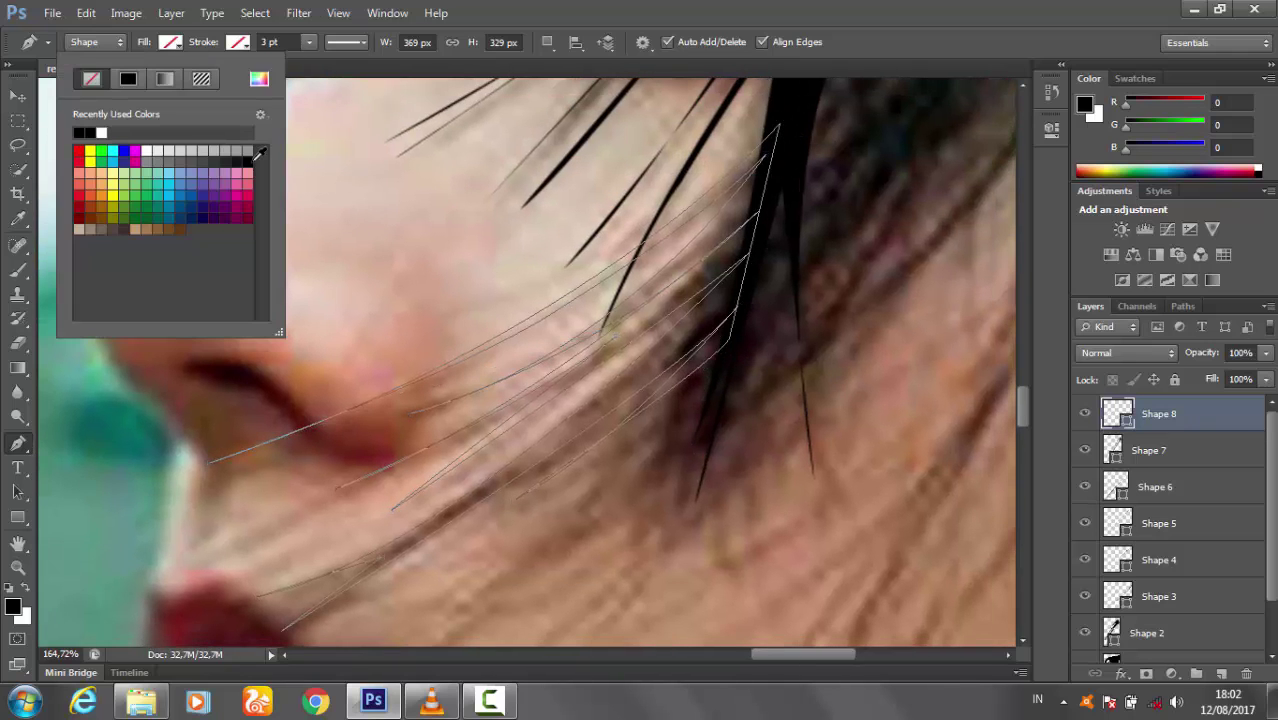
pyautogui.click(167, 149)
pyautogui.press('v')
pyautogui.scroll(-5, 440, 417)
pyautogui.scroll(5, 440, 417)
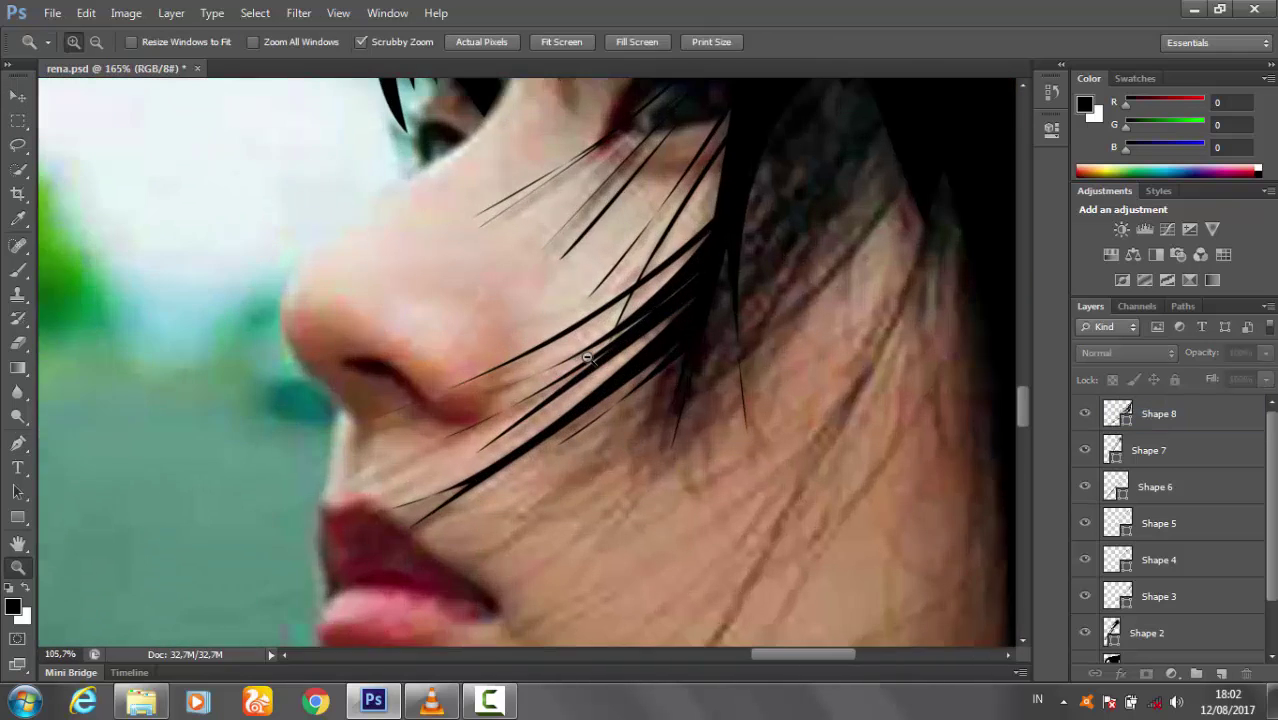
# - Pan to the hair by the eye and start a no-fill strand shape
pyautogui.press('v')
pyautogui.moveTo(408, 431)
pyautogui.mouseDown()
pyautogui.moveTo(284, 489)
pyautogui.moveTo(108, 499)
pyautogui.mouseUp()
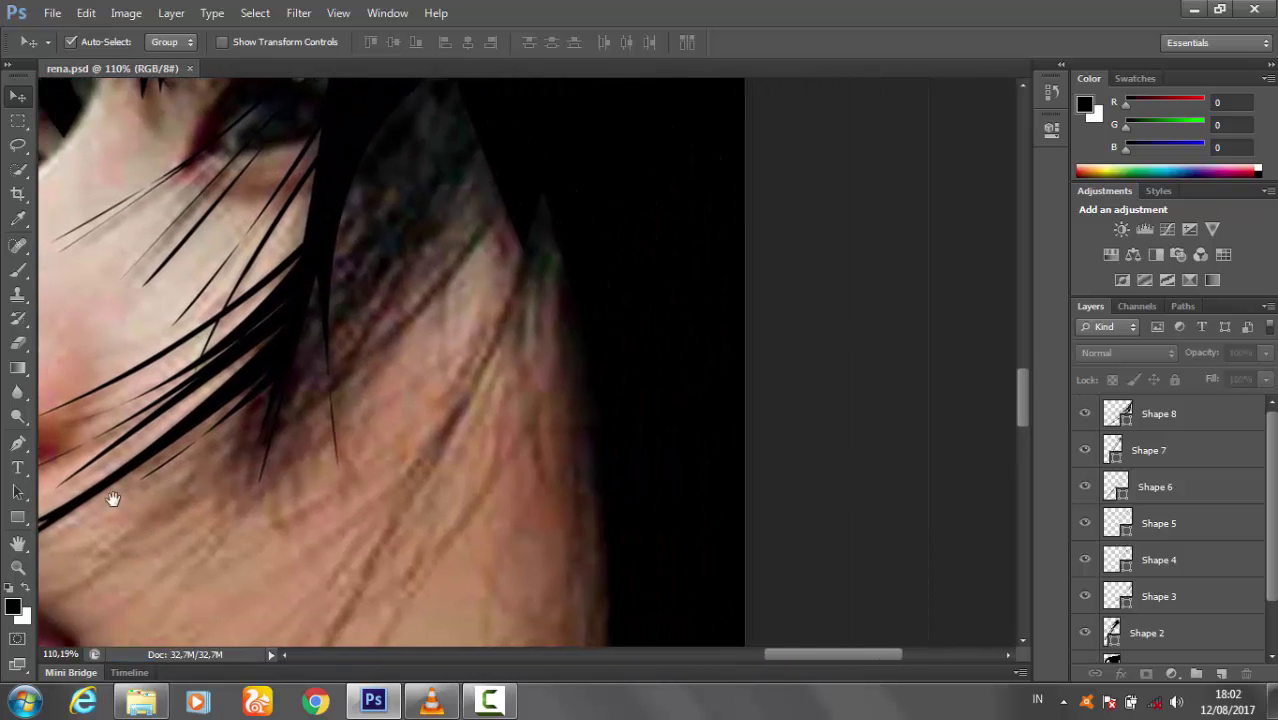
pyautogui.press('p')
pyautogui.moveTo(380, 115); pyautogui.dragTo(337, 200)
pyautogui.click(333, 188)
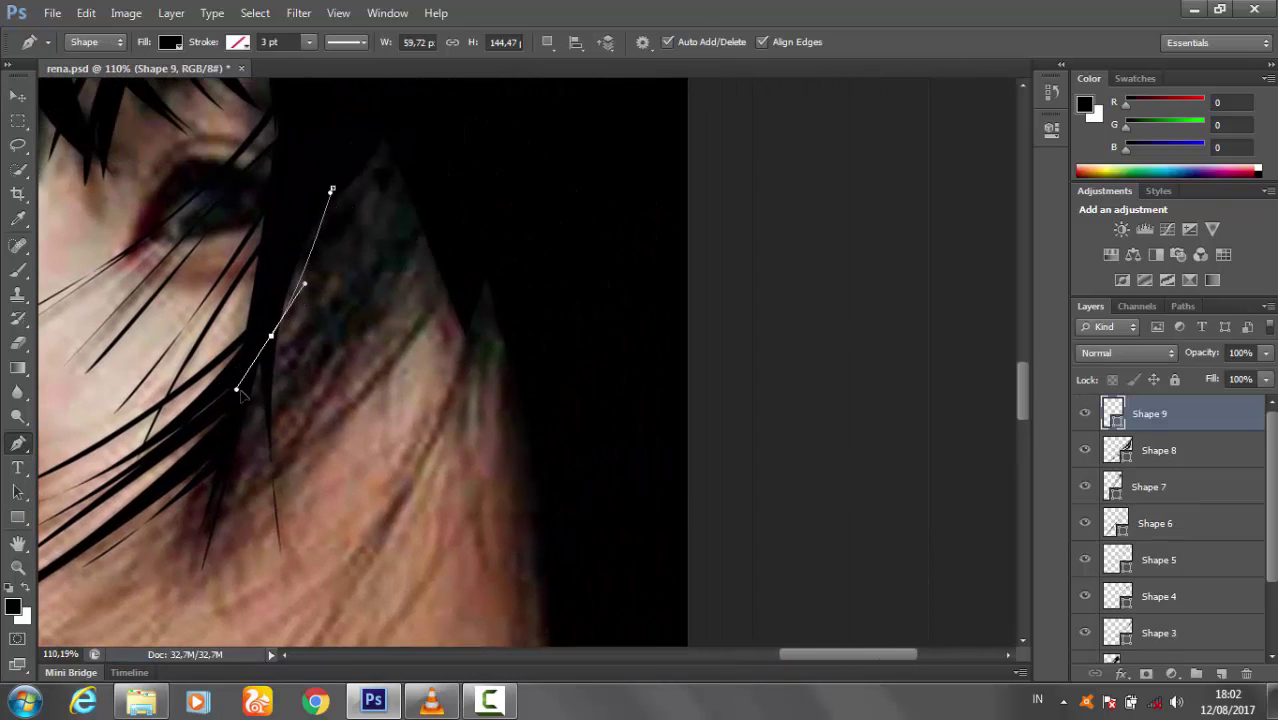
pyautogui.moveTo(279, 331); pyautogui.dragTo(327, 231)
pyautogui.click(170, 42)
pyautogui.click(91, 78)
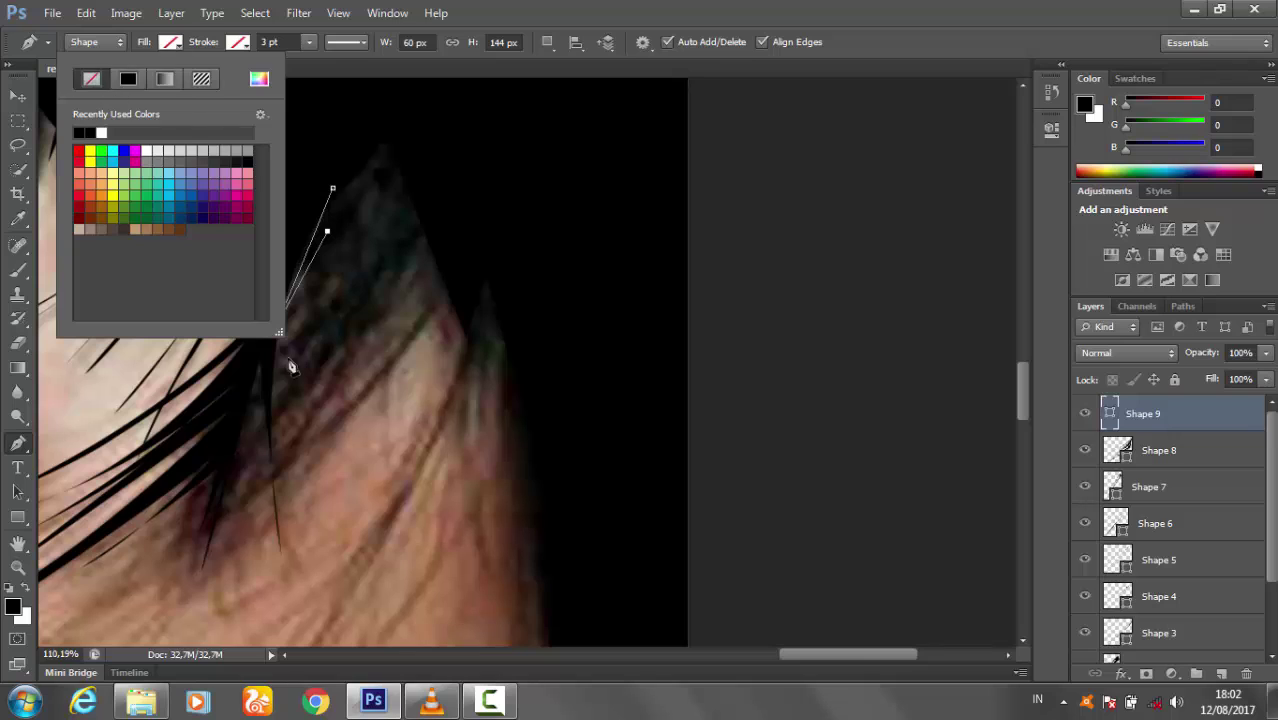
# - Trace the strand outline down the cheek and back up with curved and corner anchors
pyautogui.click(277, 351)
pyautogui.moveTo(268, 366); pyautogui.dragTo(228, 399)
pyautogui.keyDown('alt'); pyautogui.click(268, 366); pyautogui.keyUp('alt')
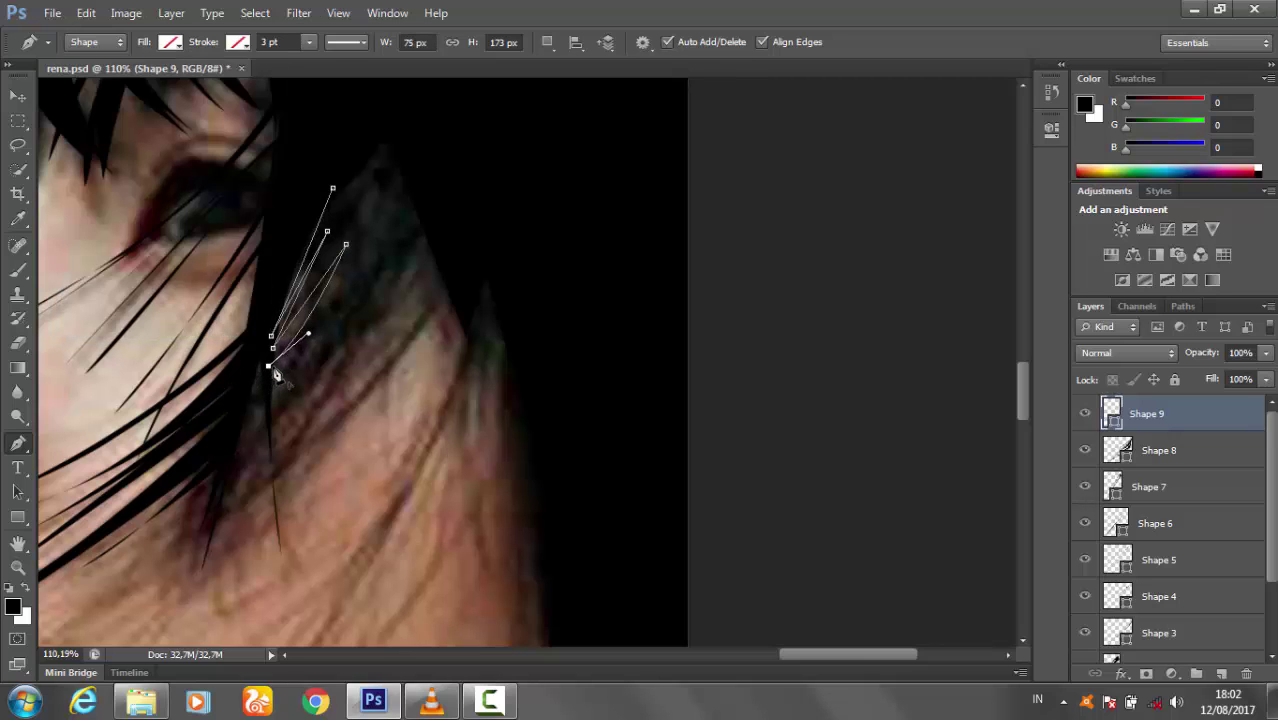
pyautogui.click(234, 433)
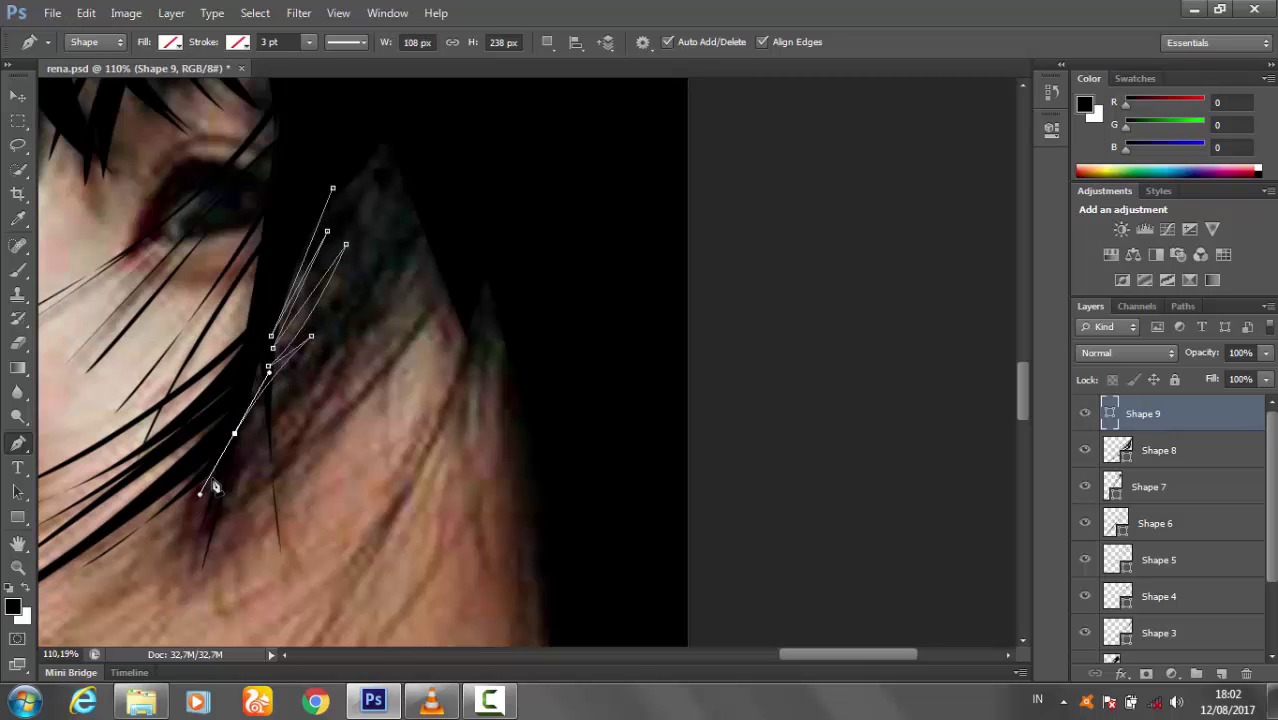
pyautogui.click(210, 521)
pyautogui.moveTo(446, 286); pyautogui.dragTo(511, 157)
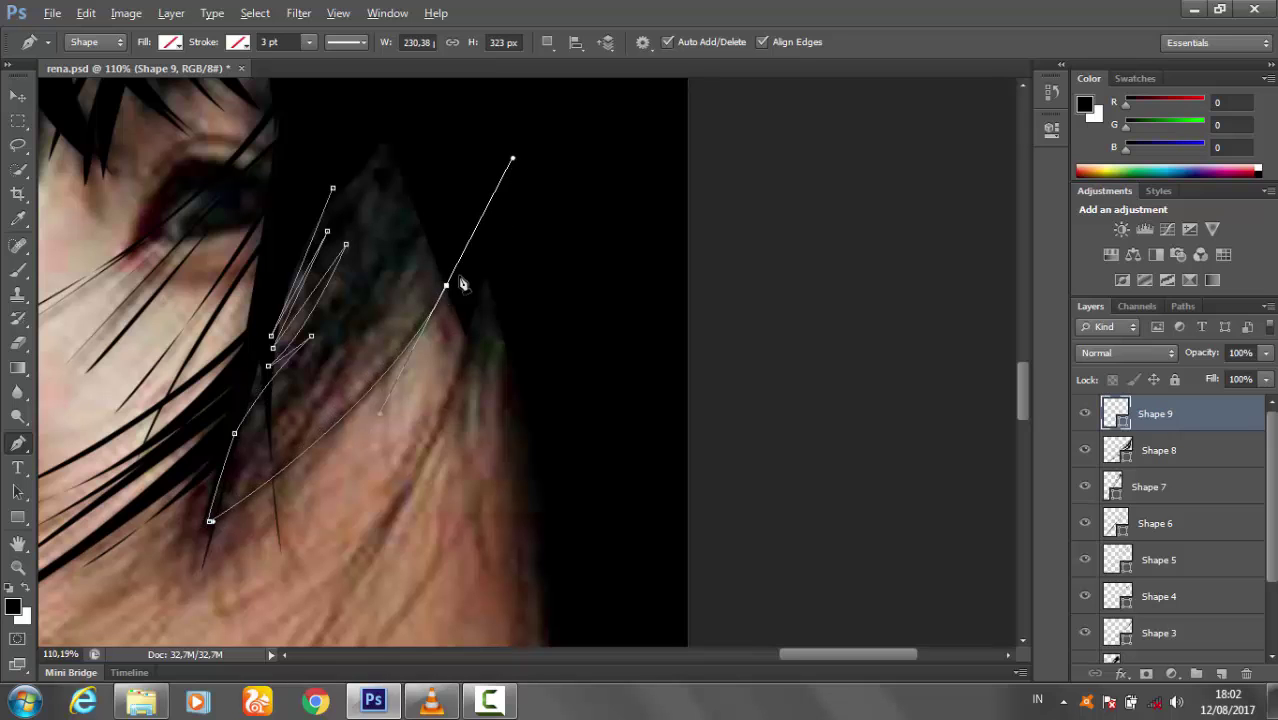
pyautogui.keyDown('alt'); pyautogui.click(446, 286); pyautogui.keyUp('alt')
pyautogui.moveTo(240, 489); pyautogui.dragTo(141, 540)
pyautogui.keyDown('alt'); pyautogui.click(240, 489); pyautogui.keyUp('alt')
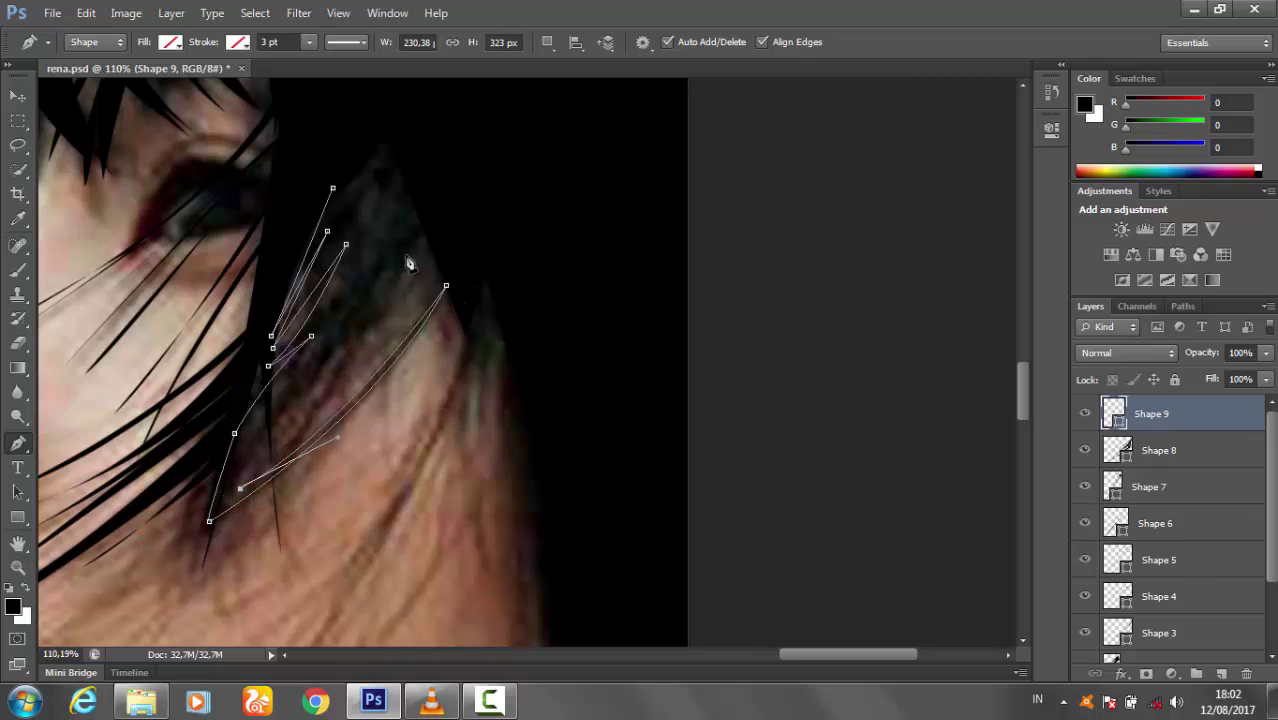
pyautogui.moveTo(419, 258); pyautogui.dragTo(469, 155)
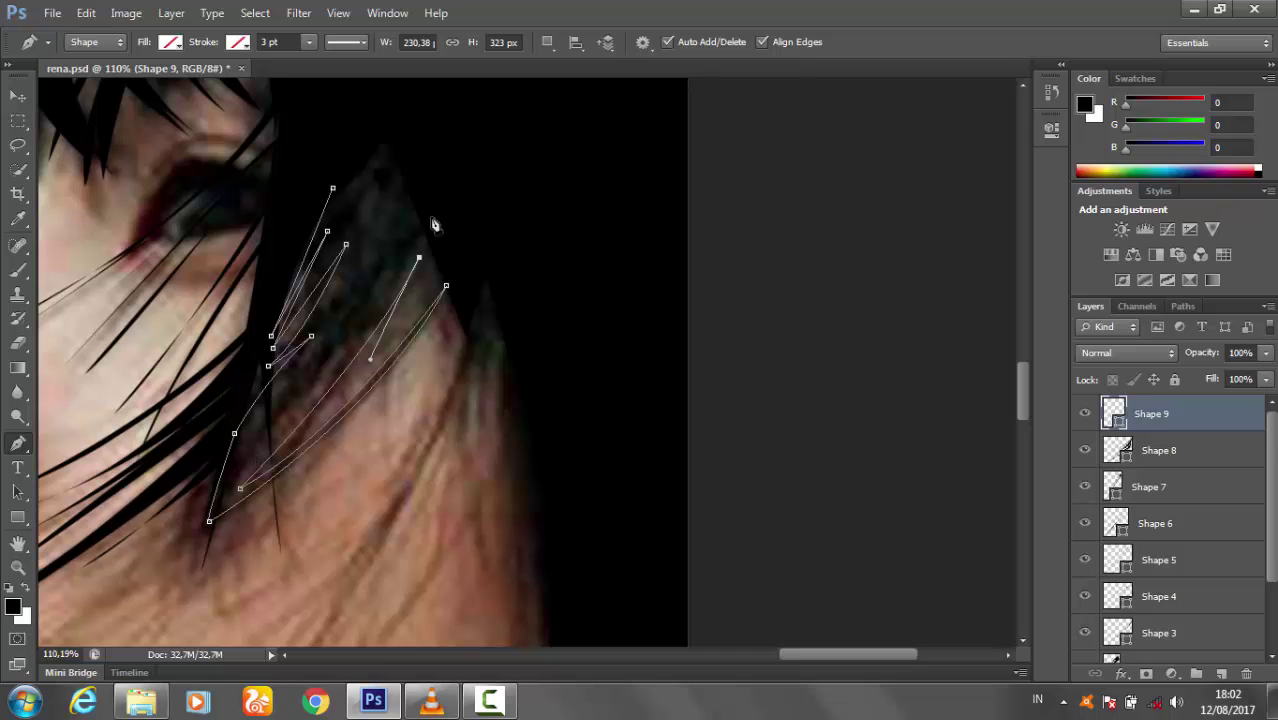
pyautogui.moveTo(402, 128); pyautogui.dragTo(428, 128)
# - Close the strand outline, fill it black, and zoom out to check it
pyautogui.click(333, 188)
pyautogui.click(170, 42)
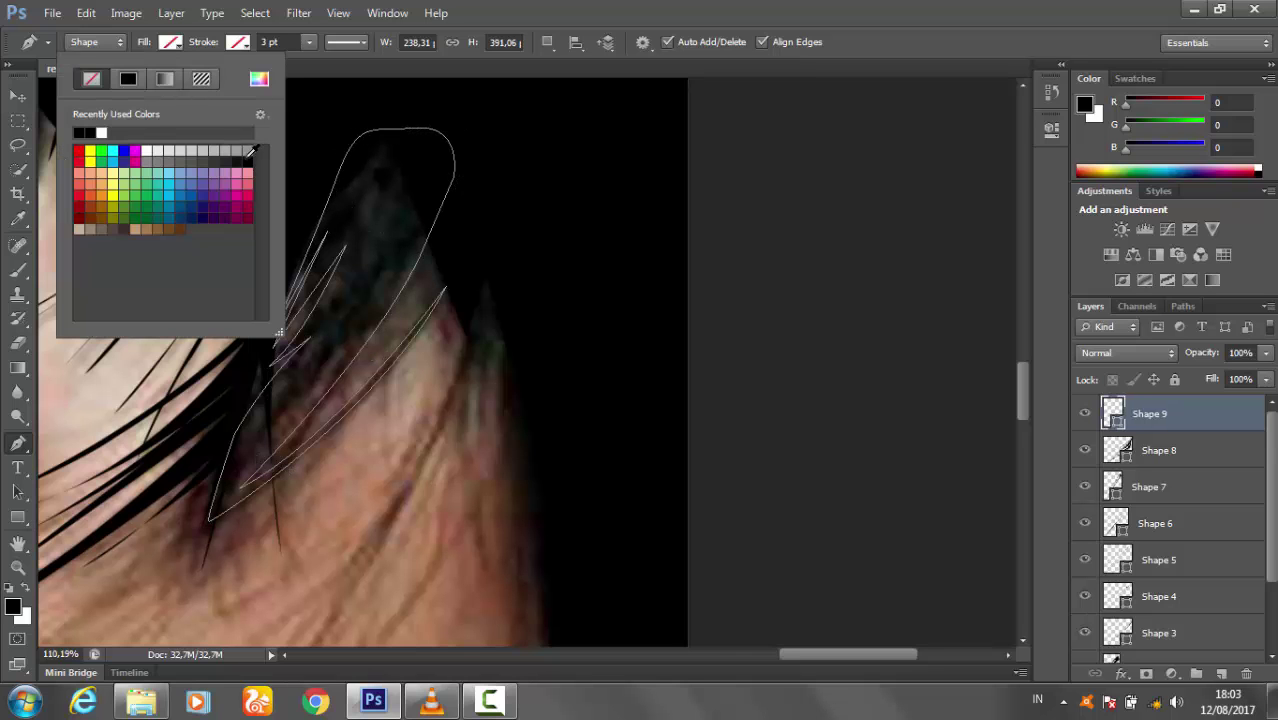
pyautogui.click(250, 150)
pyautogui.press('v')
pyautogui.press('z')
pyautogui.moveTo(707, 328)
pyautogui.mouseDown()
pyautogui.moveTo(446, 418)
pyautogui.moveTo(394, 354)
pyautogui.moveTo(454, 302)
pyautogui.moveTo(382, 314)
pyautogui.moveTo(461, 355)
pyautogui.moveTo(480, 329)
pyautogui.mouseUp()
# - Start Shape 10 from the hair to near the lips with fill set to none
pyautogui.press('p')
pyautogui.click(457, 250)
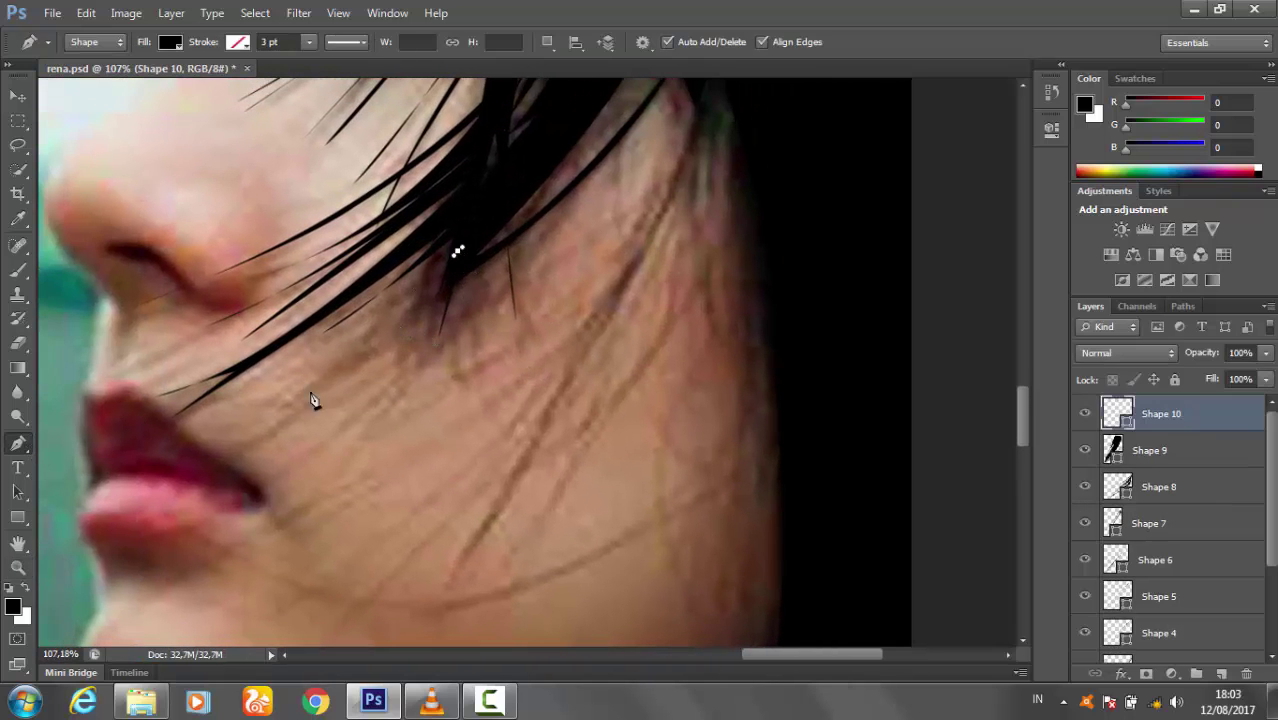
pyautogui.click(250, 418)
pyautogui.click(456, 251)
pyautogui.click(170, 42)
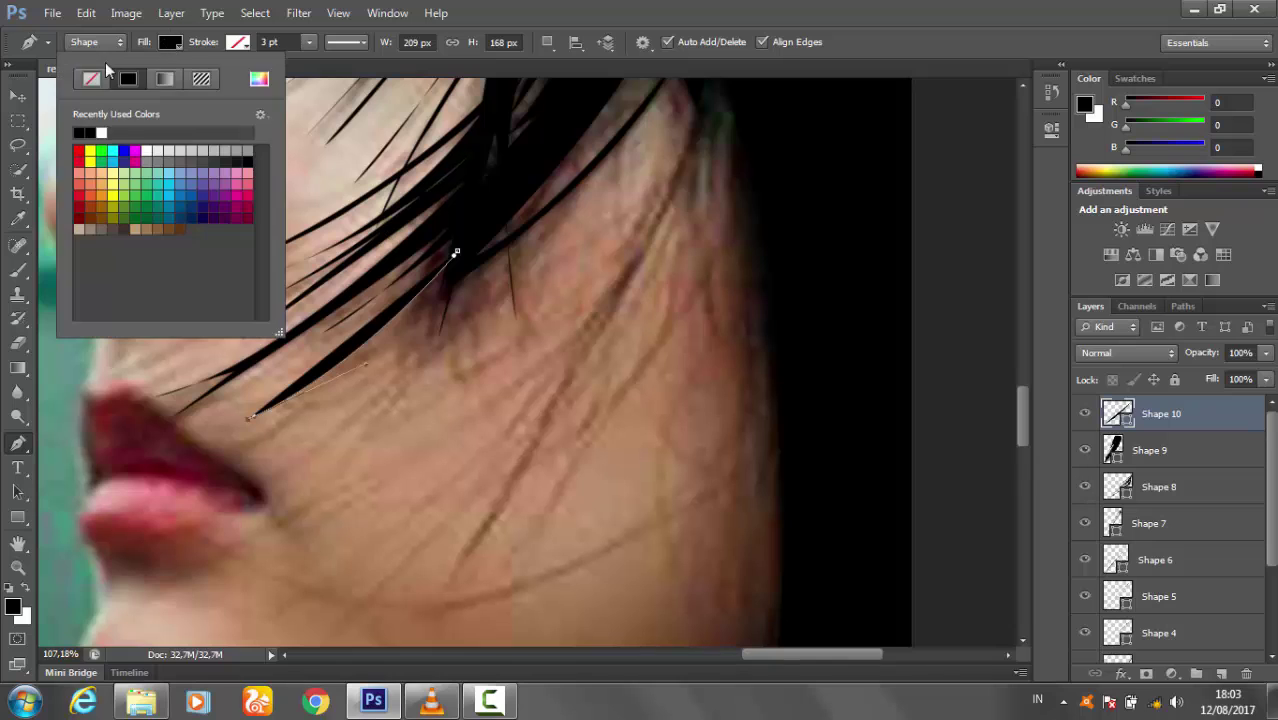
pyautogui.click(91, 78)
# - Trace curved anchors between the hair and lips and close the strand outline
pyautogui.moveTo(456, 251); pyautogui.dragTo(468, 248)
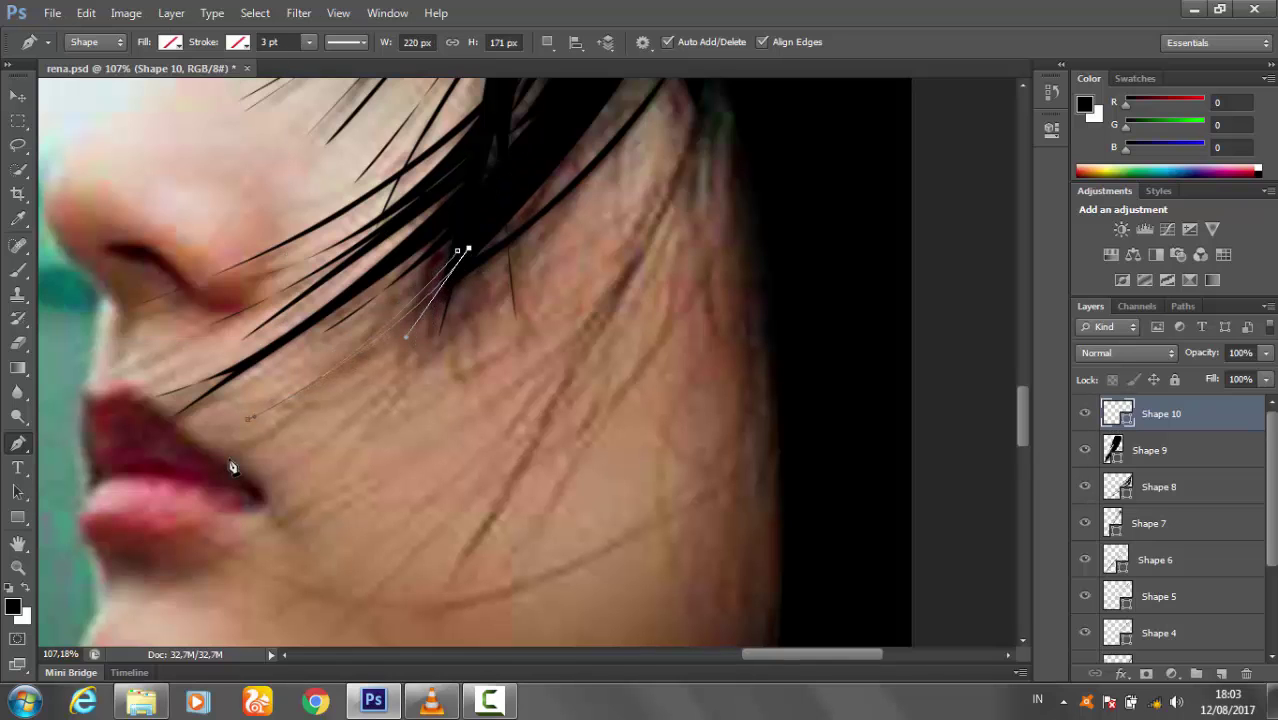
pyautogui.moveTo(228, 458); pyautogui.dragTo(160, 484)
pyautogui.moveTo(470, 262); pyautogui.dragTo(528, 188)
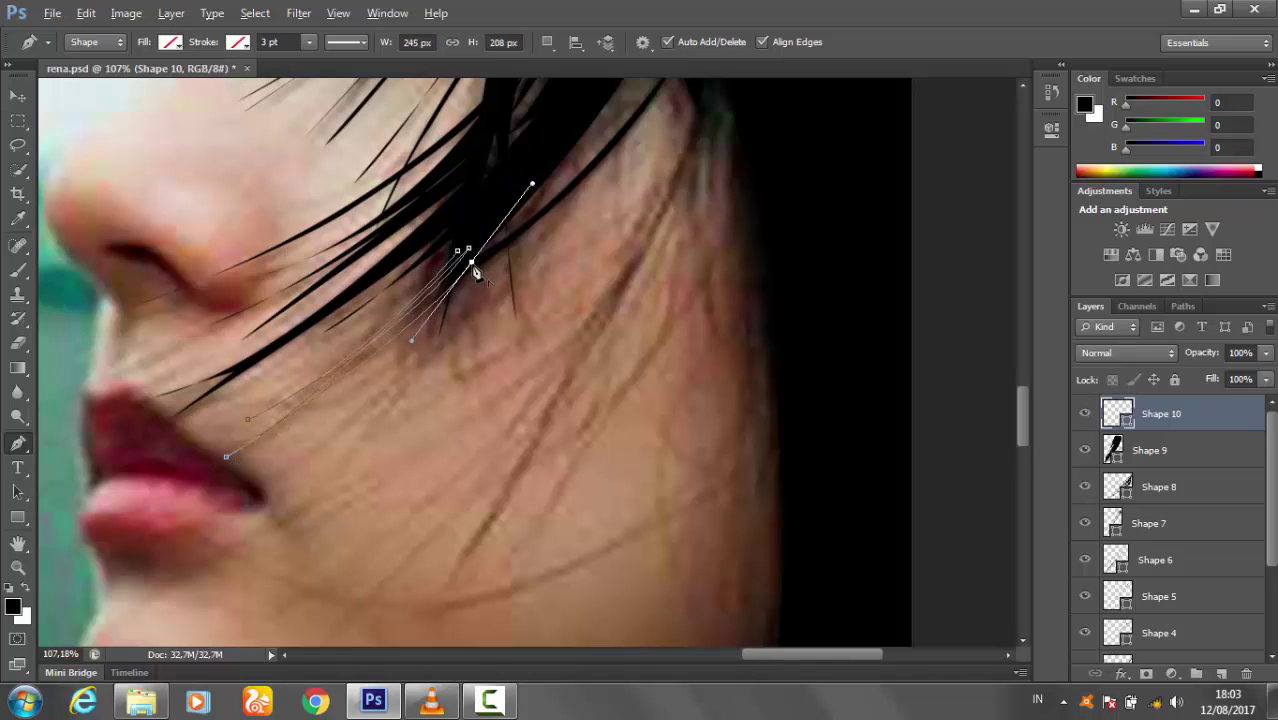
pyautogui.moveTo(278, 477); pyautogui.dragTo(180, 518)
pyautogui.moveTo(491, 257); pyautogui.dragTo(540, 128)
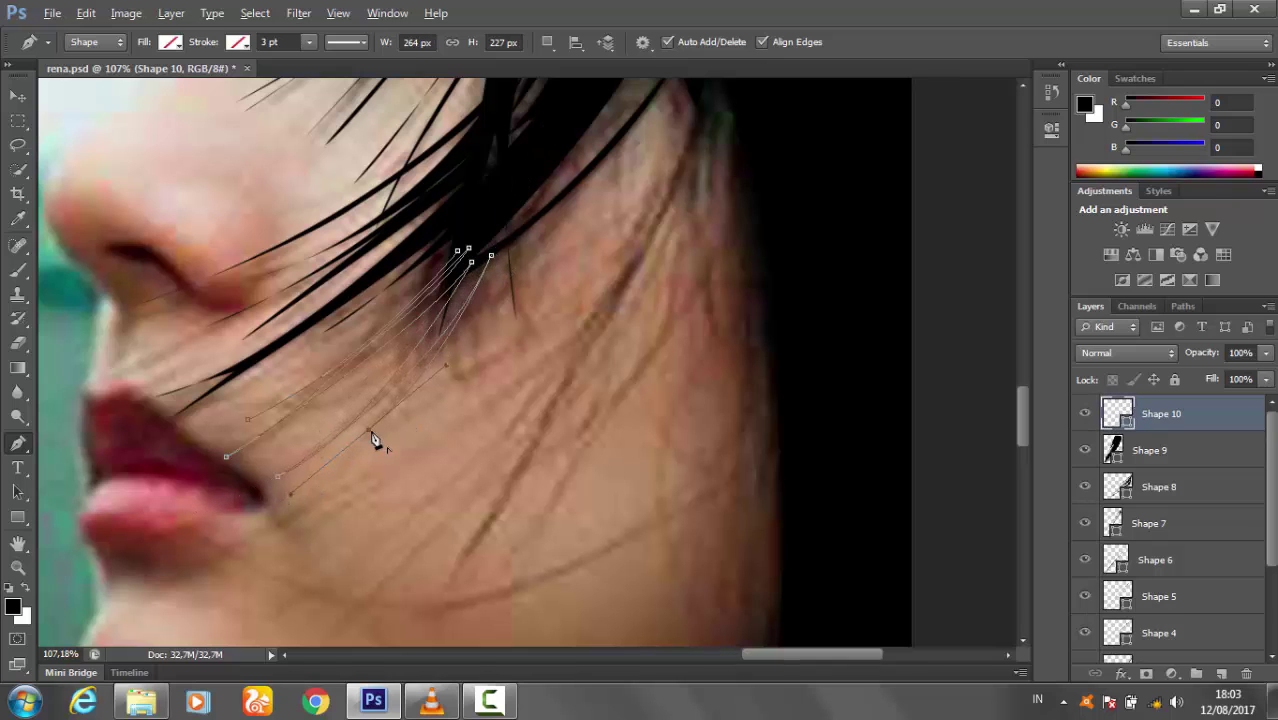
pyautogui.moveTo(372, 432); pyautogui.dragTo(338, 483)
pyautogui.moveTo(583, 196); pyautogui.dragTo(541, 236)
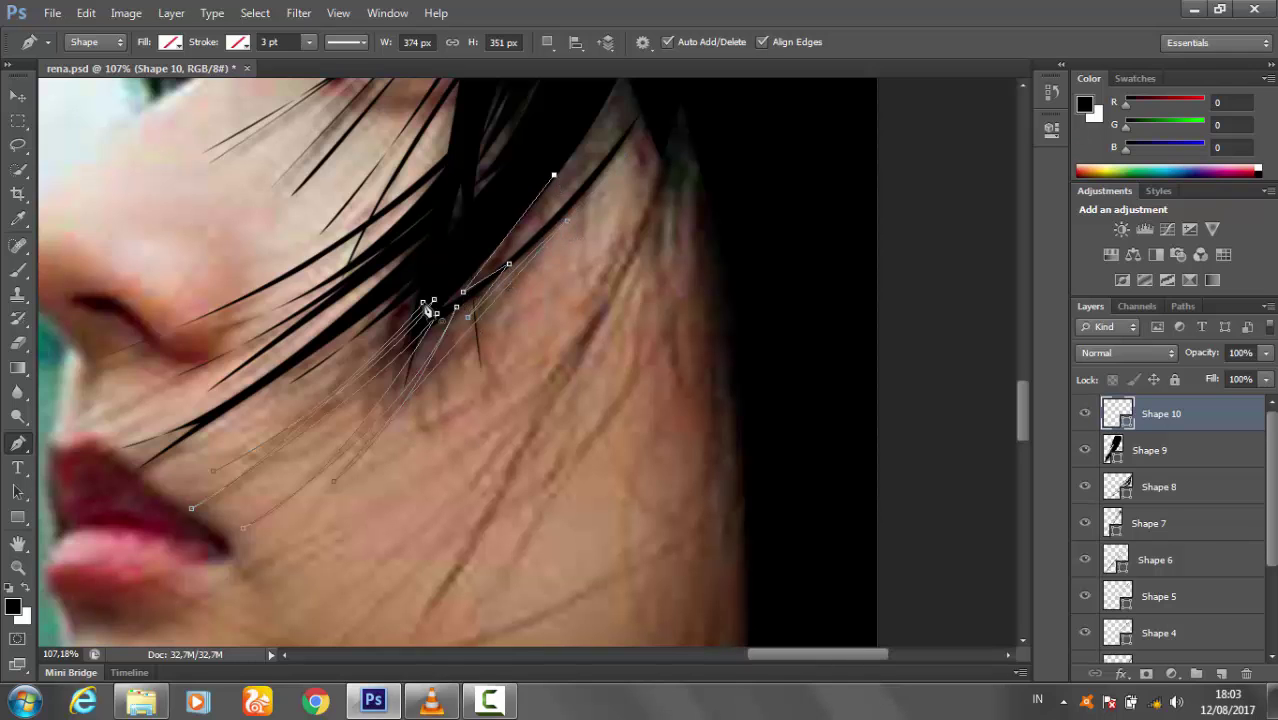
pyautogui.click(424, 301)
# - Fill Shape 10 with black, deselect, and zoom out to view the face
pyautogui.click(170, 42)
pyautogui.click(72, 134)
pyautogui.press('Escape')
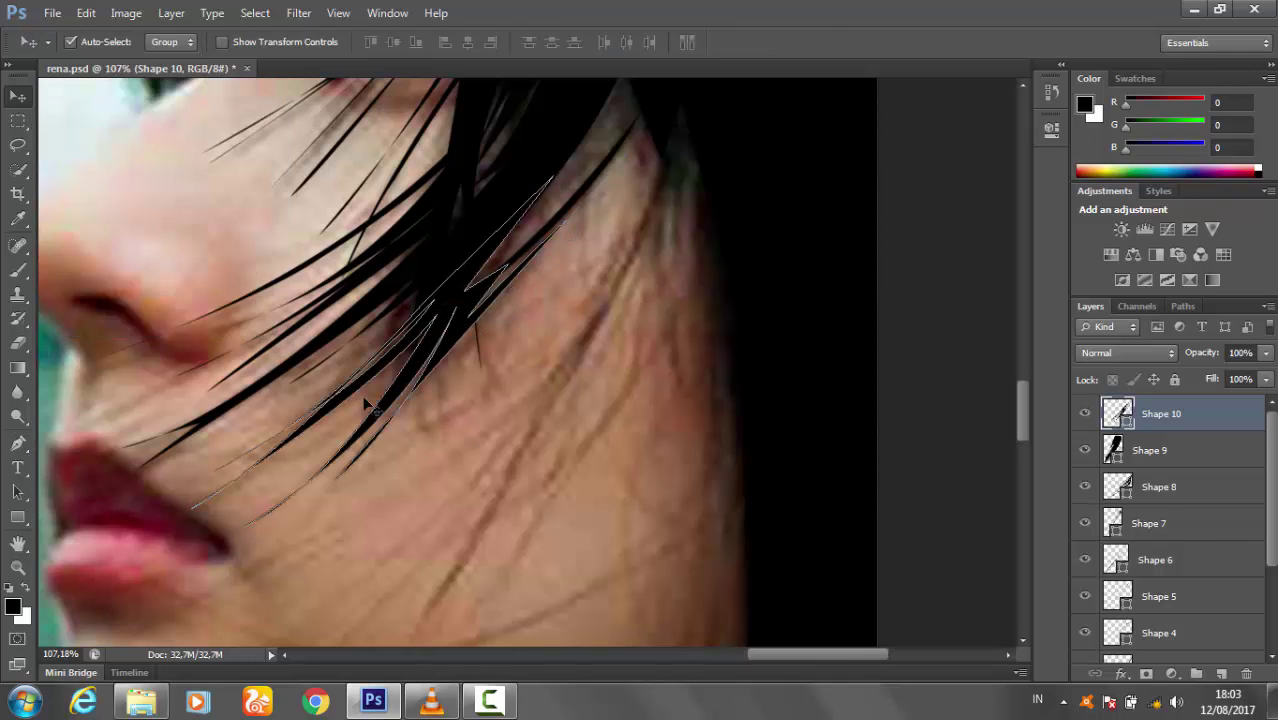
pyautogui.press('z')
pyautogui.moveTo(773, 527)
pyautogui.mouseDown()
pyautogui.moveTo(806, 440)
pyautogui.moveTo(476, 377)
pyautogui.mouseUp()
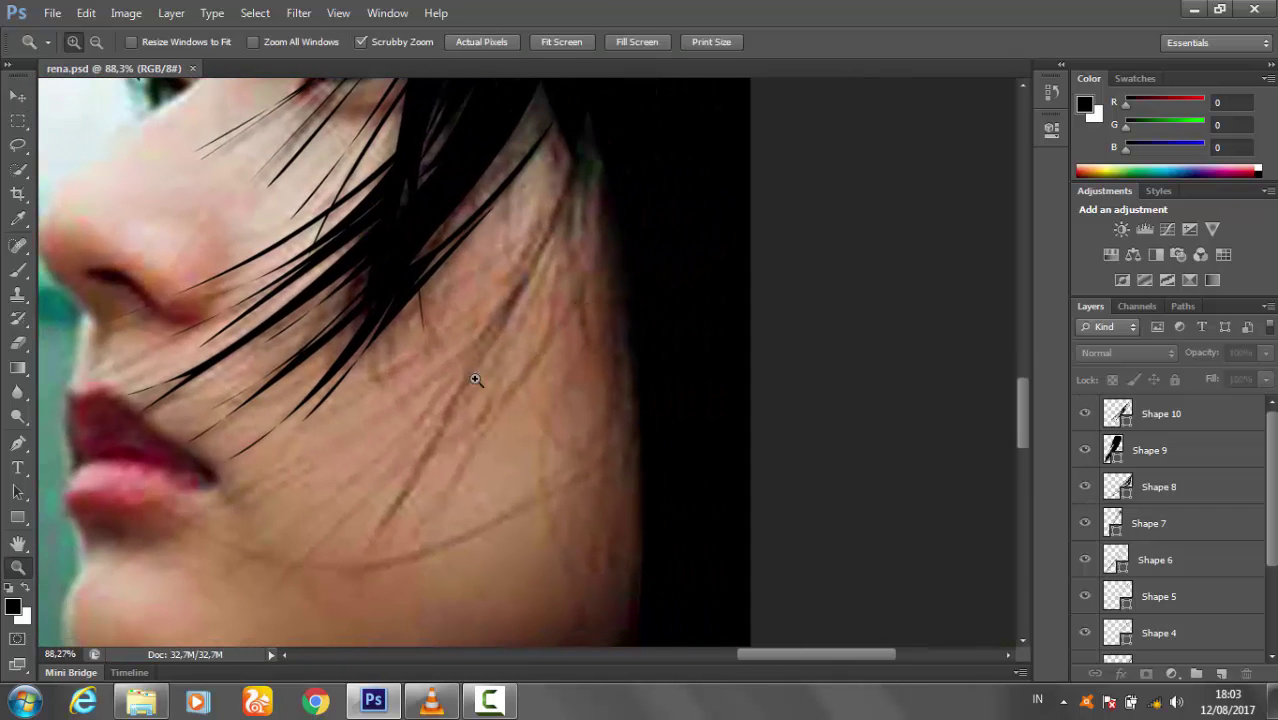
pyautogui.click(18, 443)
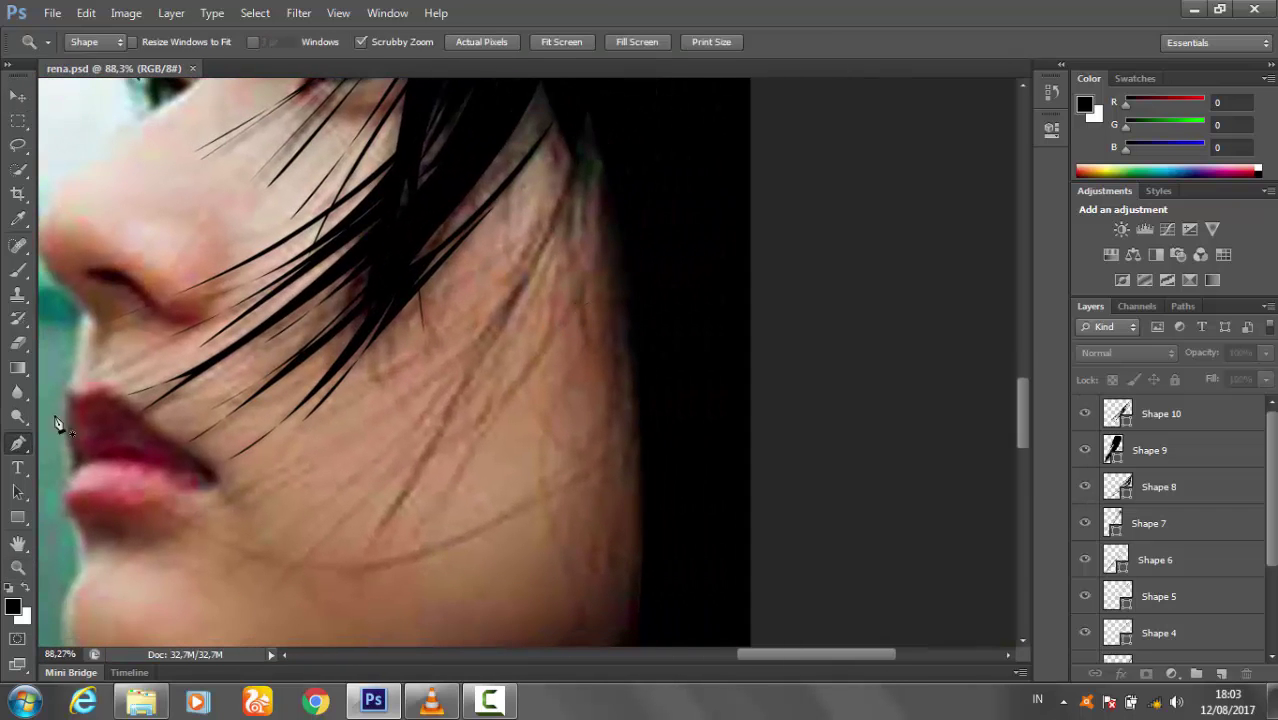
# - Start the Shape 11 strand with curved anchors down the cheek and set Fill to none
pyautogui.click(571, 143)
pyautogui.moveTo(236, 490); pyautogui.dragTo(113, 553)
pyautogui.hotkey('ctrl', 'z')
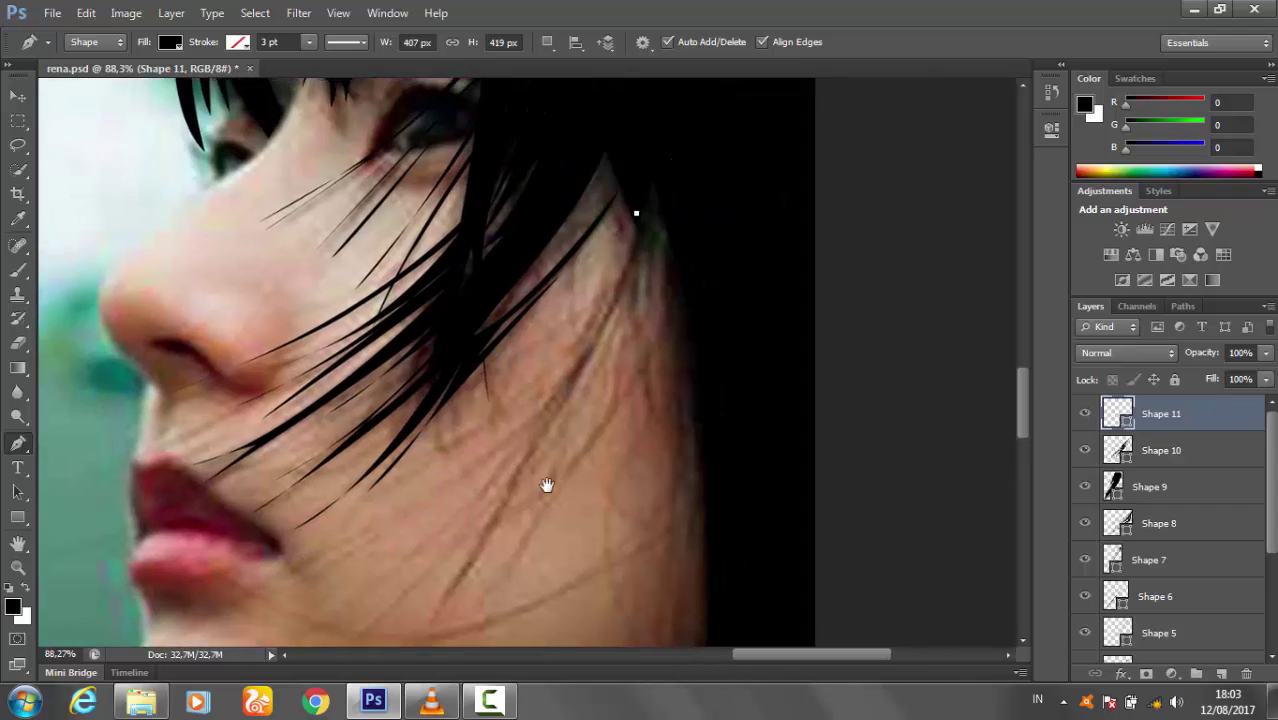
pyautogui.moveTo(402, 487); pyautogui.dragTo(235, 585)
pyautogui.click(174, 47)
pyautogui.click(91, 79)
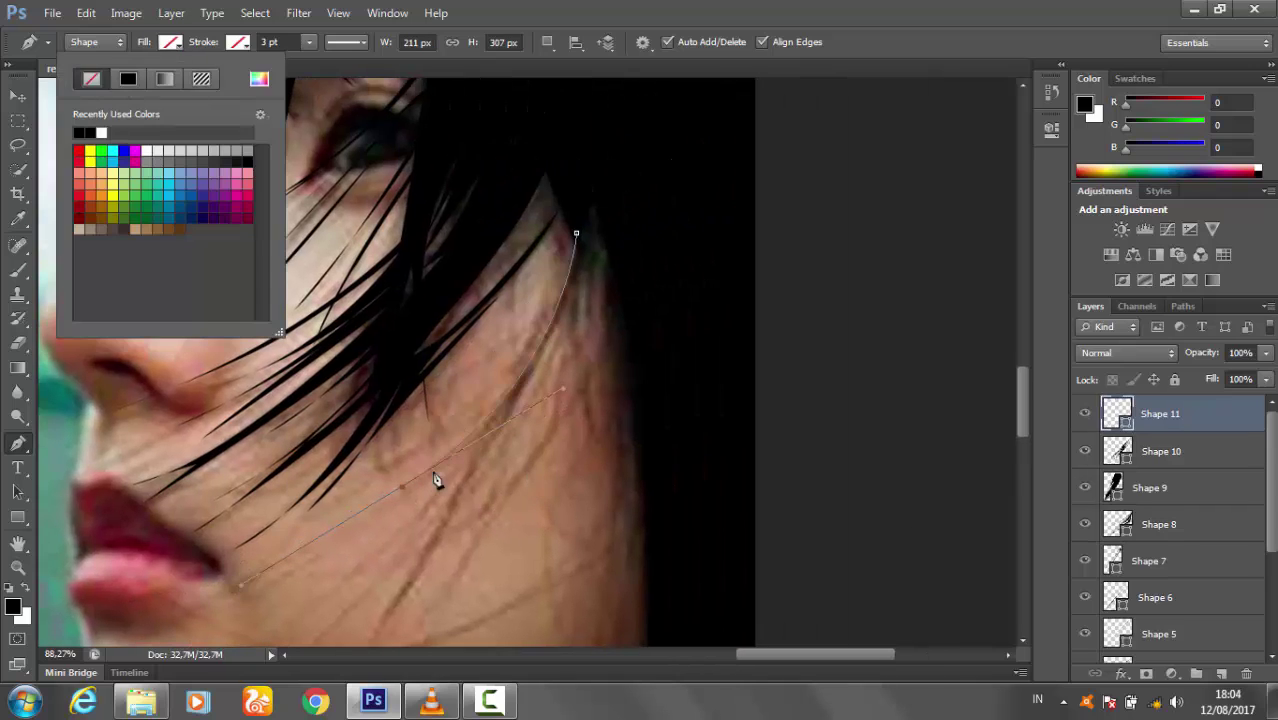
pyautogui.click(400, 497)
# - Reshape the strand's curves by collapsing the chin handle and retracting the top handle
pyautogui.keyDown('alt'); pyautogui.click(402, 489); pyautogui.keyUp('alt')
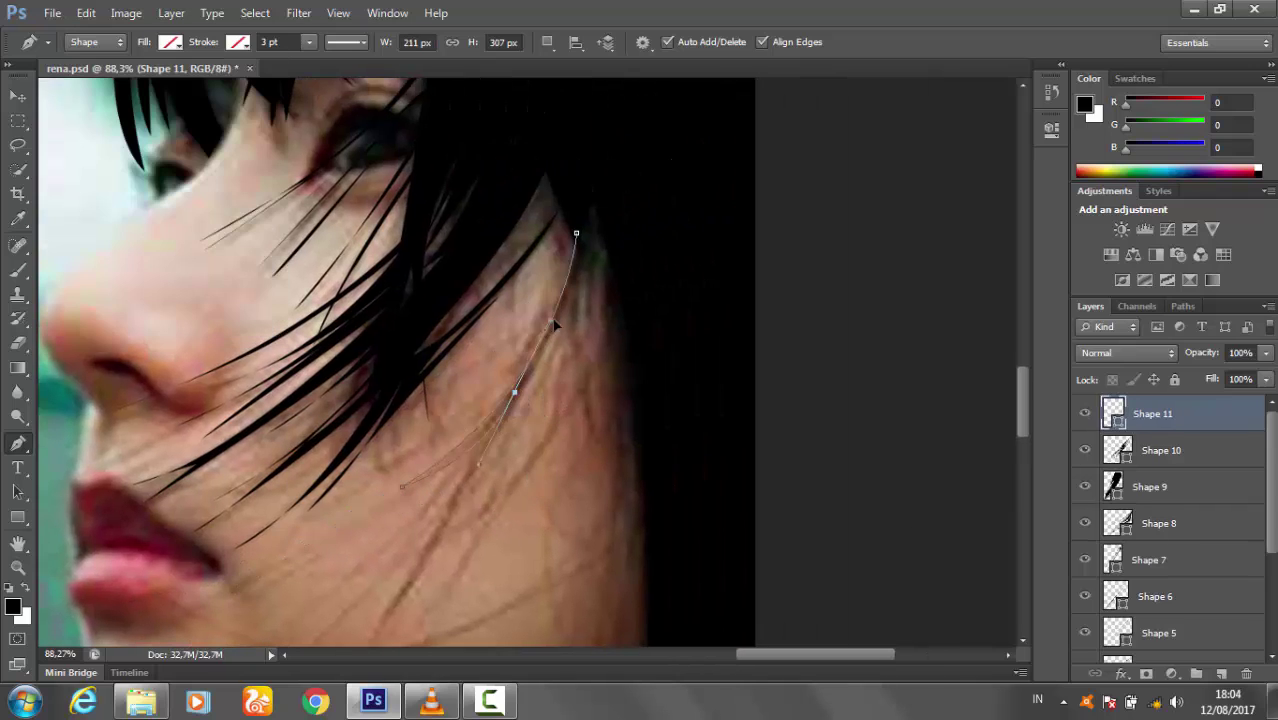
pyautogui.scroll(-3, 516, 401)
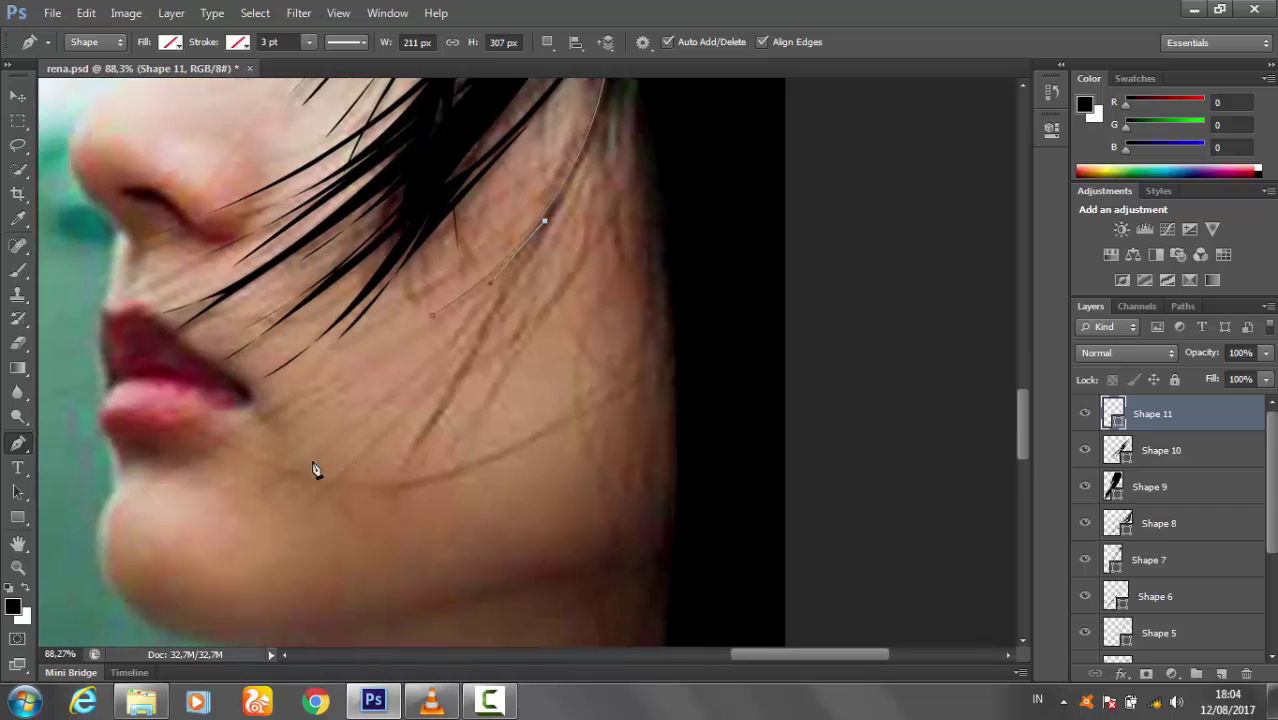
pyautogui.moveTo(149, 539); pyautogui.dragTo(303, 480)
pyautogui.scroll(1, 330, 485)
pyautogui.hscroll(1, 330, 485)
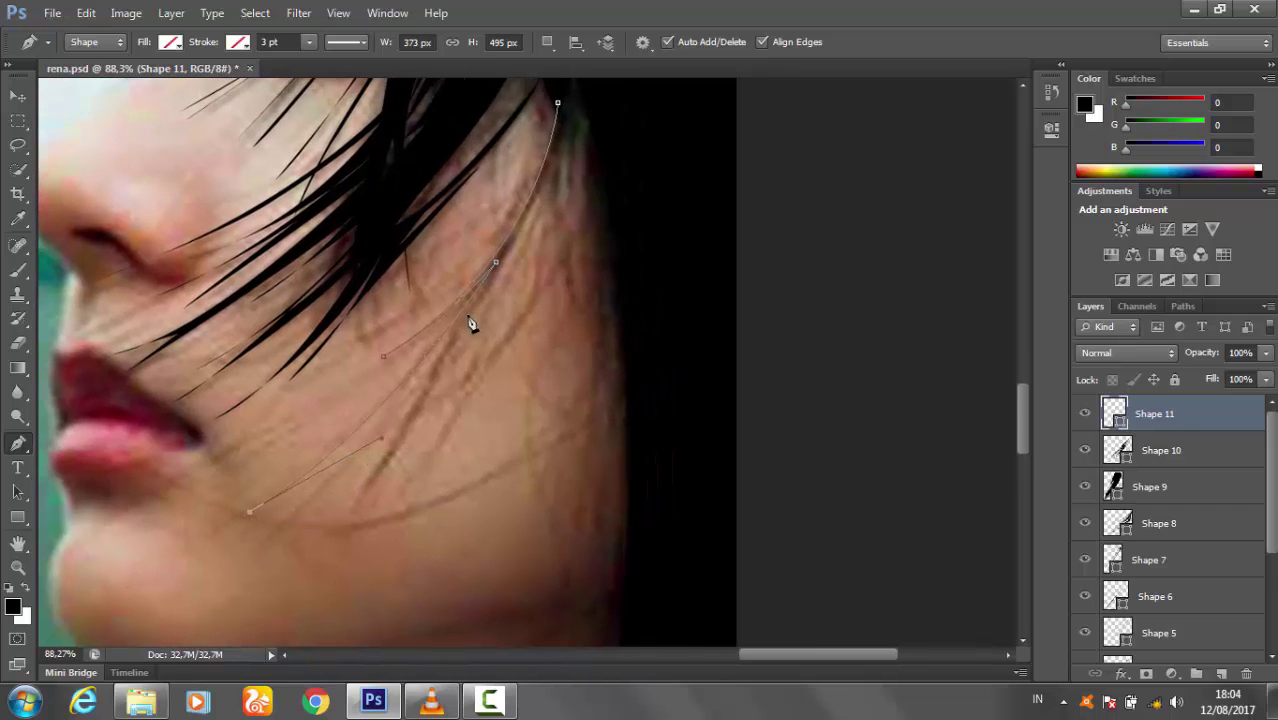
pyautogui.moveTo(408, 410); pyautogui.dragTo(350, 518)
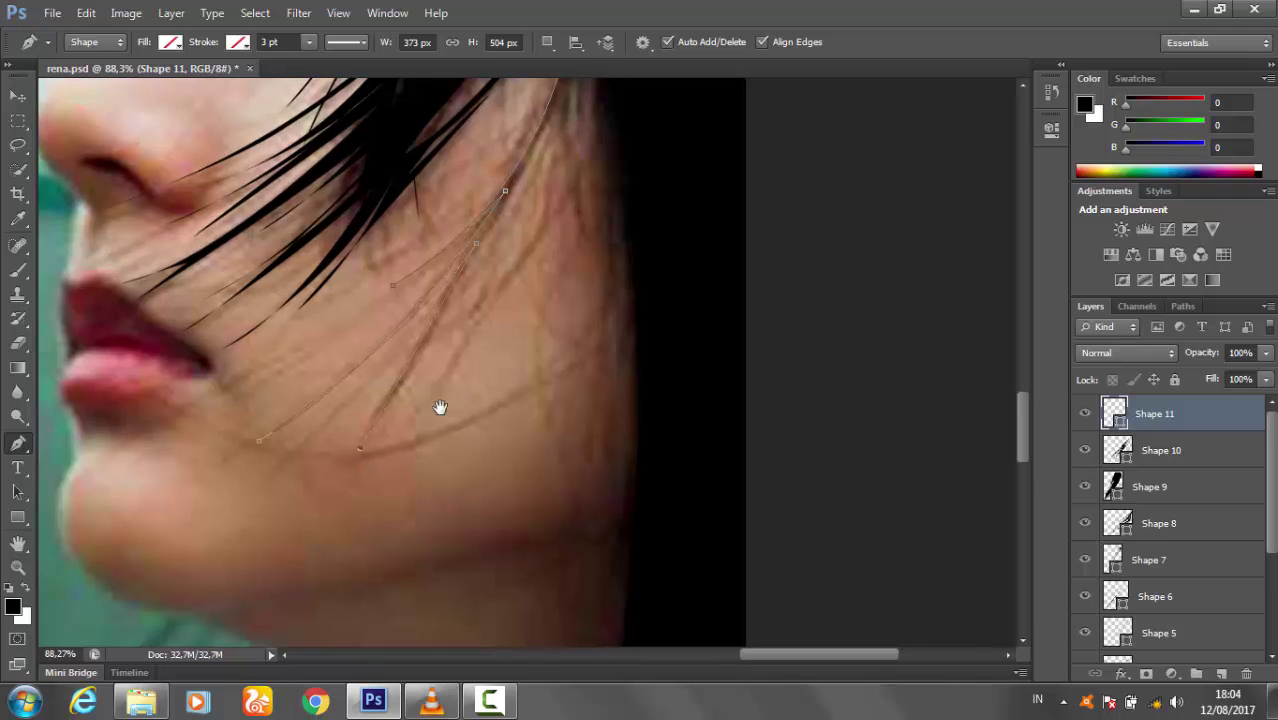
pyautogui.hscroll(2, 445, 232)
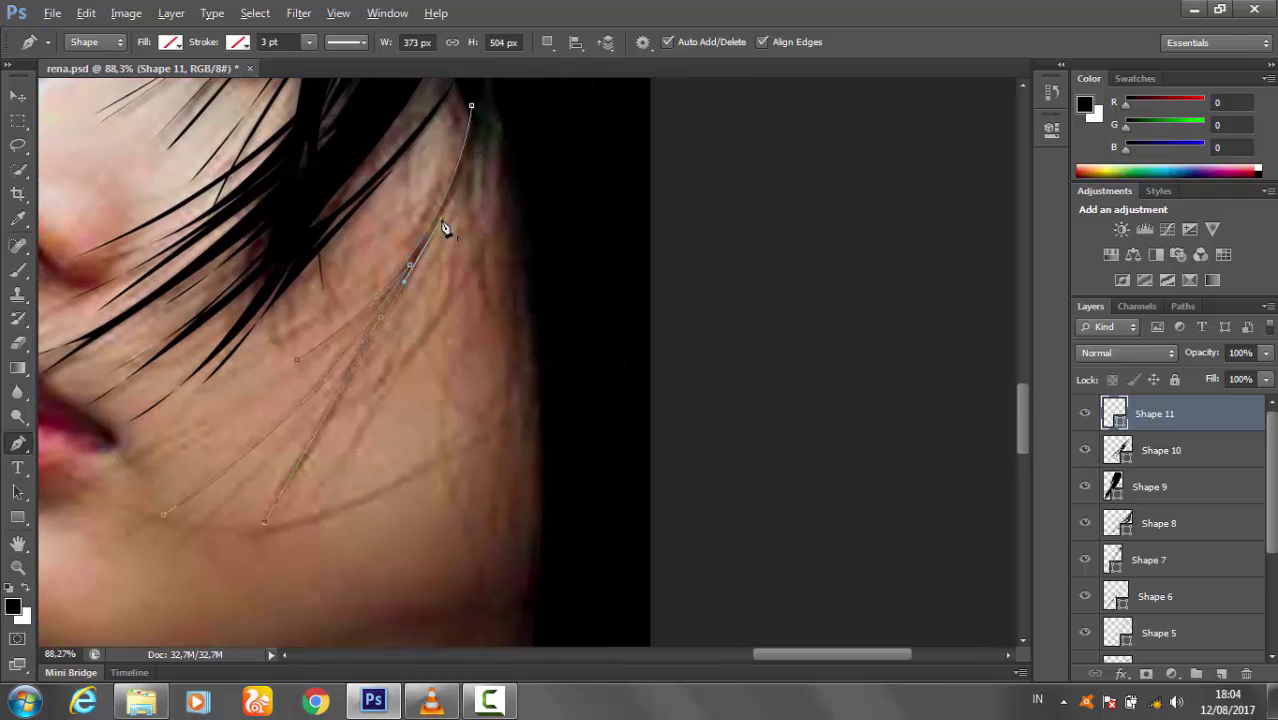
pyautogui.scroll(1, 445, 228)
pyautogui.moveTo(490, 140); pyautogui.dragTo(472, 183)
pyautogui.moveTo(488, 138); pyautogui.dragTo(483, 383)
# - Add curved anchors along the cheek edge and close the outline with a curved top
pyautogui.scroll(2, 490, 300)
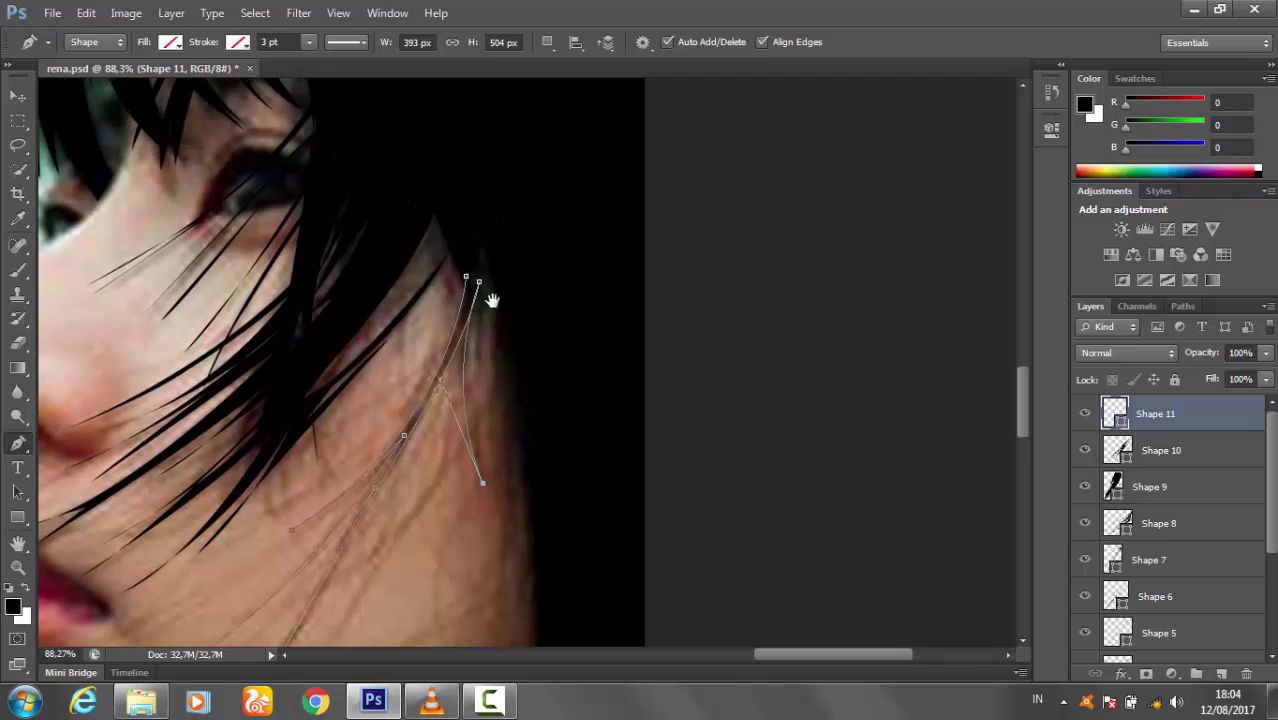
pyautogui.moveTo(481, 318); pyautogui.dragTo(513, 229)
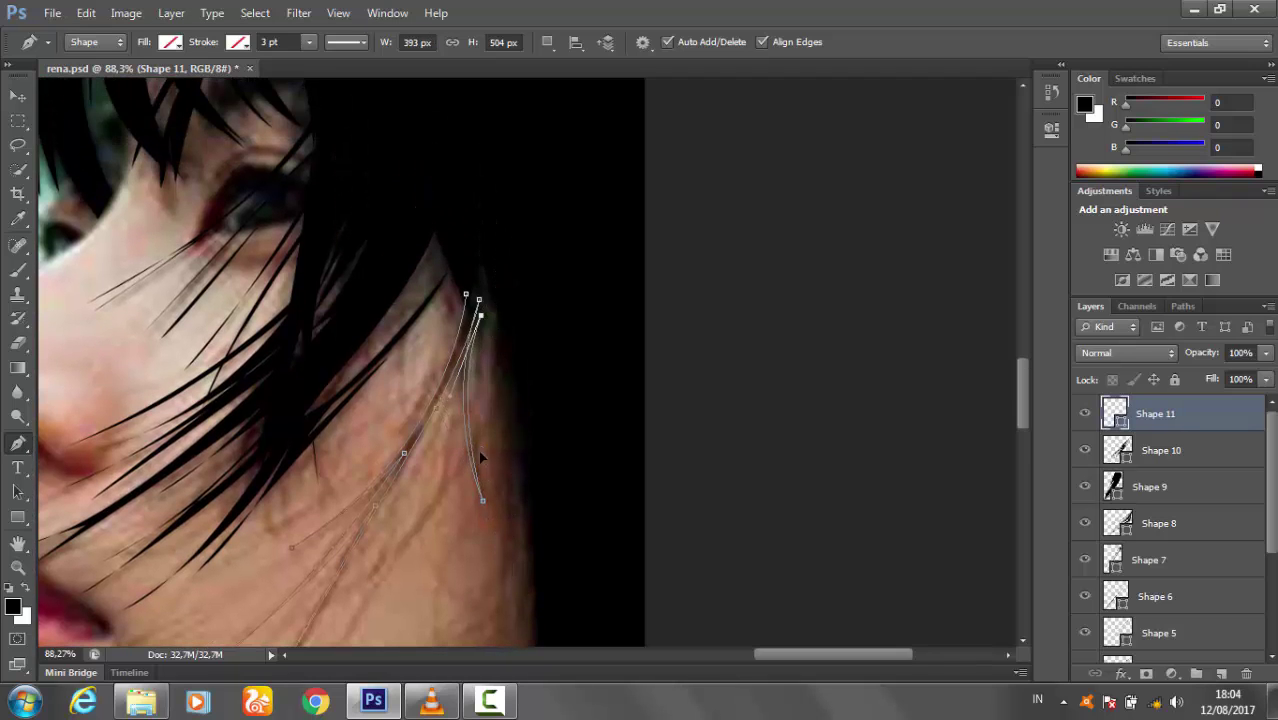
pyautogui.scroll(-4, 495, 285)
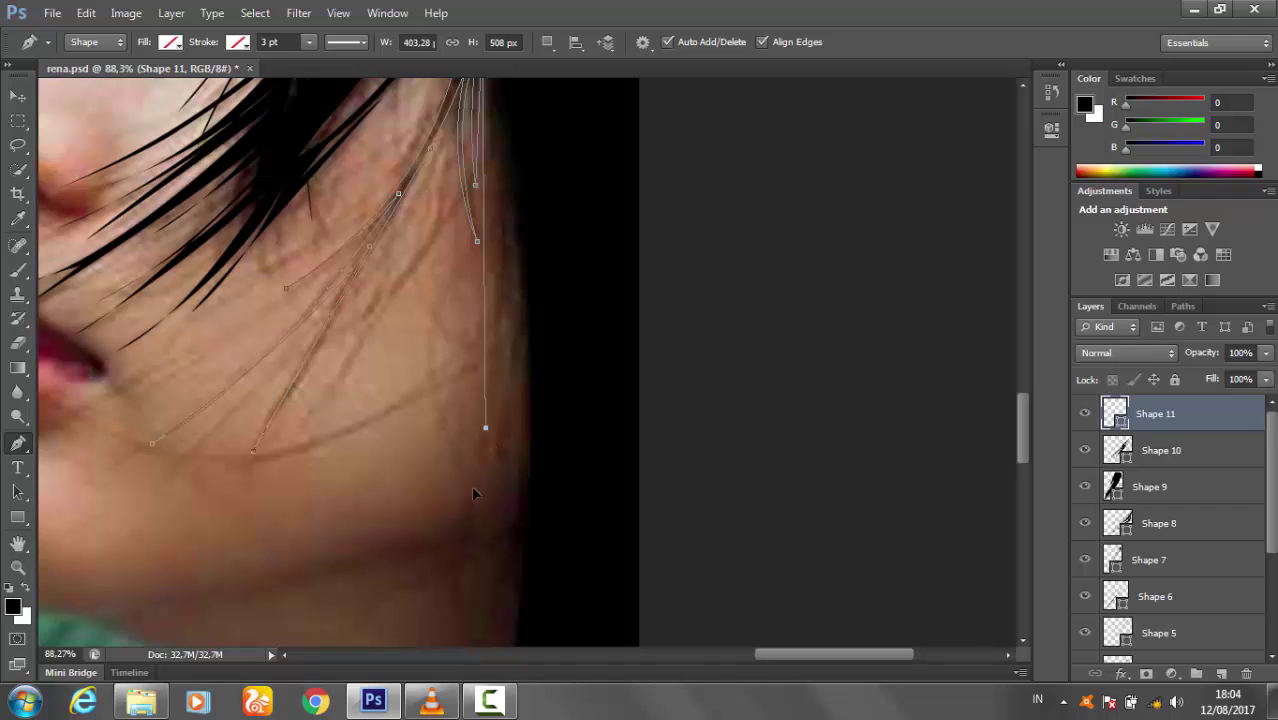
pyautogui.moveTo(486, 428); pyautogui.dragTo(447, 561)
pyautogui.scroll(2, 490, 400)
pyautogui.moveTo(502, 358); pyautogui.dragTo(501, 243)
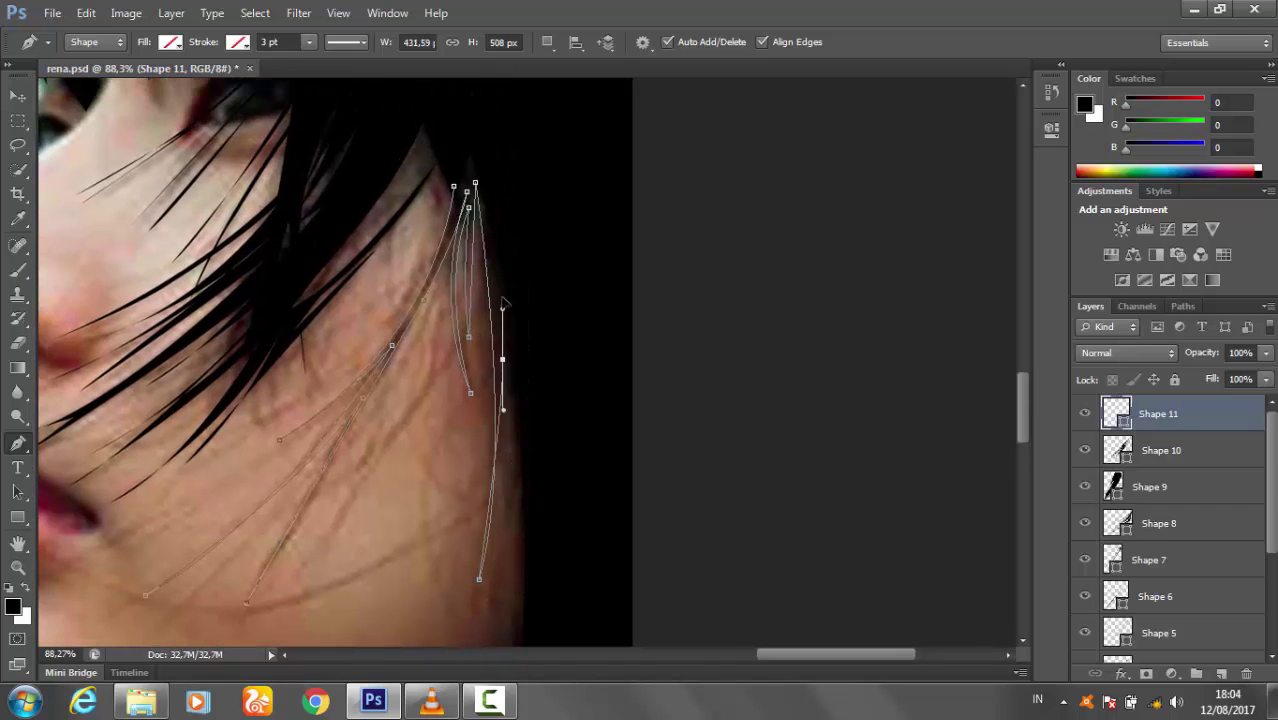
pyautogui.scroll(-2, 520, 418)
pyautogui.moveTo(510, 406); pyautogui.dragTo(516, 216)
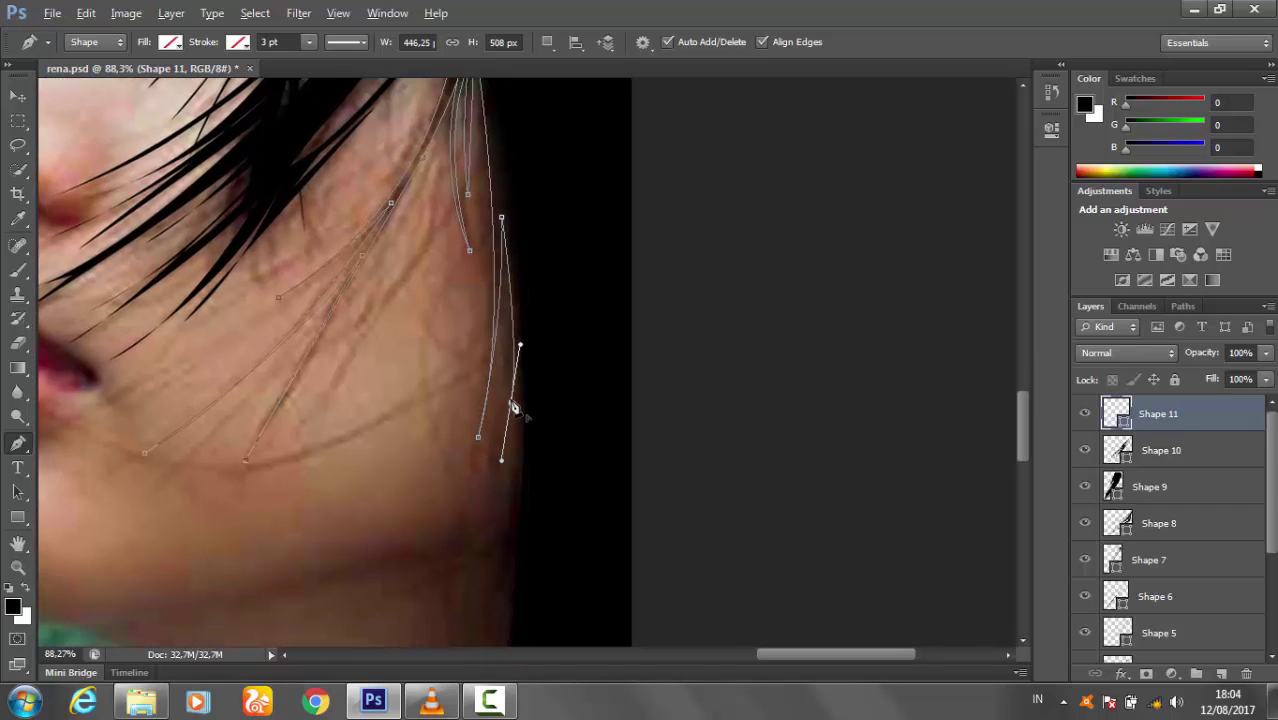
pyautogui.scroll(3, 480, 230)
pyautogui.moveTo(450, 240)
pyautogui.mouseDown()
pyautogui.moveTo(450, 280)
pyautogui.moveTo(502, 94)
pyautogui.mouseUp()
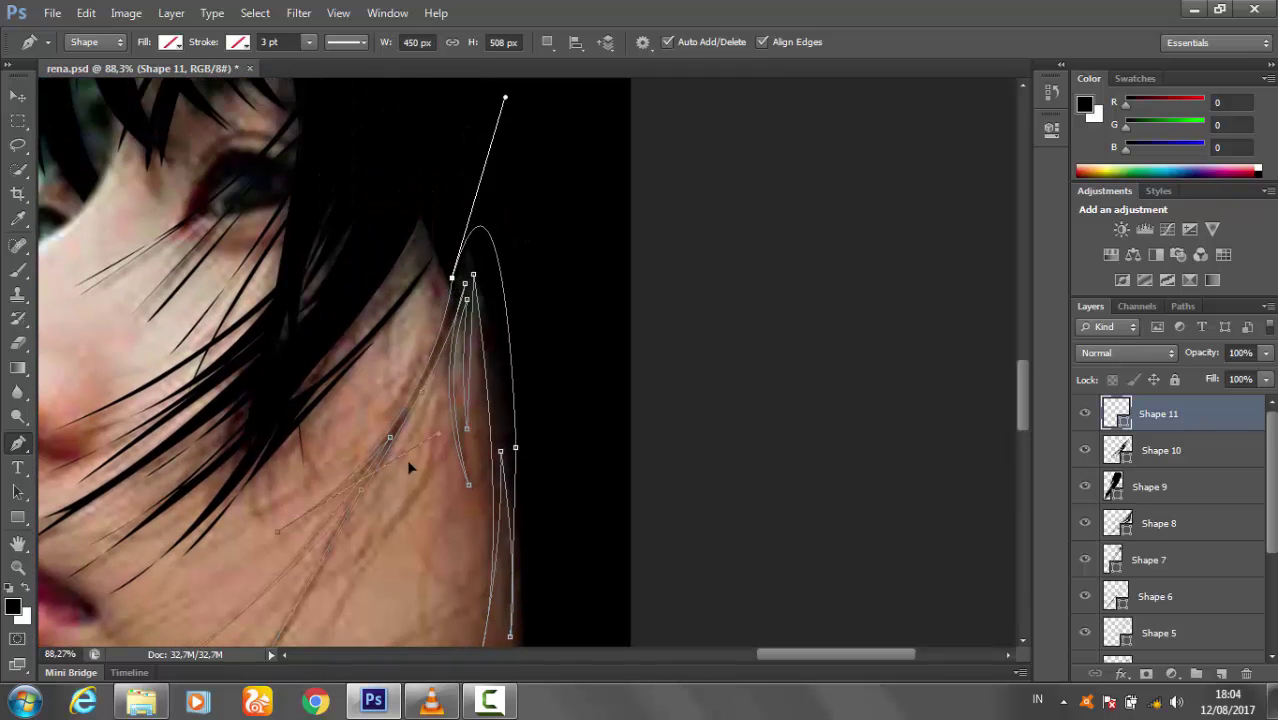
# - Fill Shape 11 with black, then zoom in and out to inspect the strands
pyautogui.click(171, 42)
pyautogui.click(247, 151)
pyautogui.press('v')
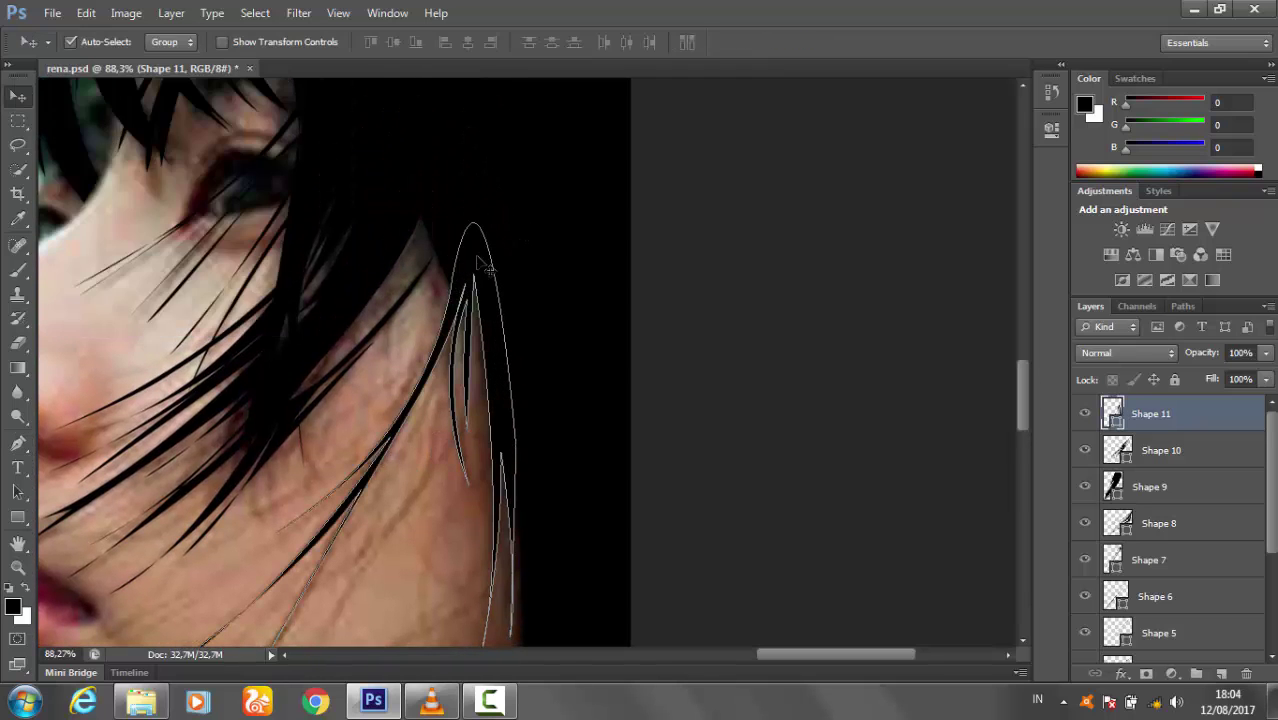
pyautogui.press('z')
pyautogui.moveTo(262, 485); pyautogui.dragTo(445, 452)
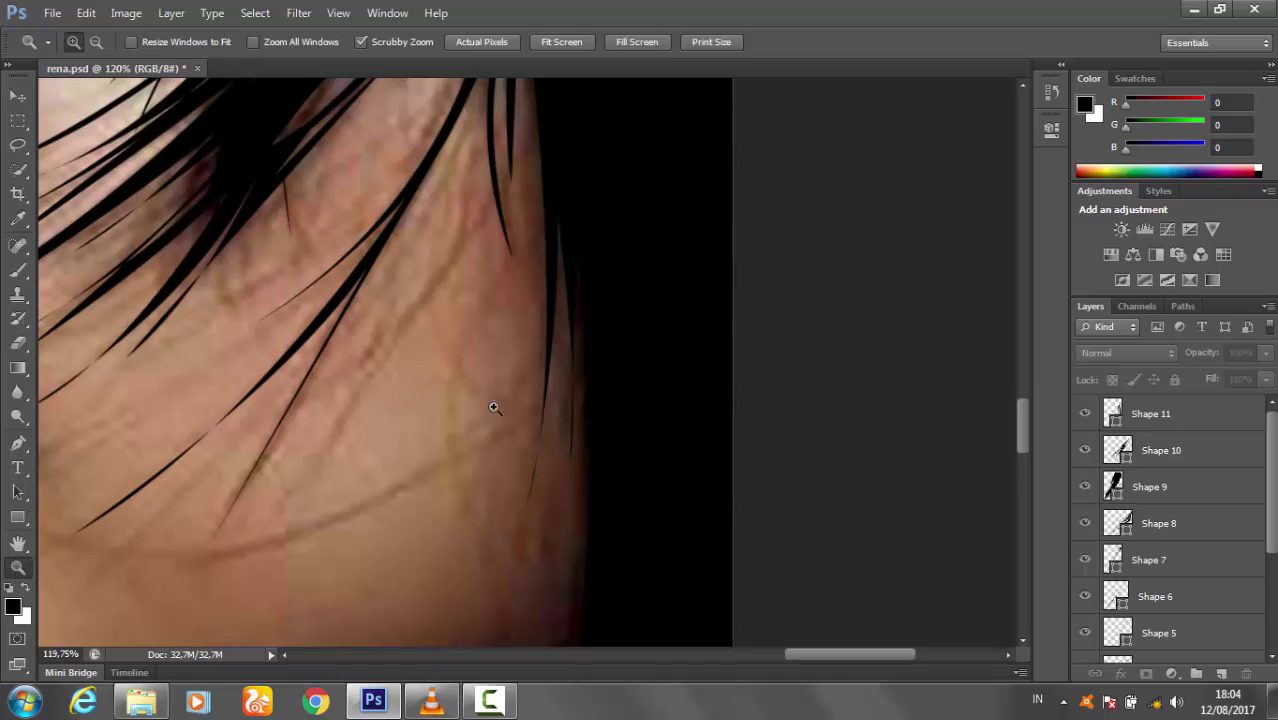
pyautogui.moveTo(491, 405); pyautogui.dragTo(414, 448)
# - Trace the Shape 12 jaw strand outline near the lips and set Fill to none
pyautogui.press('p')
pyautogui.click(538, 394)
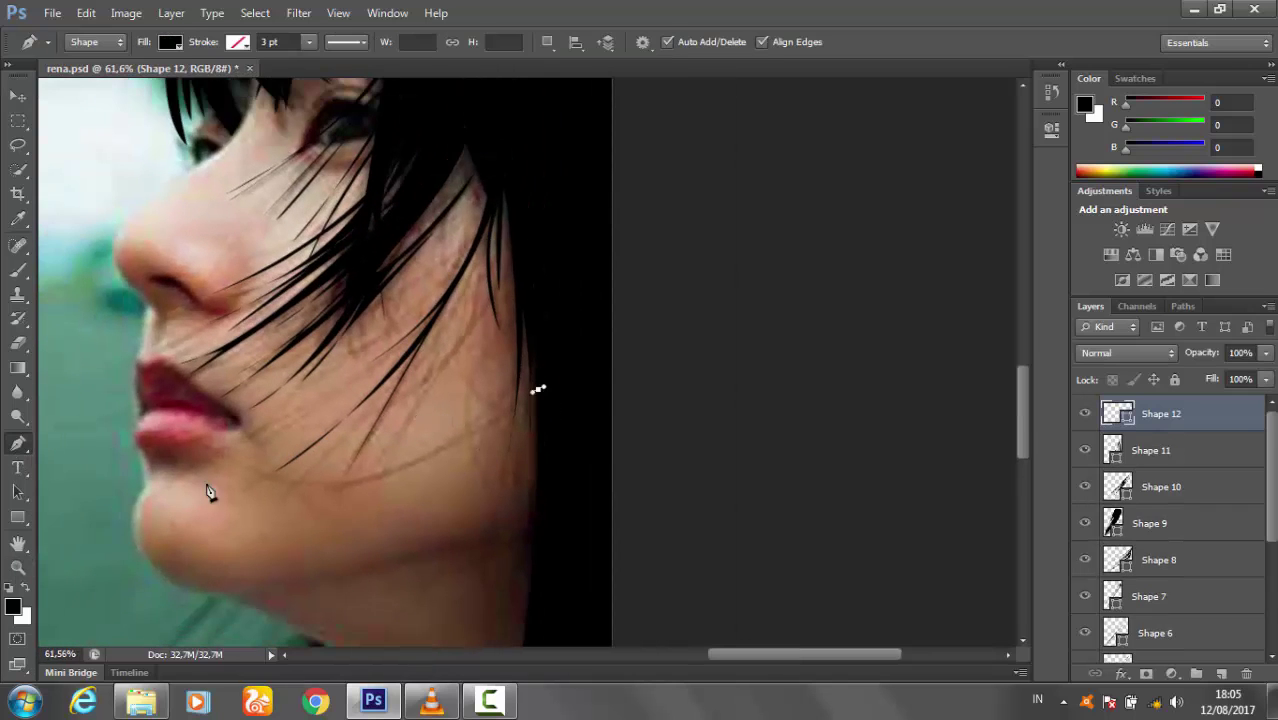
pyautogui.moveTo(200, 445)
pyautogui.mouseDown()
pyautogui.moveTo(179, 356)
pyautogui.moveTo(217, 348)
pyautogui.mouseUp()
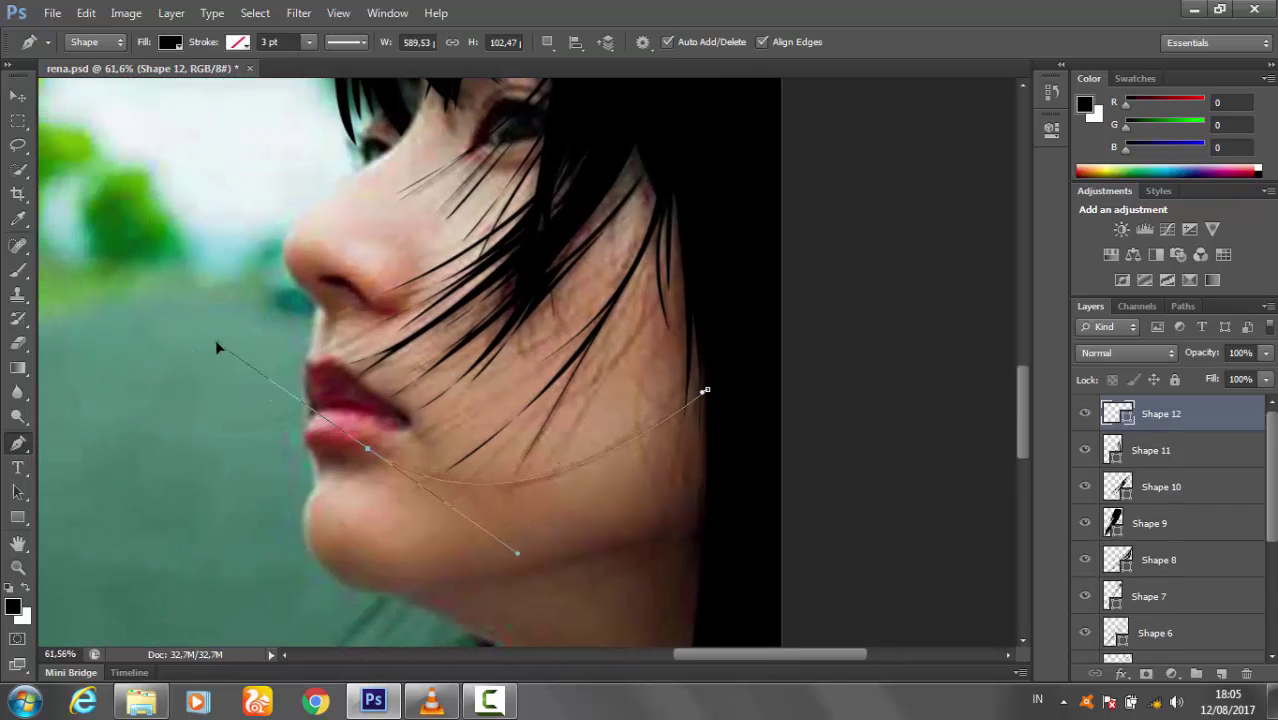
pyautogui.click(705, 390)
pyautogui.moveTo(622, 522); pyautogui.dragTo(720, 510)
pyautogui.click(171, 43)
pyautogui.click(80, 82)
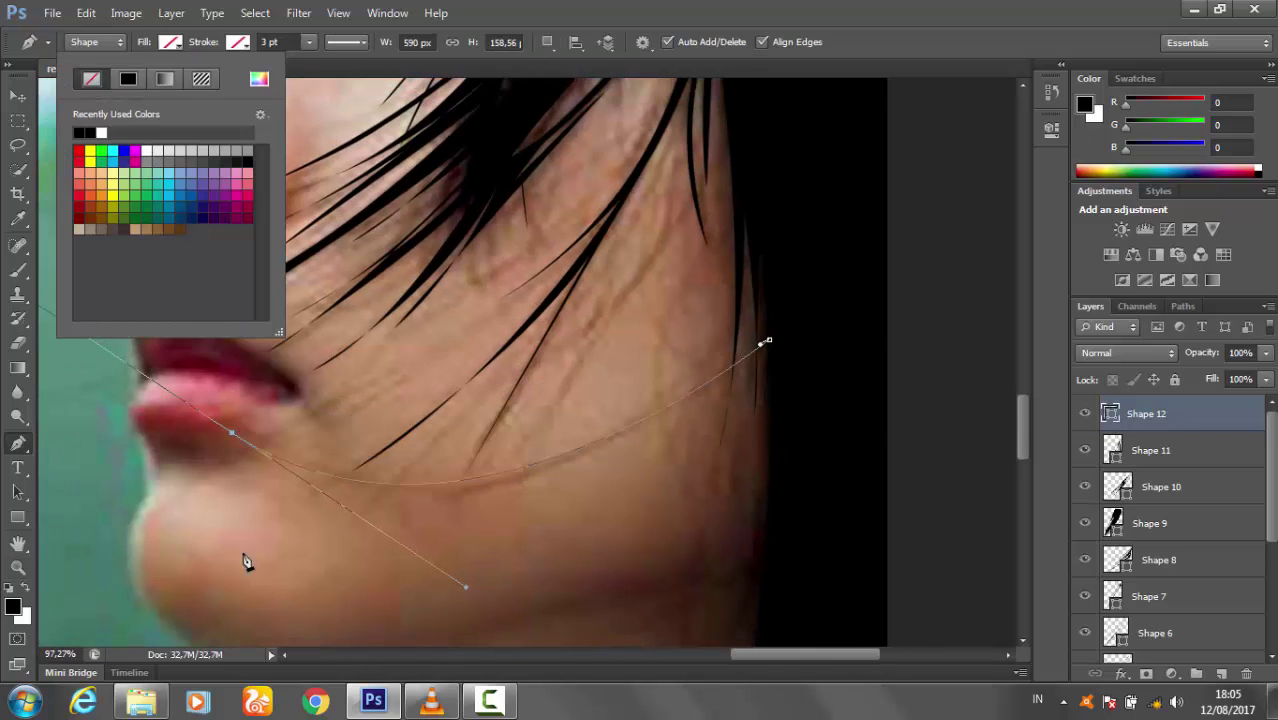
# - Bend the jaw strand's curves and give Shape 12 a black stroke
pyautogui.click(234, 437)
pyautogui.moveTo(410, 488); pyautogui.dragTo(505, 495)
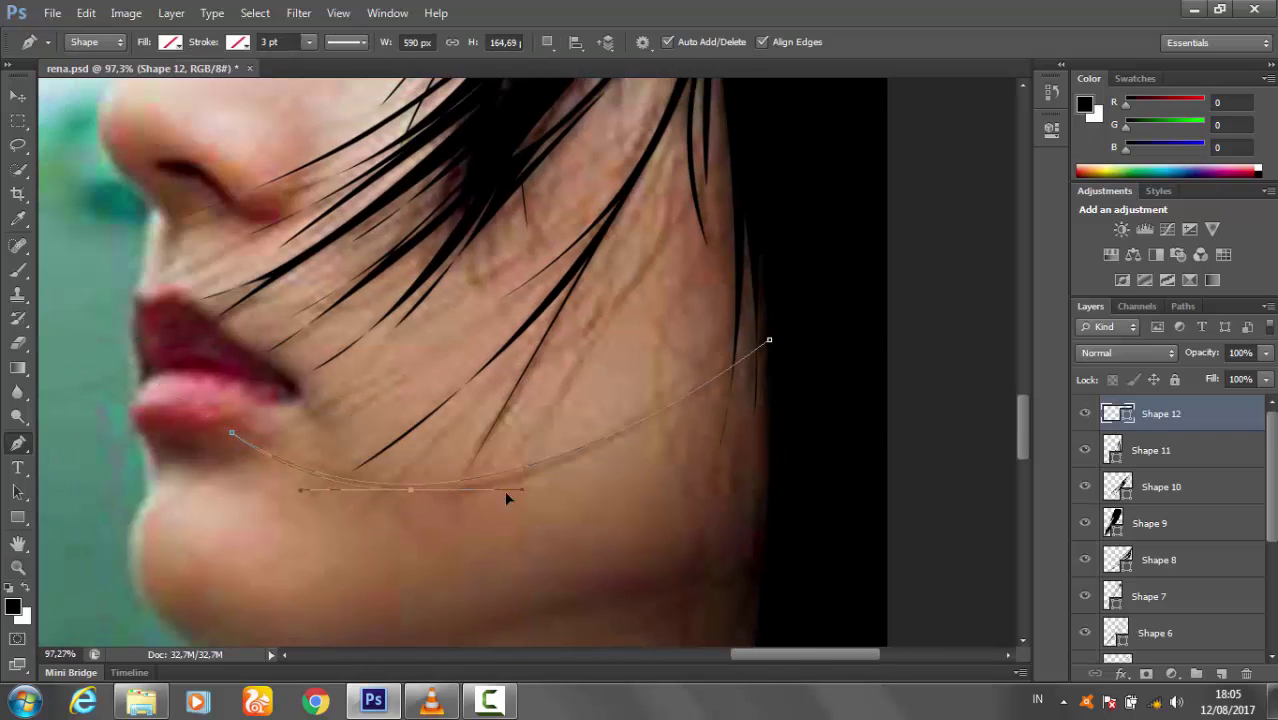
pyautogui.moveTo(770, 341); pyautogui.dragTo(773, 347)
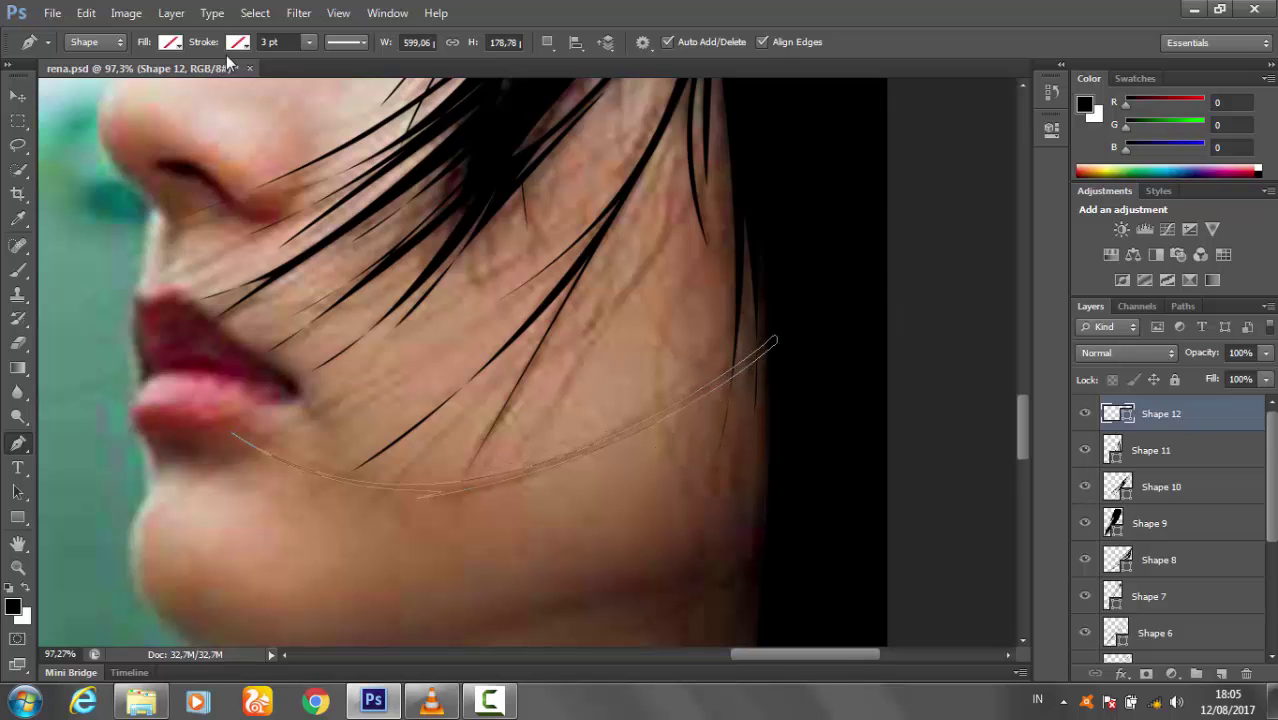
pyautogui.click(237, 42)
pyautogui.click(66, 163)
pyautogui.press('v')
pyautogui.moveTo(250, 178)
pyautogui.mouseDown()
pyautogui.moveTo(353, 362)
pyautogui.moveTo(607, 296)
pyautogui.moveTo(214, 413)
pyautogui.mouseUp()
# - Trace the Shape 13 strand from the hair down the cheek to the jaw line
pyautogui.press('p')
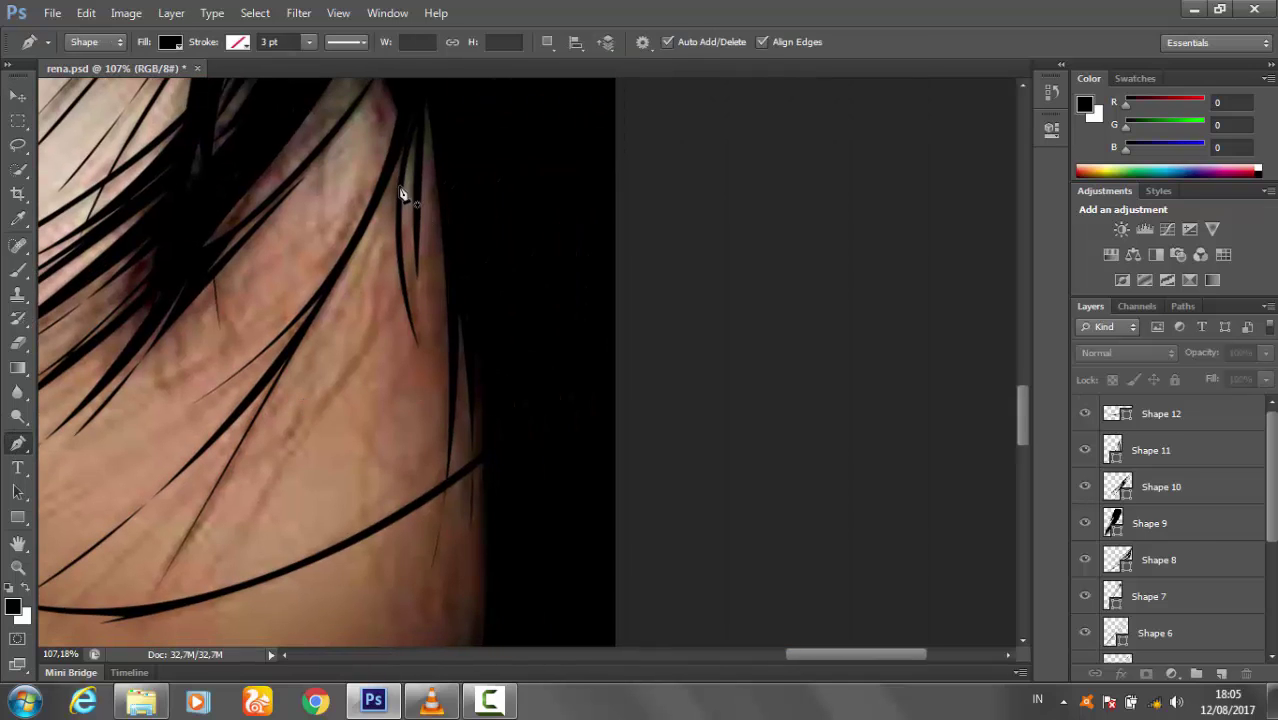
pyautogui.click(399, 186)
pyautogui.click(283, 378)
pyautogui.click(399, 201)
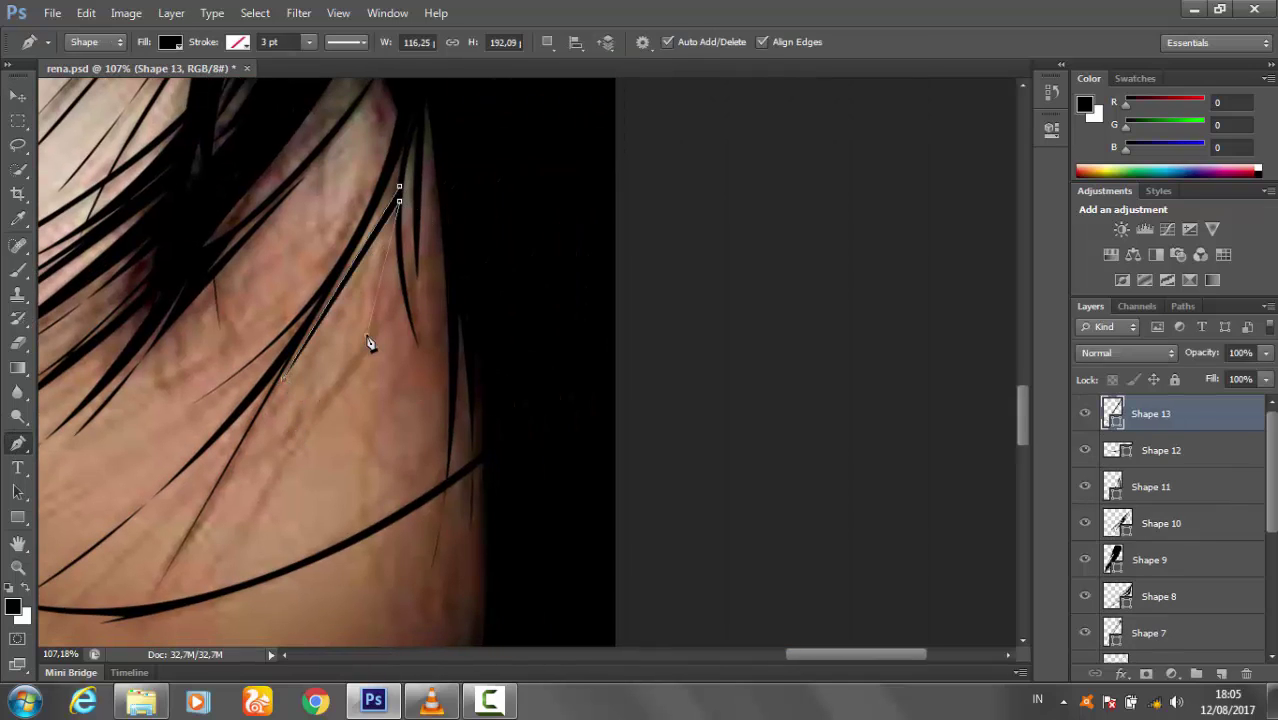
pyautogui.click(399, 238)
pyautogui.moveTo(247, 461); pyautogui.dragTo(205, 494)
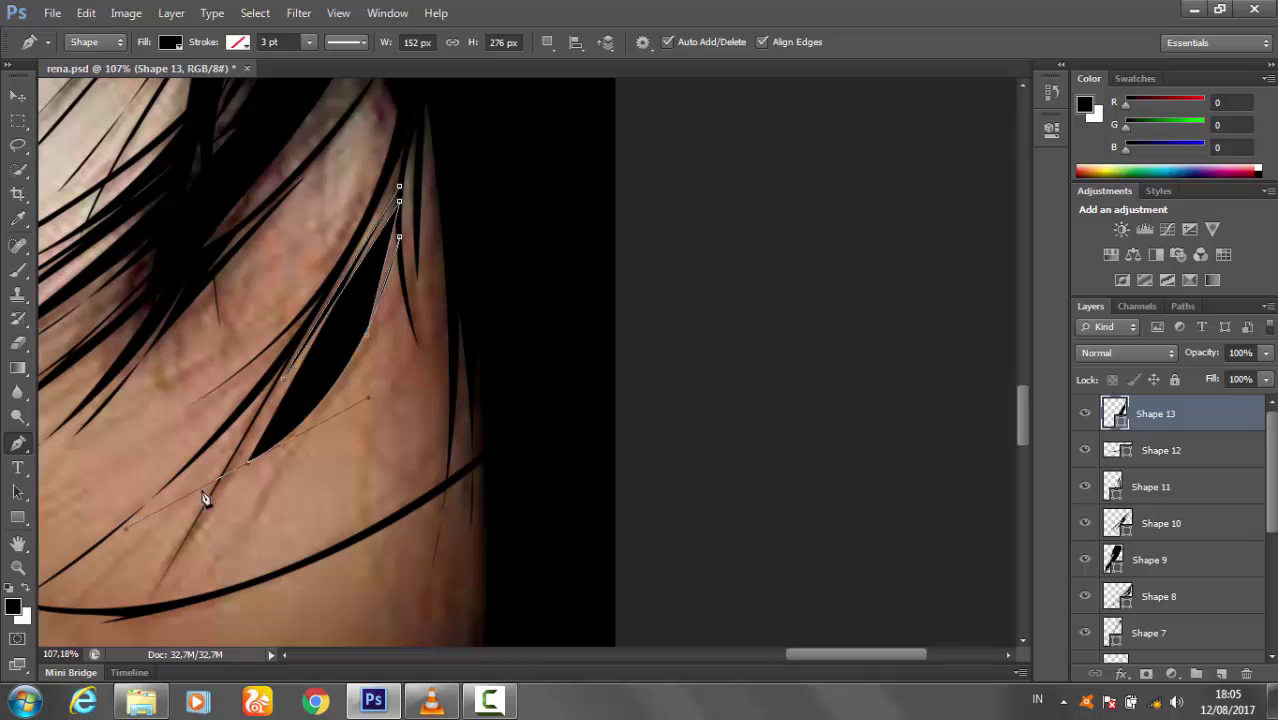
pyautogui.click(322, 411)
pyautogui.moveTo(238, 535); pyautogui.dragTo(222, 575)
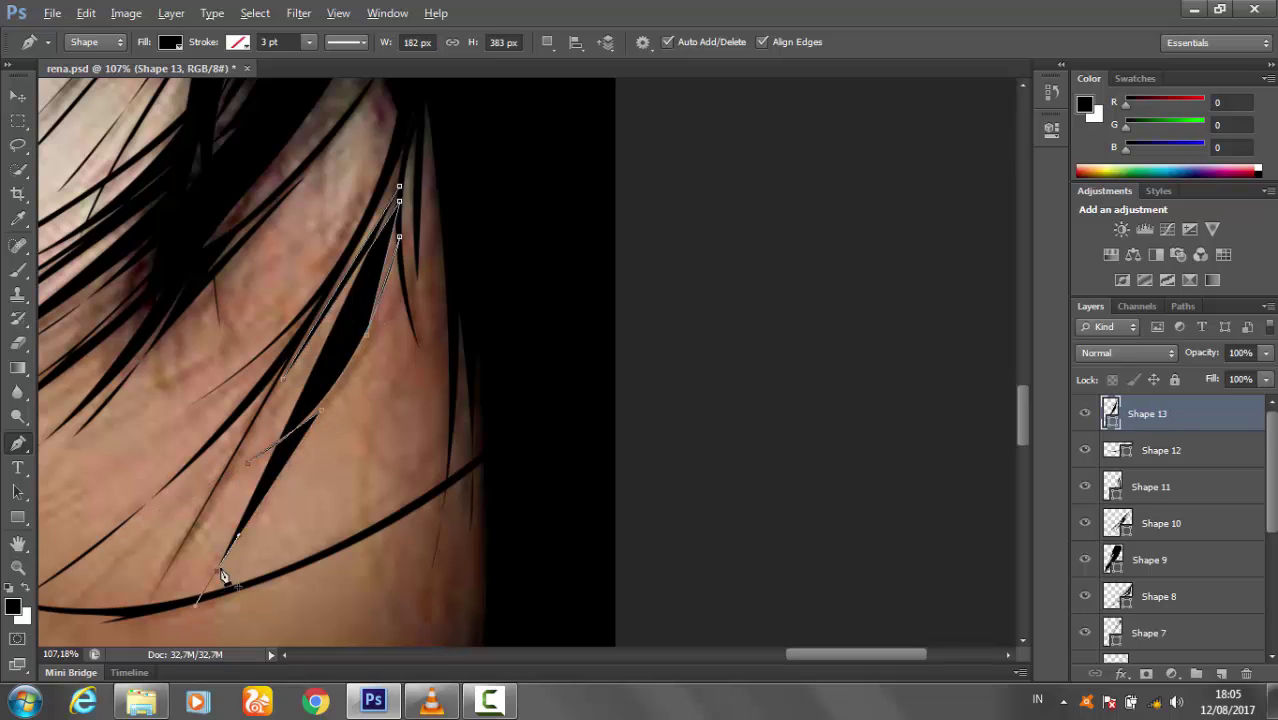
pyautogui.moveTo(455, 217); pyautogui.dragTo(497, 172)
# - Give Shape 13 no fill and a black stroke, then zoom out to the whole portrait
pyautogui.click(170, 41)
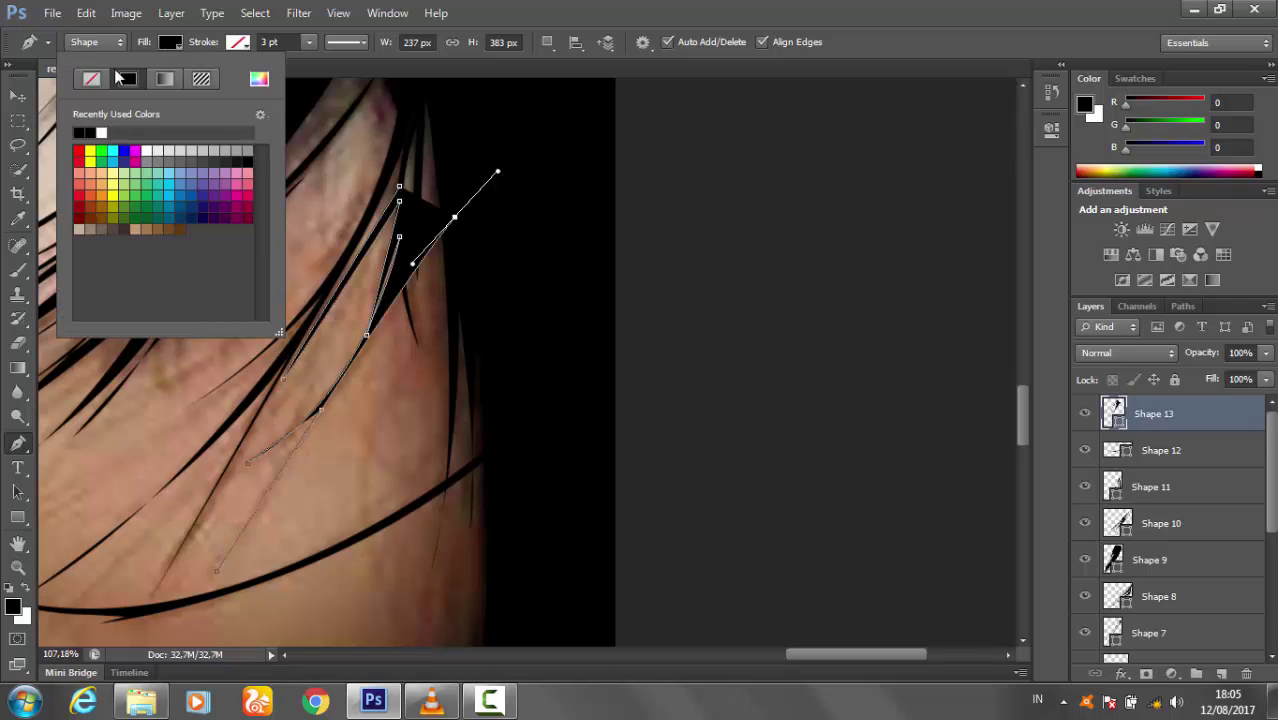
pyautogui.click(91, 78)
pyautogui.keyDown('alt'); pyautogui.click(455, 218); pyautogui.keyUp('alt')
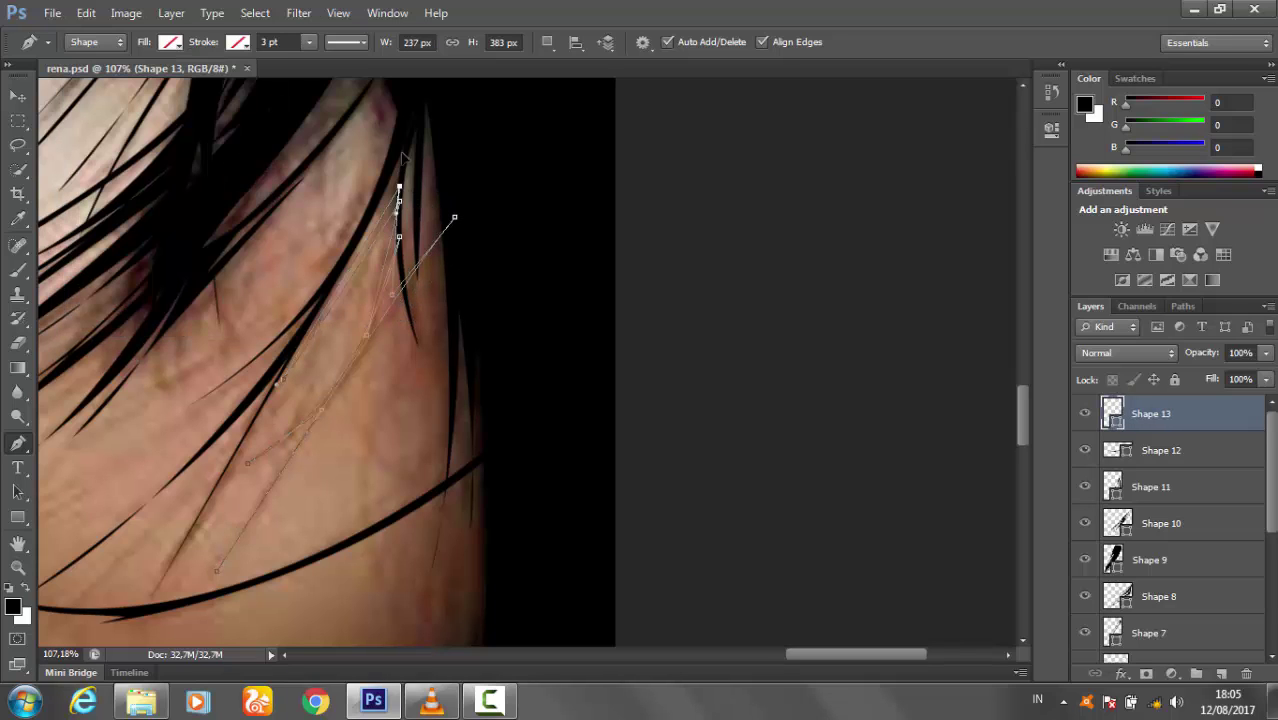
pyautogui.click(237, 41)
pyautogui.click(131, 127)
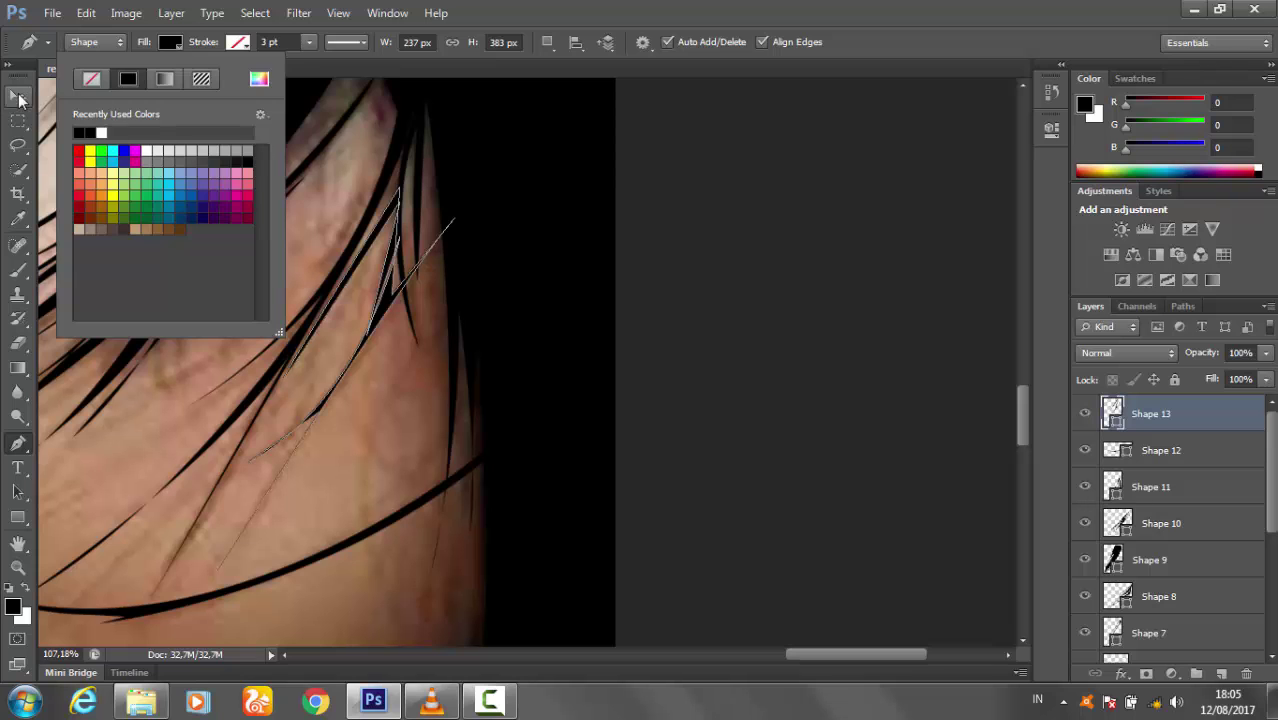
pyautogui.press('Return')
pyautogui.press('v')
pyautogui.press('z')
pyautogui.moveTo(667, 318)
pyautogui.mouseDown()
pyautogui.moveTo(610, 340)
pyautogui.moveTo(768, 383)
pyautogui.moveTo(806, 436)
pyautogui.mouseUp()
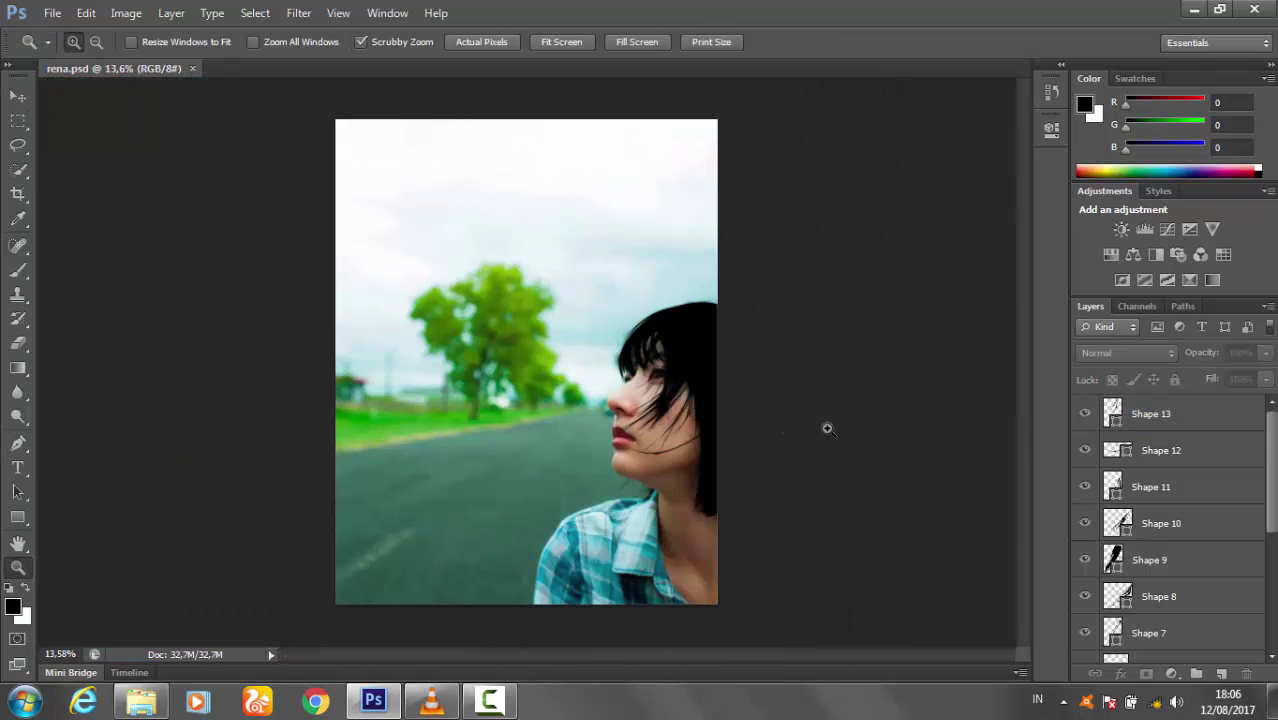
# - Select hair layers Shape 1 through Shape 13 and group them into Group 1
pyautogui.moveTo(661, 297); pyautogui.dragTo(684, 310)
pyautogui.moveTo(1272, 508); pyautogui.dragTo(1272, 630)
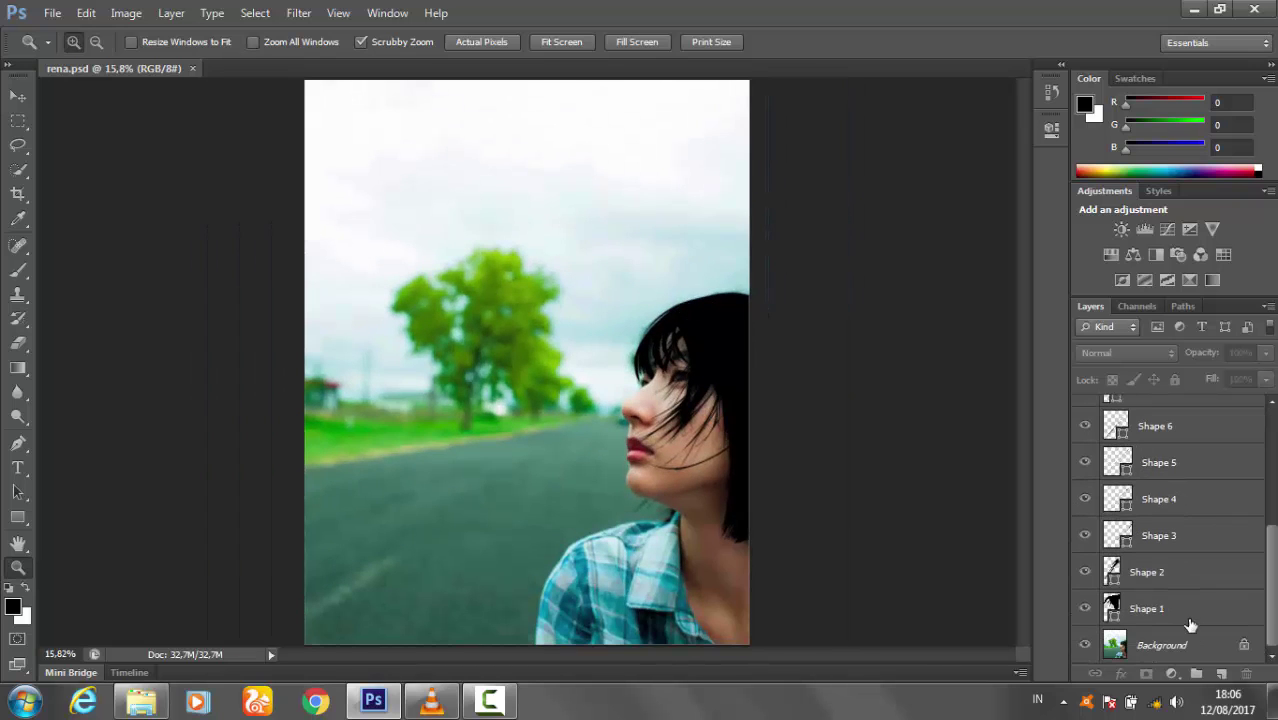
pyautogui.click(1150, 610)
pyautogui.scroll(5, 1180, 500)
pyautogui.keyDown('shift'); pyautogui.click(1180, 415); pyautogui.keyUp('shift')
pyautogui.hotkey('ctrl', 'g')
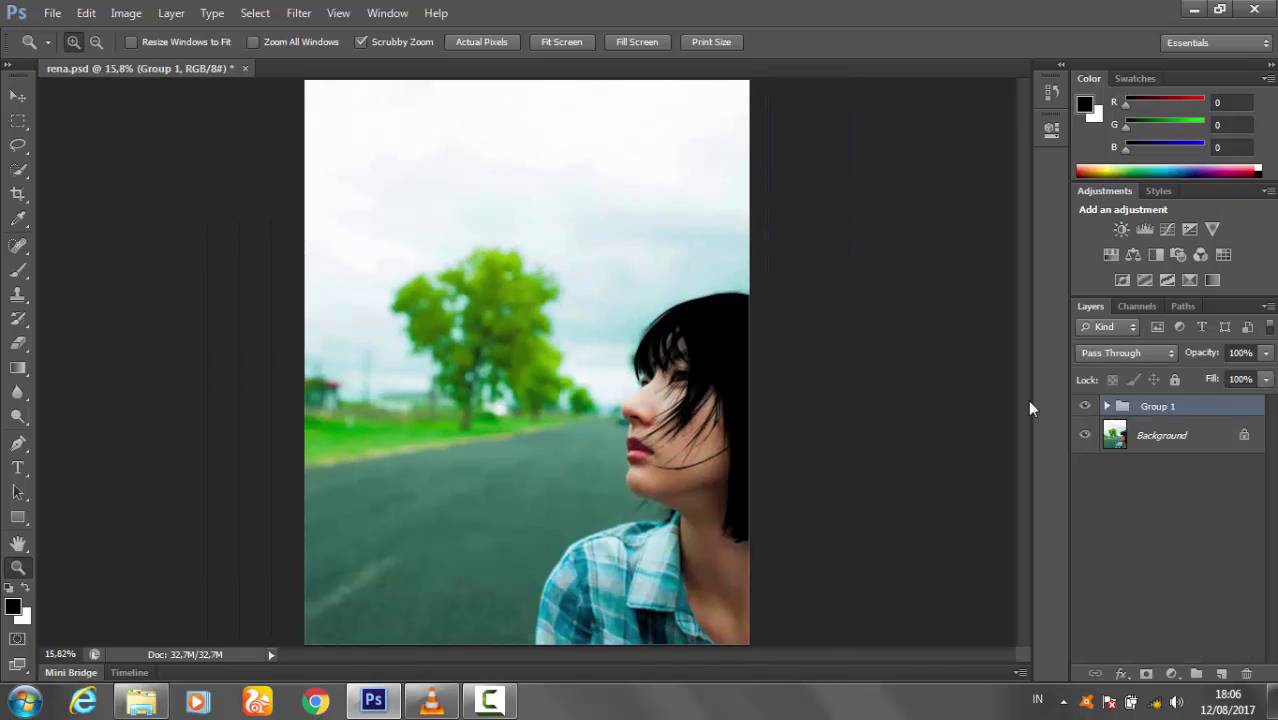
# - Toggle Group 1's visibility to compare, then set its opacity to 27%
pyautogui.click(1085, 406)
pyautogui.moveTo(660, 340)
pyautogui.mouseDown()
pyautogui.moveTo(701, 347)
pyautogui.moveTo(505, 254)
pyautogui.moveTo(502, 239)
pyautogui.mouseUp()
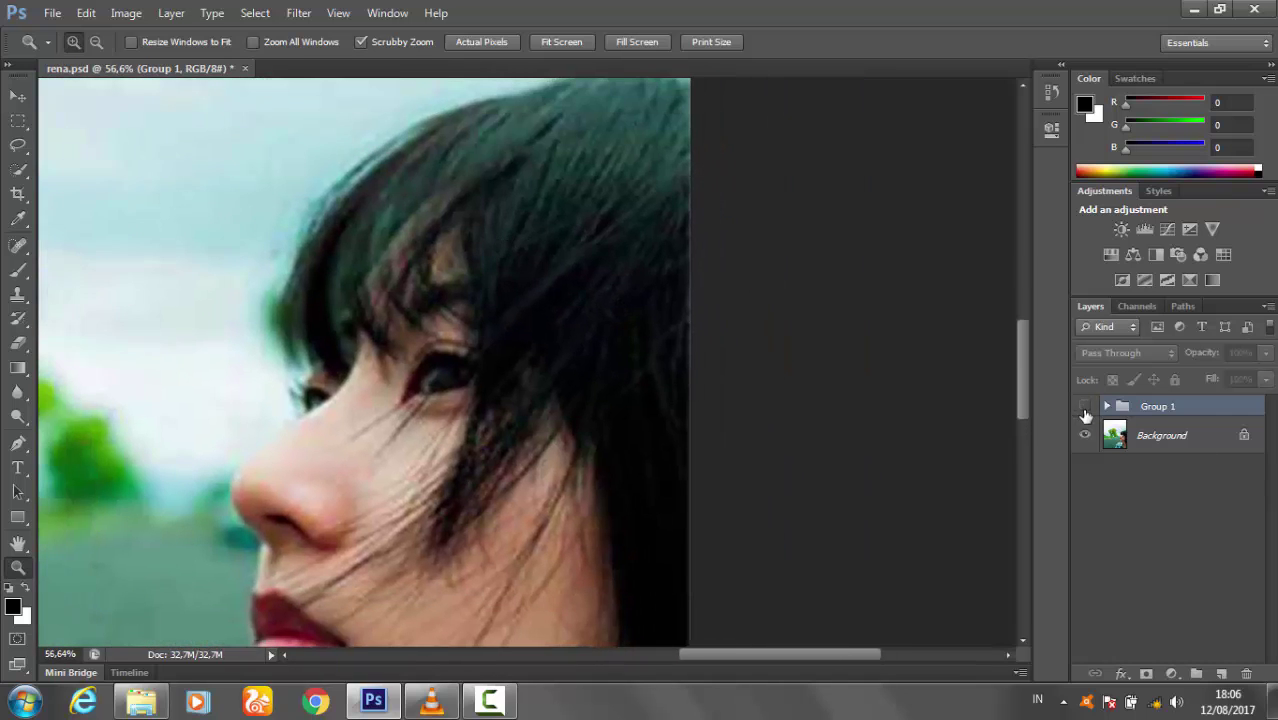
pyautogui.click(1085, 406)
pyautogui.click(1266, 352)
pyautogui.moveTo(1212, 386); pyautogui.dragTo(1196, 380)
pyautogui.moveTo(582, 205)
pyautogui.mouseDown()
pyautogui.moveTo(559, 220)
pyautogui.moveTo(525, 208)
pyautogui.moveTo(488, 165)
pyautogui.moveTo(499, 180)
pyautogui.moveTo(480, 213)
pyautogui.mouseUp()
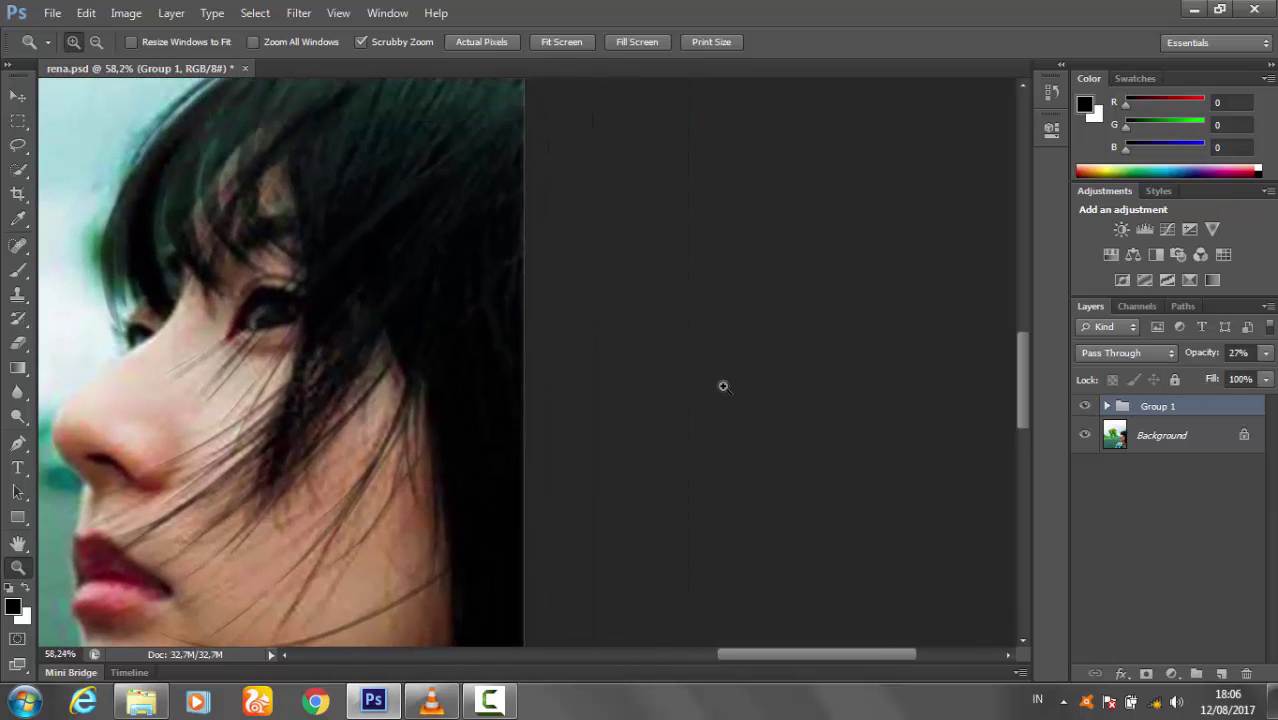
# - Start Shape 14 with anchors along the image's right edge and set Fill to none
pyautogui.press('p')
pyautogui.click(503, 178)
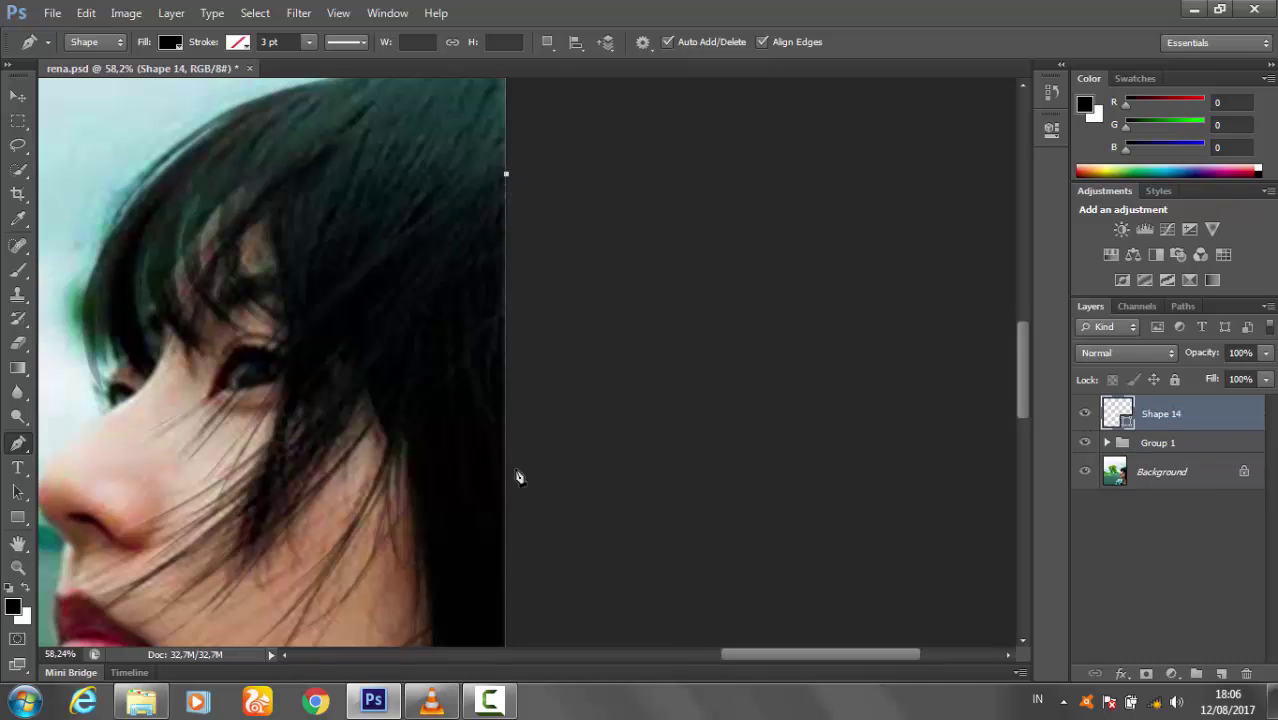
pyautogui.click(486, 427)
pyautogui.scroll(3, 479, 500)
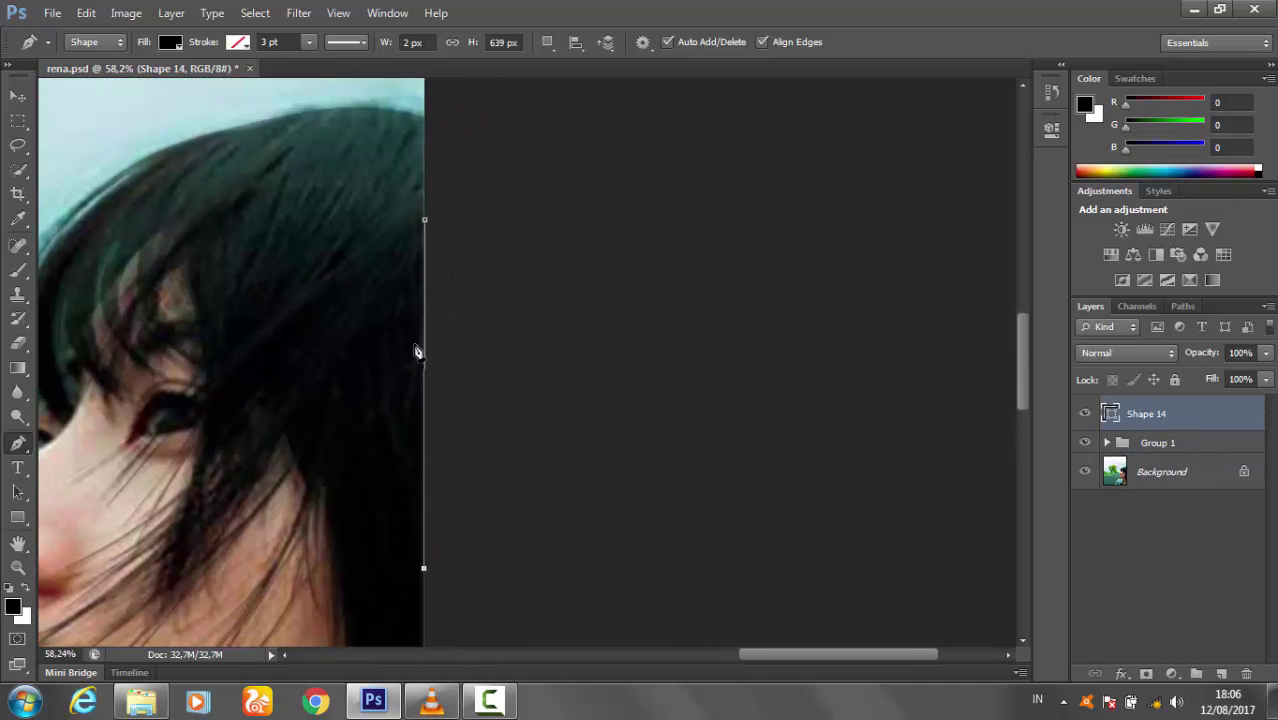
pyautogui.click(423, 566)
pyautogui.press('z')
pyautogui.moveTo(395, 545); pyautogui.dragTo(390, 343)
pyautogui.click(22, 446)
pyautogui.click(170, 42)
pyautogui.click(91, 79)
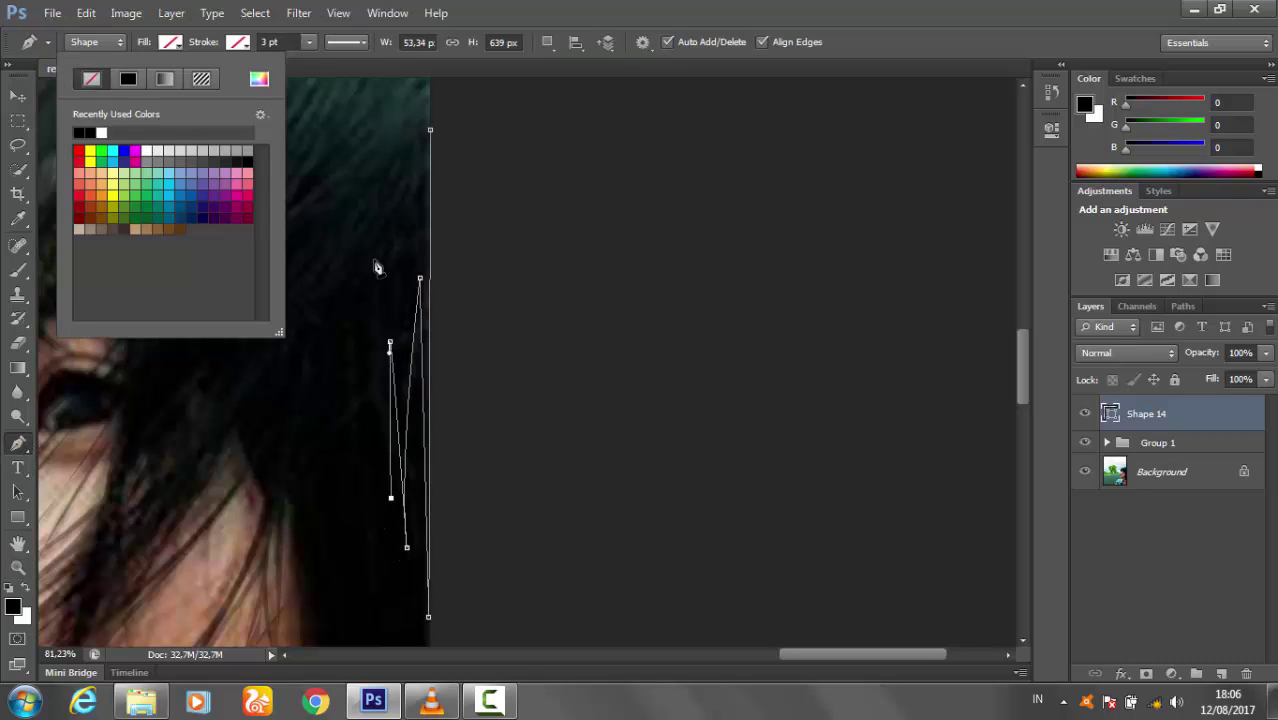
# - Trace curved anchors up the fringe strand and adjust their curve handles
pyautogui.moveTo(377, 262); pyautogui.dragTo(382, 200)
pyautogui.scroll(-3, 340, 265)
pyautogui.moveTo(279, 358); pyautogui.dragTo(232, 521)
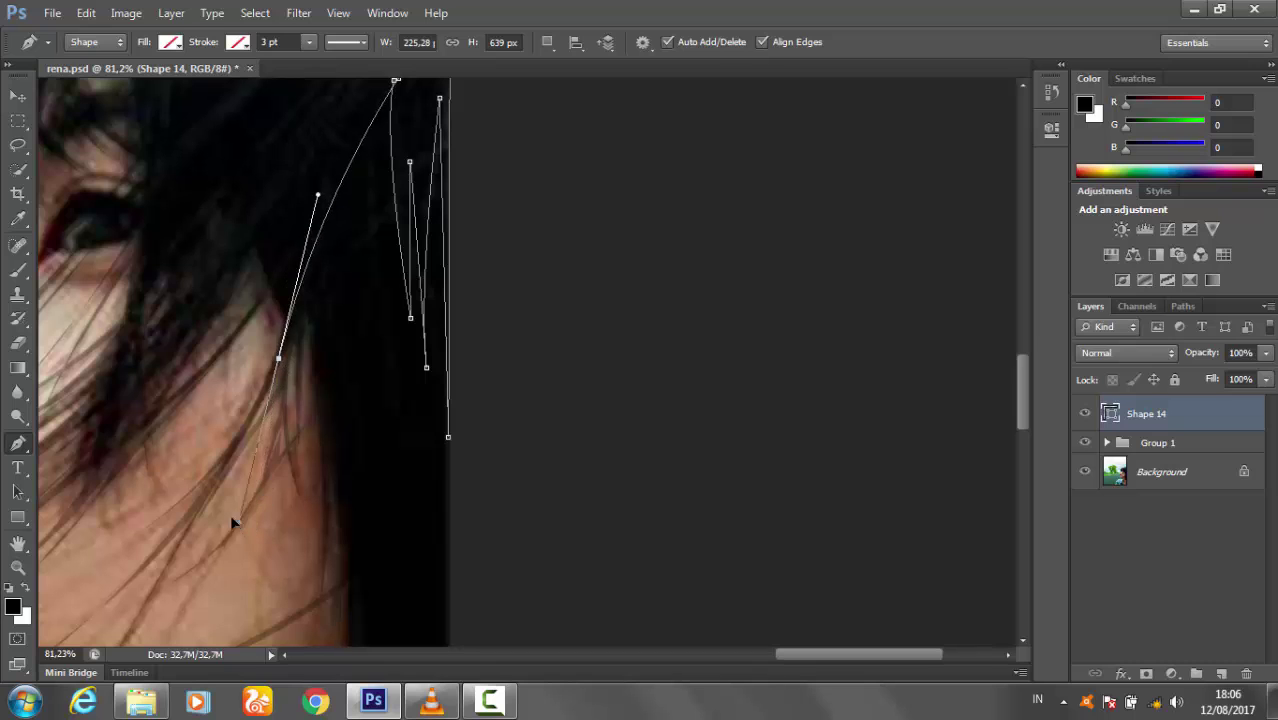
pyautogui.moveTo(301, 433); pyautogui.dragTo(318, 628)
pyautogui.scroll(-3, 318, 628)
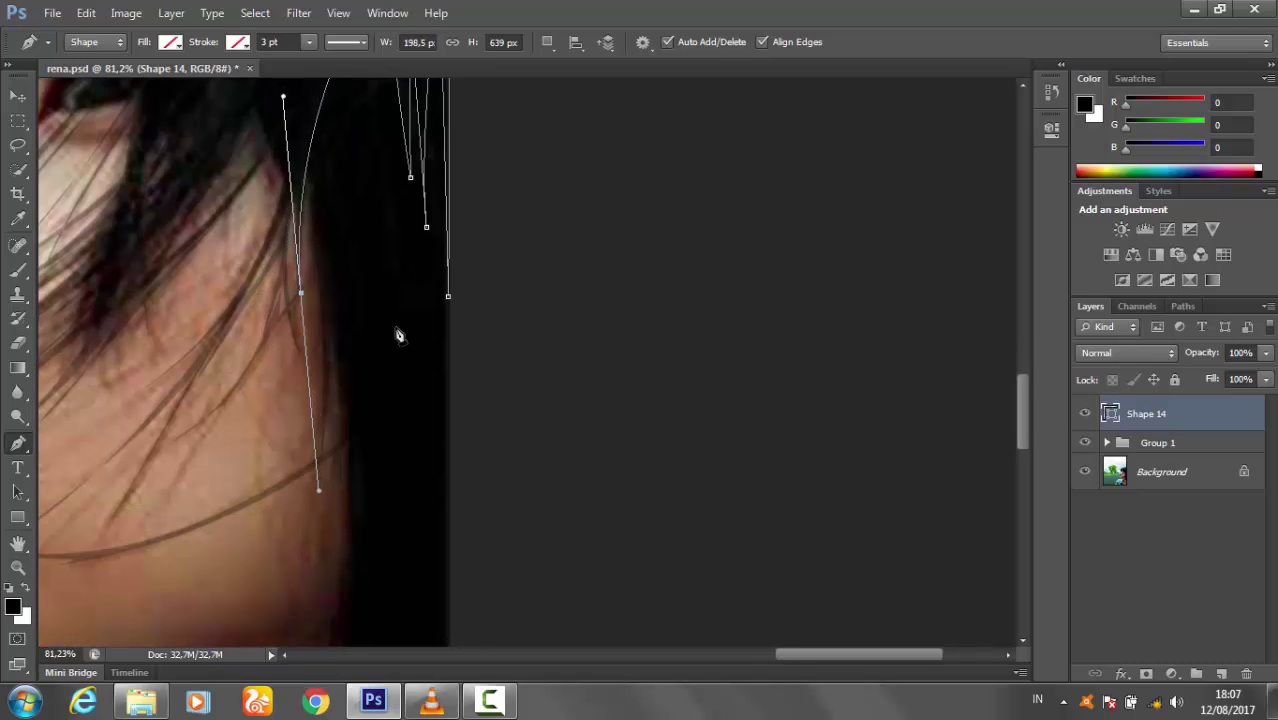
pyautogui.scroll(4, 398, 335)
pyautogui.moveTo(334, 464); pyautogui.dragTo(333, 306)
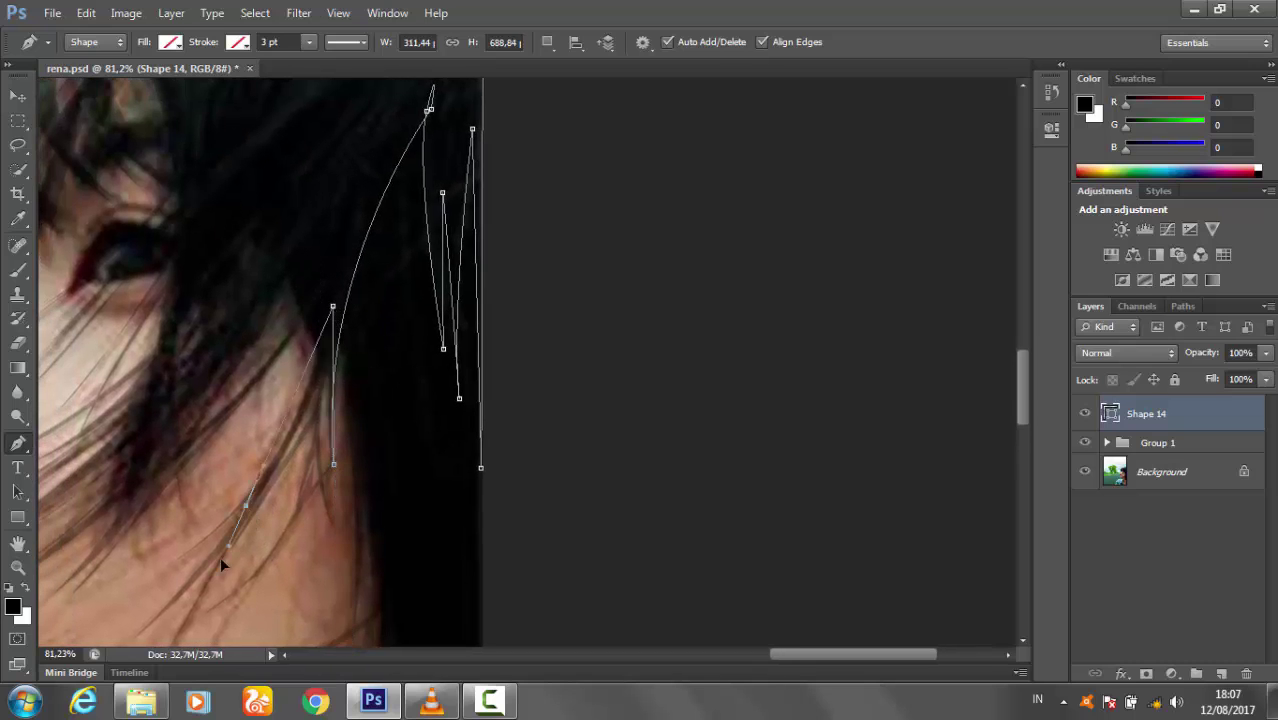
pyautogui.moveTo(222, 565); pyautogui.dragTo(205, 585)
pyautogui.scroll(2, 248, 512)
pyautogui.moveTo(367, 272); pyautogui.dragTo(400, 80)
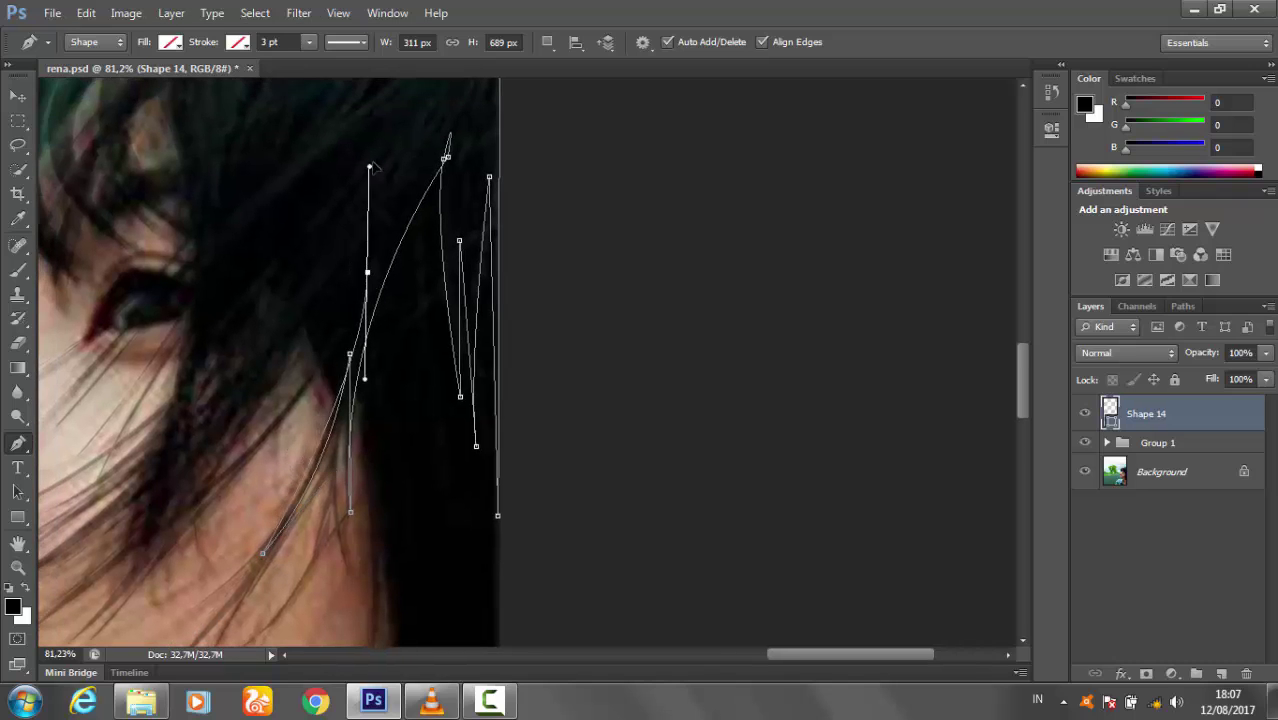
pyautogui.moveTo(379, 272); pyautogui.dragTo(373, 295)
pyautogui.moveTo(395, 188); pyautogui.dragTo(397, 214)
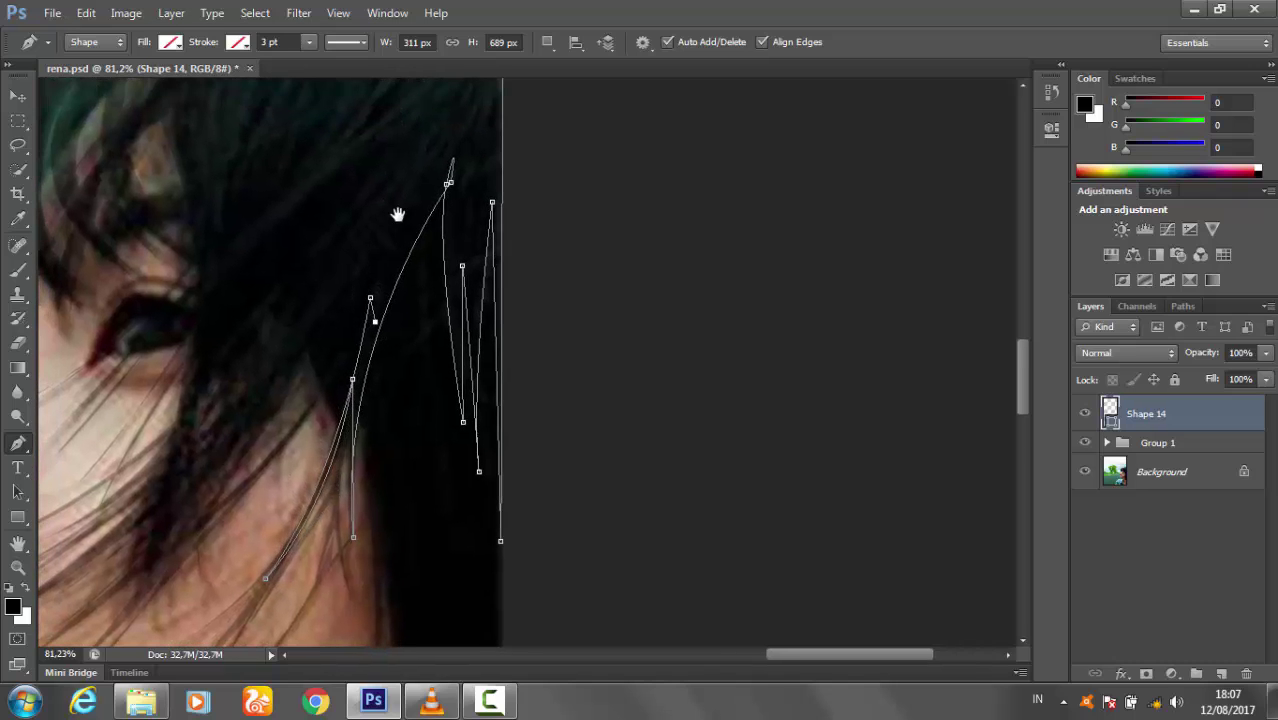
# - Extend the Shape 14 outline down-left to several pointed strand tips
pyautogui.moveTo(259, 420); pyautogui.dragTo(201, 513)
pyautogui.keyDown('alt'); pyautogui.click(259, 420); pyautogui.keyUp('alt')
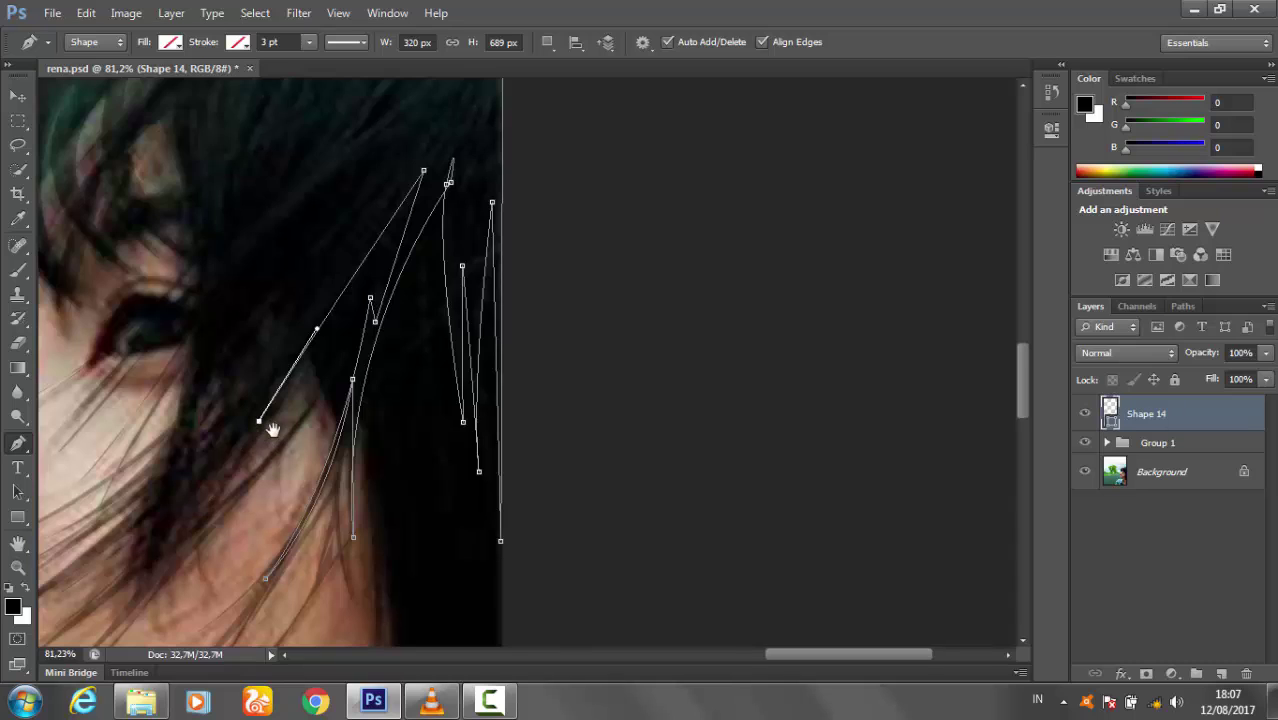
pyautogui.scroll(-3, 271, 422)
pyautogui.click(214, 414)
pyautogui.click(160, 486)
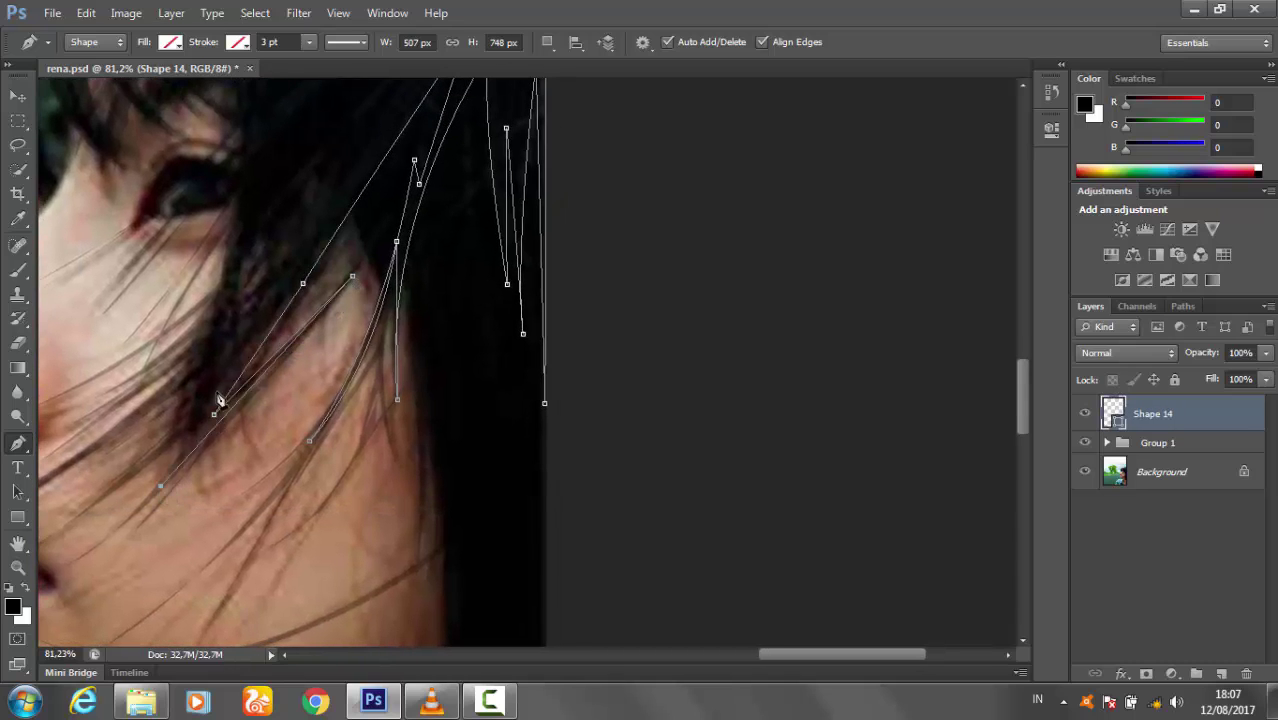
pyautogui.scroll(1, 168, 464)
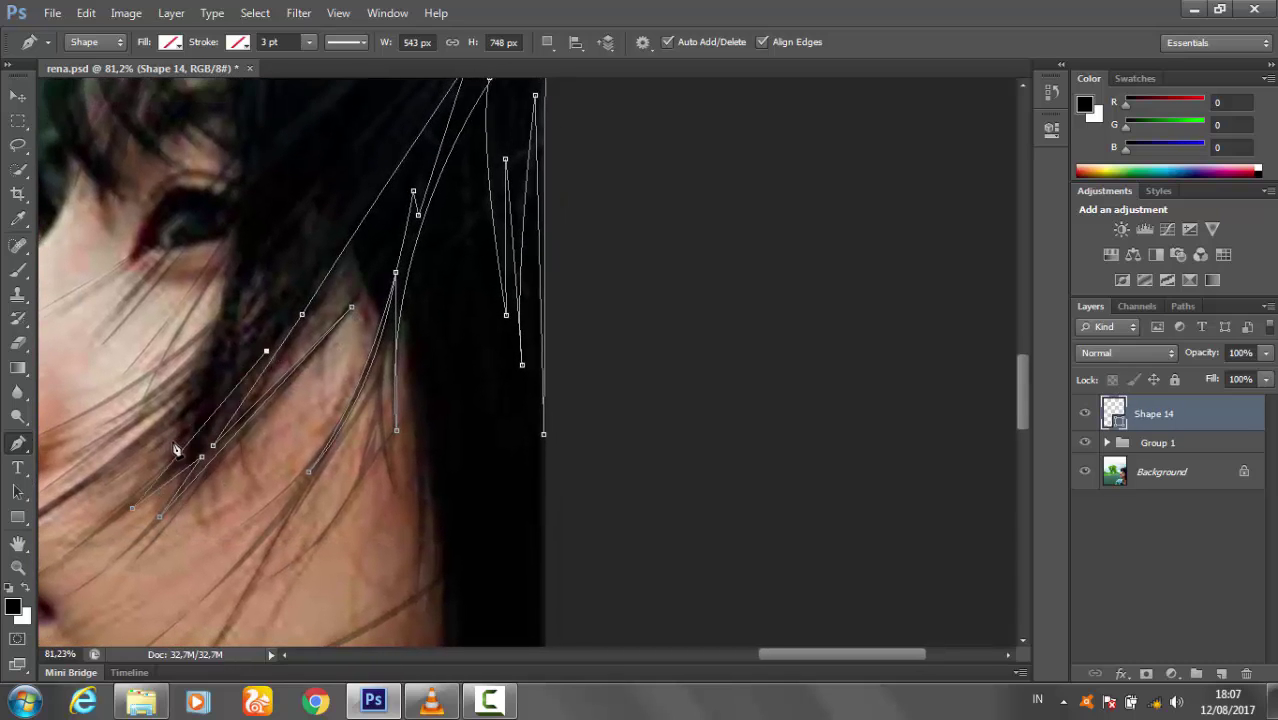
pyautogui.click(230, 363)
pyautogui.scroll(-1, 264, 403)
pyautogui.hscroll(-3, 264, 403)
pyautogui.click(174, 452)
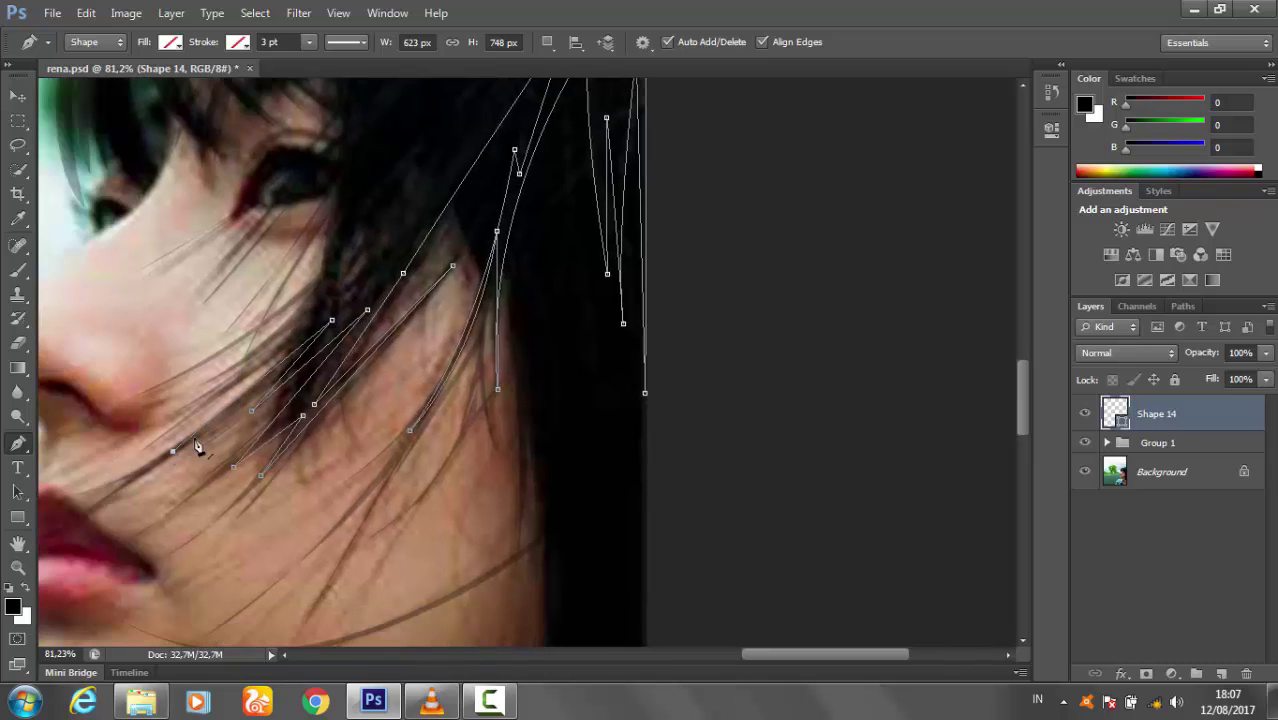
# - Add anchors higher in the hair and a curved anchor on a lower strand
pyautogui.scroll(1, 313, 357)
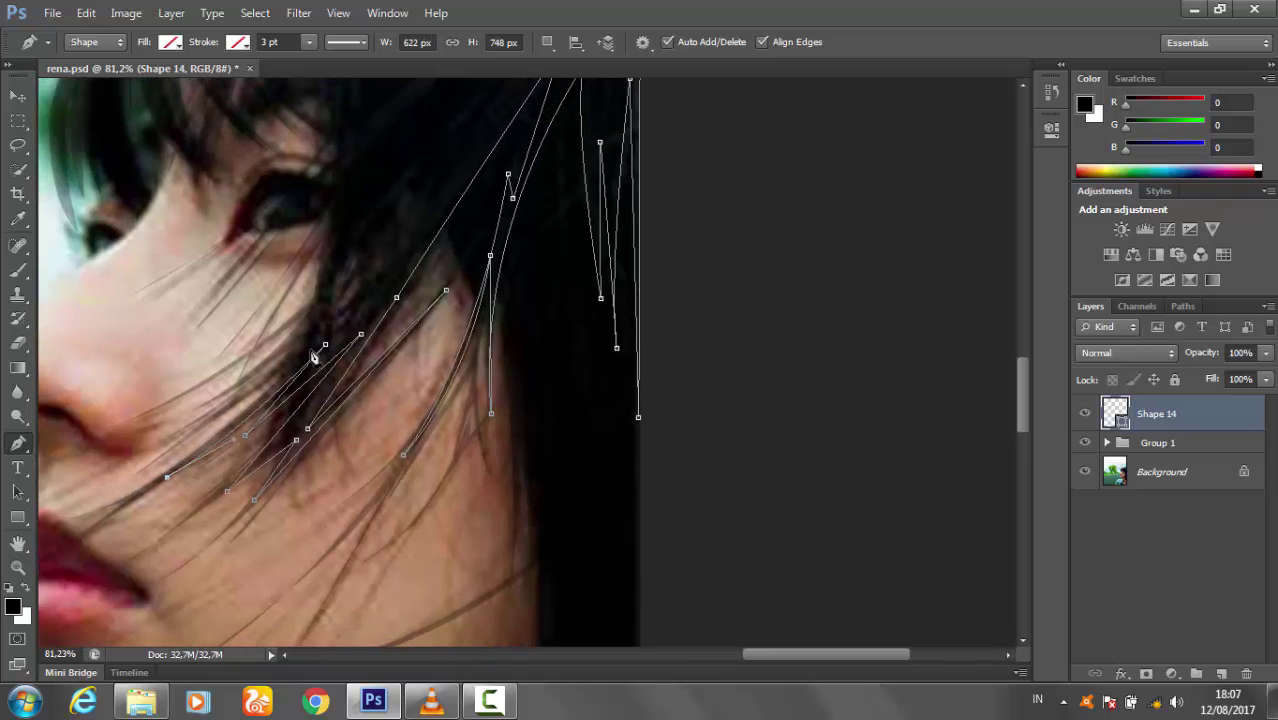
pyautogui.scroll(3, 377, 291)
pyautogui.hscroll(2, 377, 291)
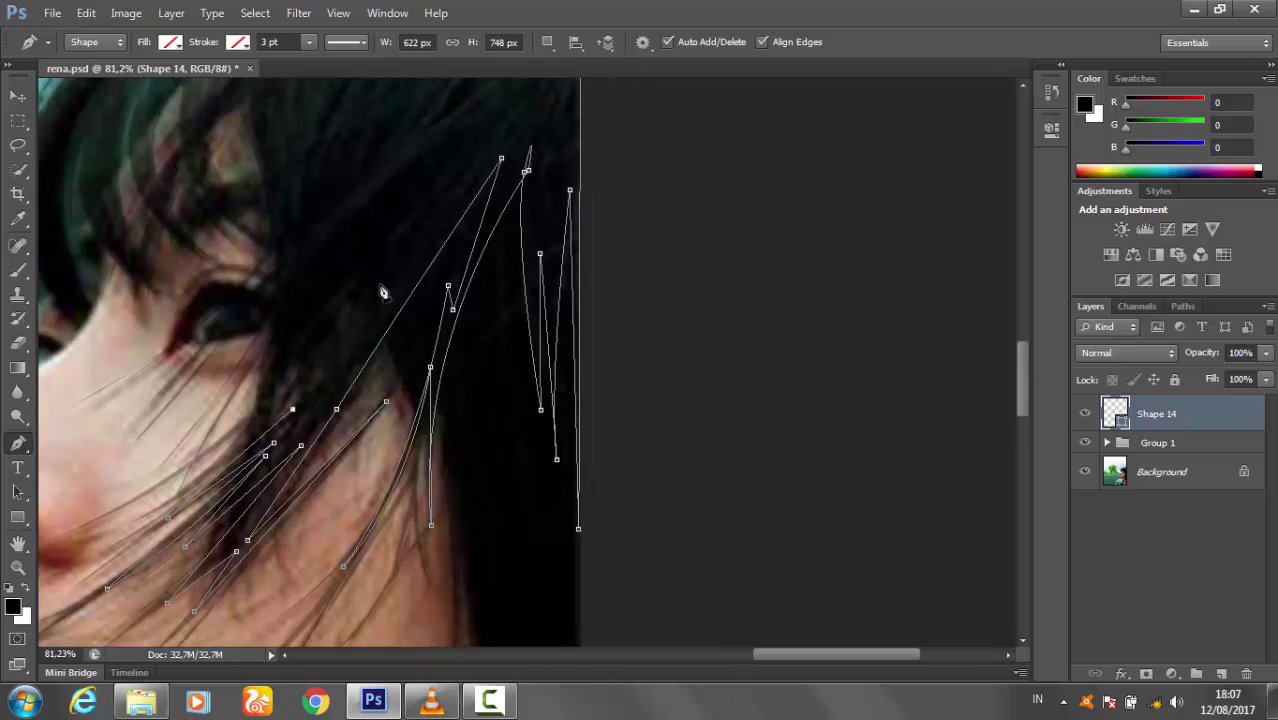
pyautogui.scroll(3, 298, 354)
pyautogui.hscroll(3, 298, 354)
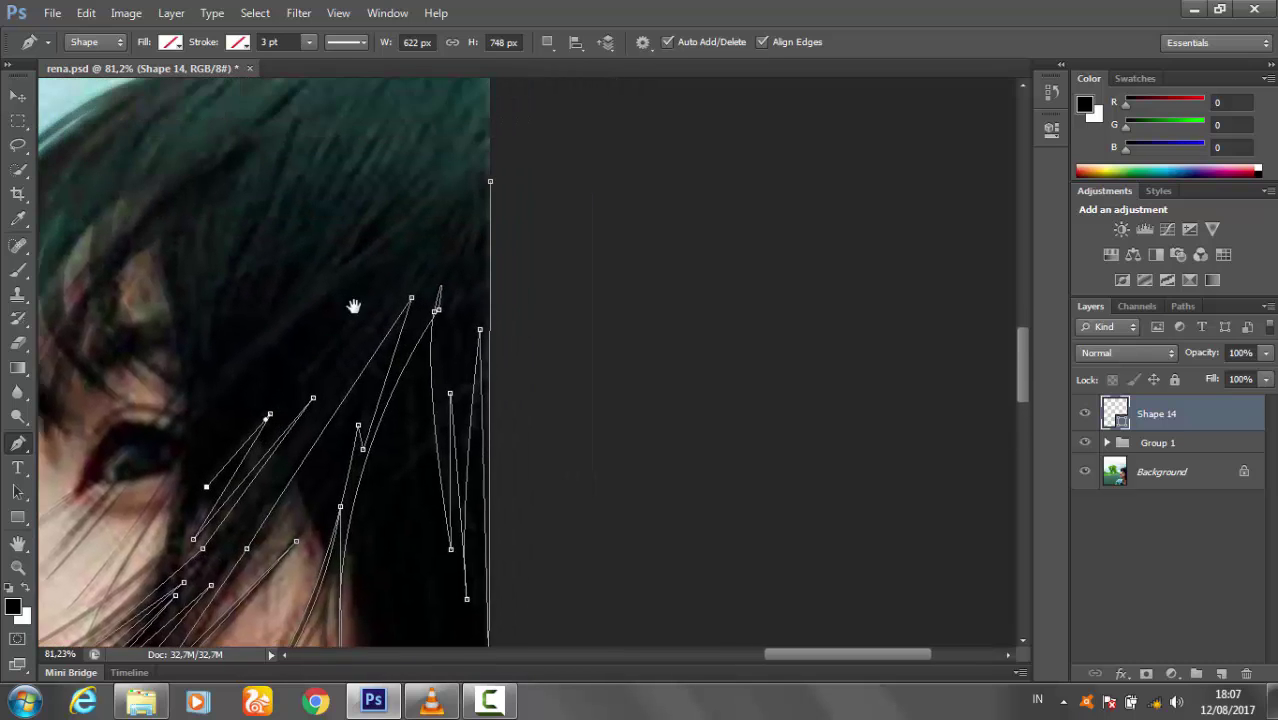
pyautogui.scroll(2, 280, 415)
pyautogui.hscroll(1, 280, 415)
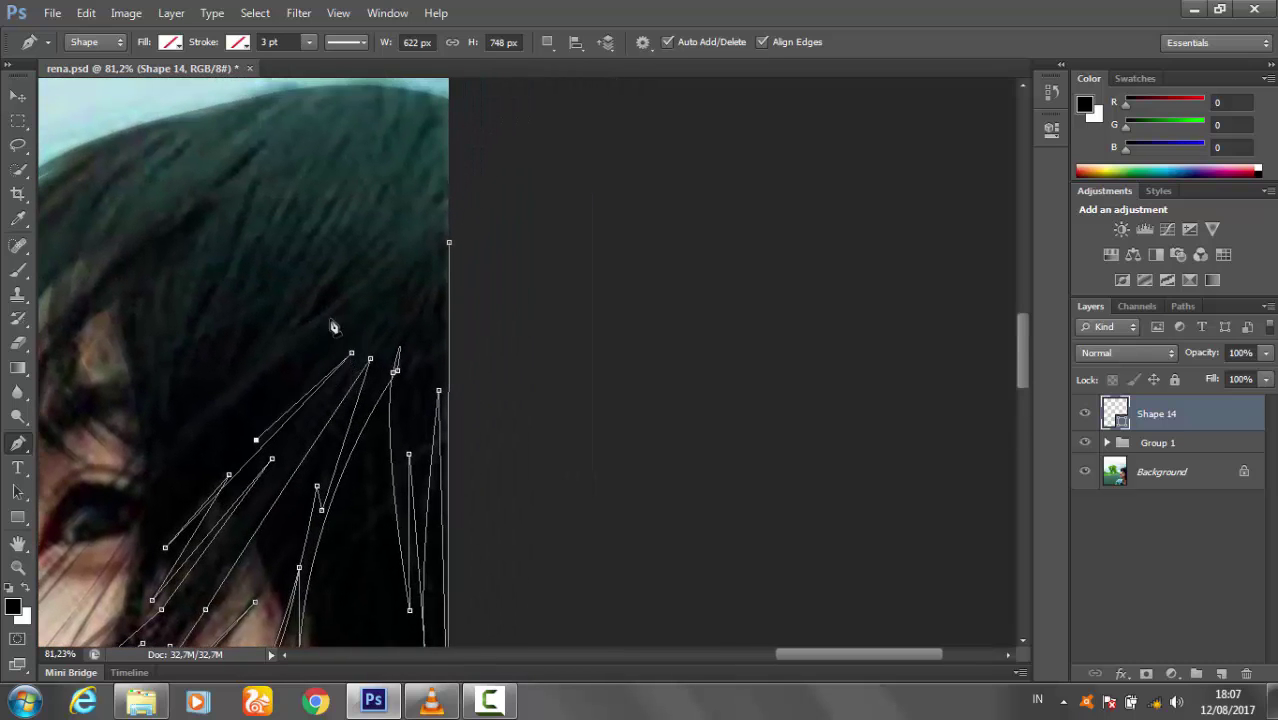
pyautogui.click(334, 324)
pyautogui.scroll(-3, 234, 394)
pyautogui.hscroll(-2, 234, 394)
pyautogui.moveTo(171, 430); pyautogui.dragTo(100, 500)
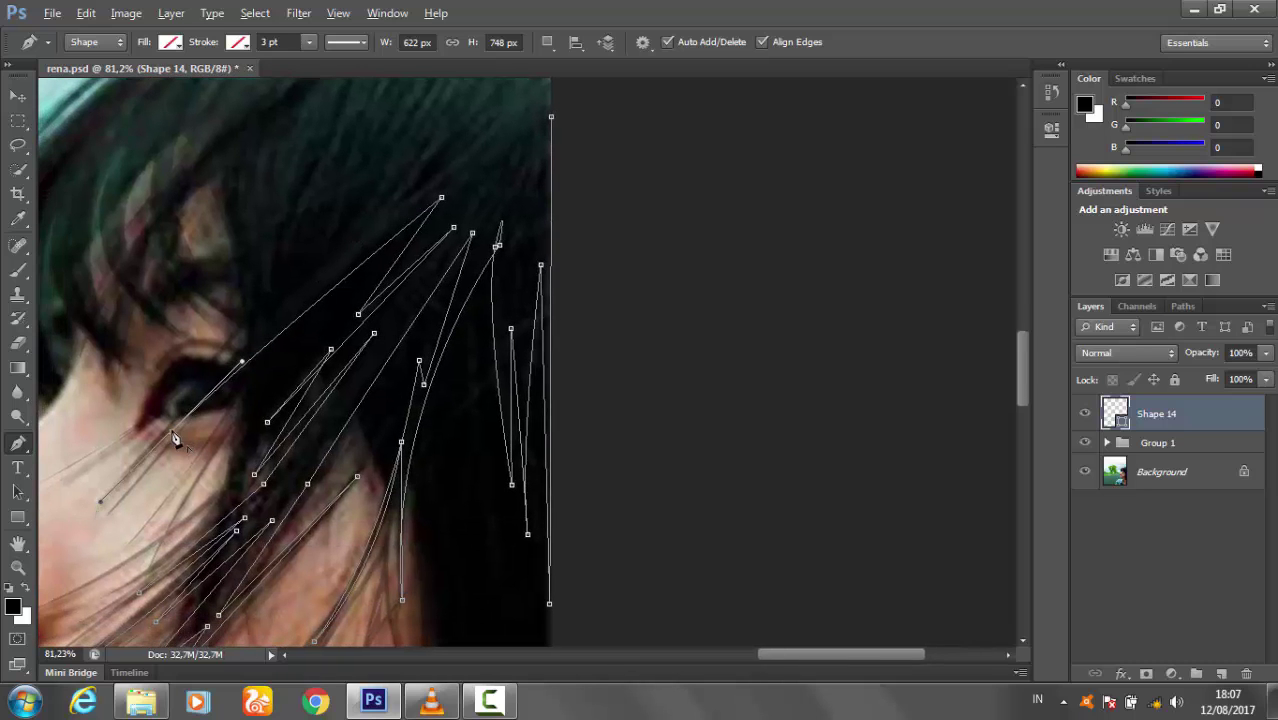
pyautogui.scroll(2, 196, 403)
pyautogui.hscroll(2, 196, 403)
pyautogui.click(288, 322)
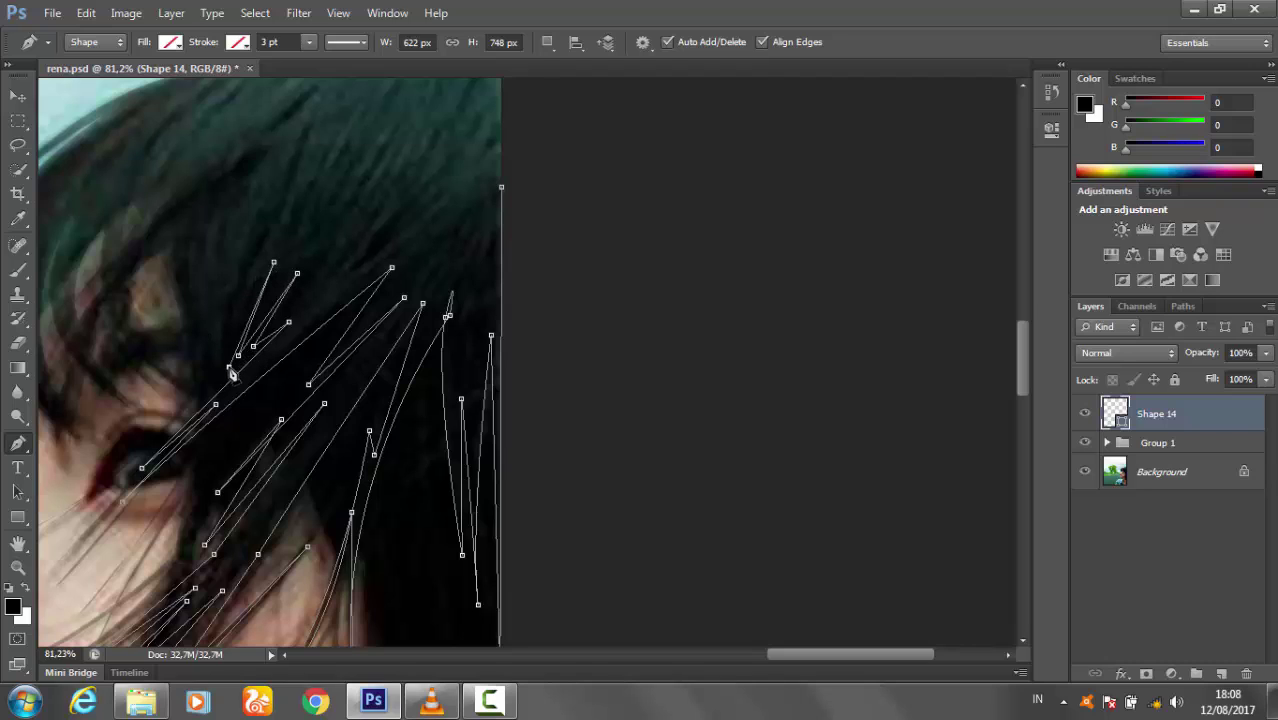
# - Trace a fringe strand on Shape 14 with curved anchors down to a sharp tip
pyautogui.moveTo(215, 388); pyautogui.dragTo(214, 426)
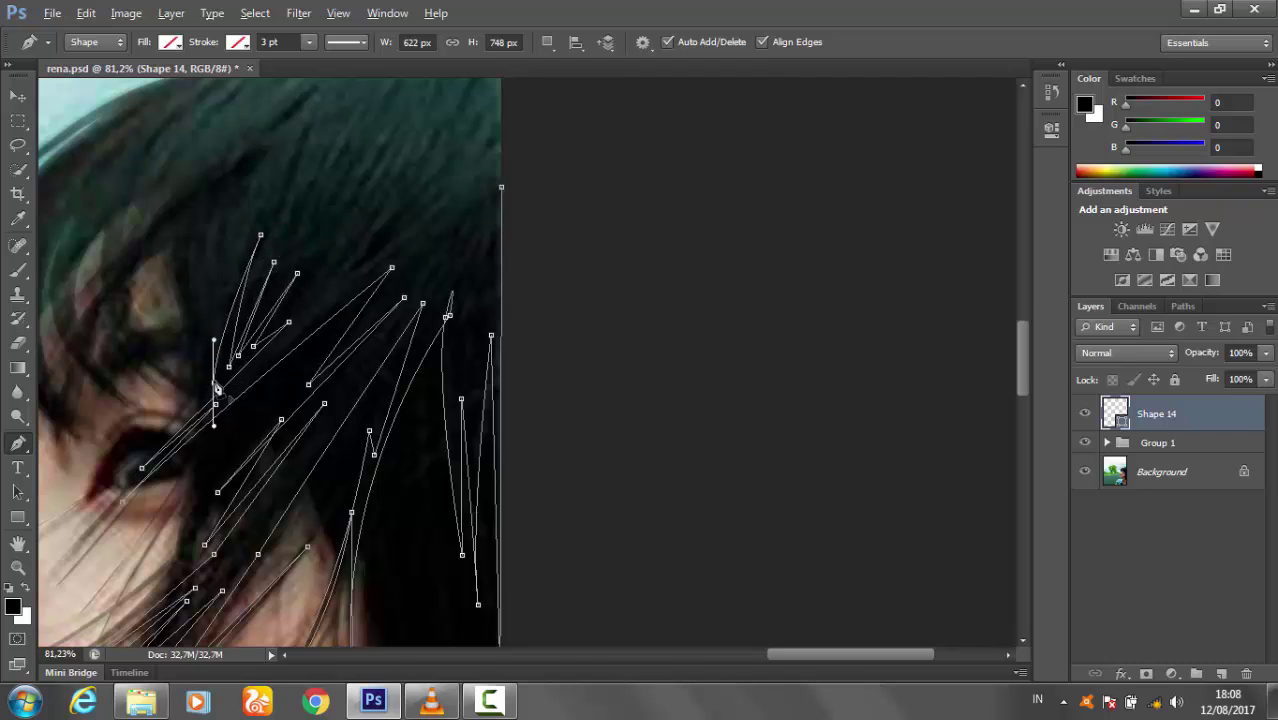
pyautogui.click(203, 395)
pyautogui.scroll(2, 222, 337)
pyautogui.hscroll(-5, 382, 213)
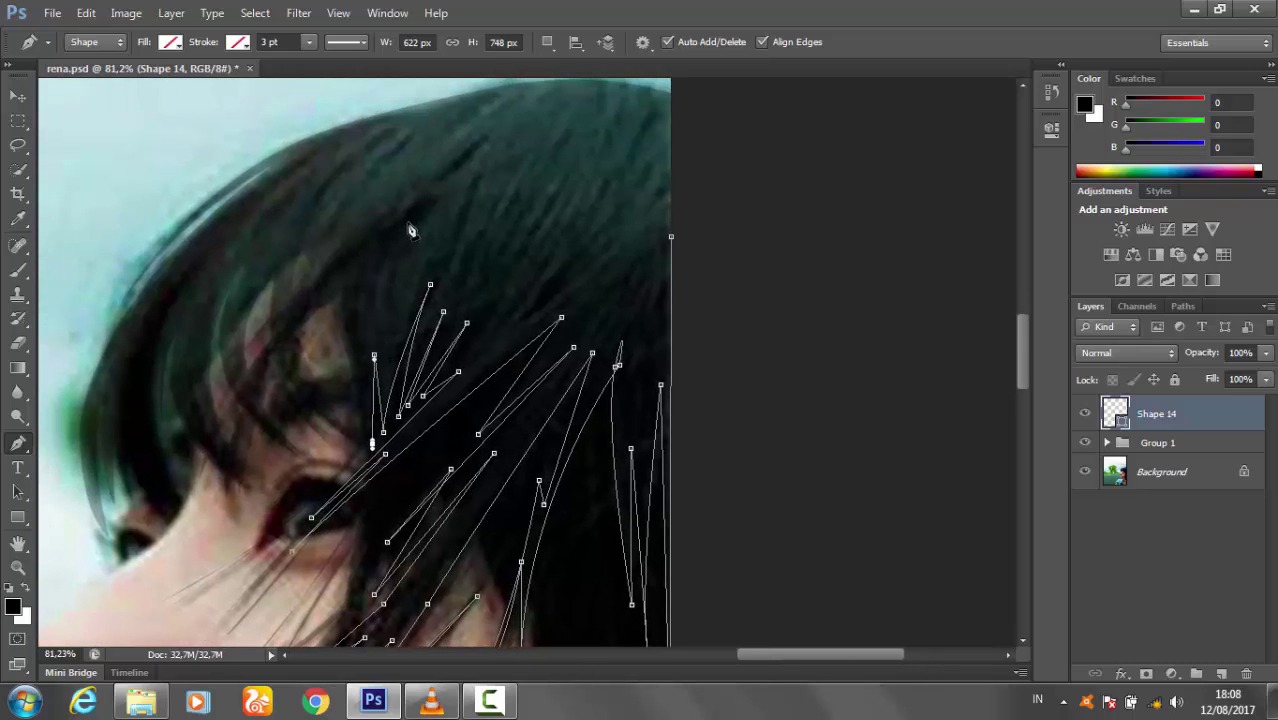
pyautogui.moveTo(410, 231); pyautogui.dragTo(505, 132)
pyautogui.keyDown('alt'); pyautogui.click(408, 229); pyautogui.keyUp('alt')
pyautogui.moveTo(240, 436)
pyautogui.mouseDown()
pyautogui.moveTo(176, 586)
pyautogui.moveTo(191, 583)
pyautogui.mouseUp()
pyautogui.click(325, 281)
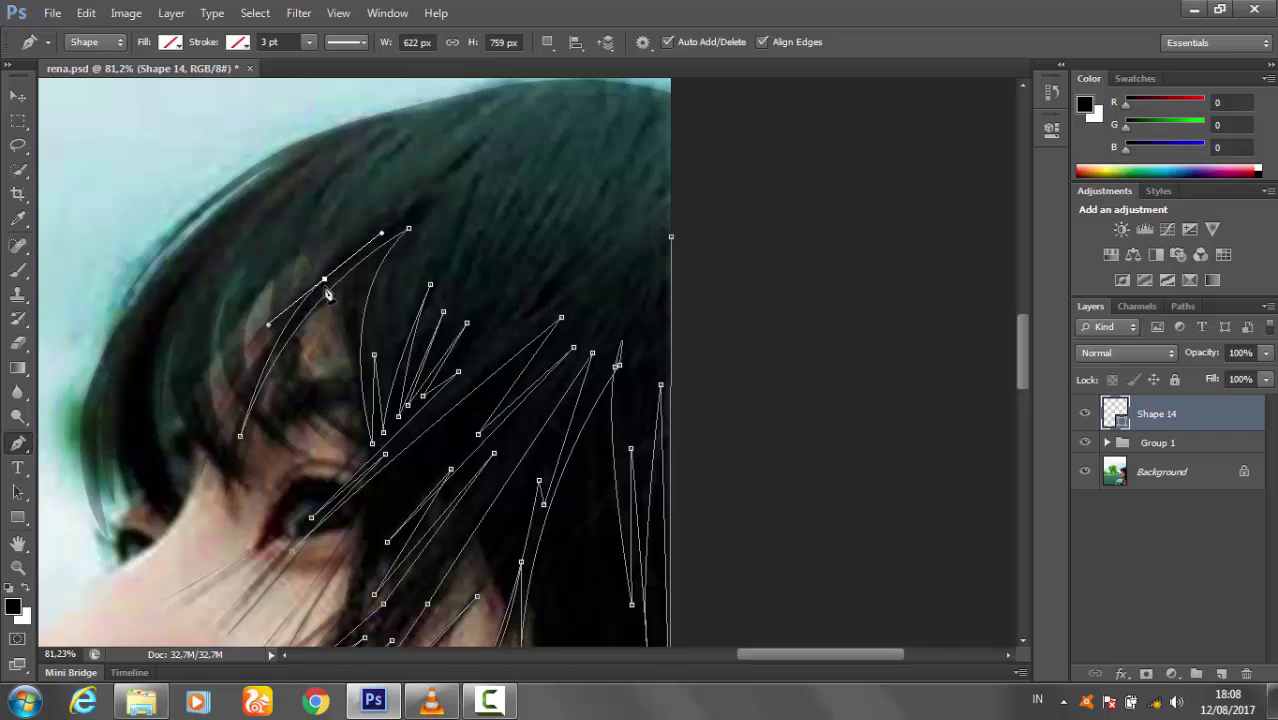
pyautogui.moveTo(298, 332); pyautogui.dragTo(211, 455)
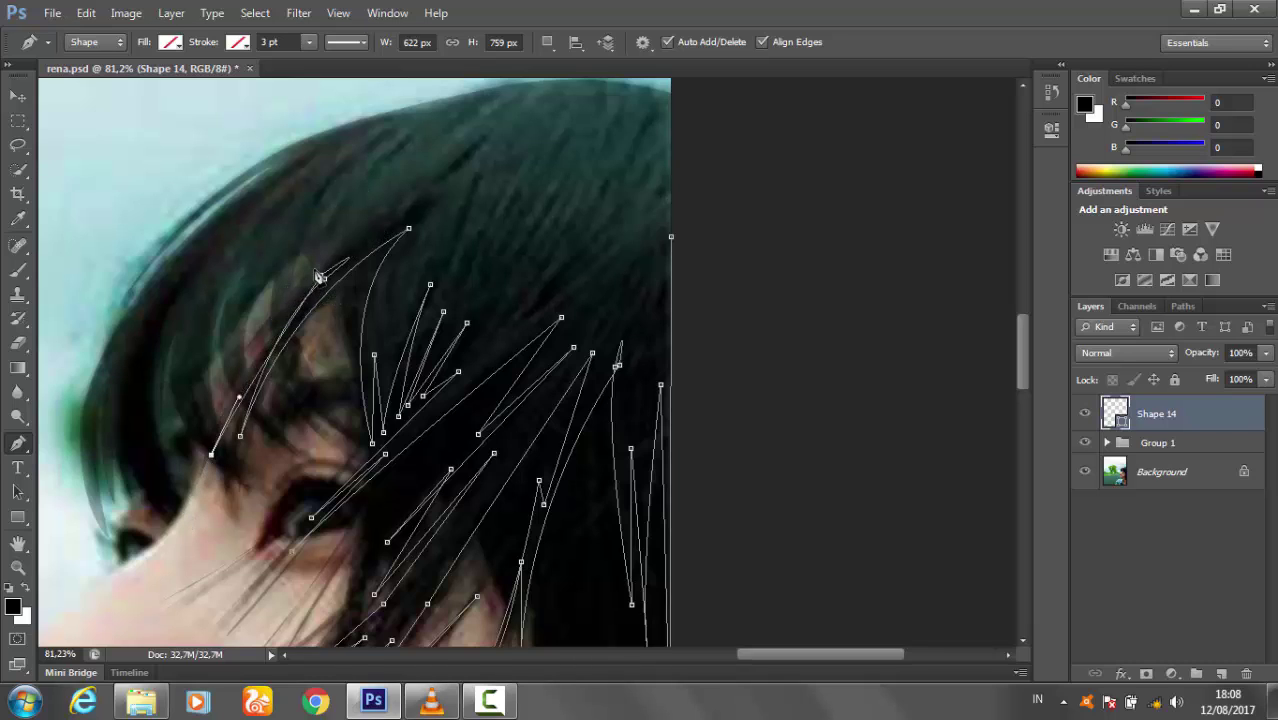
pyautogui.moveTo(337, 261); pyautogui.dragTo(325, 252)
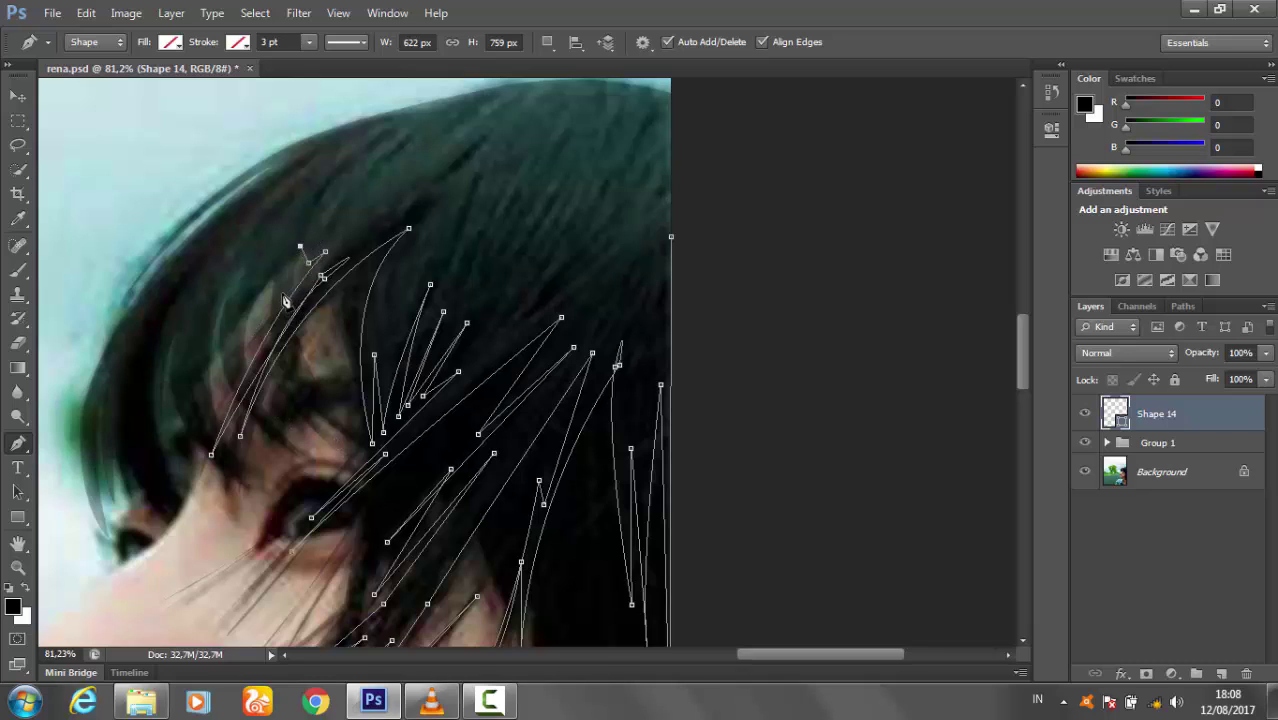
# - Zoom in above the eye and add pointed strand-tip anchors, undoing one misplaced point
pyautogui.moveTo(279, 319); pyautogui.dragTo(302, 335)
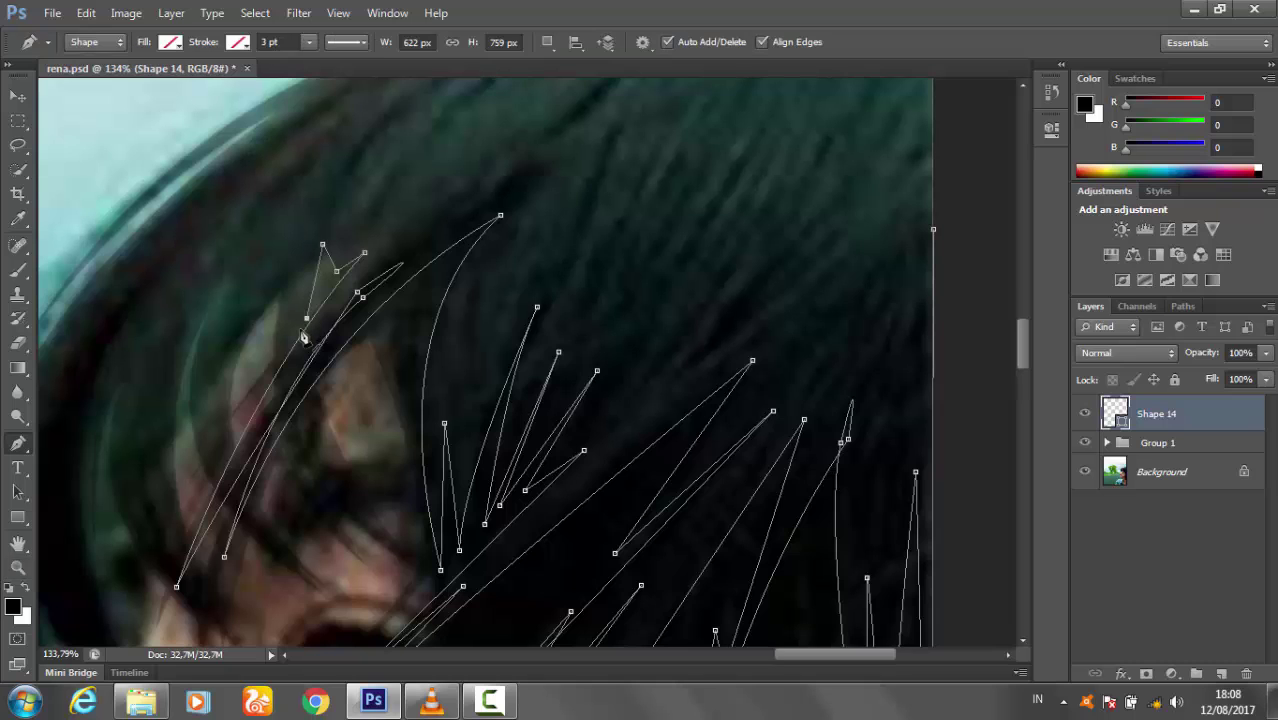
pyautogui.scroll(-3, 280, 265)
pyautogui.click(285, 158)
pyautogui.click(230, 363)
pyautogui.click(196, 258)
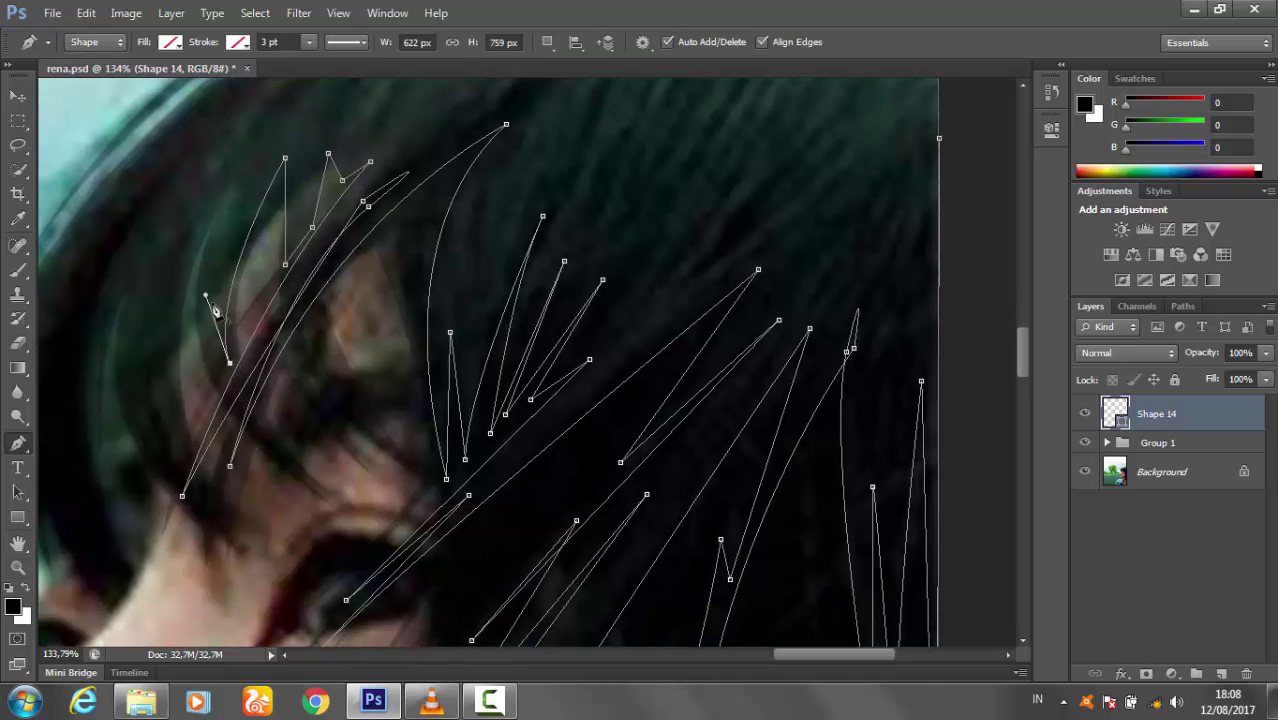
pyautogui.click(243, 180)
pyautogui.click(290, 100)
pyautogui.hotkey('ctrl', 'z')
# - Extend the outline to the strand's lower tip and curve the new point along it
pyautogui.click(123, 272)
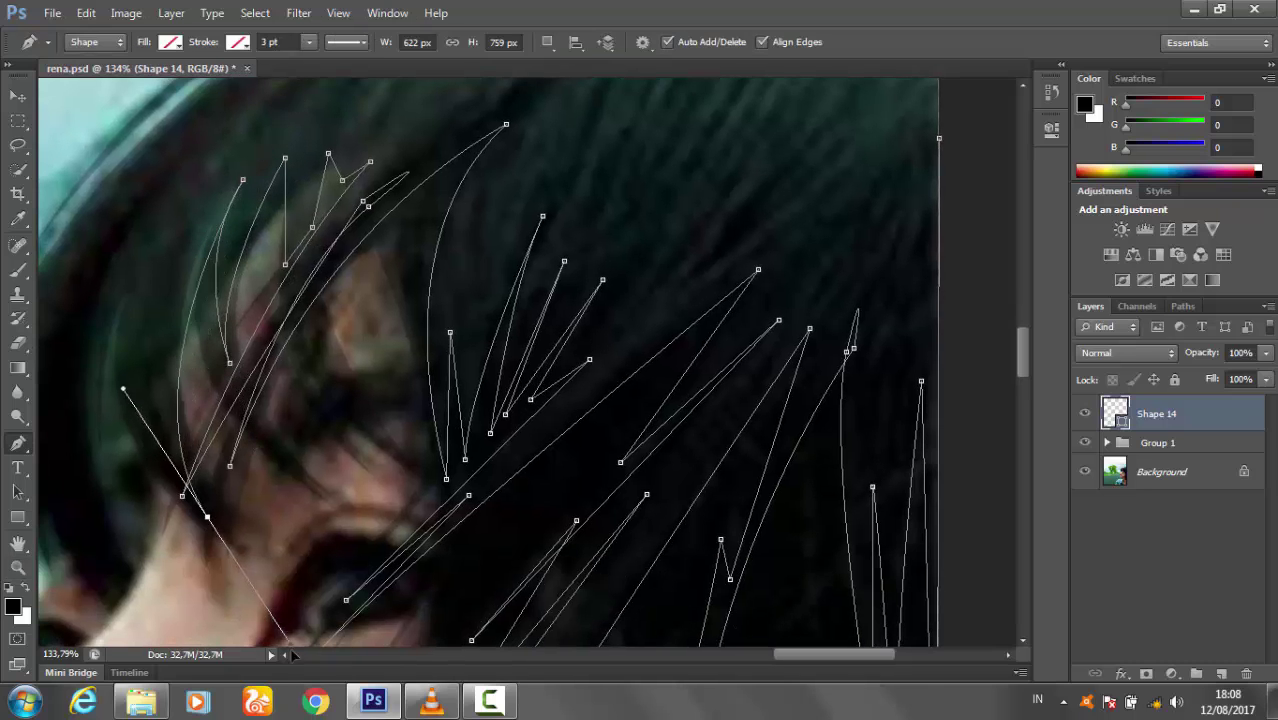
pyautogui.scroll(-4, 180, 400)
pyautogui.click(206, 386)
pyautogui.scroll(3, 220, 345)
pyautogui.hscroll(-4, 220, 345)
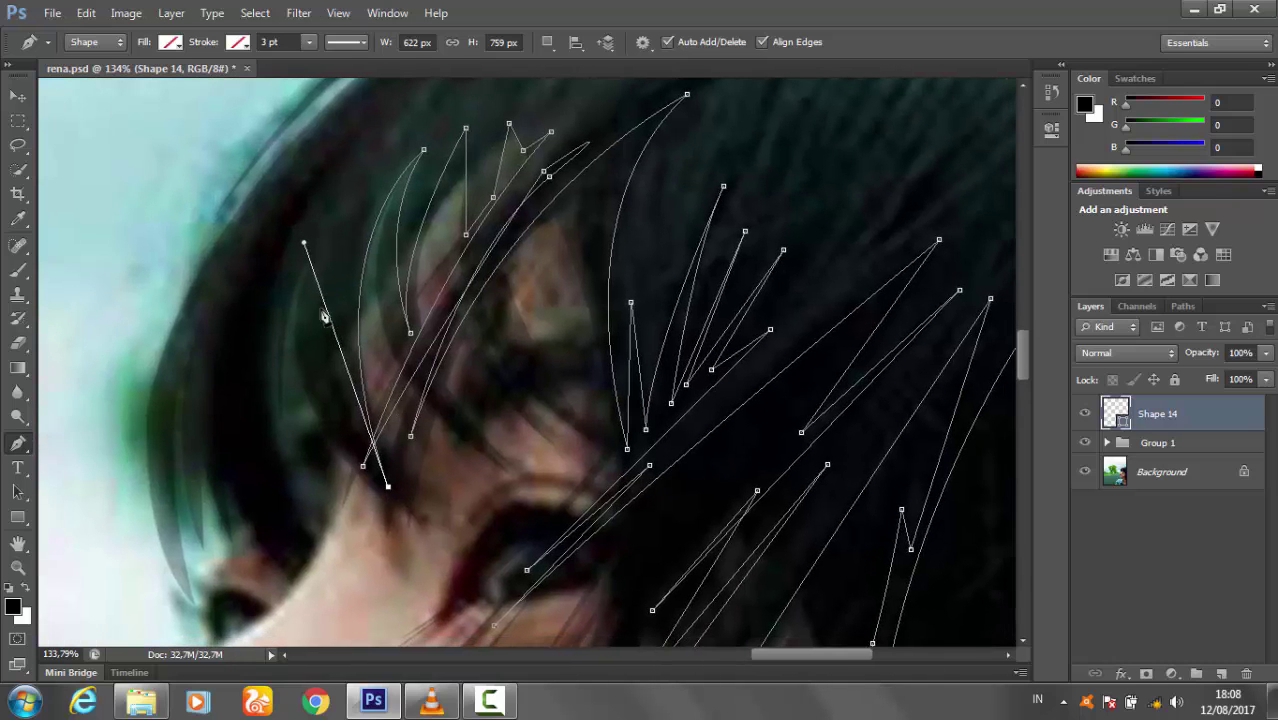
pyautogui.moveTo(340, 446); pyautogui.dragTo(372, 510)
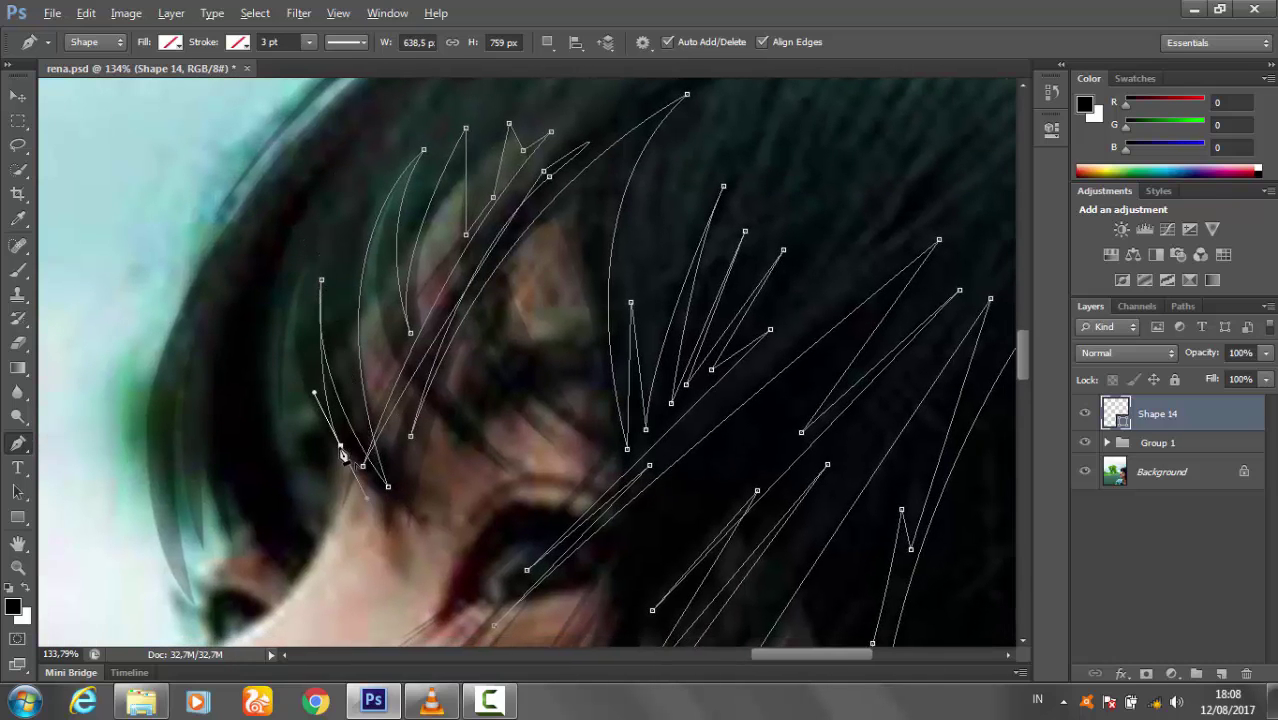
# - Add curved points along the left strand and outer hair edge, extending beside the nose
pyautogui.moveTo(319, 245); pyautogui.dragTo(358, 138)
pyautogui.moveTo(282, 402); pyautogui.dragTo(292, 490)
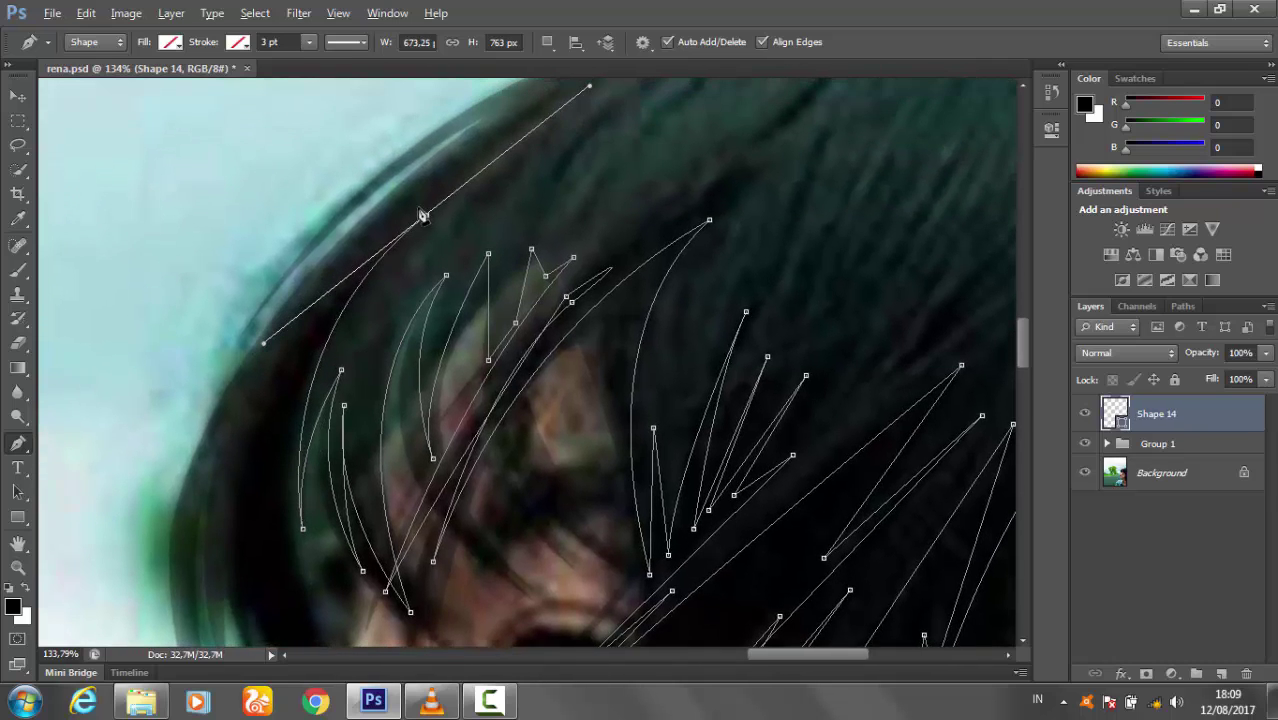
pyautogui.moveTo(308, 181)
pyautogui.mouseDown()
pyautogui.moveTo(348, 270)
pyautogui.moveTo(360, 130)
pyautogui.mouseUp()
pyautogui.click(390, 580)
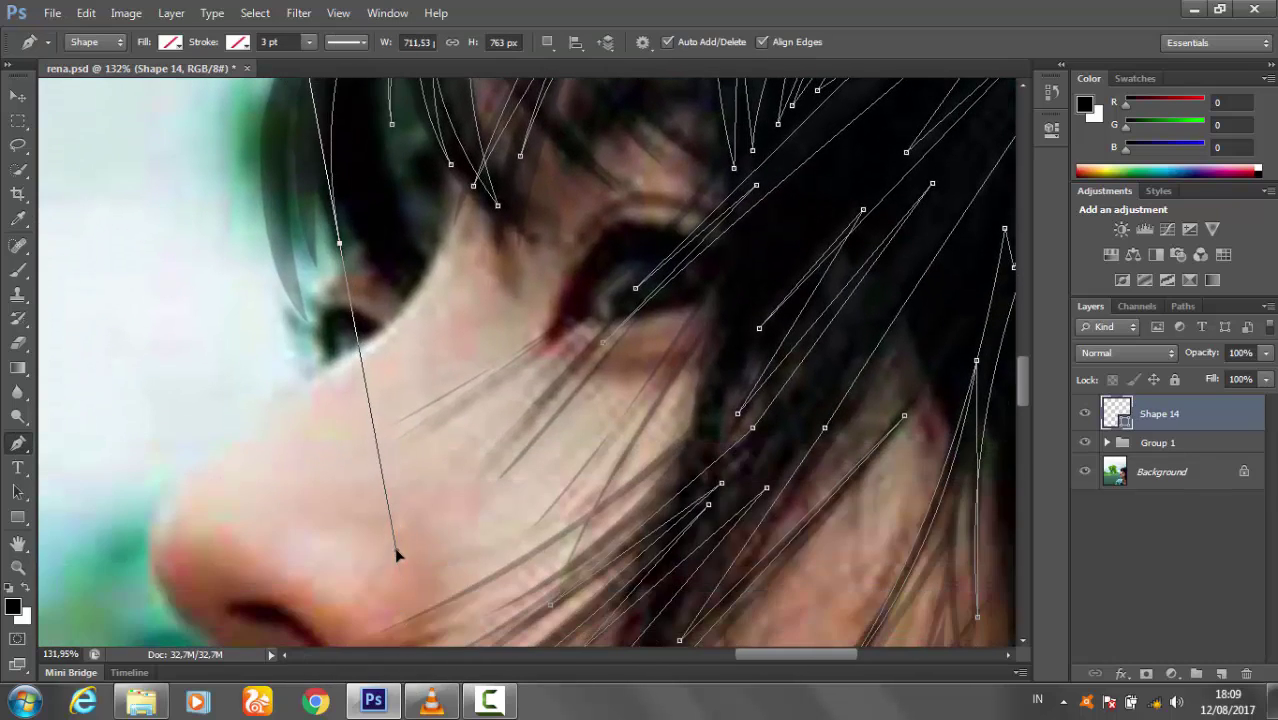
pyautogui.moveTo(501, 248); pyautogui.dragTo(575, 448)
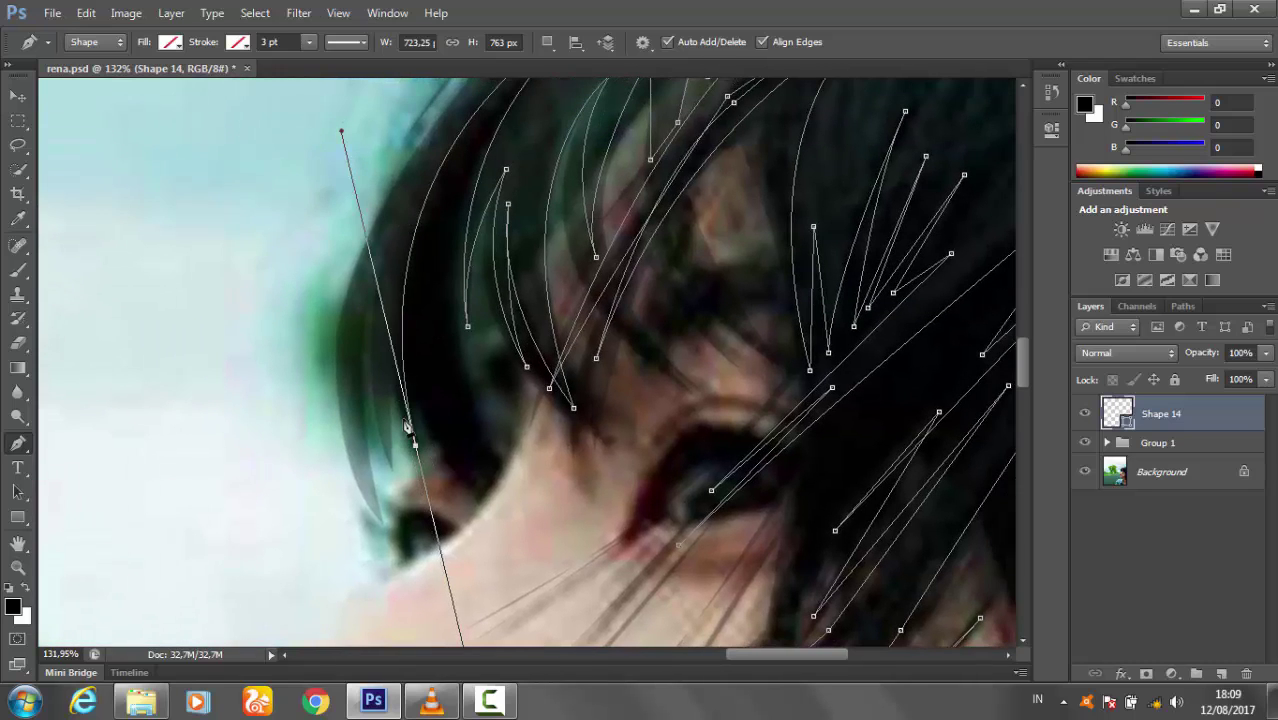
# - Add curved points beside the eye and up the outer hair edge toward the crown
pyautogui.moveTo(398, 243); pyautogui.dragTo(422, 172)
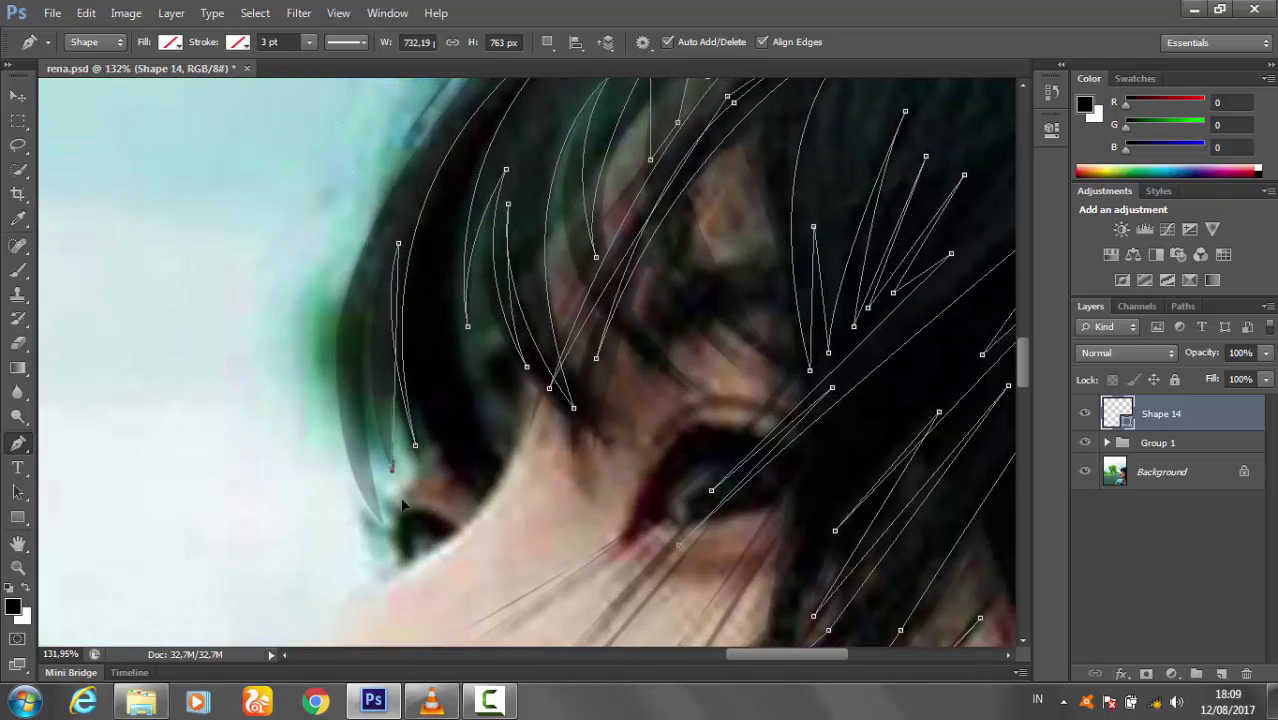
pyautogui.moveTo(394, 465); pyautogui.dragTo(426, 550)
pyautogui.moveTo(413, 332); pyautogui.dragTo(402, 410)
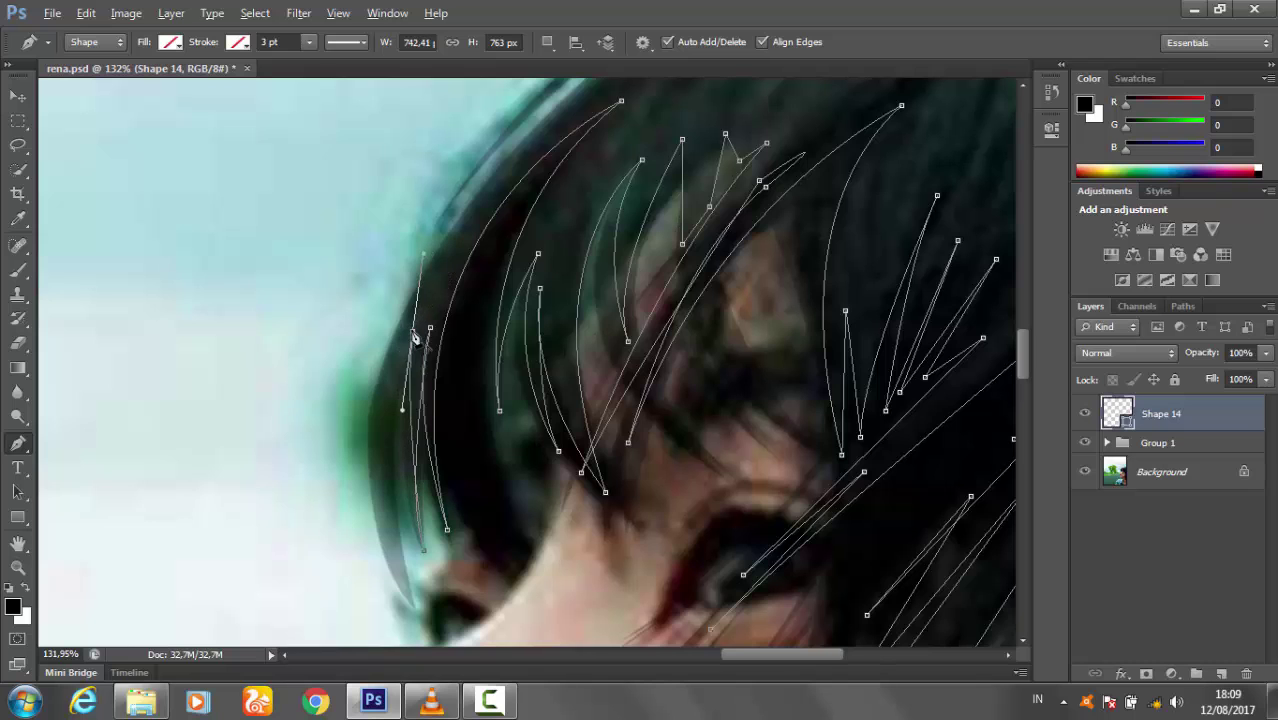
pyautogui.scroll(-3, 388, 600)
pyautogui.click(399, 442)
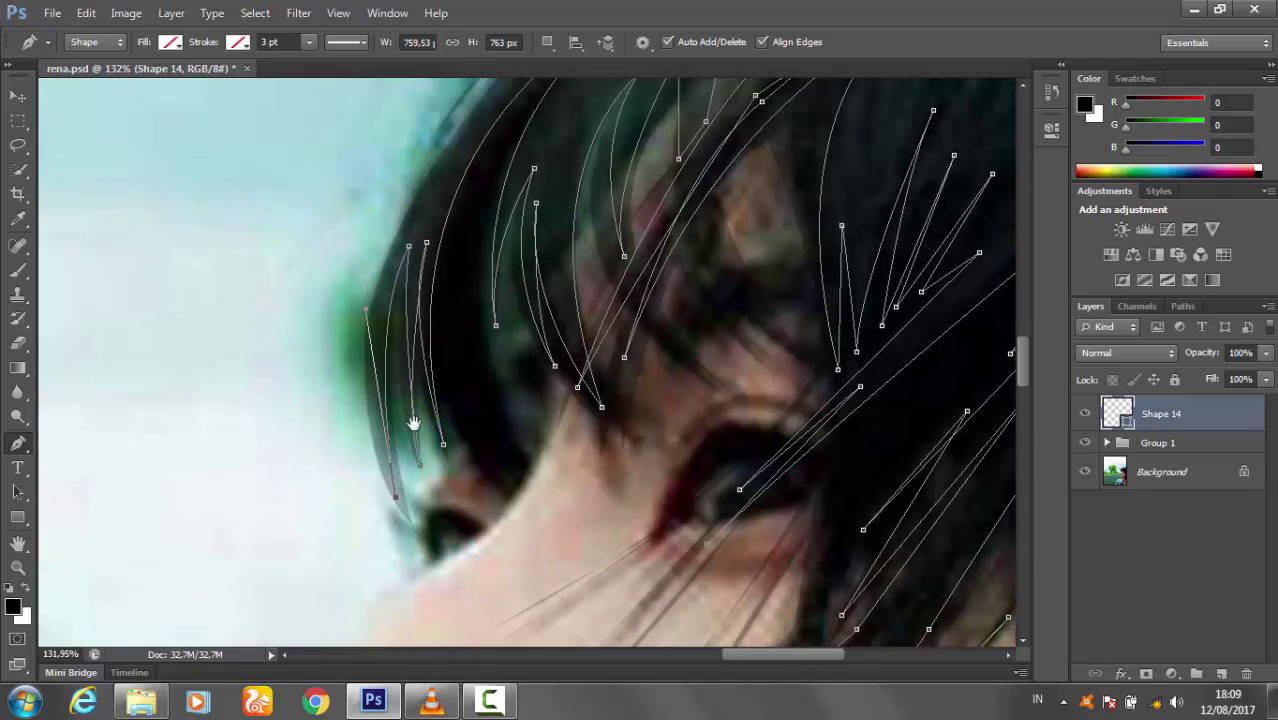
pyautogui.scroll(3, 411, 310)
pyautogui.moveTo(409, 308); pyautogui.dragTo(305, 448)
pyautogui.moveTo(407, 306)
pyautogui.mouseDown()
pyautogui.moveTo(372, 478)
pyautogui.moveTo(339, 530)
pyautogui.mouseUp()
# - Continue the Shape 14 path with curved points along the top of the head to the right
pyautogui.moveTo(565, 262); pyautogui.dragTo(606, 242)
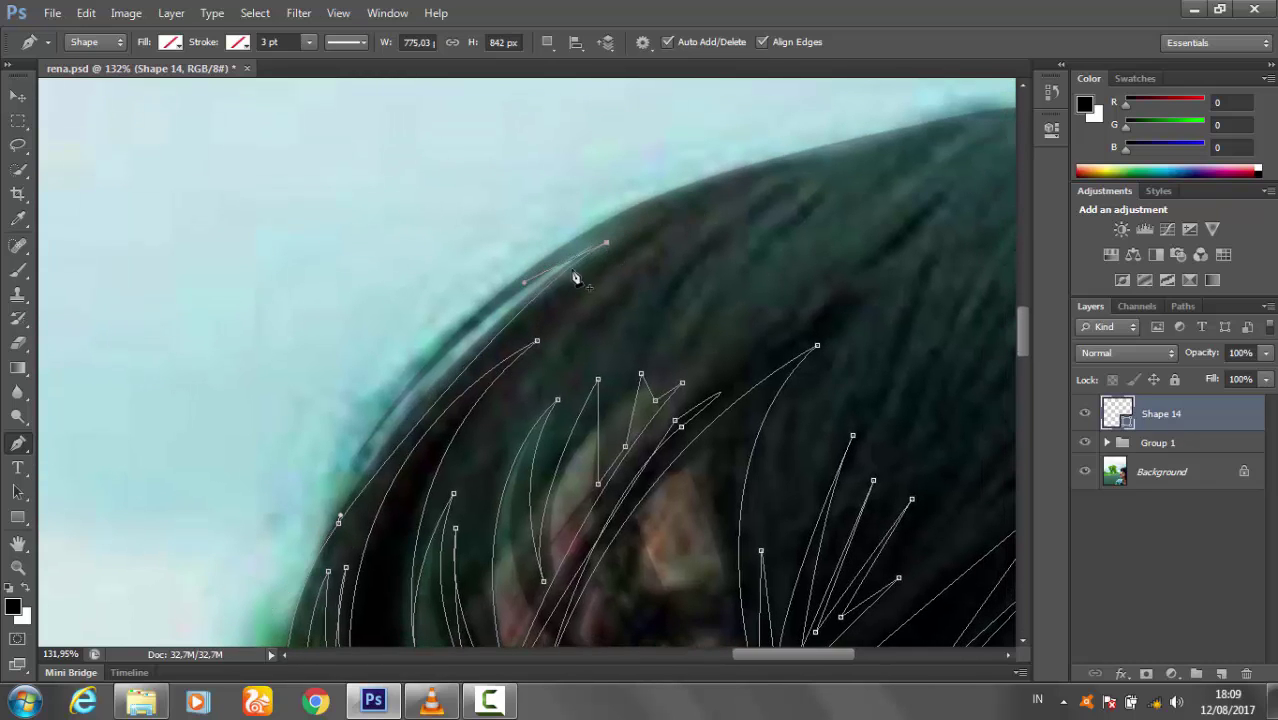
pyautogui.scroll(2, 522, 342)
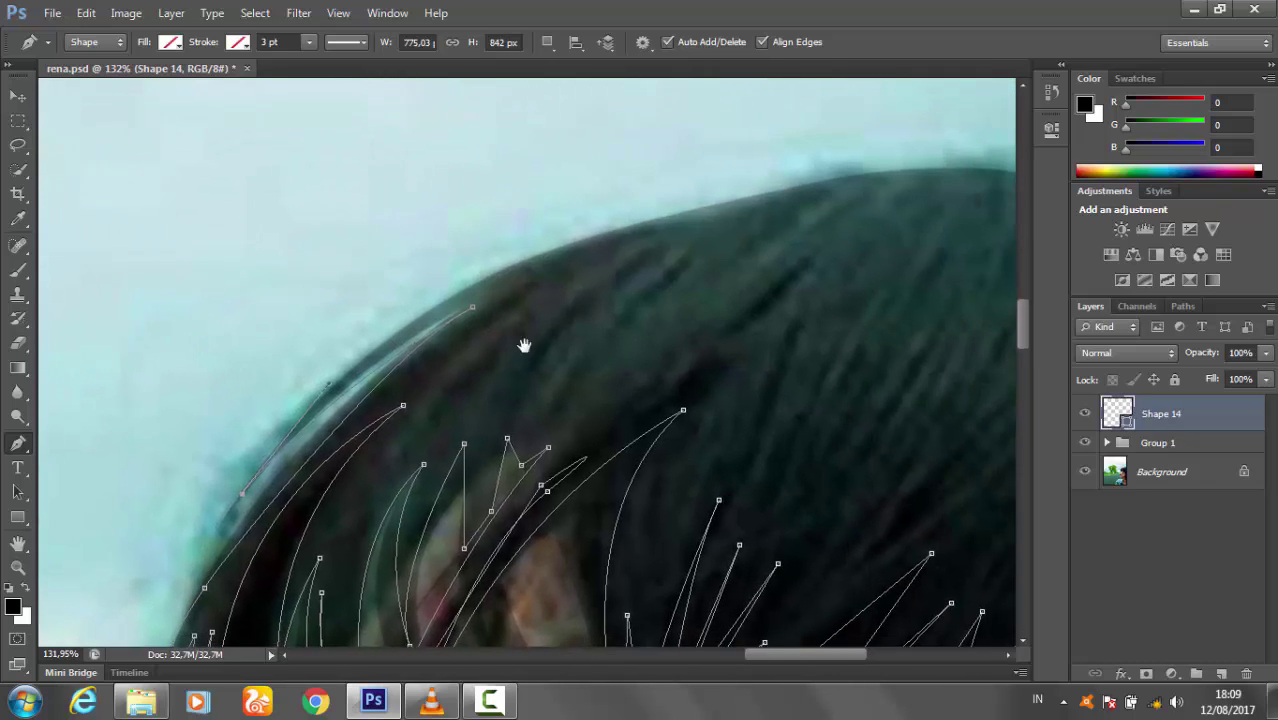
pyautogui.hscroll(3, 522, 342)
pyautogui.moveTo(573, 240); pyautogui.dragTo(808, 195)
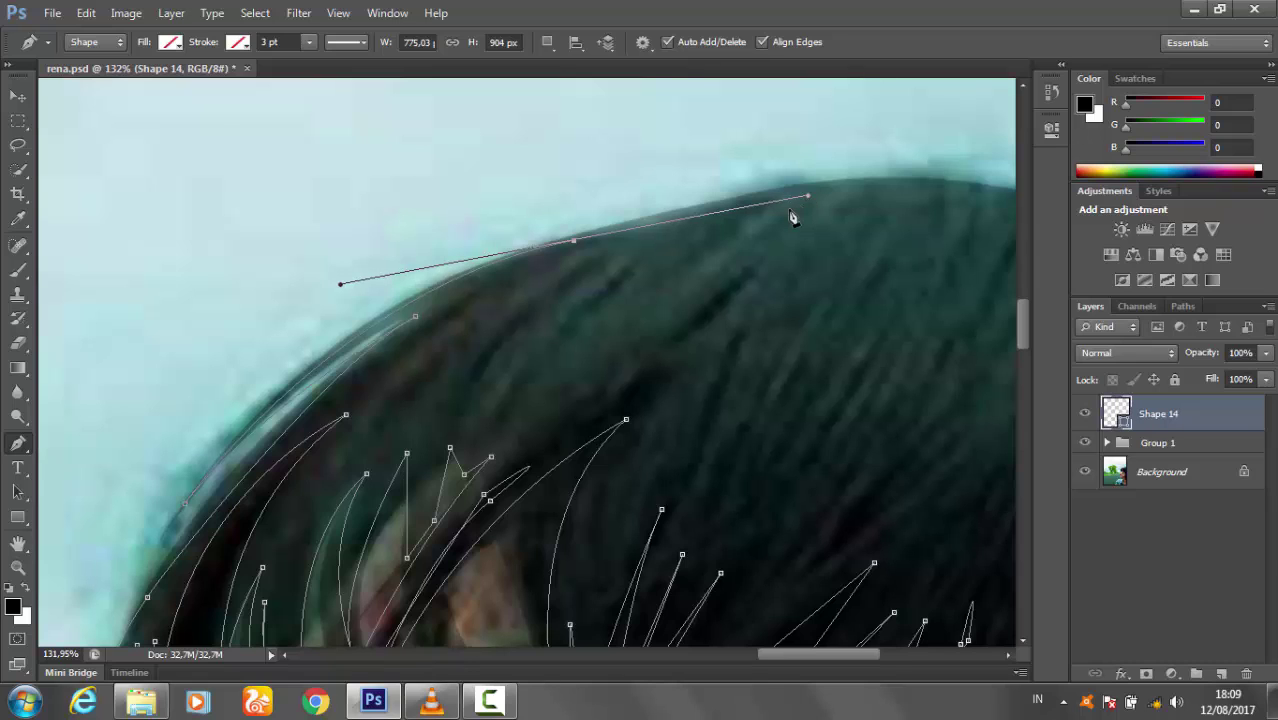
pyautogui.hscroll(3, 791, 218)
pyautogui.moveTo(576, 191); pyautogui.dragTo(731, 143)
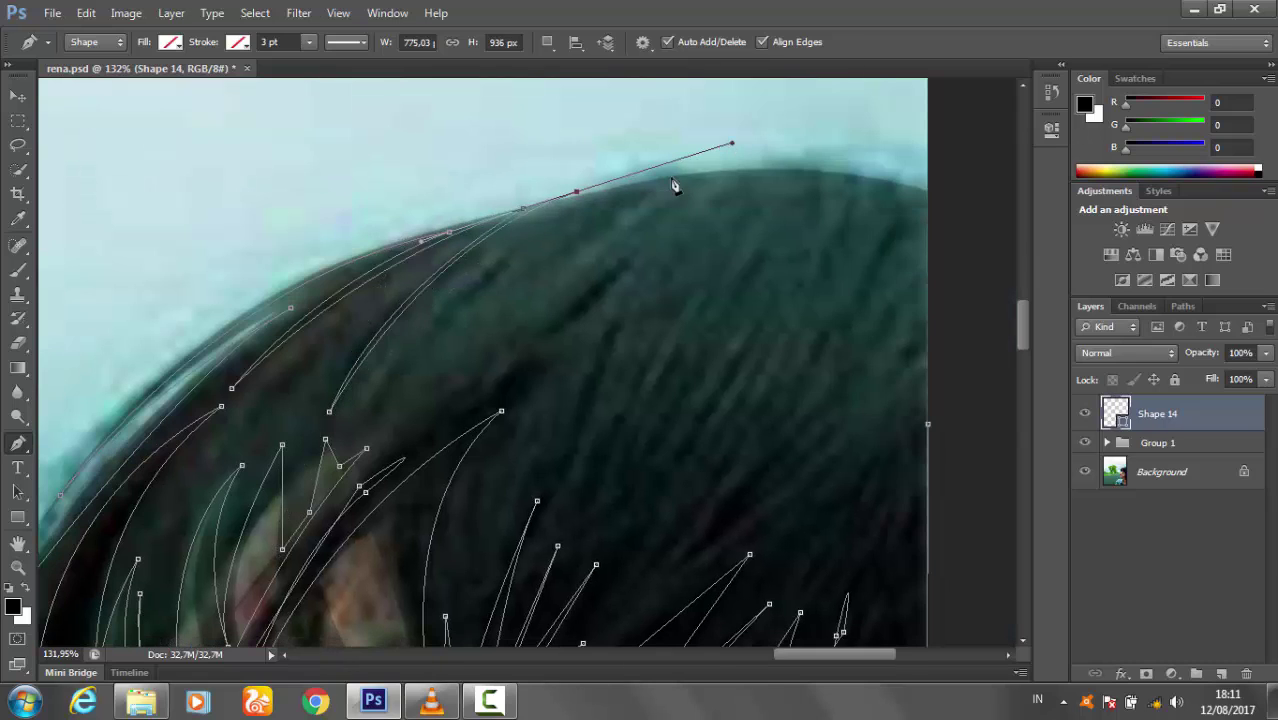
pyautogui.moveTo(577, 197); pyautogui.dragTo(577, 205)
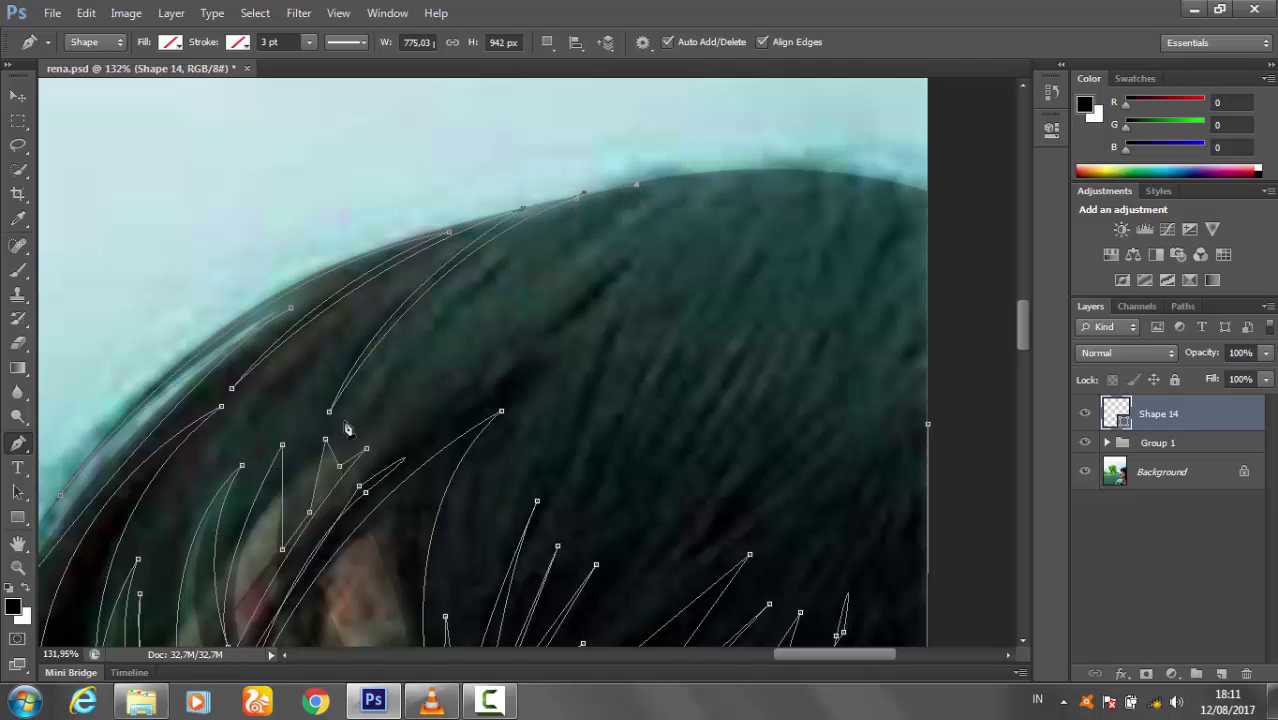
pyautogui.scroll(1, 370, 413)
pyautogui.hscroll(2, 370, 413)
pyautogui.click(586, 225)
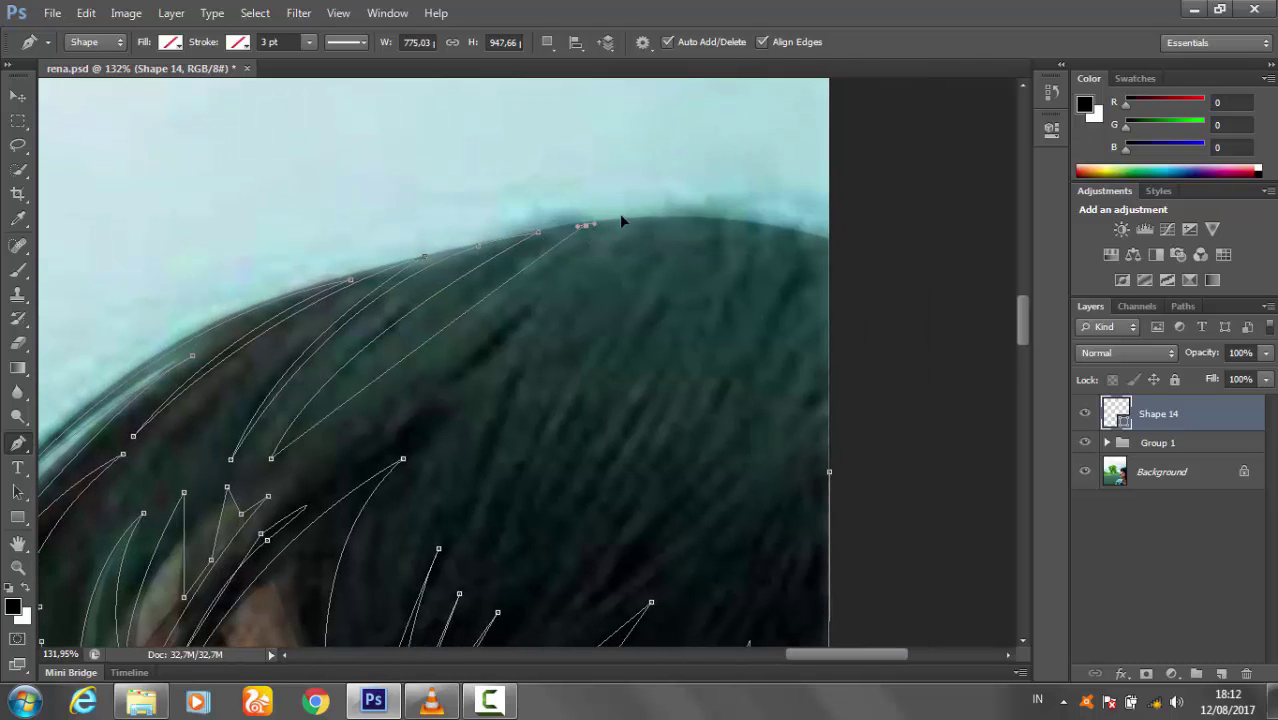
pyautogui.moveTo(621, 221); pyautogui.dragTo(742, 192)
# - Make the last hairline point a sharp corner and zoom out to view the whole outline
pyautogui.press('z')
pyautogui.moveTo(608, 368); pyautogui.dragTo(600, 400)
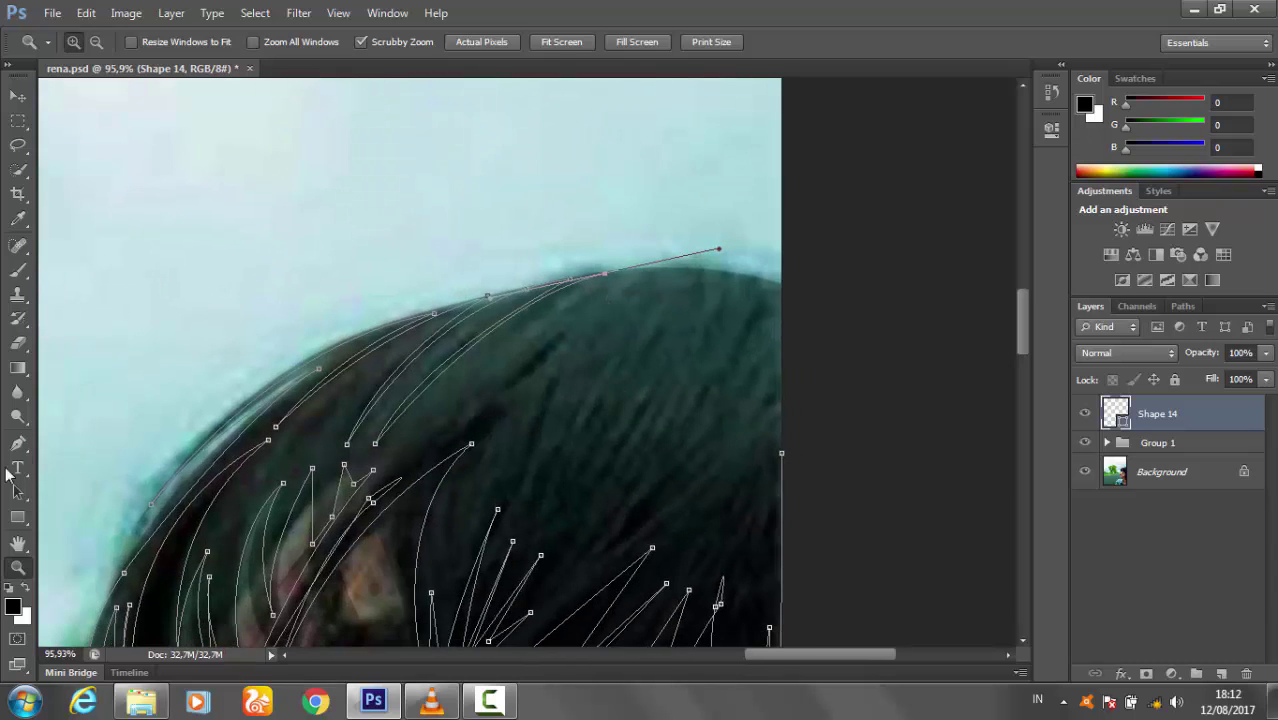
pyautogui.click(17, 443)
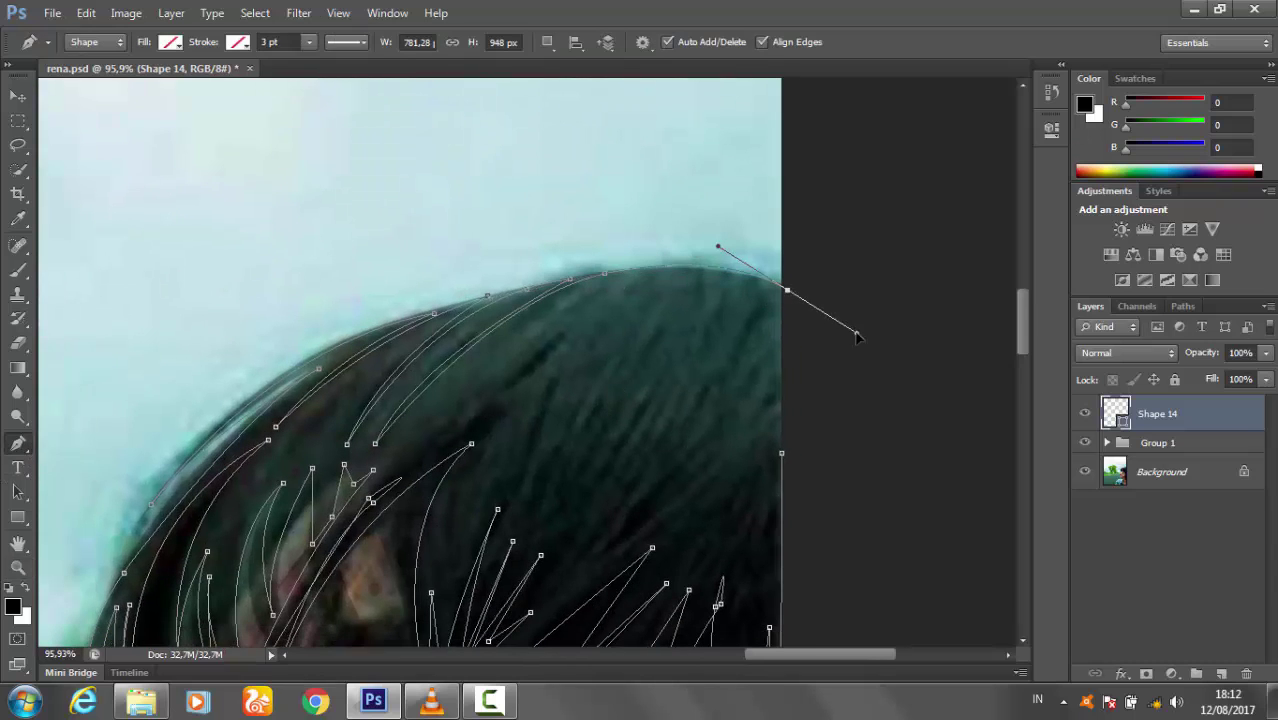
pyautogui.keyDown('alt'); pyautogui.click(786, 289); pyautogui.keyUp('alt')
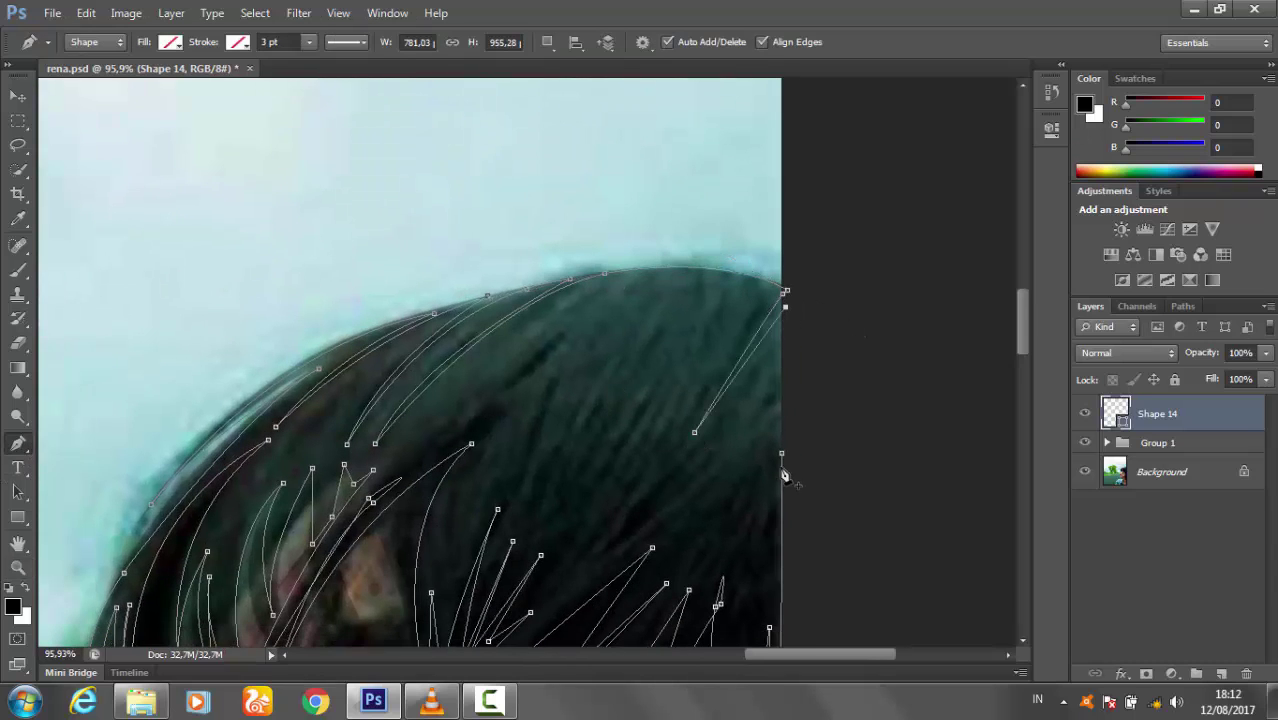
pyautogui.press('z')
pyautogui.moveTo(801, 436)
pyautogui.mouseDown()
pyautogui.moveTo(607, 225)
pyautogui.moveTo(83, 313)
pyautogui.mouseUp()
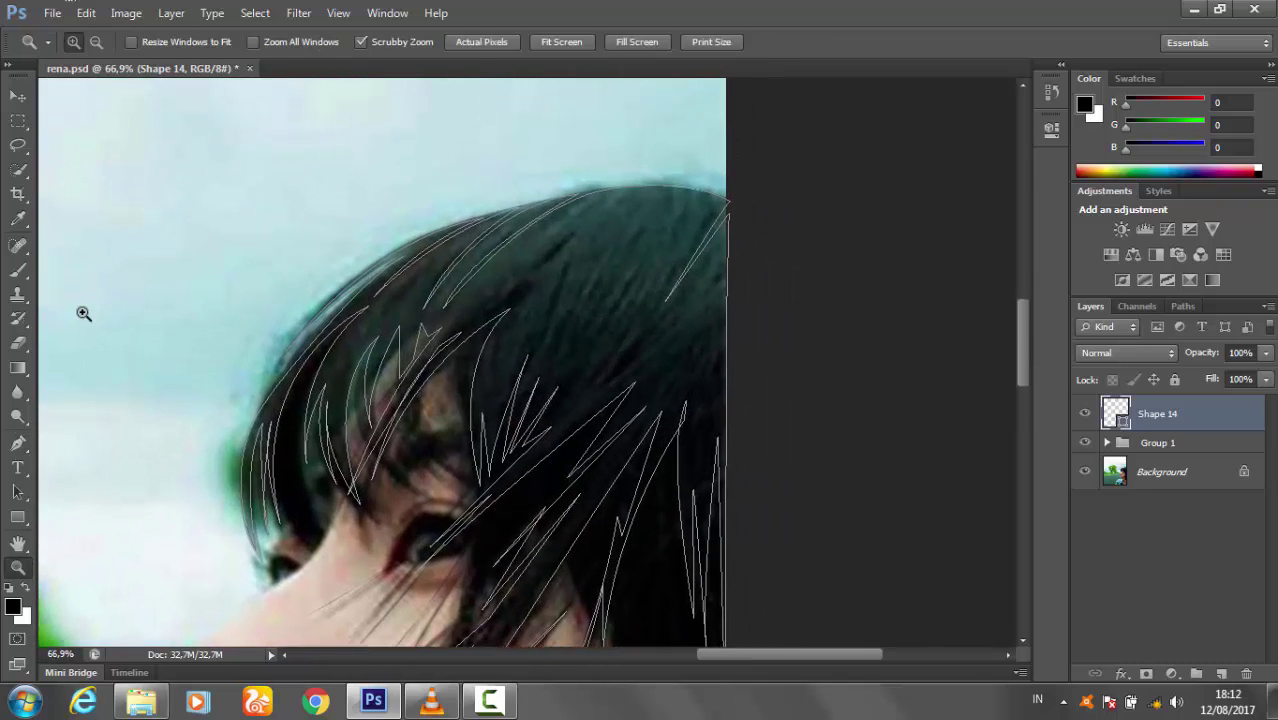
# - Fill Shape 14 with black, then select the Group 1 and Shape 14 layers
pyautogui.press('p')
pyautogui.click(171, 42)
pyautogui.click(245, 150)
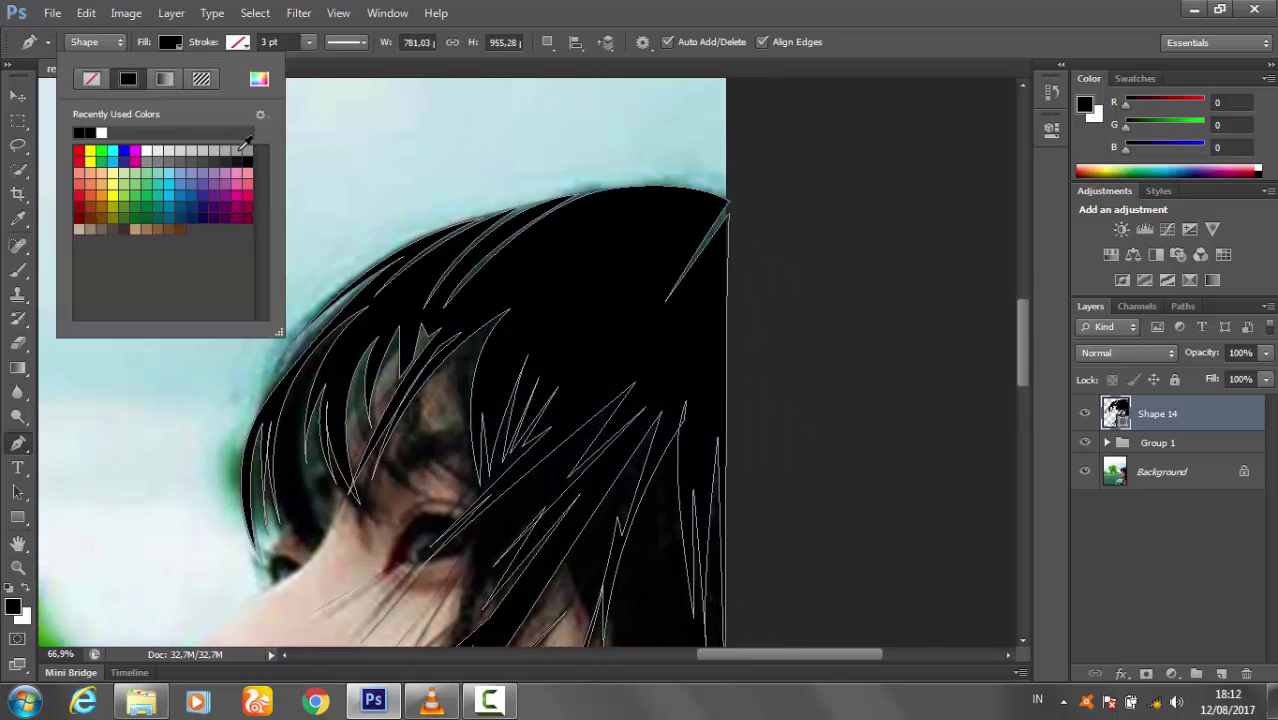
pyautogui.press('v')
pyautogui.scroll(-2, 470, 300)
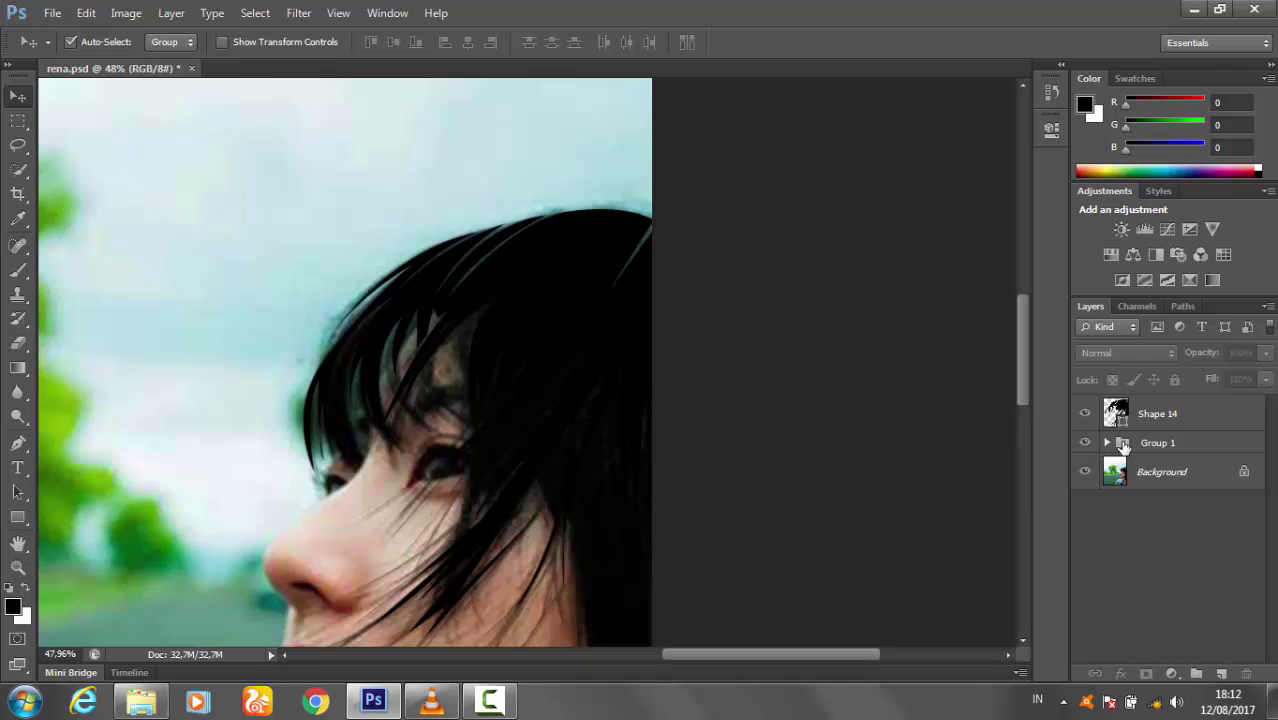
pyautogui.click(1124, 447)
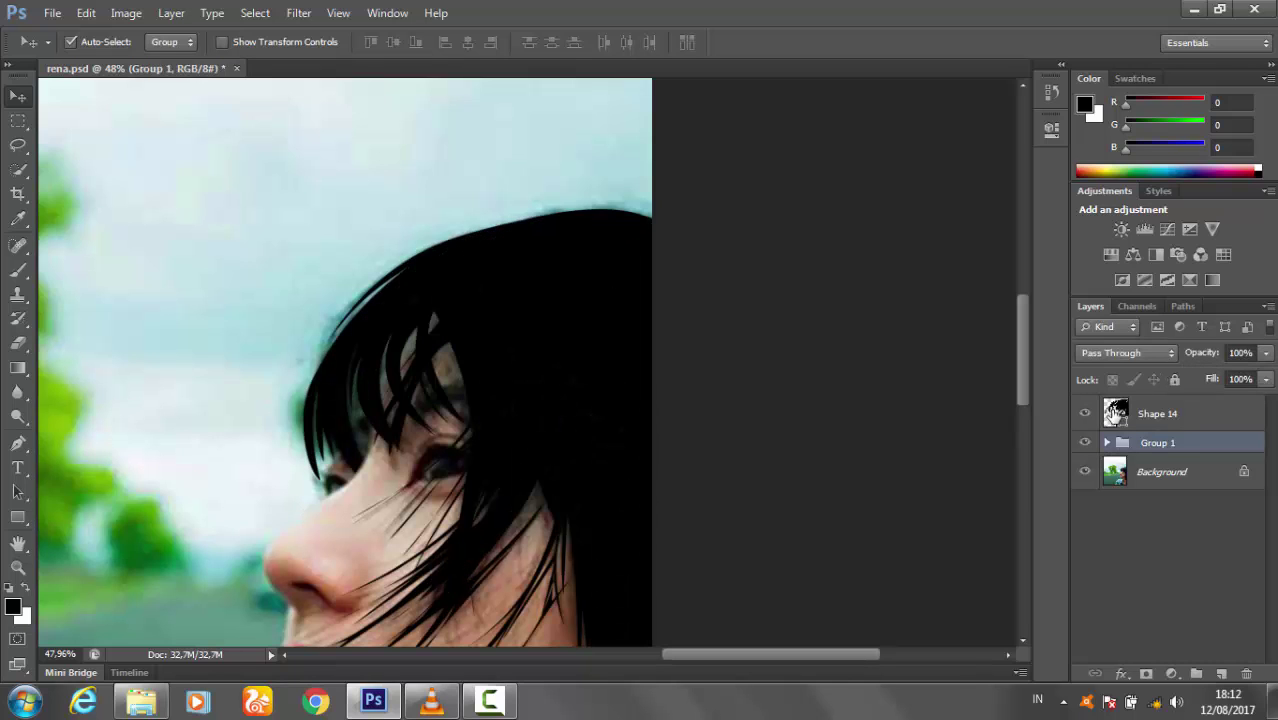
pyautogui.click(1115, 415)
# - Reopen the fill choices, zoom in on the hair and reselect Shape 14
pyautogui.press('p')
pyautogui.click(172, 44)
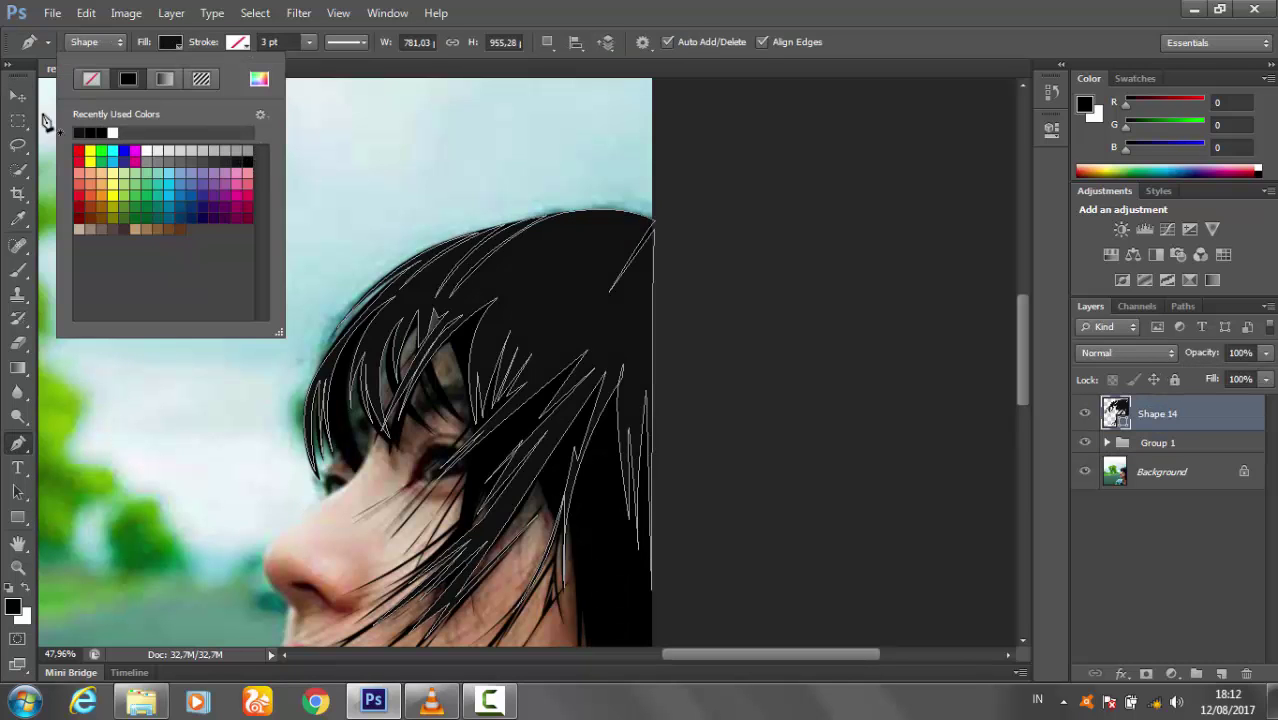
pyautogui.press('v')
pyautogui.press('z')
pyautogui.moveTo(702, 291); pyautogui.dragTo(556, 342)
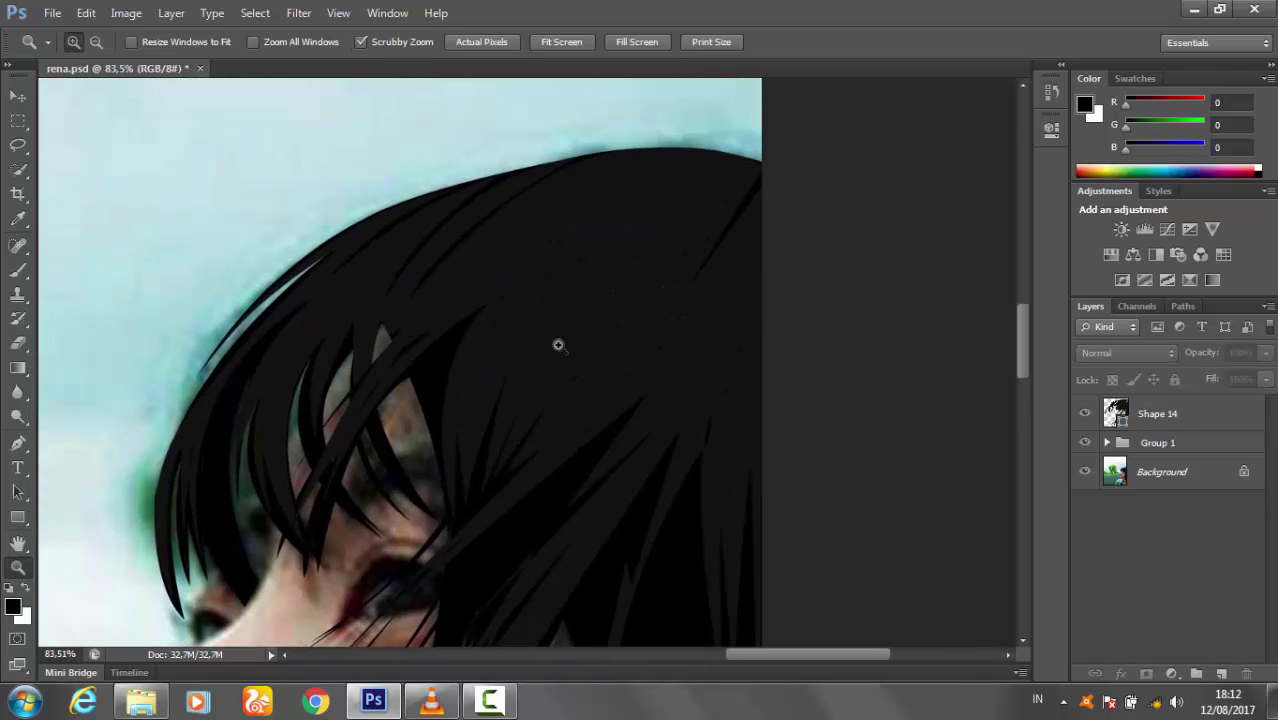
pyautogui.press('v')
pyautogui.click(517, 265)
# - Hide Group 1 to reveal the original hair, leaving Shape 14 visible
pyautogui.click(1085, 413)
pyautogui.click(1084, 443)
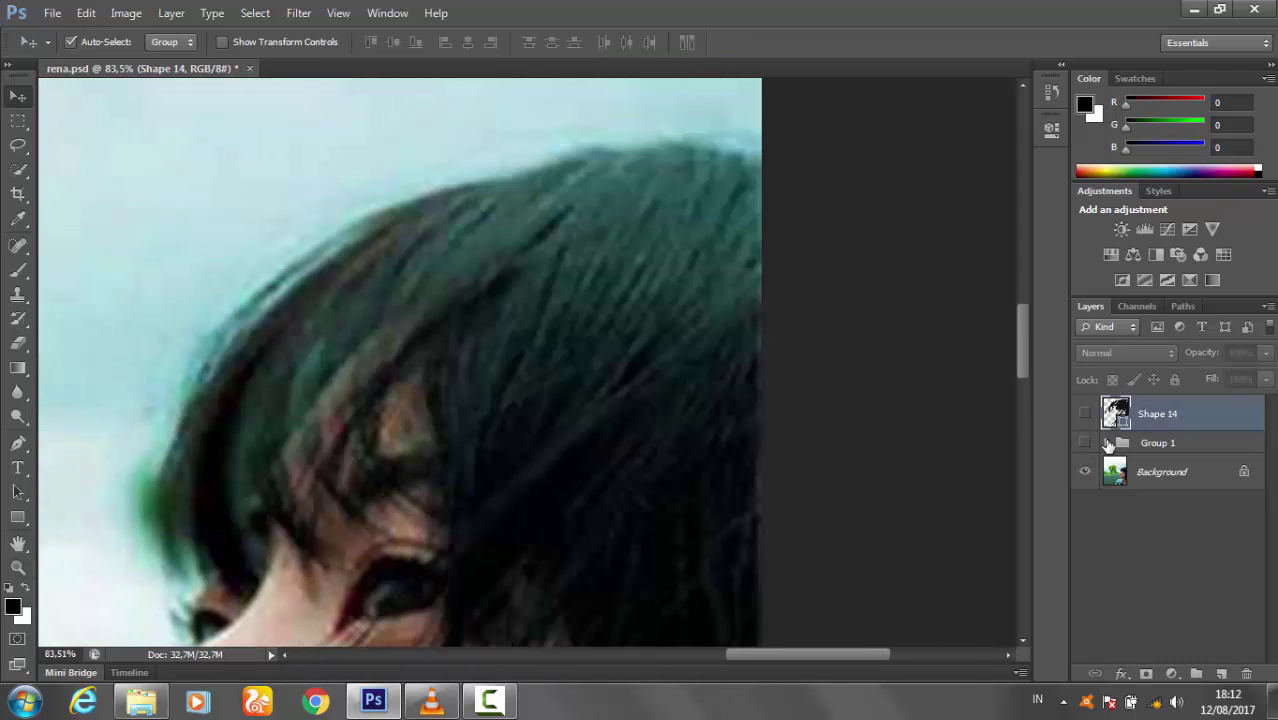
pyautogui.press('z')
pyautogui.click(1085, 413)
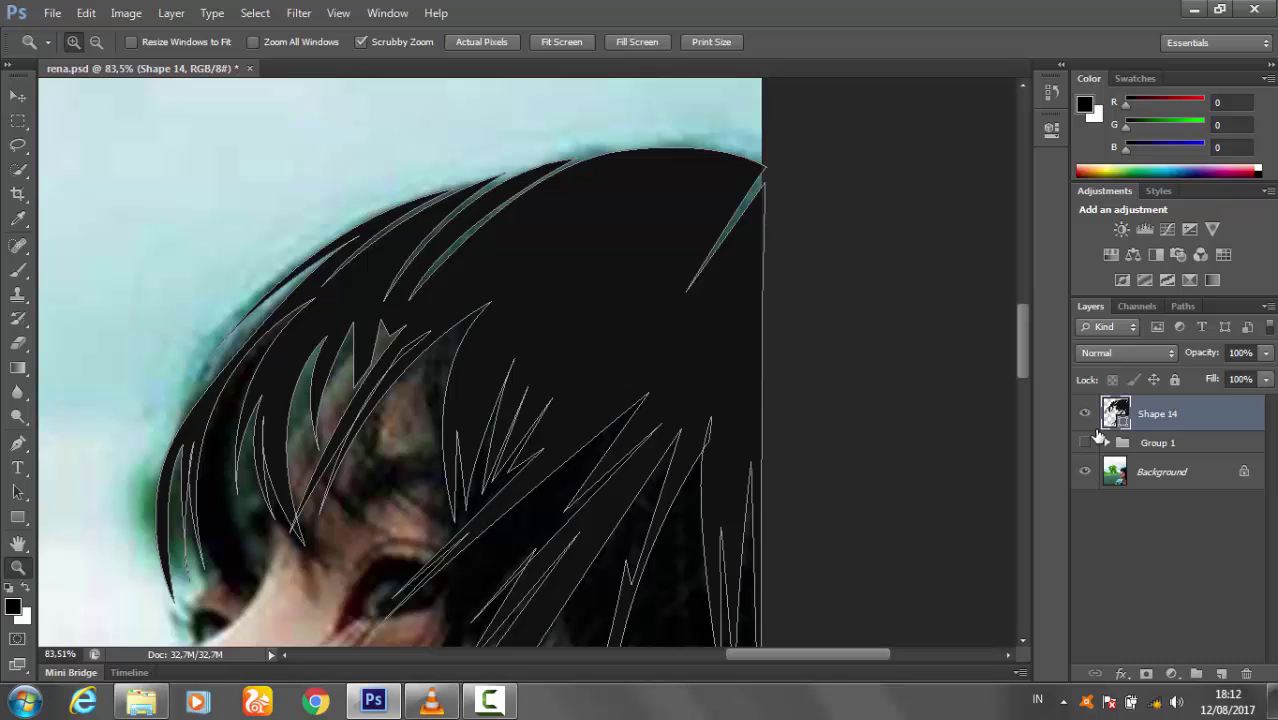
# - Lower Shape 14's layer opacity to 54% so the photo shows through
pyautogui.click(1266, 352)
pyautogui.moveTo(1264, 375)
pyautogui.mouseDown()
pyautogui.moveTo(1205, 377)
pyautogui.moveTo(1240, 376)
pyautogui.mouseUp()
pyautogui.moveTo(622, 400)
pyautogui.mouseDown()
pyautogui.moveTo(590, 384)
pyautogui.moveTo(576, 251)
pyautogui.moveTo(416, 401)
pyautogui.mouseUp()
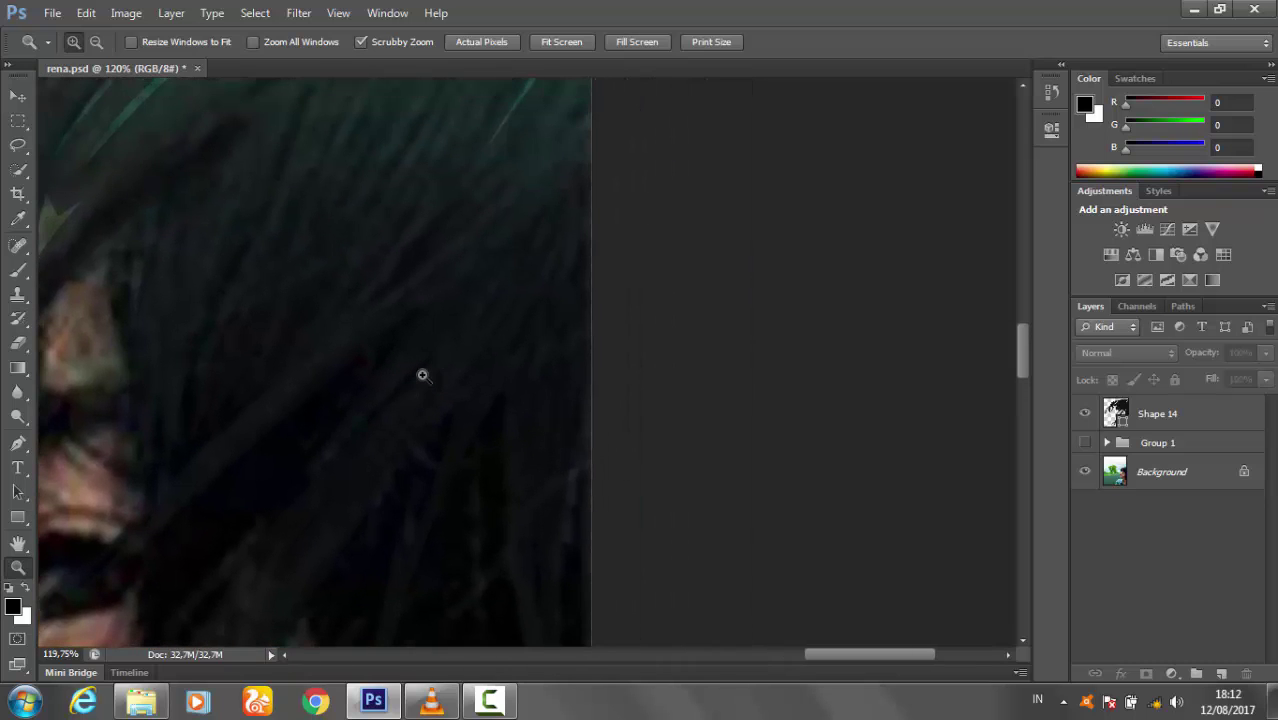
pyautogui.moveTo(422, 339)
pyautogui.mouseDown()
pyautogui.moveTo(437, 231)
pyautogui.moveTo(460, 225)
pyautogui.mouseUp()
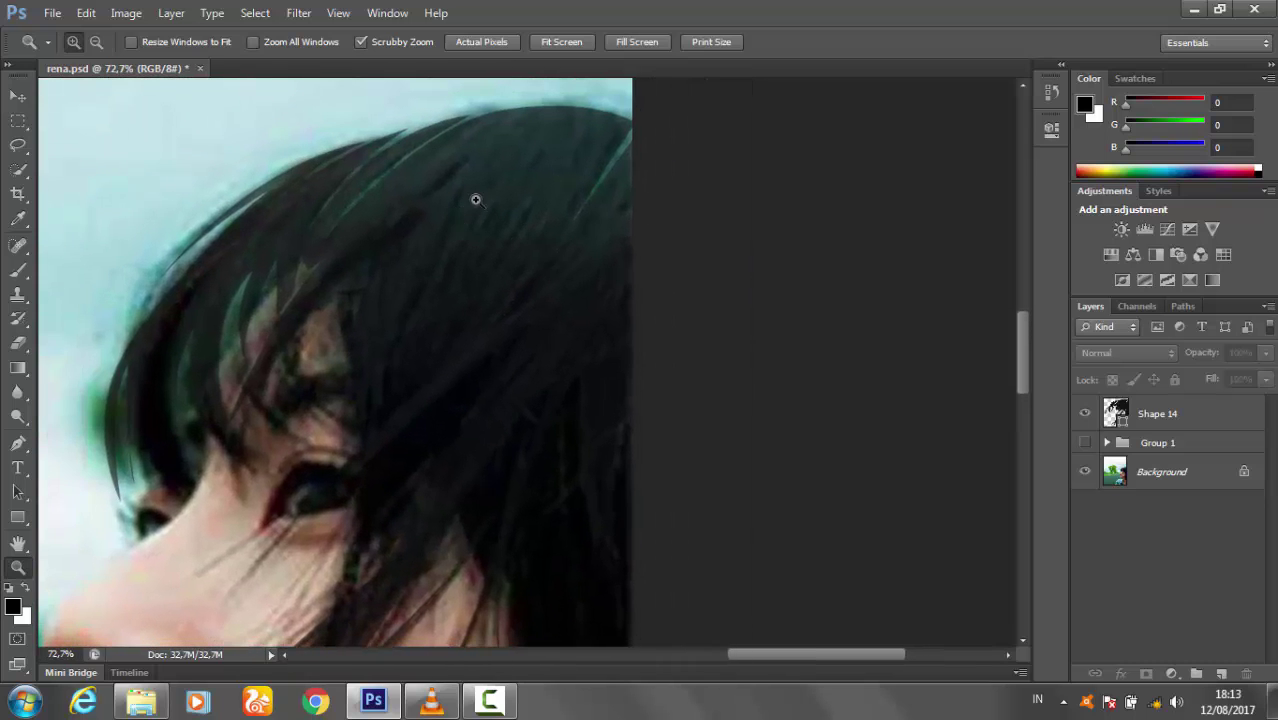
pyautogui.click(1117, 420)
pyautogui.moveTo(584, 370); pyautogui.dragTo(355, 232)
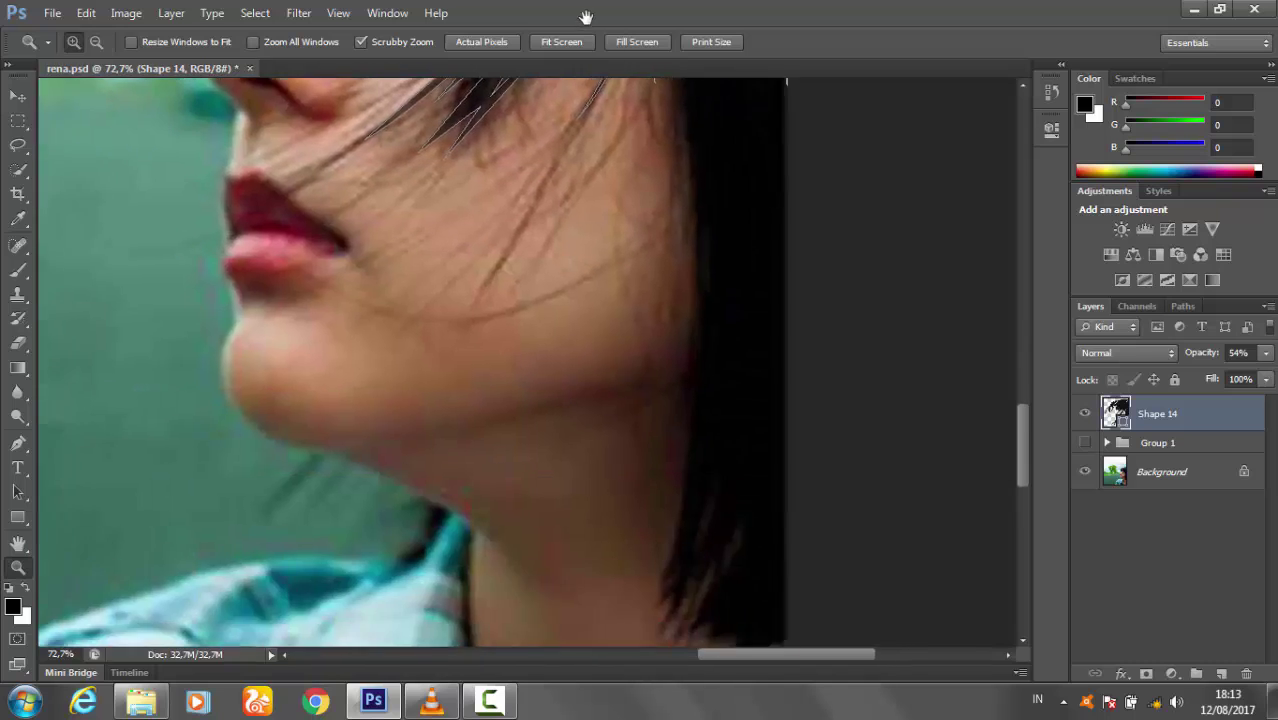
pyautogui.scroll(5, 355, 232)
pyautogui.scroll(2, 399, 237)
# - Start a new Shape 15 strand path with the Pen and set its fill to none
pyautogui.press('p')
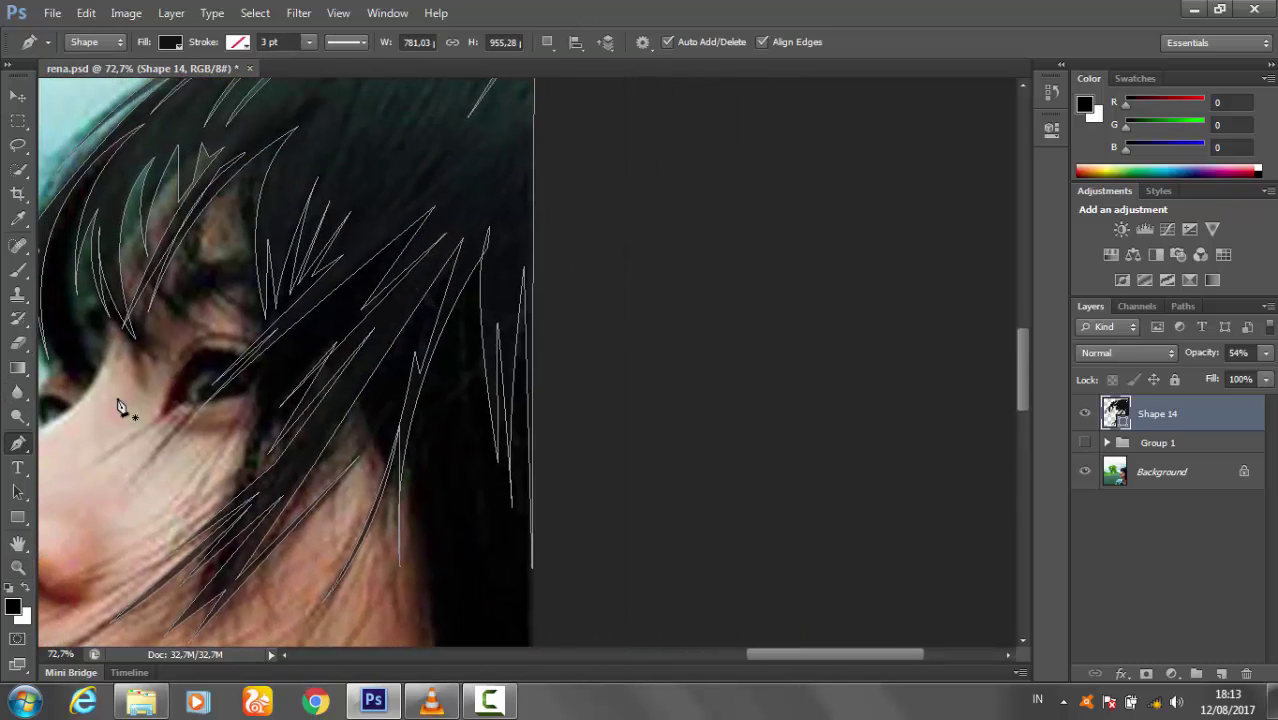
pyautogui.scroll(2, 509, 194)
pyautogui.moveTo(532, 286); pyautogui.dragTo(525, 321)
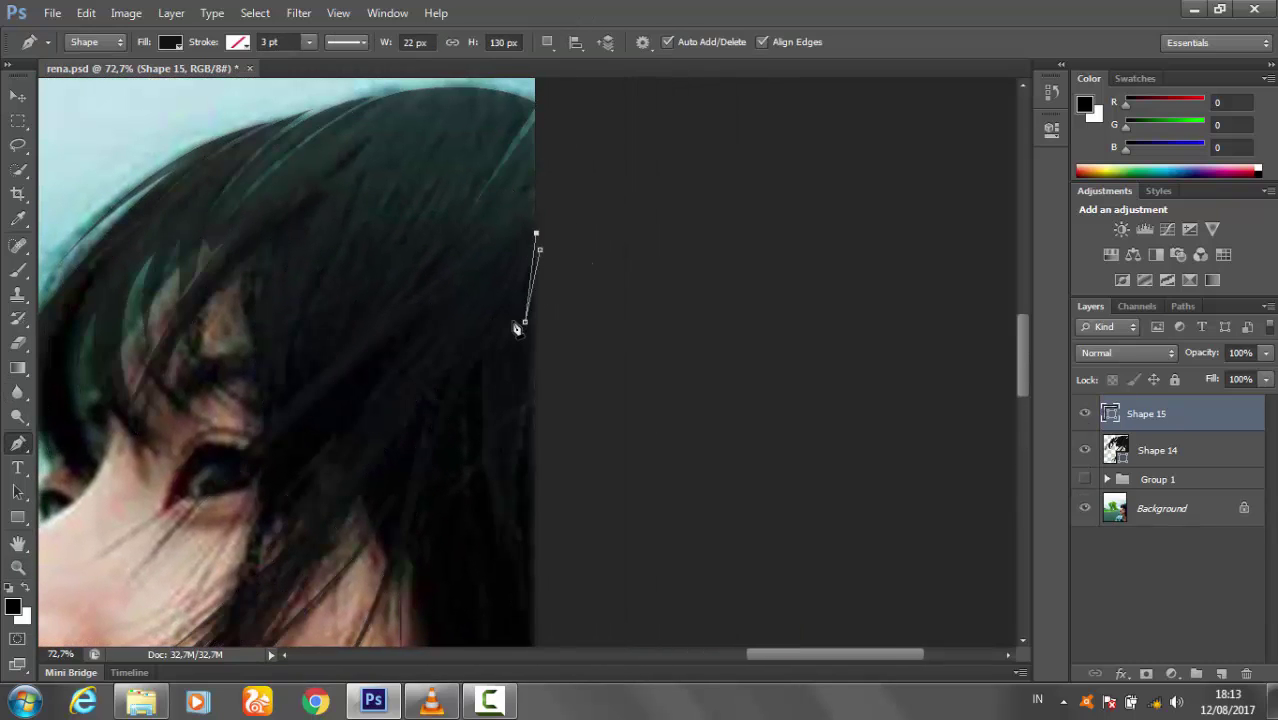
pyautogui.moveTo(498, 402); pyautogui.dragTo(531, 310)
pyautogui.moveTo(537, 410); pyautogui.dragTo(575, 634)
pyautogui.click(169, 42)
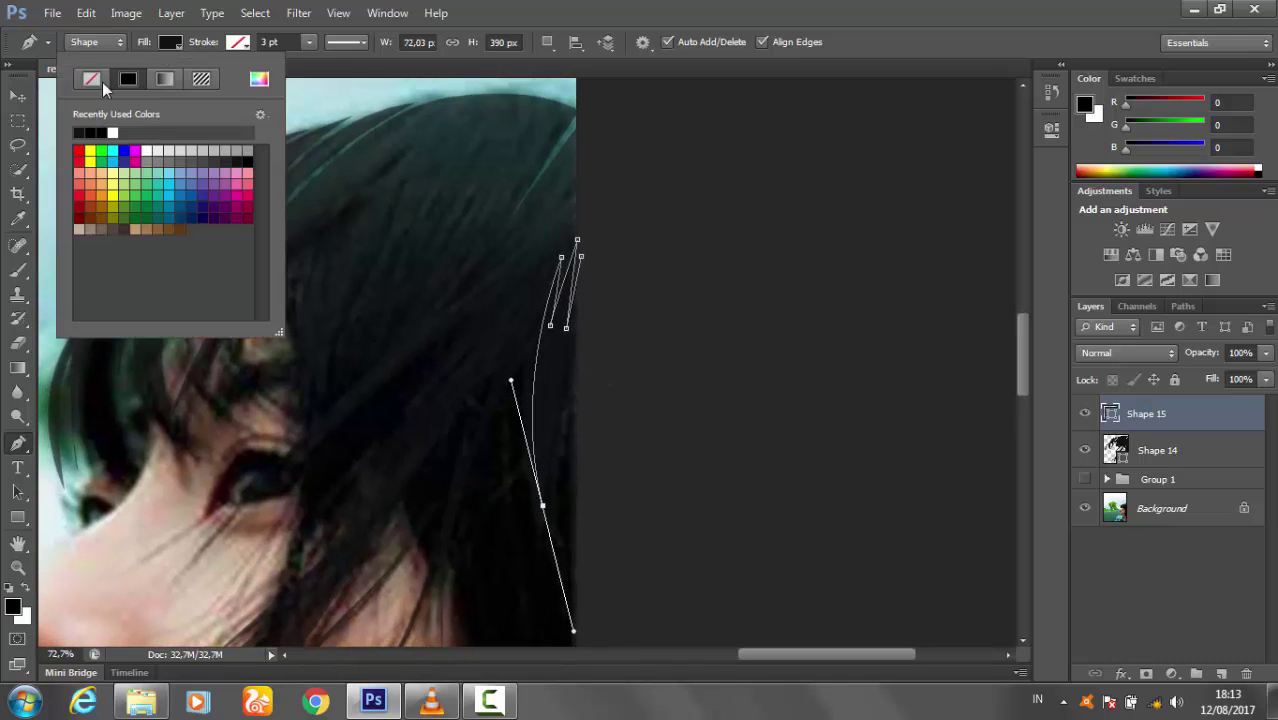
pyautogui.keyDown('alt'); pyautogui.click(540, 508); pyautogui.keyUp('alt')
pyautogui.moveTo(547, 321); pyautogui.dragTo(531, 331)
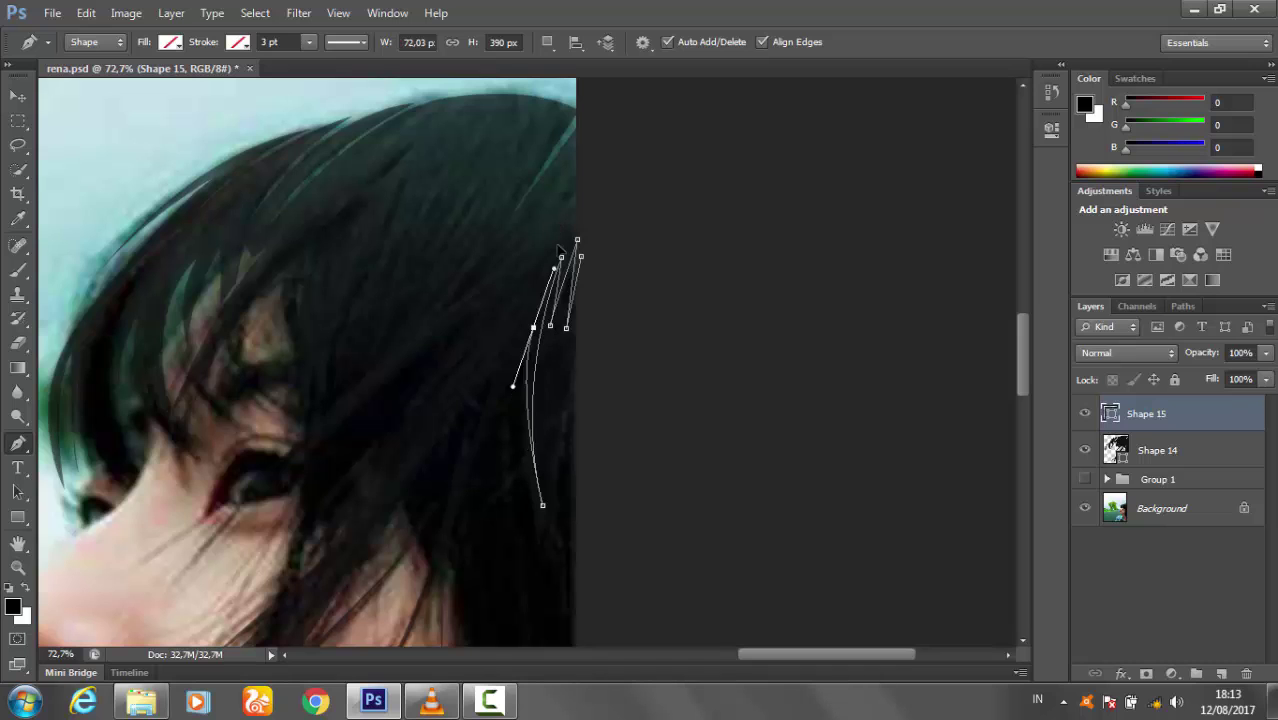
pyautogui.moveTo(466, 515)
pyautogui.mouseDown()
pyautogui.moveTo(494, 441)
pyautogui.moveTo(440, 518)
pyautogui.mouseUp()
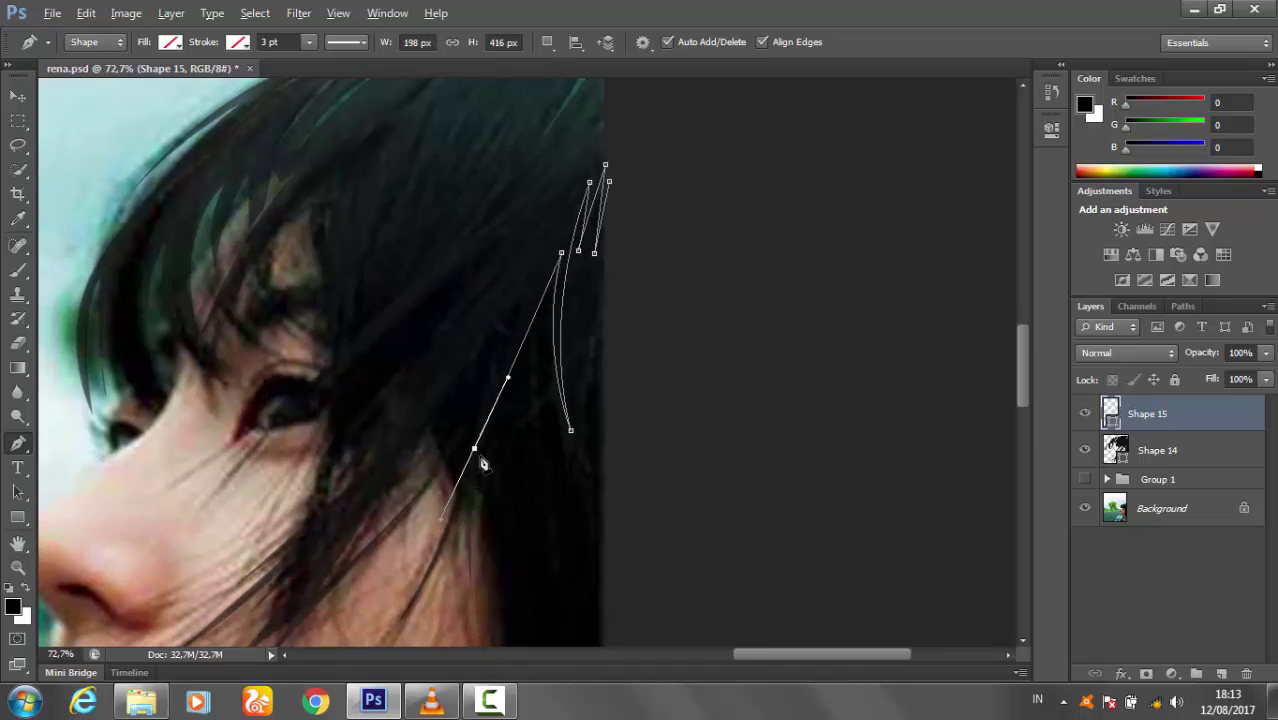
# - Zoom in and extend the strand path with smooth anchors and a strand tip
pyautogui.moveTo(569, 193); pyautogui.dragTo(576, 328)
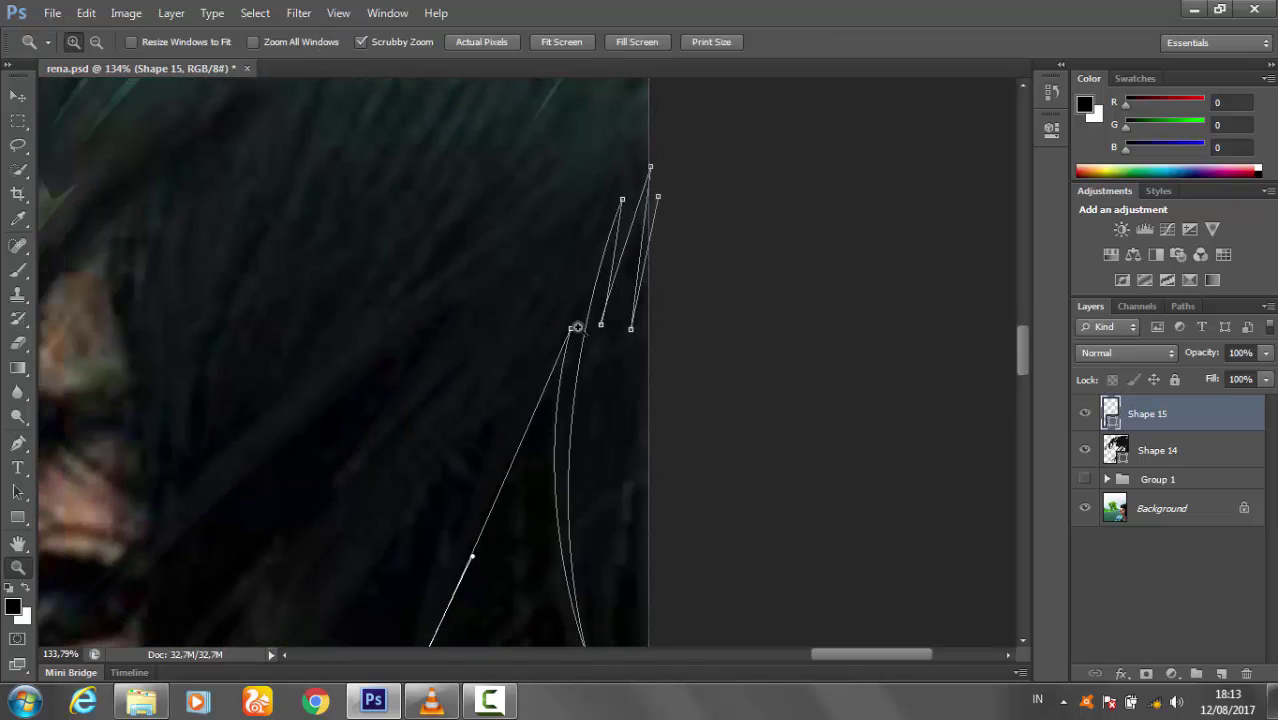
pyautogui.click(17, 446)
pyautogui.click(574, 279)
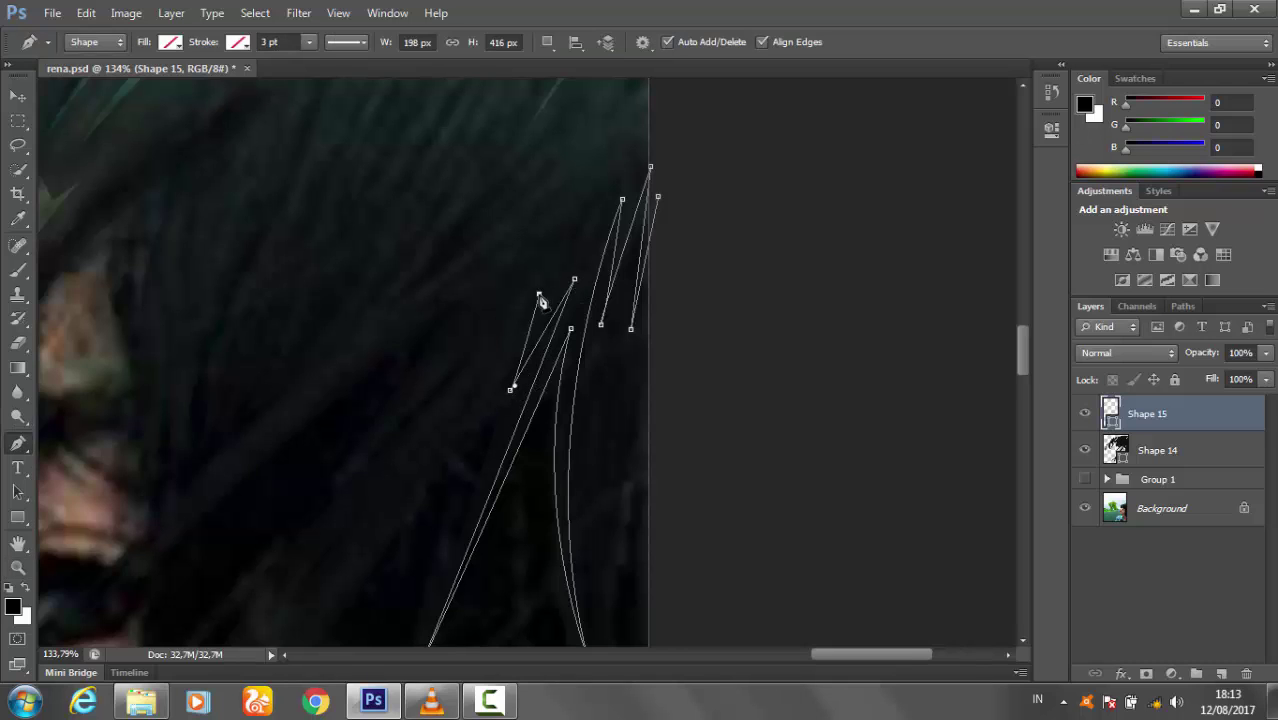
pyautogui.scroll(-3, 540, 302)
pyautogui.hscroll(-2, 503, 377)
pyautogui.moveTo(561, 252); pyautogui.dragTo(475, 347)
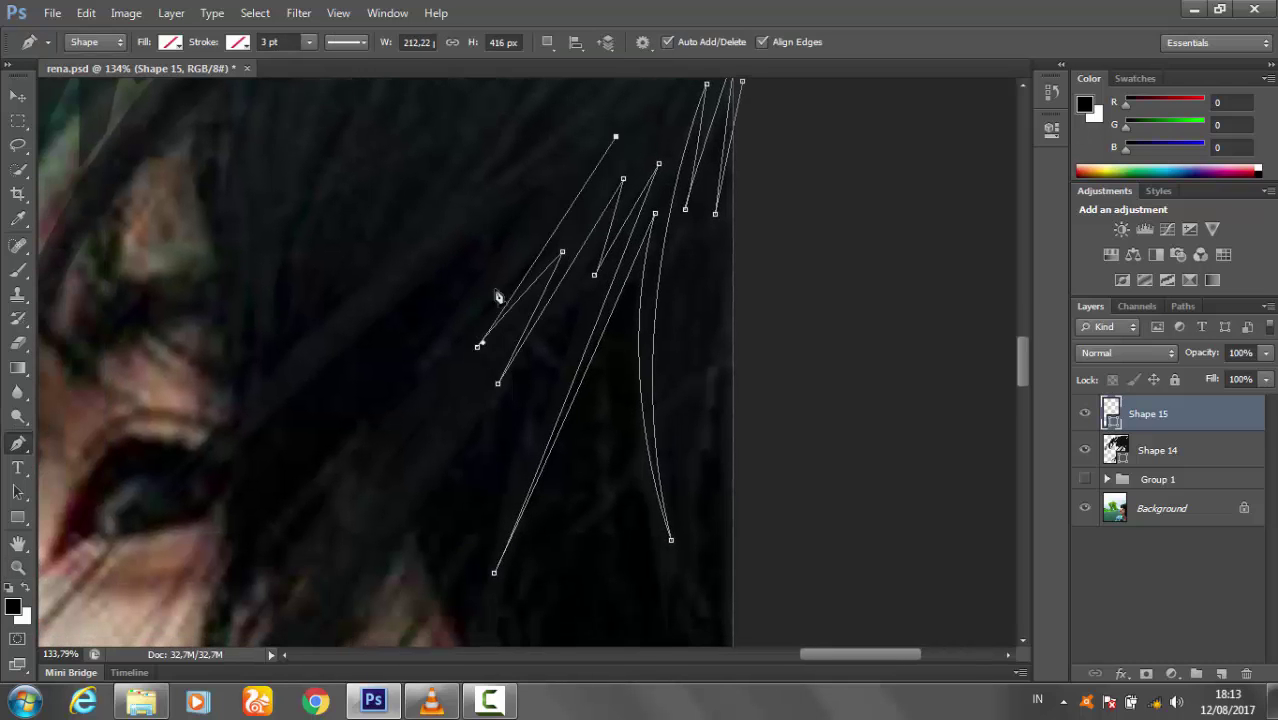
pyautogui.scroll(4, 498, 297)
pyautogui.hscroll(1, 498, 297)
pyautogui.click(600, 217)
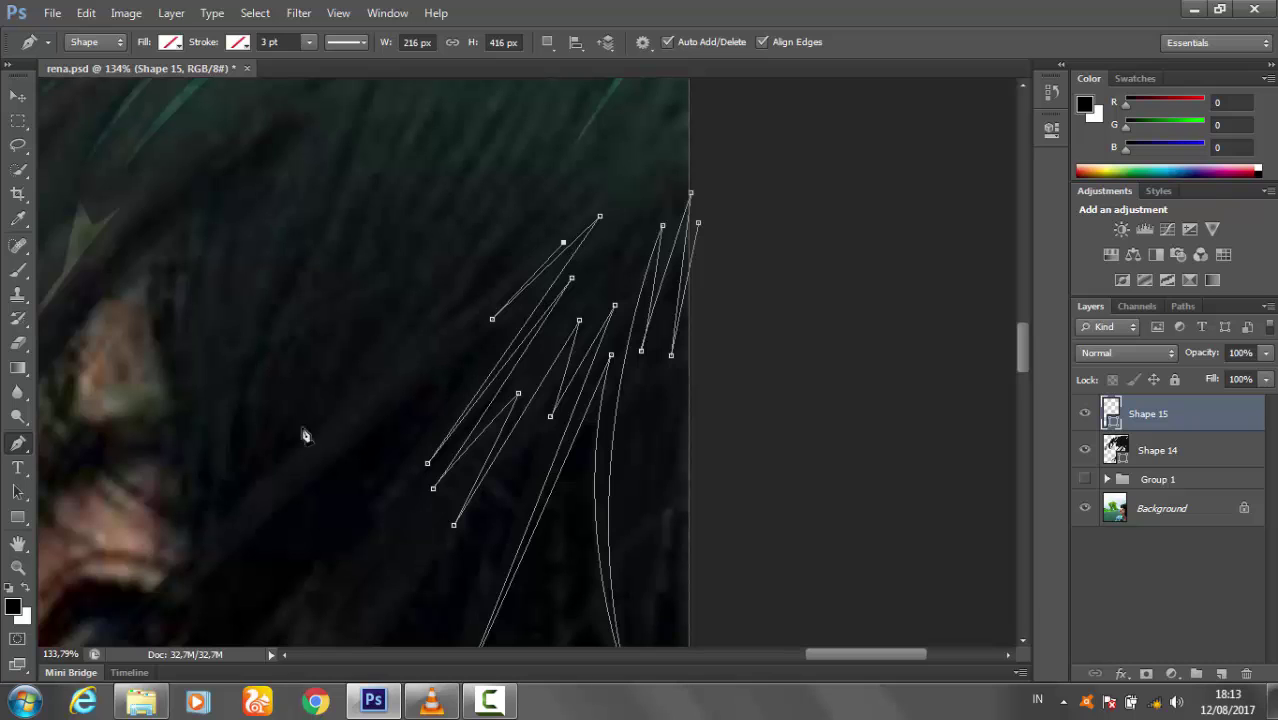
# - Add curved anchors at strand bases and tips across the crown
pyautogui.moveTo(305, 452); pyautogui.dragTo(428, 318)
pyautogui.scroll(5, 500, 340)
pyautogui.hscroll(-3, 500, 340)
pyautogui.moveTo(704, 298)
pyautogui.mouseDown()
pyautogui.moveTo(735, 205)
pyautogui.moveTo(750, 212)
pyautogui.mouseUp()
pyautogui.moveTo(685, 276)
pyautogui.mouseDown()
pyautogui.moveTo(708, 200)
pyautogui.moveTo(683, 270)
pyautogui.mouseUp()
pyautogui.scroll(-4, 530, 500)
pyautogui.hscroll(-1, 530, 500)
pyautogui.click(501, 470)
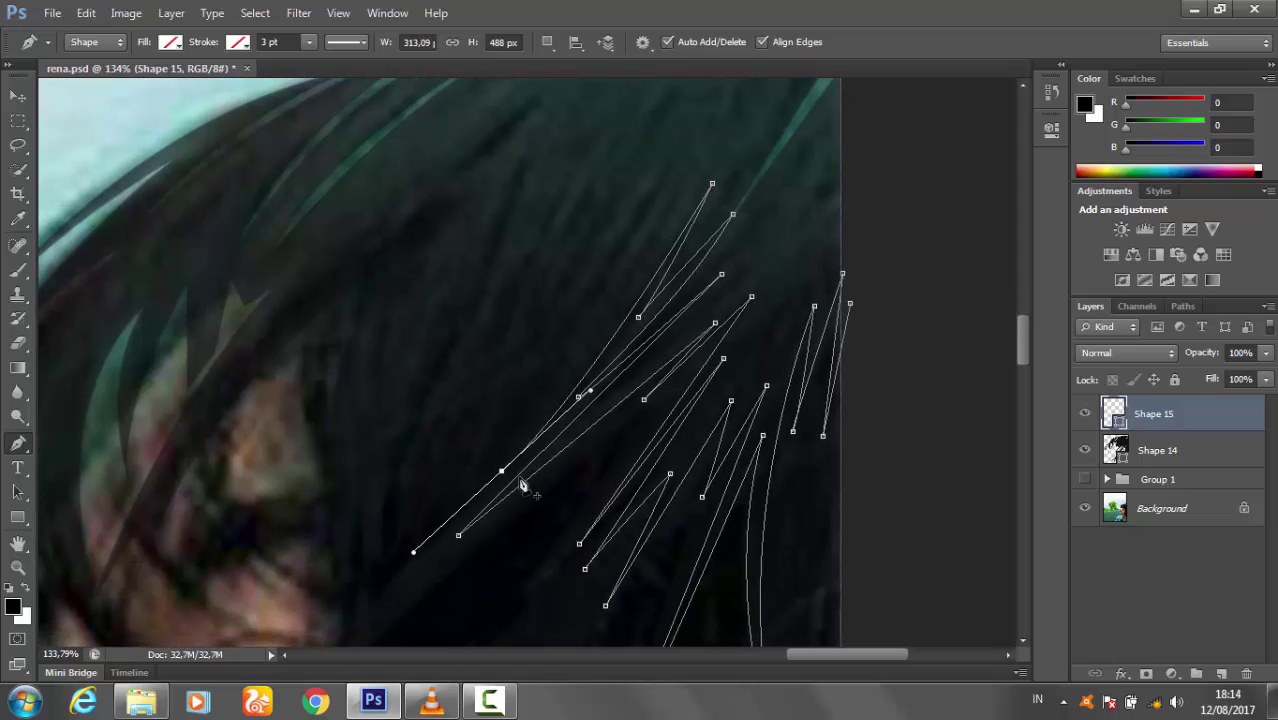
pyautogui.moveTo(709, 118); pyautogui.dragTo(645, 296)
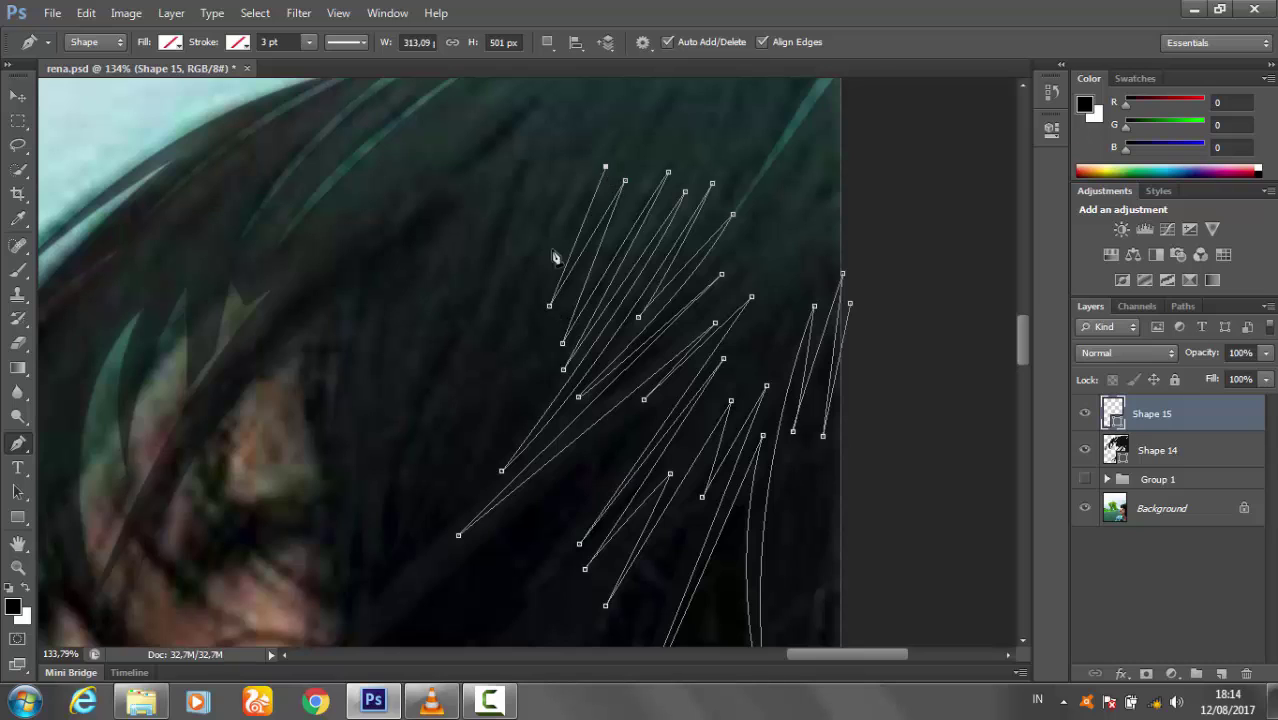
# - Zig-zag more pointed strands with corner points at their bases and a long vertical curve
pyautogui.click(471, 481)
pyautogui.click(567, 180)
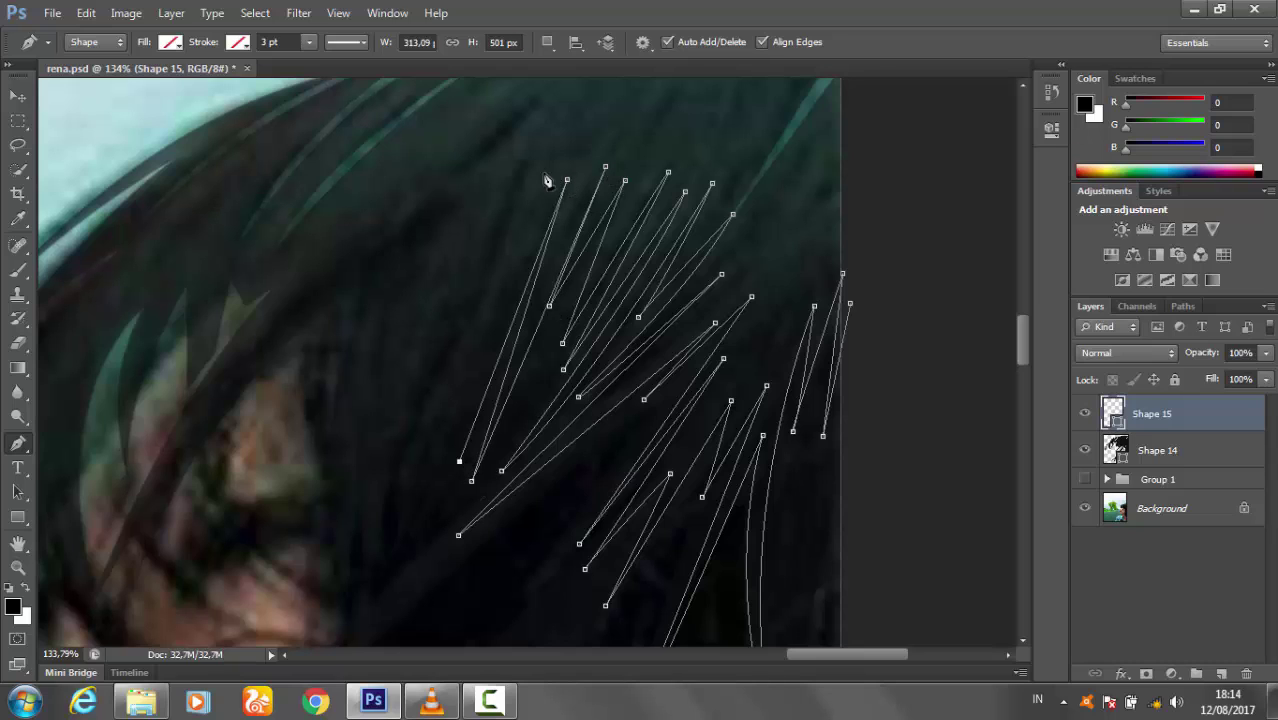
pyautogui.click(443, 466)
pyautogui.click(420, 469)
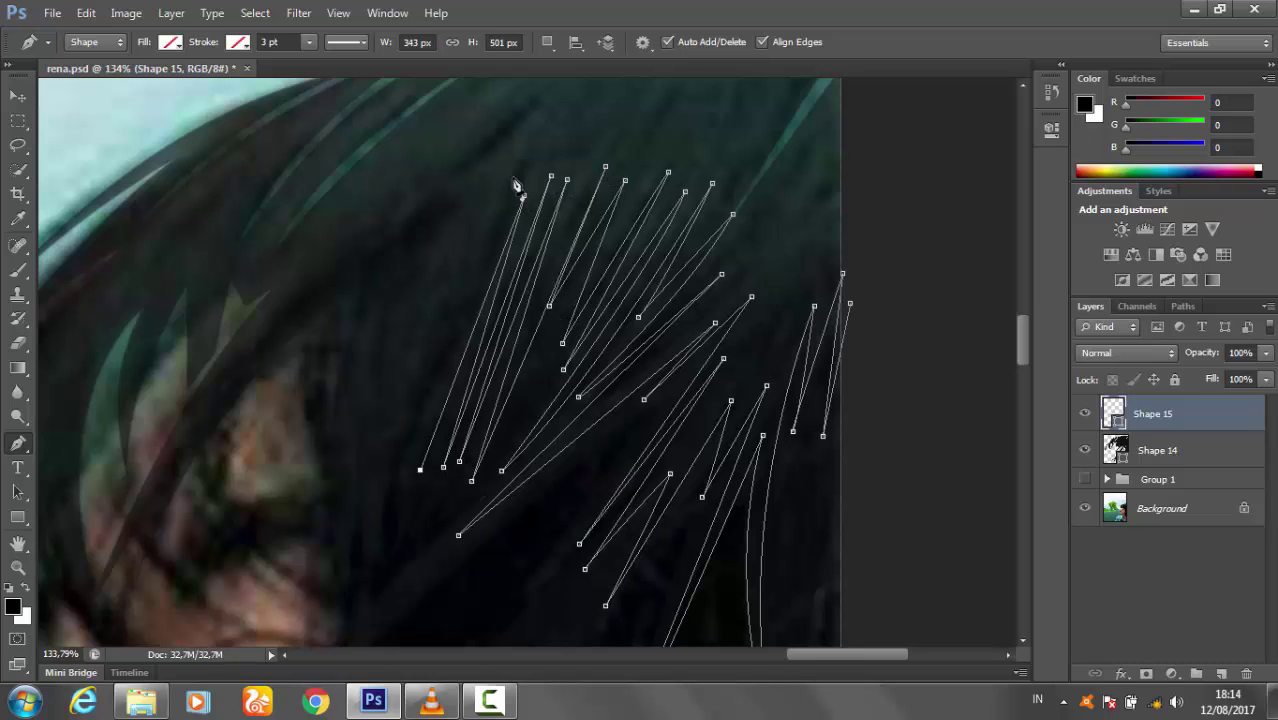
pyautogui.click(379, 488)
pyautogui.moveTo(445, 272); pyautogui.dragTo(474, 224)
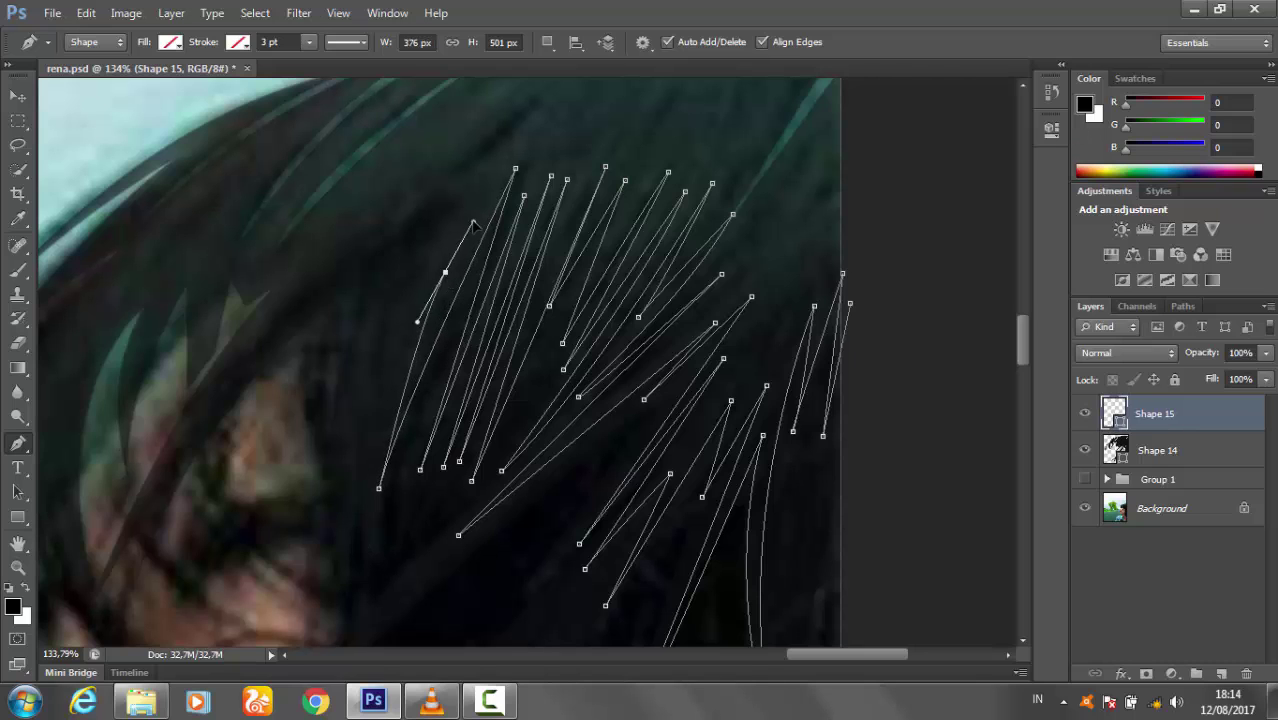
pyautogui.click(373, 531)
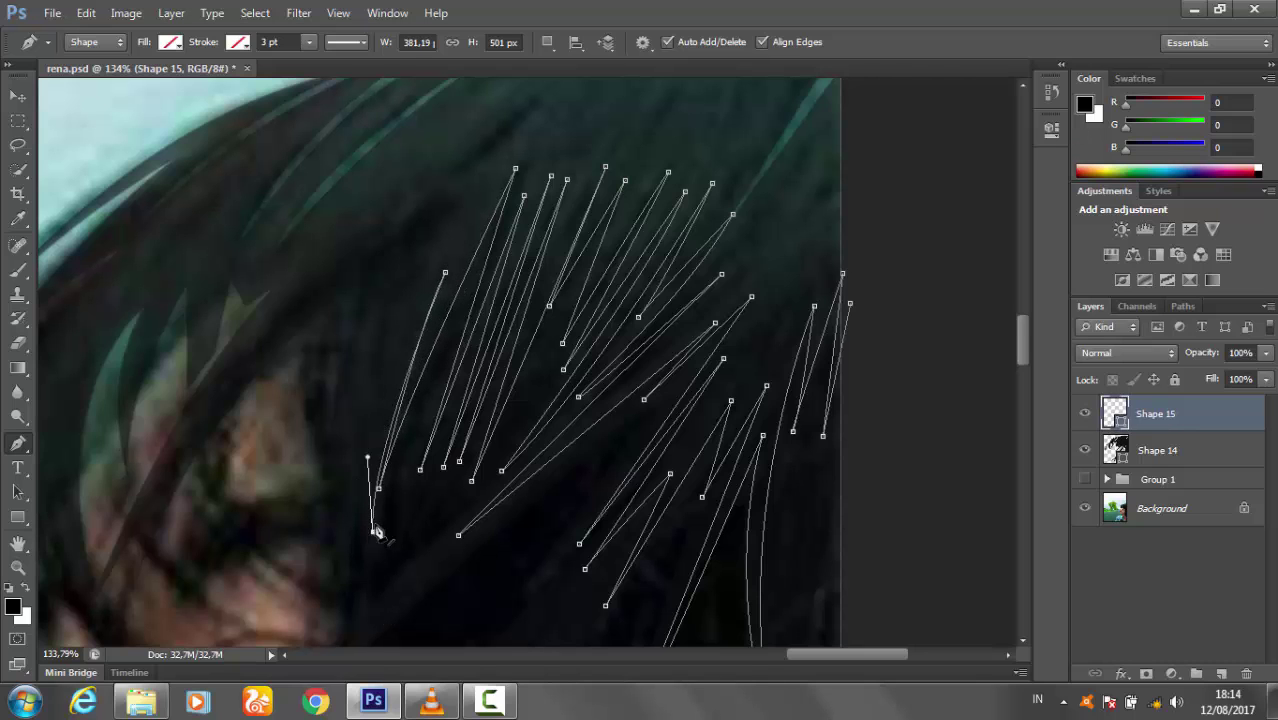
pyautogui.scroll(2, 400, 450)
pyautogui.moveTo(445, 313); pyautogui.dragTo(512, 230)
pyautogui.scroll(-3, 363, 491)
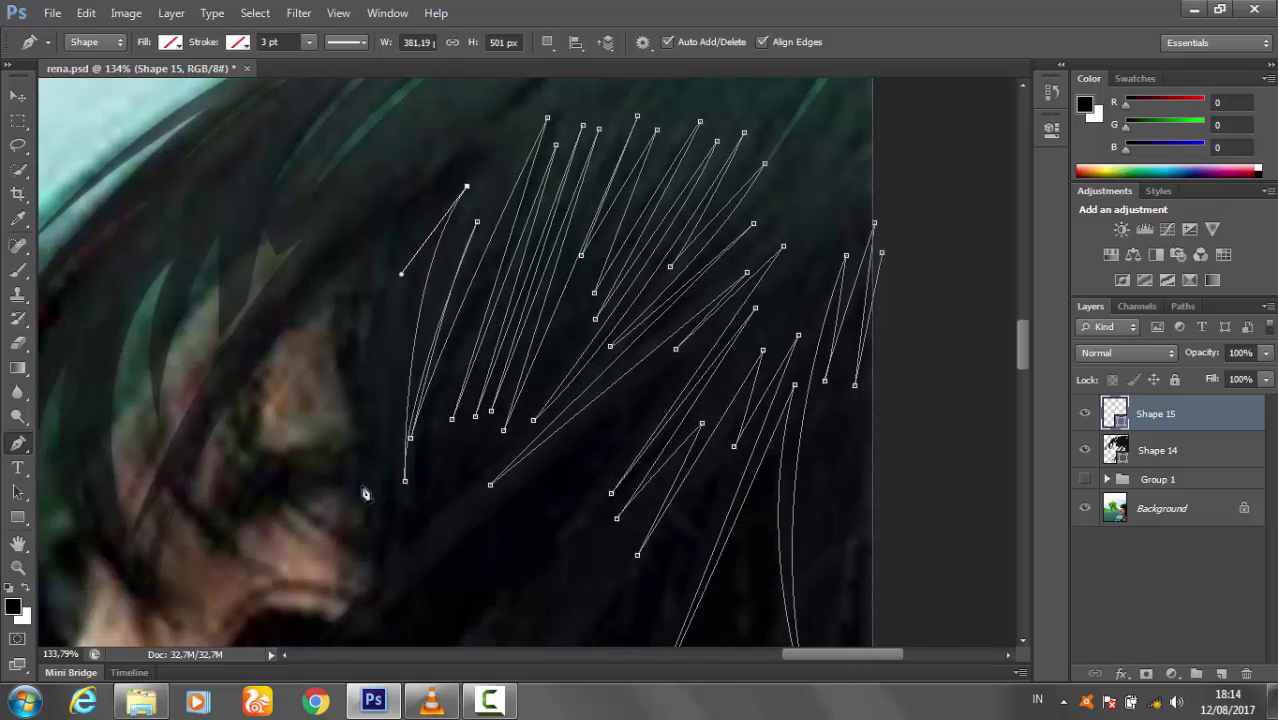
pyautogui.moveTo(364, 490); pyautogui.dragTo(378, 646)
# - Add a curving point along the hairline, reshape its handles, and curve toward the hair top
pyautogui.scroll(2, 376, 442)
pyautogui.scroll(3, 376, 442)
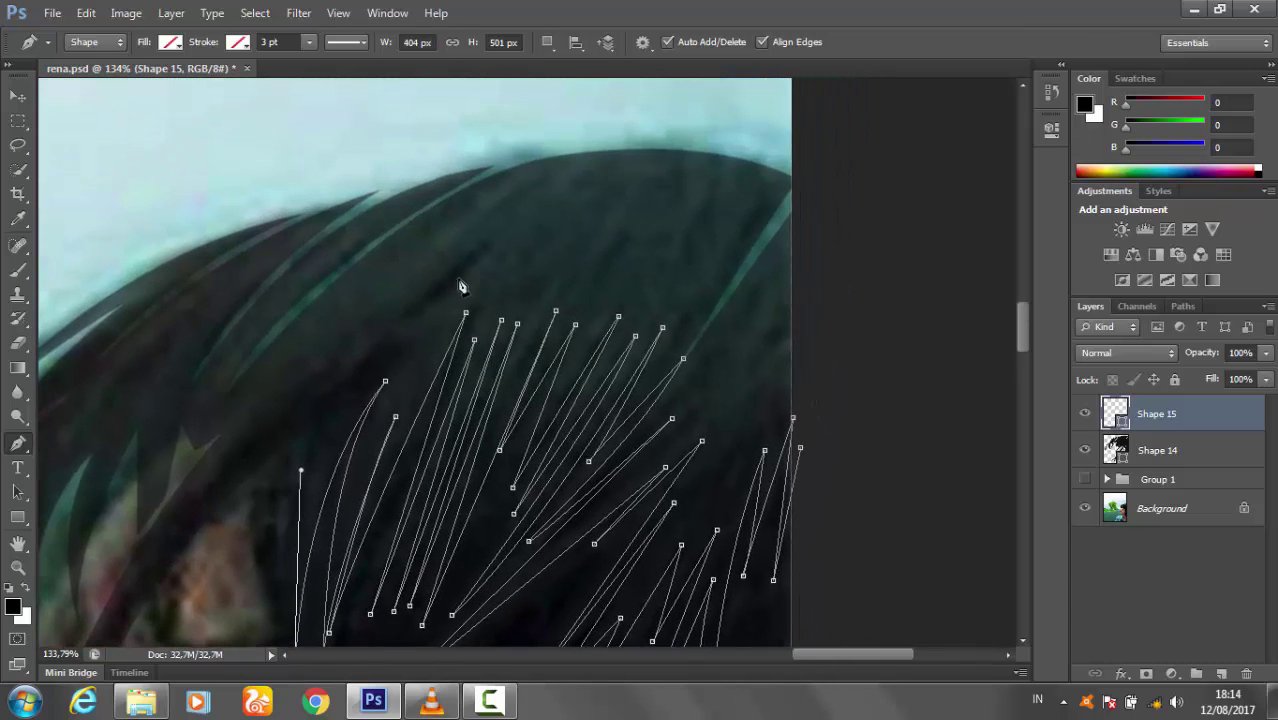
pyautogui.moveTo(465, 272); pyautogui.dragTo(668, 122)
pyautogui.keyDown('alt'); pyautogui.click(465, 272); pyautogui.keyUp('alt')
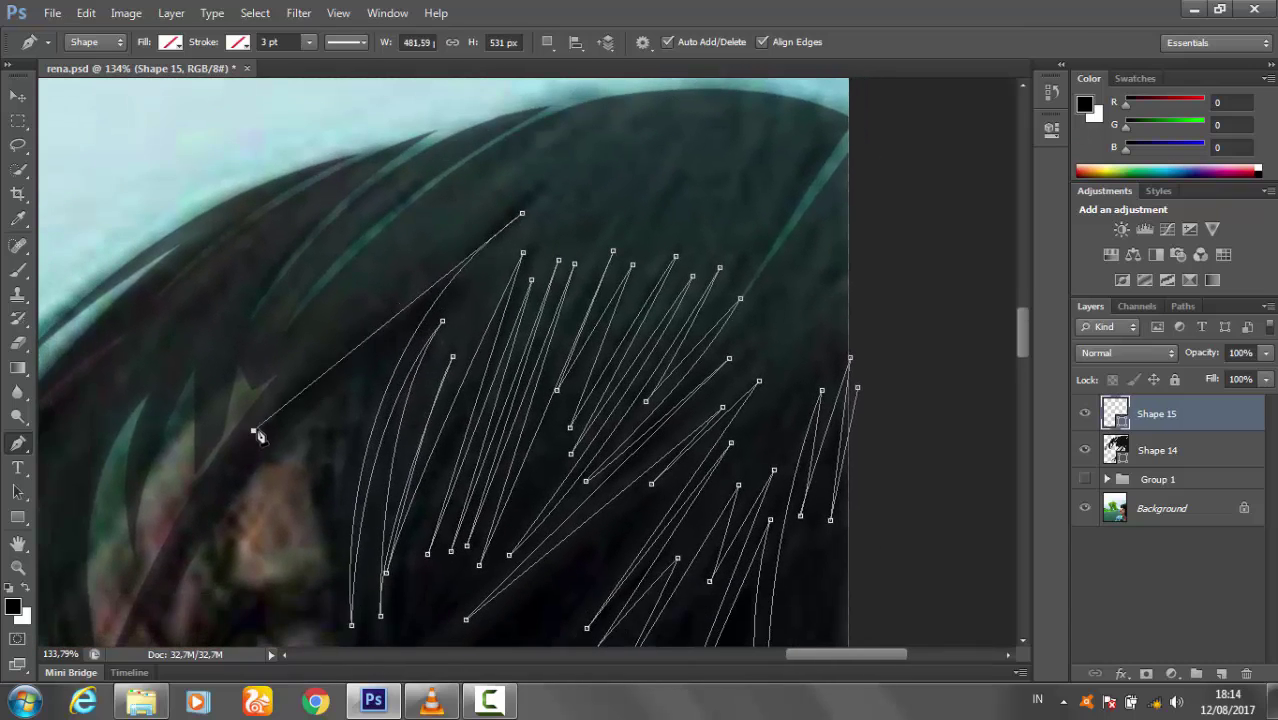
pyautogui.moveTo(449, 276); pyautogui.dragTo(486, 203)
pyautogui.scroll(-3, 240, 396)
pyautogui.hscroll(-2, 240, 396)
pyautogui.moveTo(267, 380); pyautogui.dragTo(163, 528)
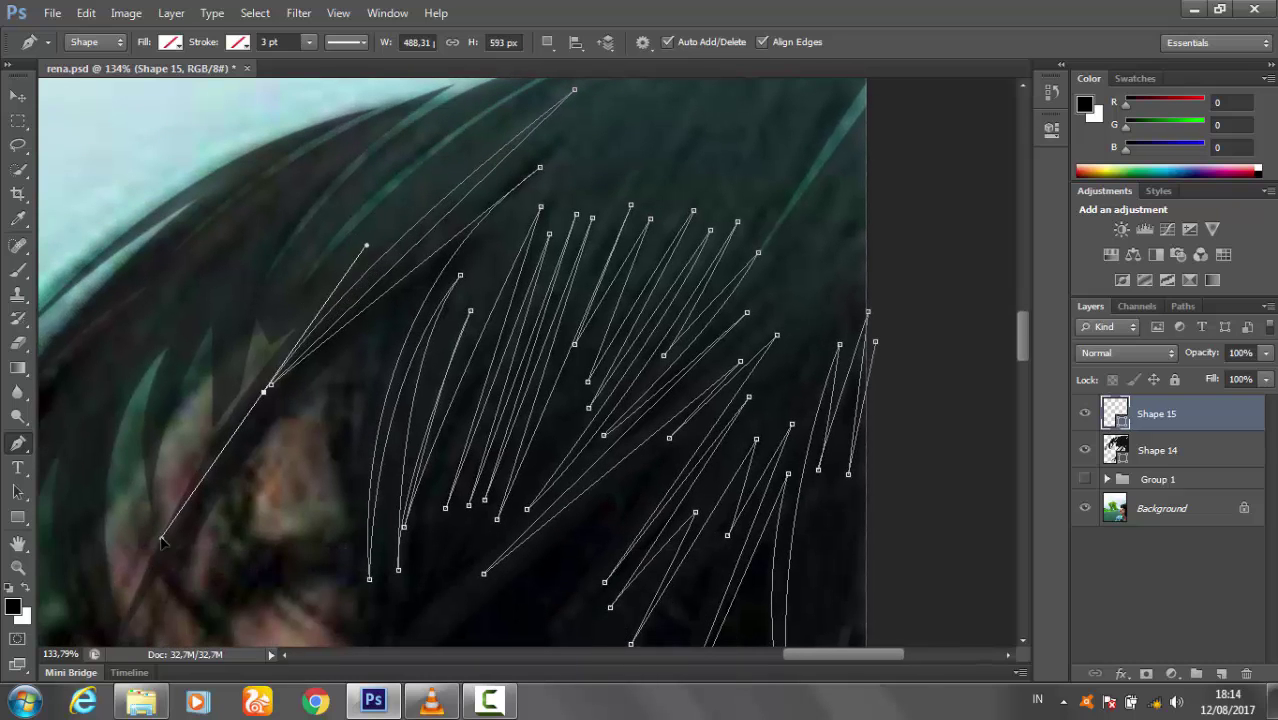
pyautogui.moveTo(494, 120); pyautogui.dragTo(421, 300)
pyautogui.keyDown('alt'); pyautogui.click(190, 565); pyautogui.keyUp('alt')
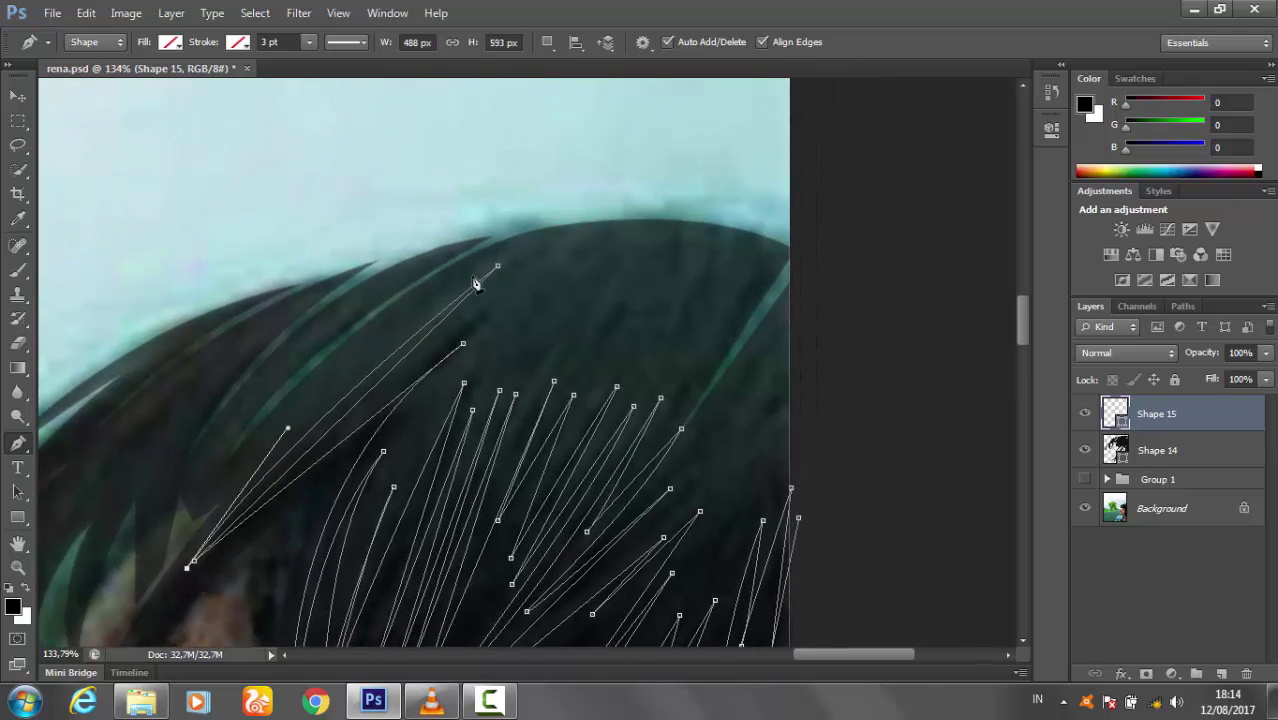
pyautogui.moveTo(531, 235); pyautogui.dragTo(735, 155)
# - Curve the outline along the crown and down the right side, then close the path
pyautogui.keyDown('alt'); pyautogui.click(531, 236); pyautogui.keyUp('alt')
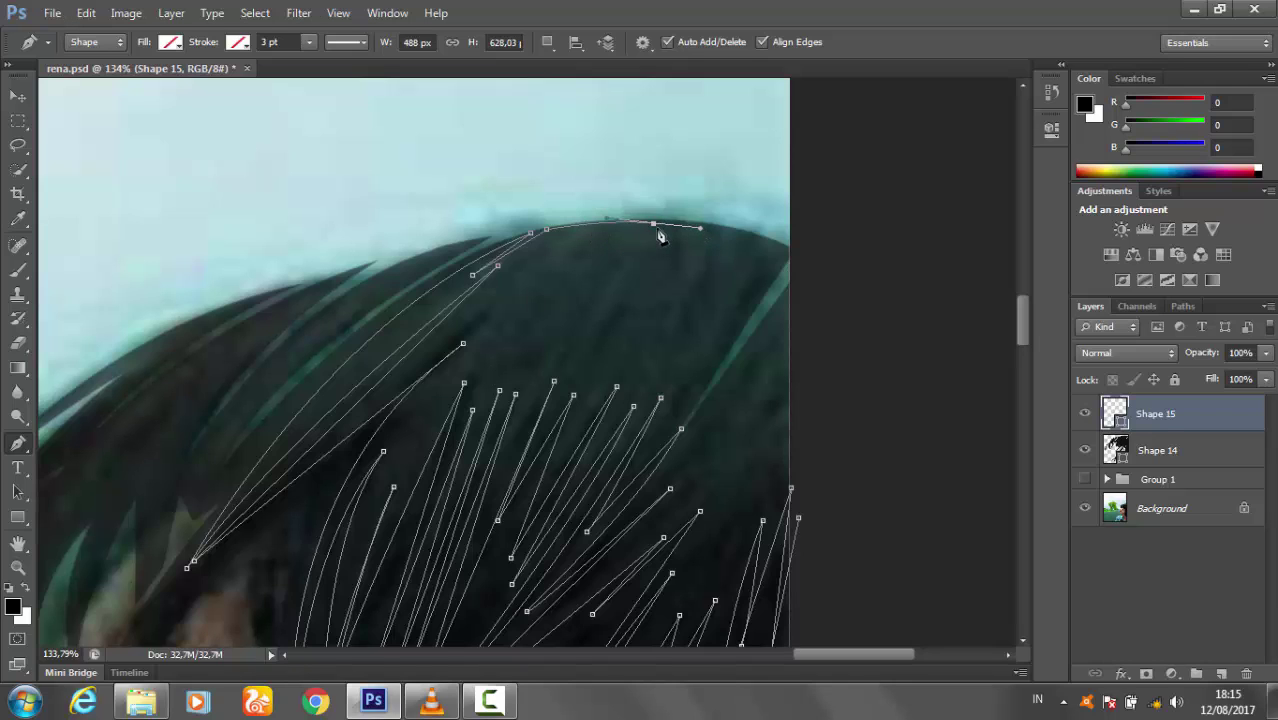
pyautogui.moveTo(486, 373); pyautogui.dragTo(400, 497)
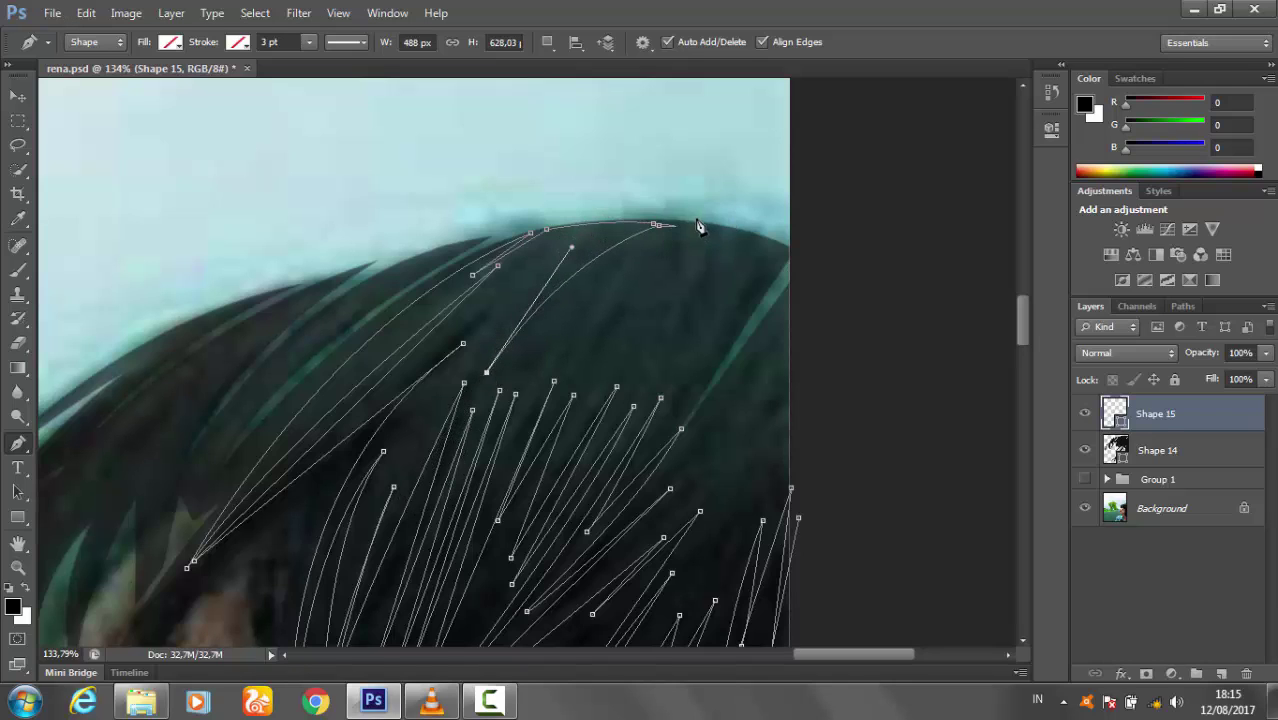
pyautogui.moveTo(704, 224); pyautogui.dragTo(813, 208)
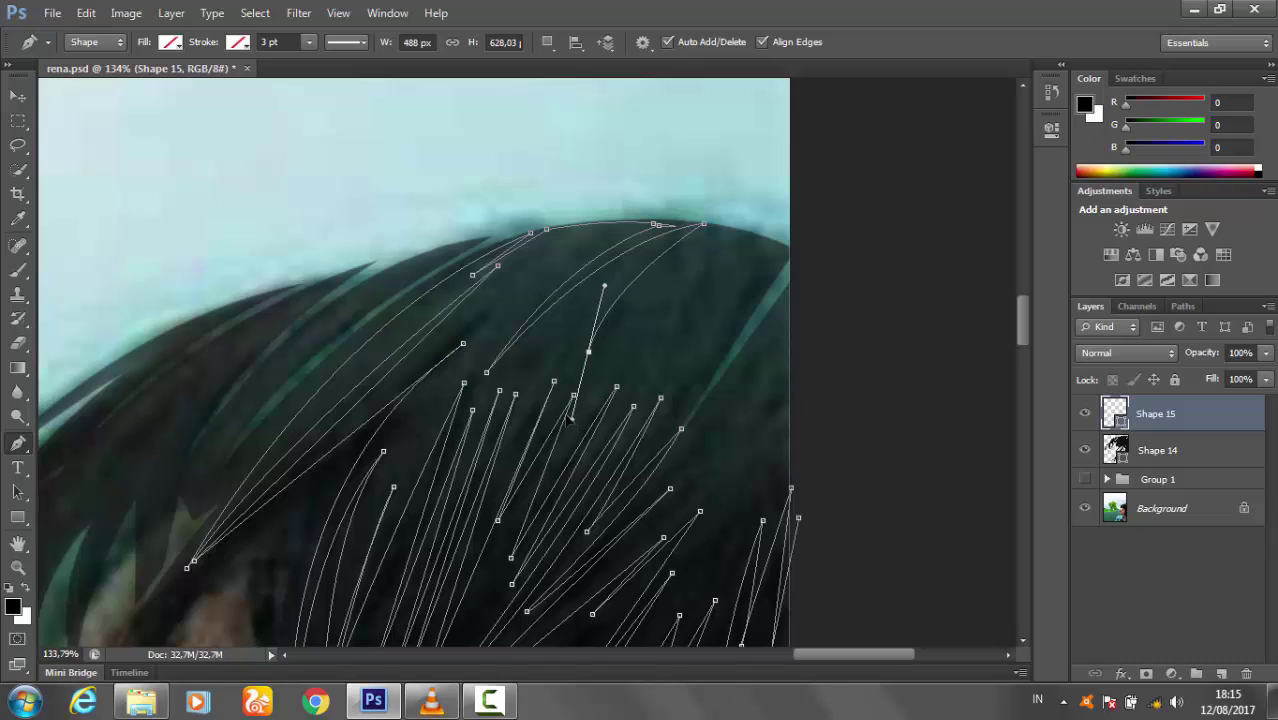
pyautogui.moveTo(588, 352); pyautogui.dragTo(559, 403)
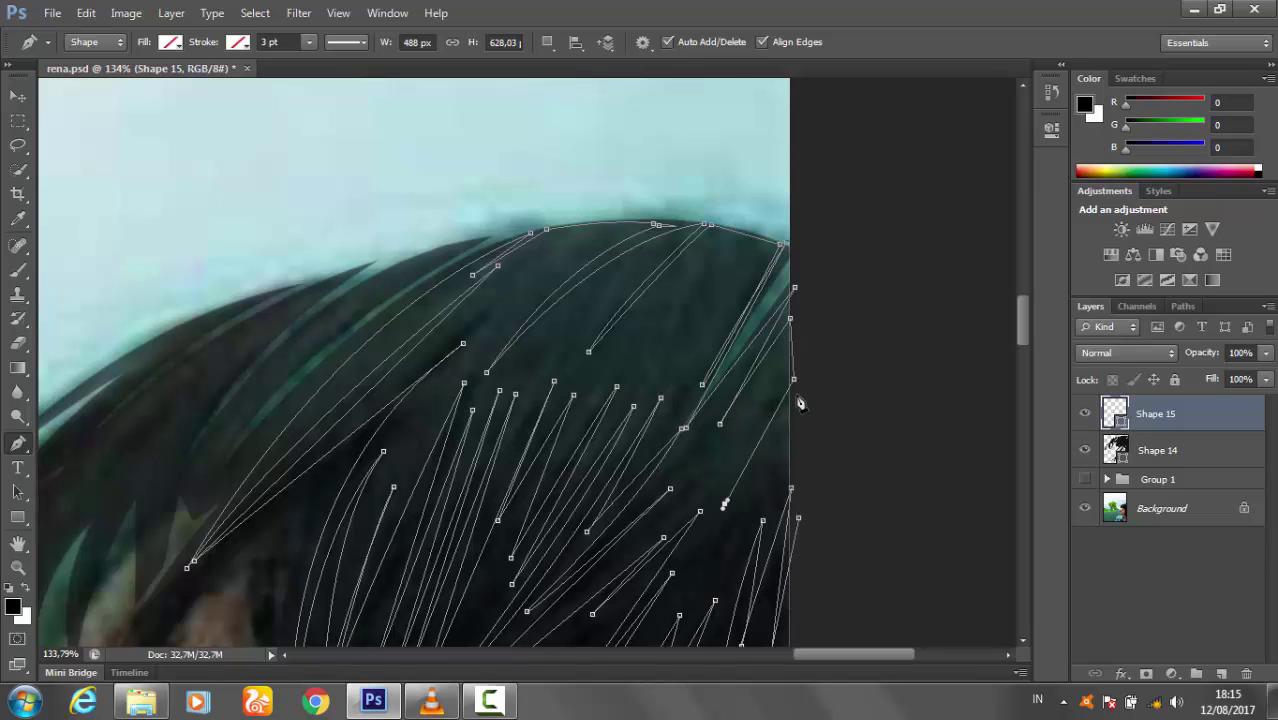
pyautogui.click(796, 490)
# - Fill Shape 15 with black and place the first point of a new strand
pyautogui.click(172, 43)
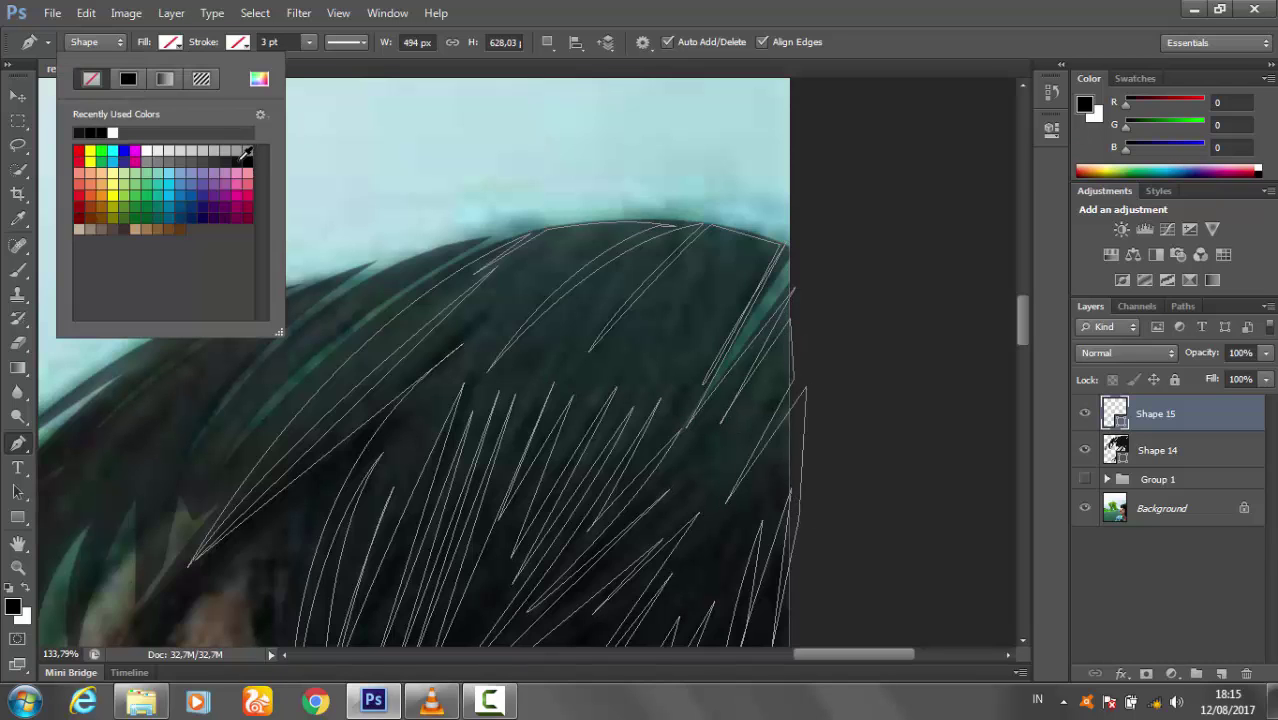
pyautogui.click(245, 155)
pyautogui.click(440, 358)
pyautogui.hscroll(-3, 500, 345)
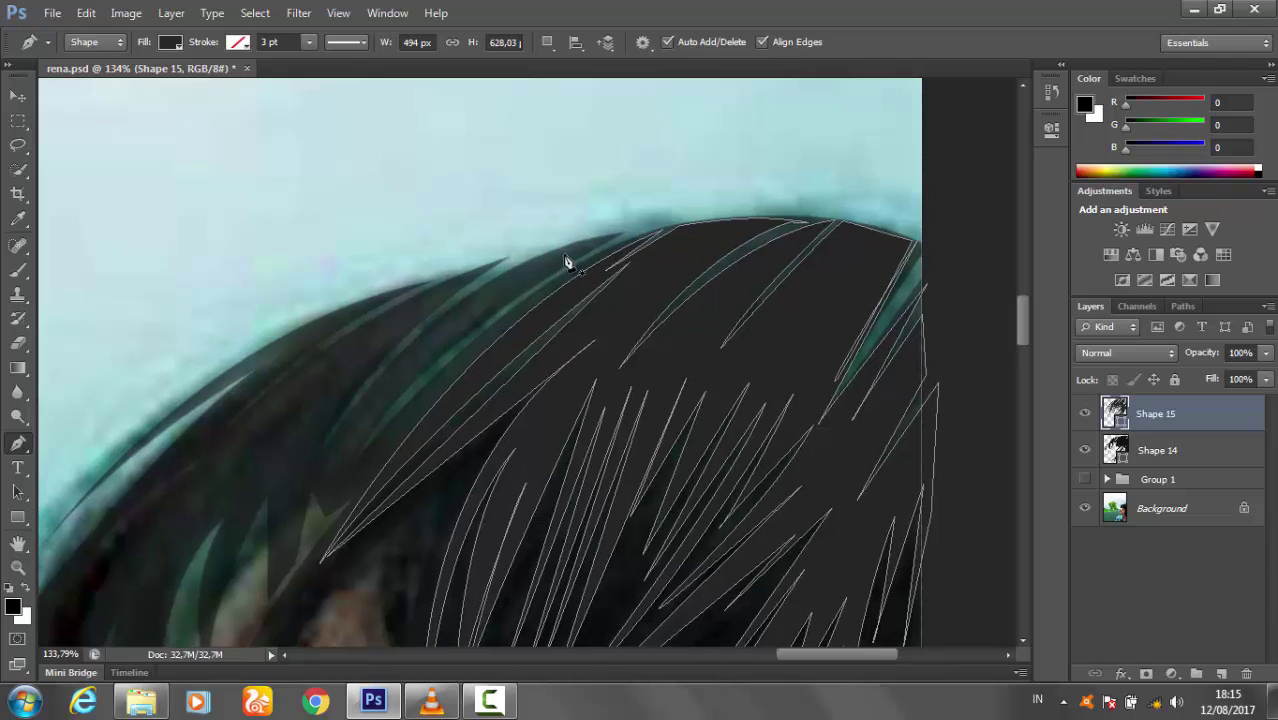
pyautogui.click(561, 254)
# - Close the current strand, then trace a new strand from the hair's top toward the fringe
pyautogui.moveTo(333, 497); pyautogui.dragTo(299, 583)
pyautogui.keyDown('alt'); pyautogui.click(333, 497); pyautogui.keyUp('alt')
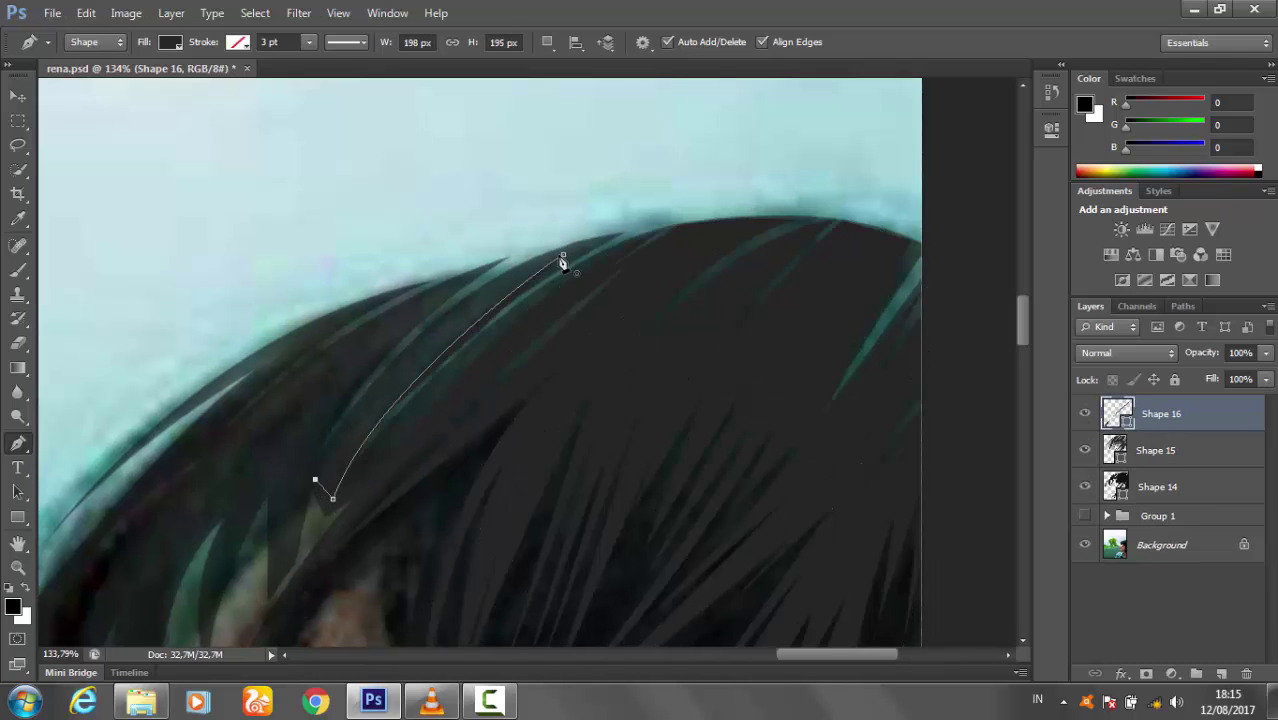
pyautogui.moveTo(561, 254); pyautogui.dragTo(710, 197)
pyautogui.moveTo(412, 442)
pyautogui.mouseDown()
pyautogui.moveTo(548, 310)
pyautogui.moveTo(566, 270)
pyautogui.mouseUp()
pyautogui.click(586, 116)
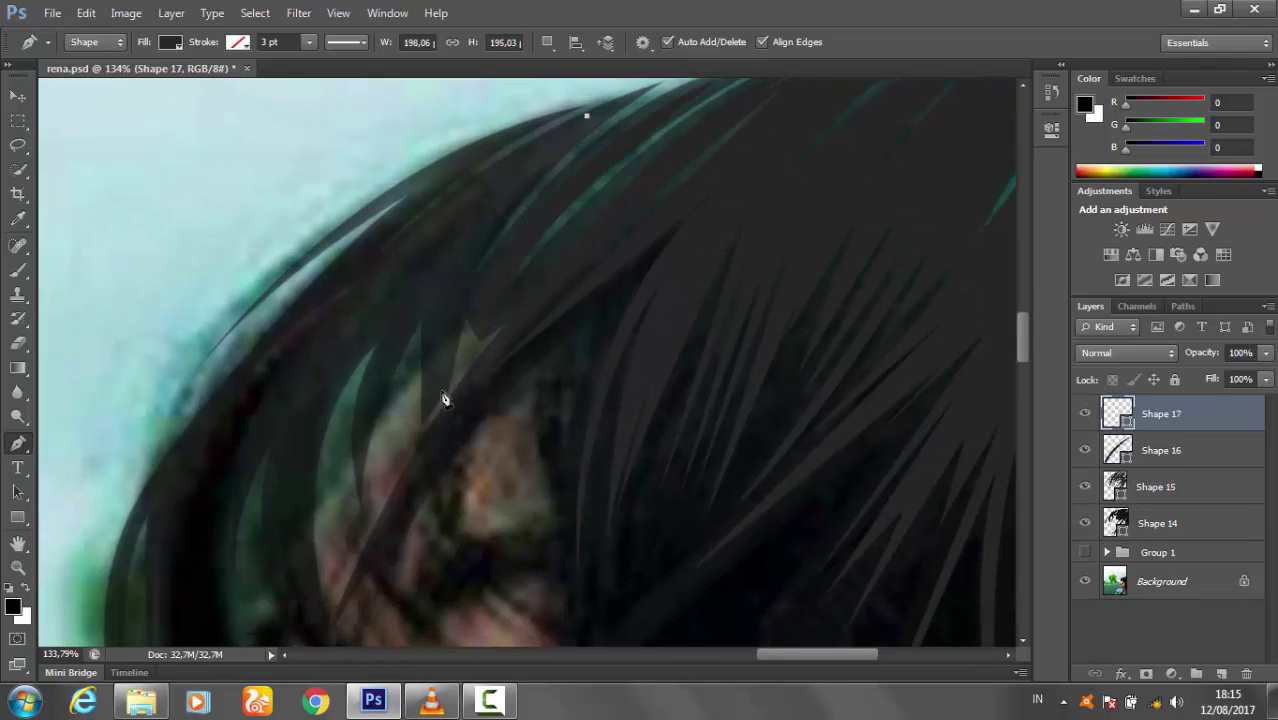
pyautogui.moveTo(441, 390); pyautogui.dragTo(447, 528)
pyautogui.keyDown('alt'); pyautogui.click(441, 390); pyautogui.keyUp('alt')
pyautogui.click(499, 181)
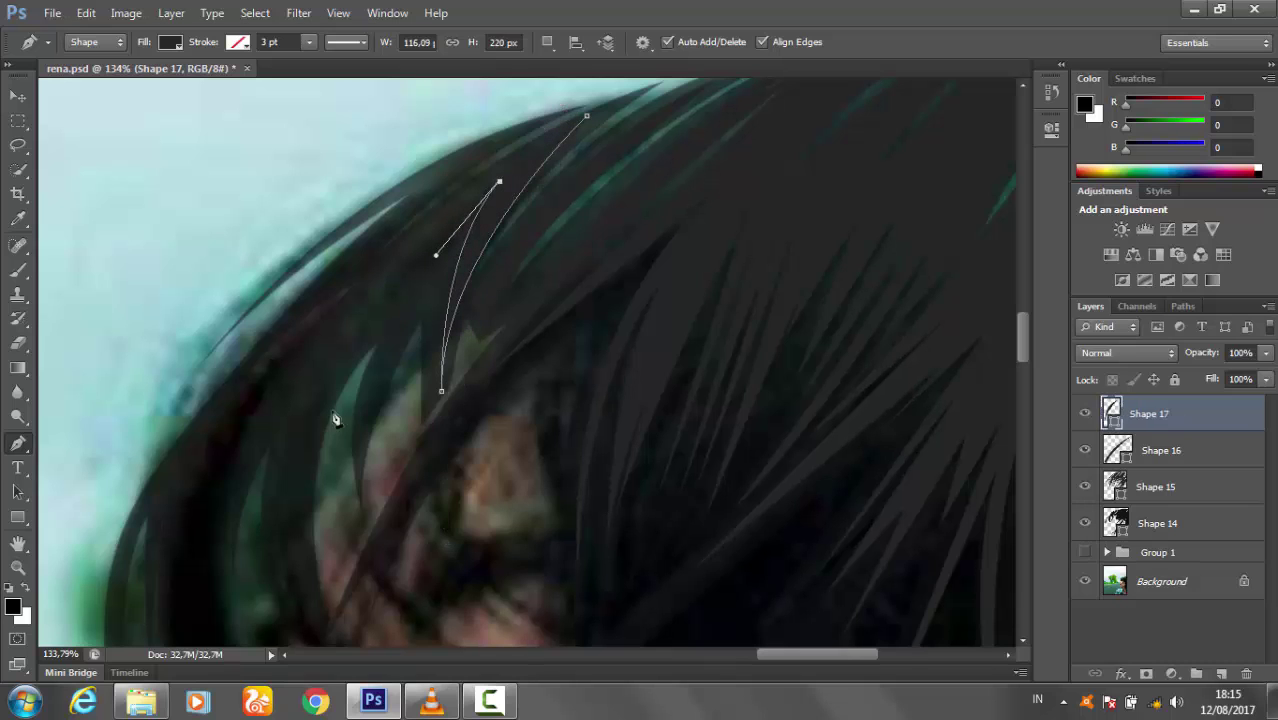
pyautogui.moveTo(369, 432); pyautogui.dragTo(353, 537)
pyautogui.moveTo(499, 181); pyautogui.dragTo(408, 258)
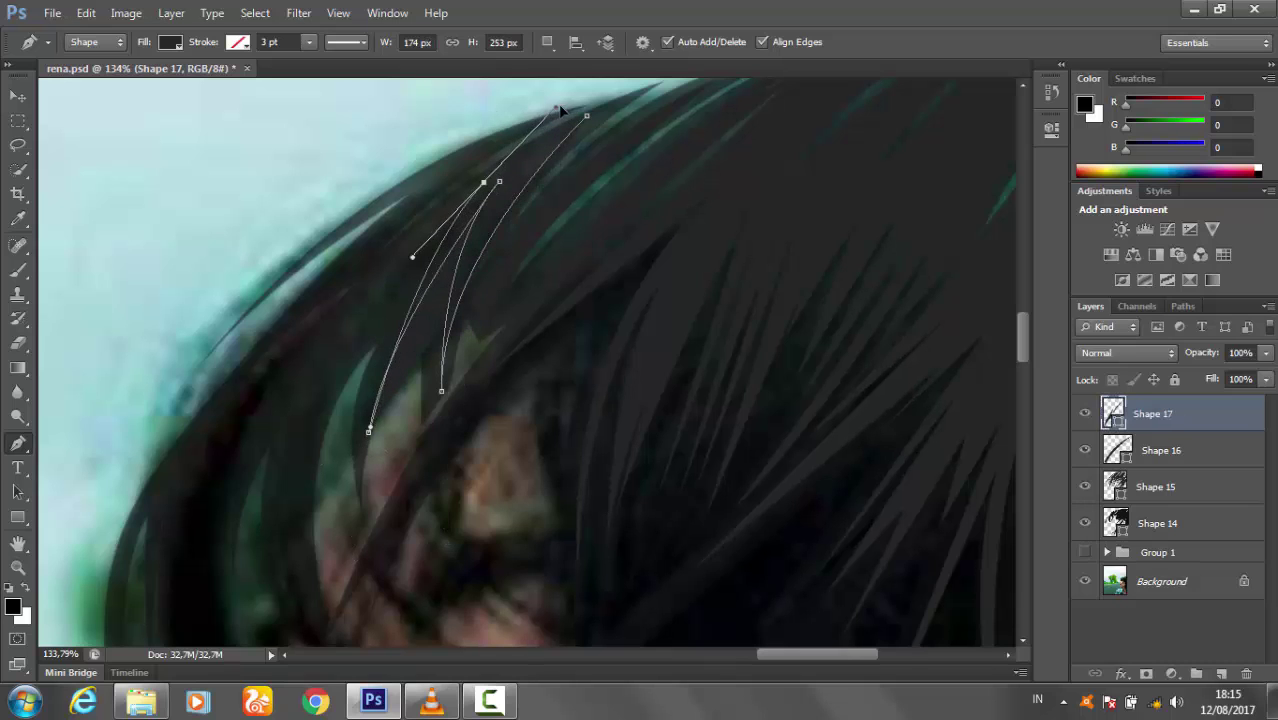
# - Continue the strand down the hair's left edge with the shape fill set to none
pyautogui.moveTo(344, 458)
pyautogui.mouseDown()
pyautogui.moveTo(340, 388)
pyautogui.moveTo(314, 388)
pyautogui.mouseUp()
pyautogui.moveTo(281, 396); pyautogui.dragTo(257, 528)
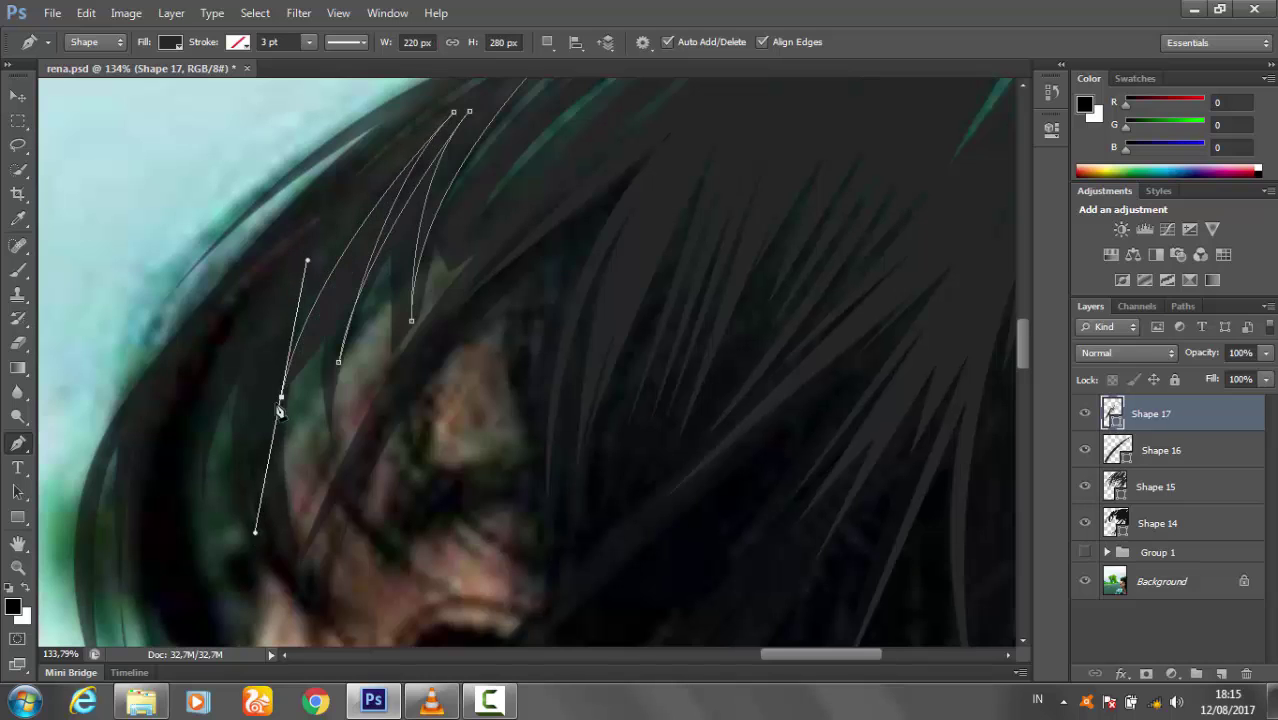
pyautogui.keyDown('alt'); pyautogui.click(281, 396); pyautogui.keyUp('alt')
pyautogui.moveTo(305, 257); pyautogui.dragTo(278, 340)
pyautogui.moveTo(296, 568); pyautogui.dragTo(321, 619)
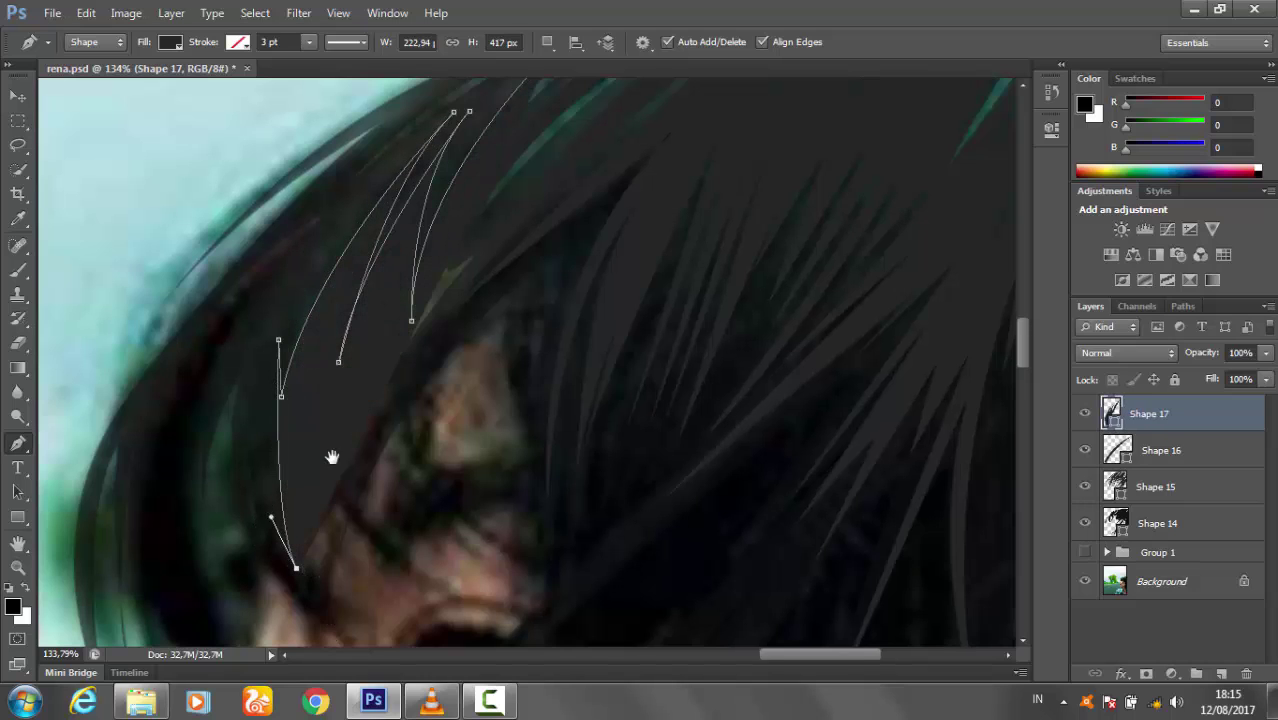
pyautogui.moveTo(332, 457); pyautogui.dragTo(401, 504)
pyautogui.click(170, 42)
pyautogui.click(82, 82)
pyautogui.moveTo(358, 340); pyautogui.dragTo(412, 235)
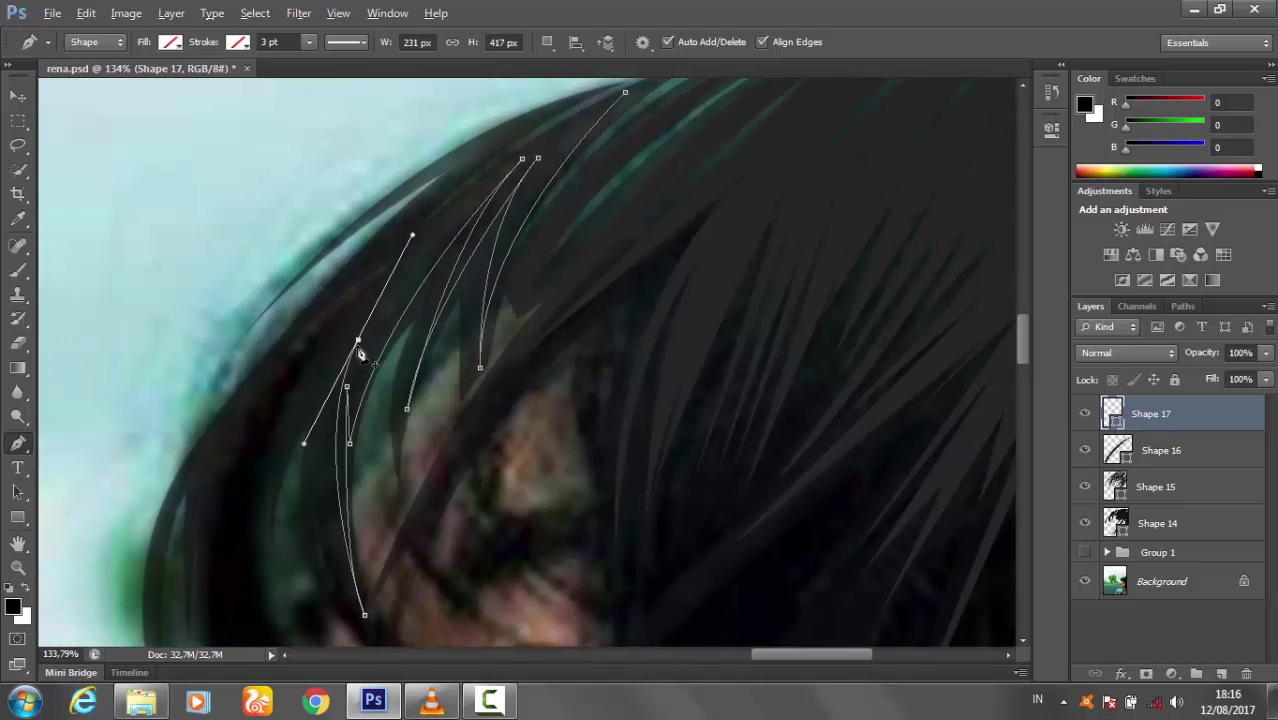
# - Extend the strand over the crown to the top of the head and finish the path
pyautogui.moveTo(334, 614); pyautogui.dragTo(329, 398)
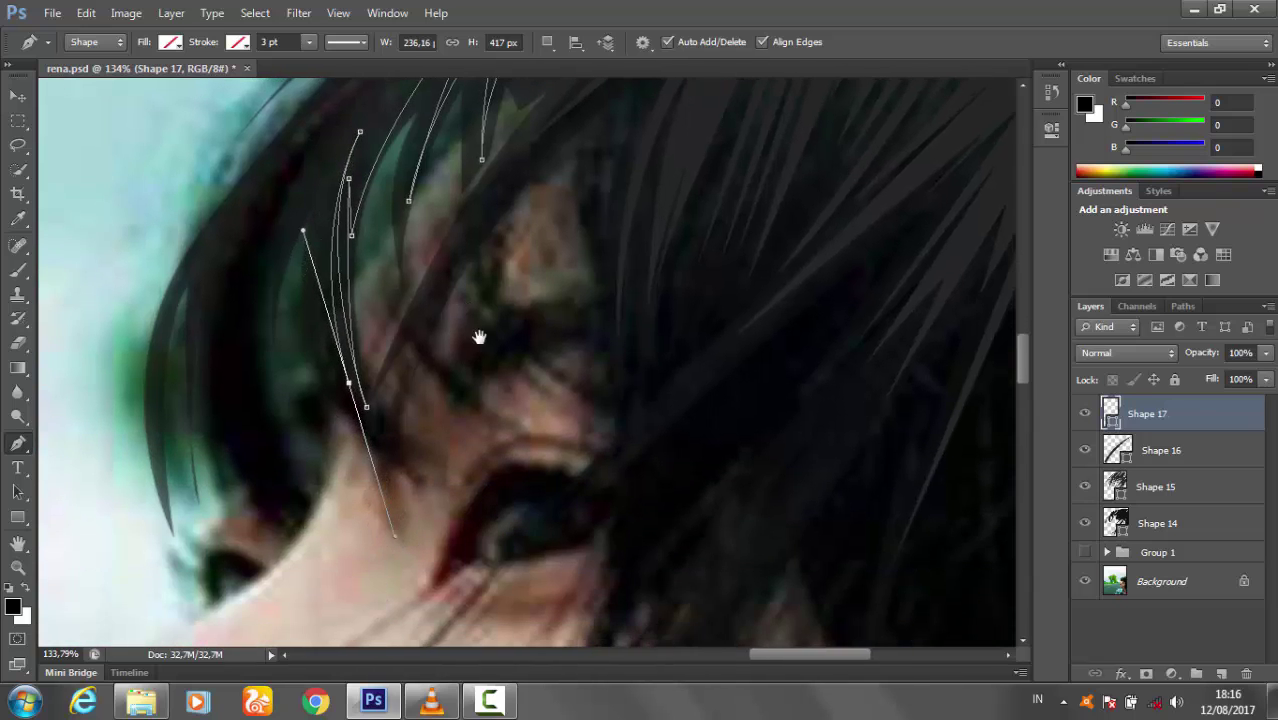
pyautogui.moveTo(479, 337); pyautogui.dragTo(537, 427)
pyautogui.moveTo(403, 470); pyautogui.dragTo(403, 542)
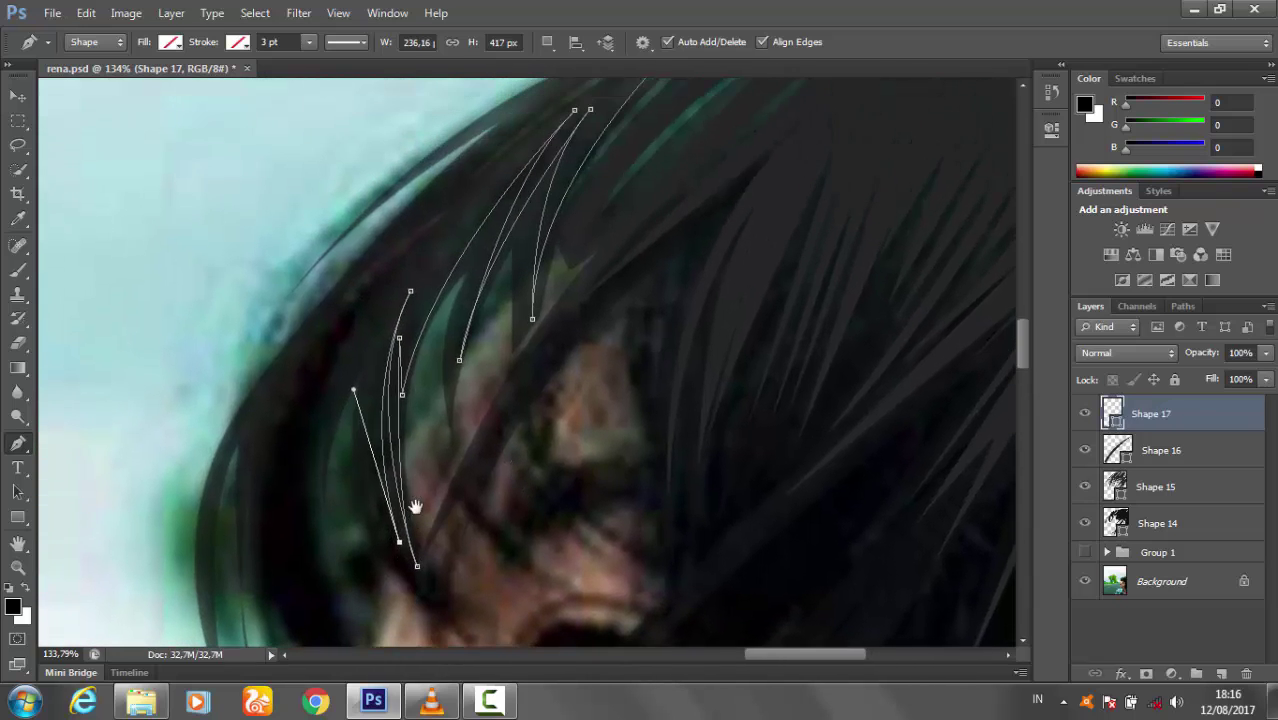
pyautogui.moveTo(391, 290); pyautogui.dragTo(434, 188)
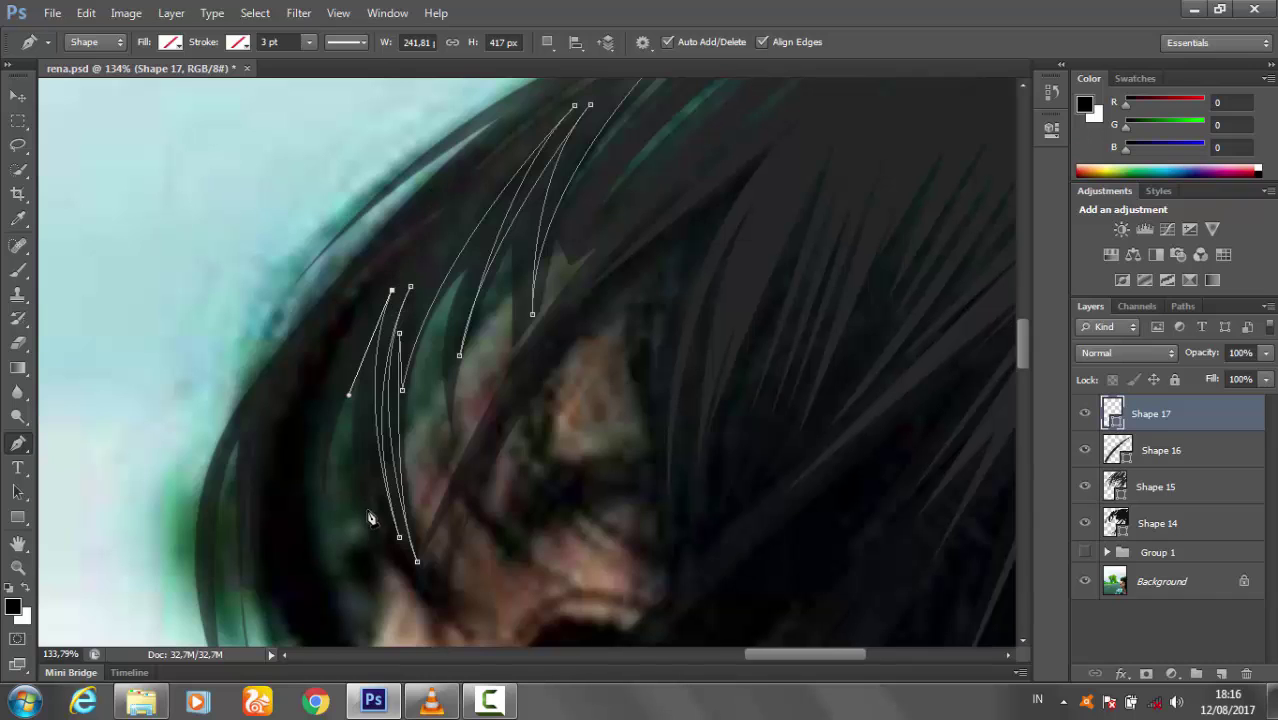
pyautogui.moveTo(367, 511); pyautogui.dragTo(391, 581)
pyautogui.moveTo(369, 518); pyautogui.dragTo(363, 582)
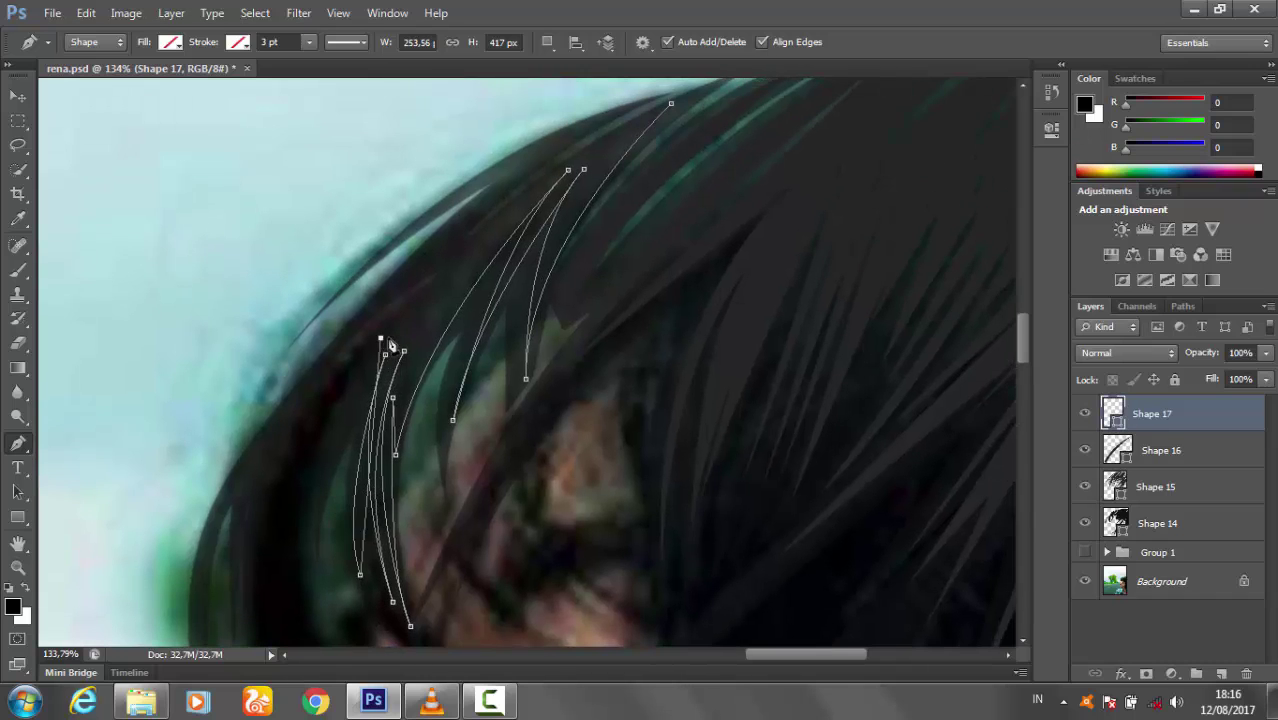
pyautogui.moveTo(409, 326); pyautogui.dragTo(502, 237)
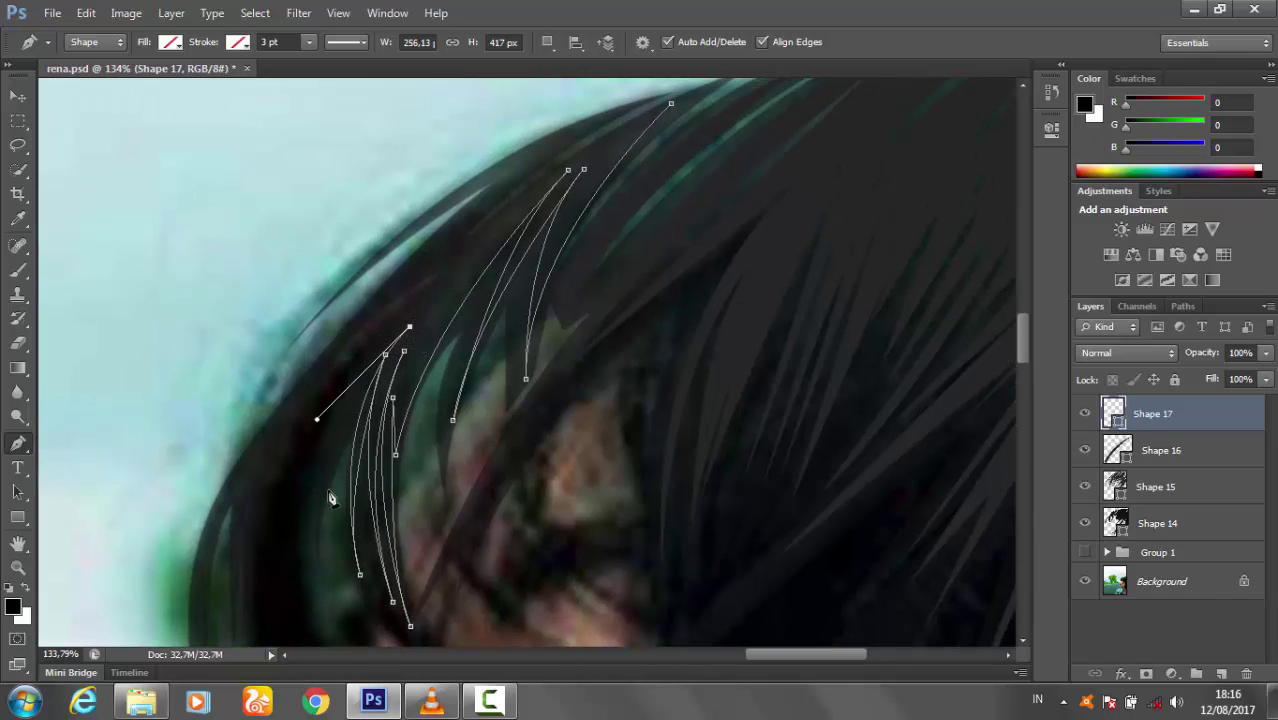
pyautogui.moveTo(328, 490); pyautogui.dragTo(287, 618)
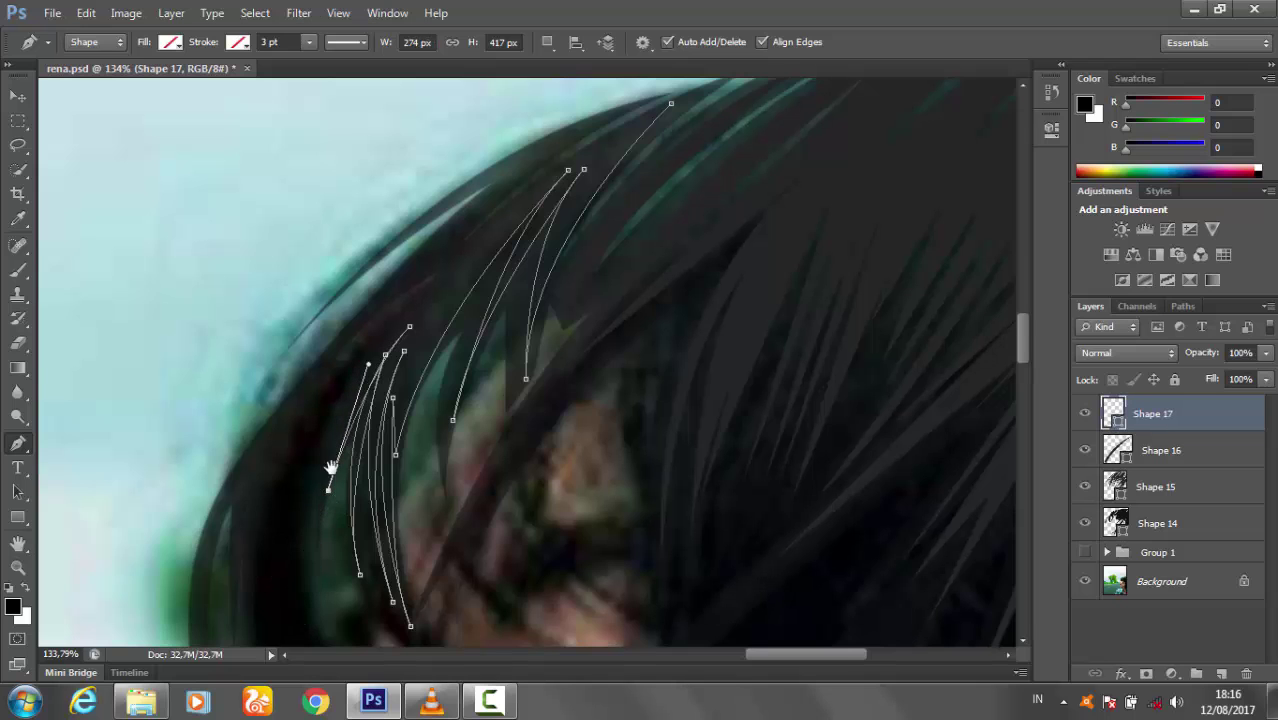
pyautogui.moveTo(331, 465); pyautogui.dragTo(306, 533)
pyautogui.moveTo(473, 289); pyautogui.dragTo(613, 187)
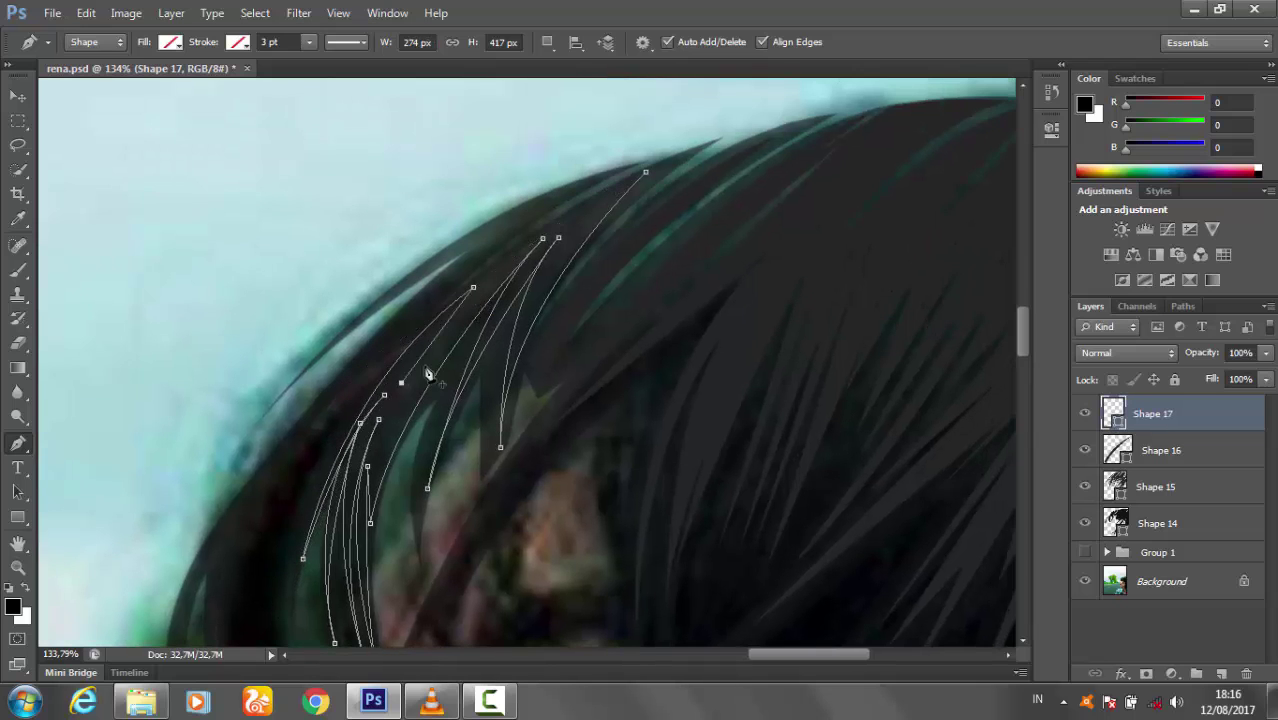
pyautogui.moveTo(422, 370); pyautogui.dragTo(396, 418)
pyautogui.moveTo(620, 220); pyautogui.dragTo(760, 176)
pyautogui.press('Return')
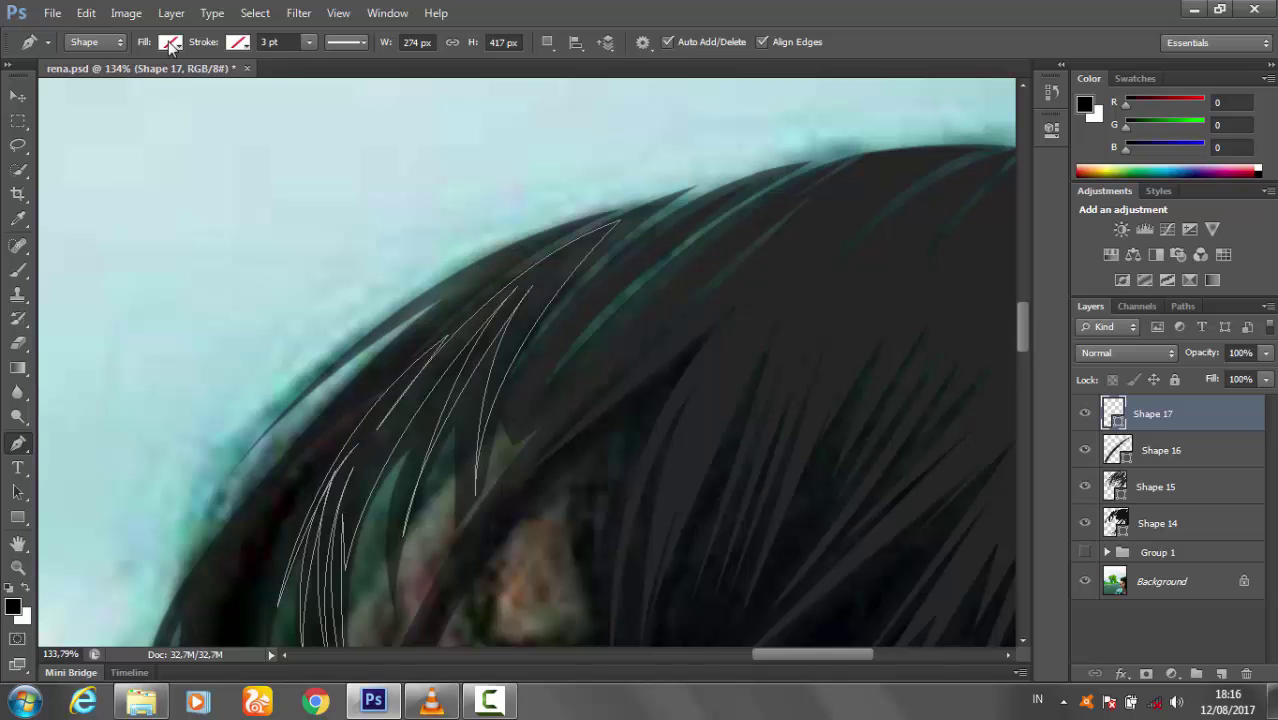
# - Restore the solid black fill and trace a new strand along the hair edge near the eye
pyautogui.click(170, 42)
pyautogui.click(97, 80)
pyautogui.moveTo(357, 437)
pyautogui.mouseDown()
pyautogui.moveTo(540, 252)
pyautogui.moveTo(540, 285)
pyautogui.mouseUp()
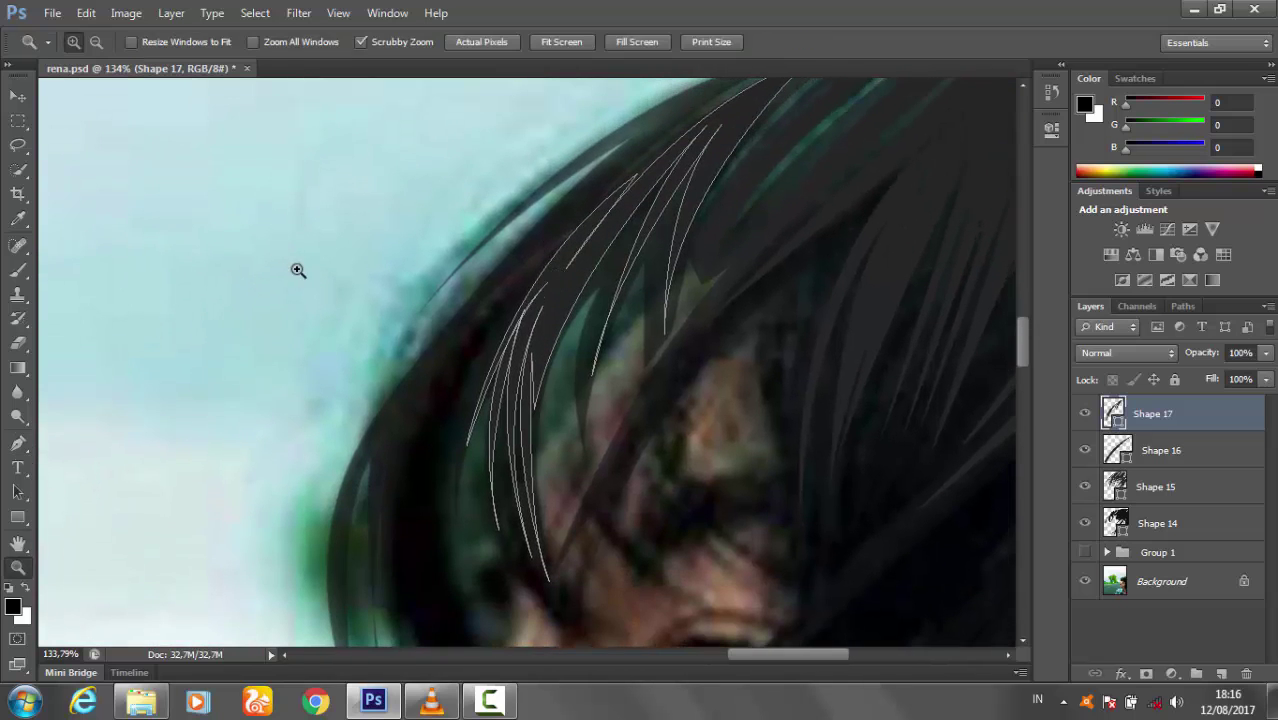
pyautogui.click(585, 208)
pyautogui.moveTo(391, 452); pyautogui.dragTo(368, 597)
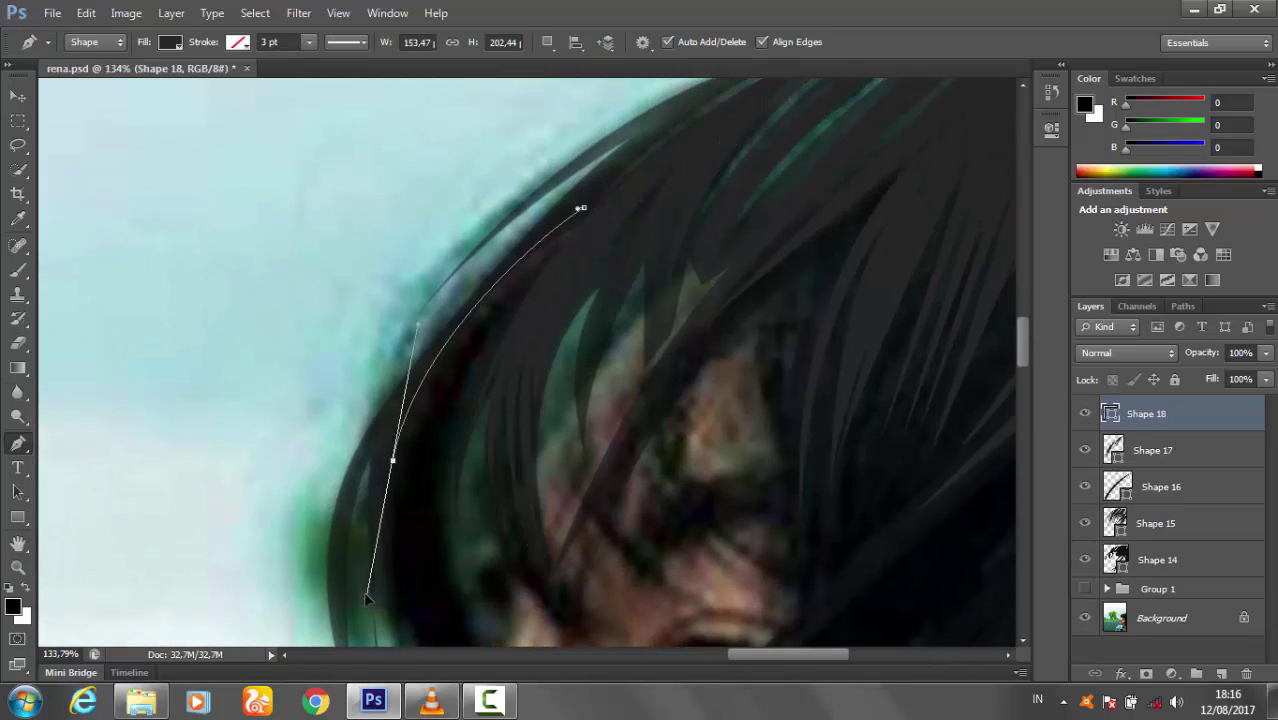
pyautogui.keyDown('alt'); pyautogui.click(391, 450); pyautogui.keyUp('alt')
pyautogui.moveTo(389, 476); pyautogui.dragTo(410, 369)
pyautogui.moveTo(416, 527); pyautogui.dragTo(424, 586)
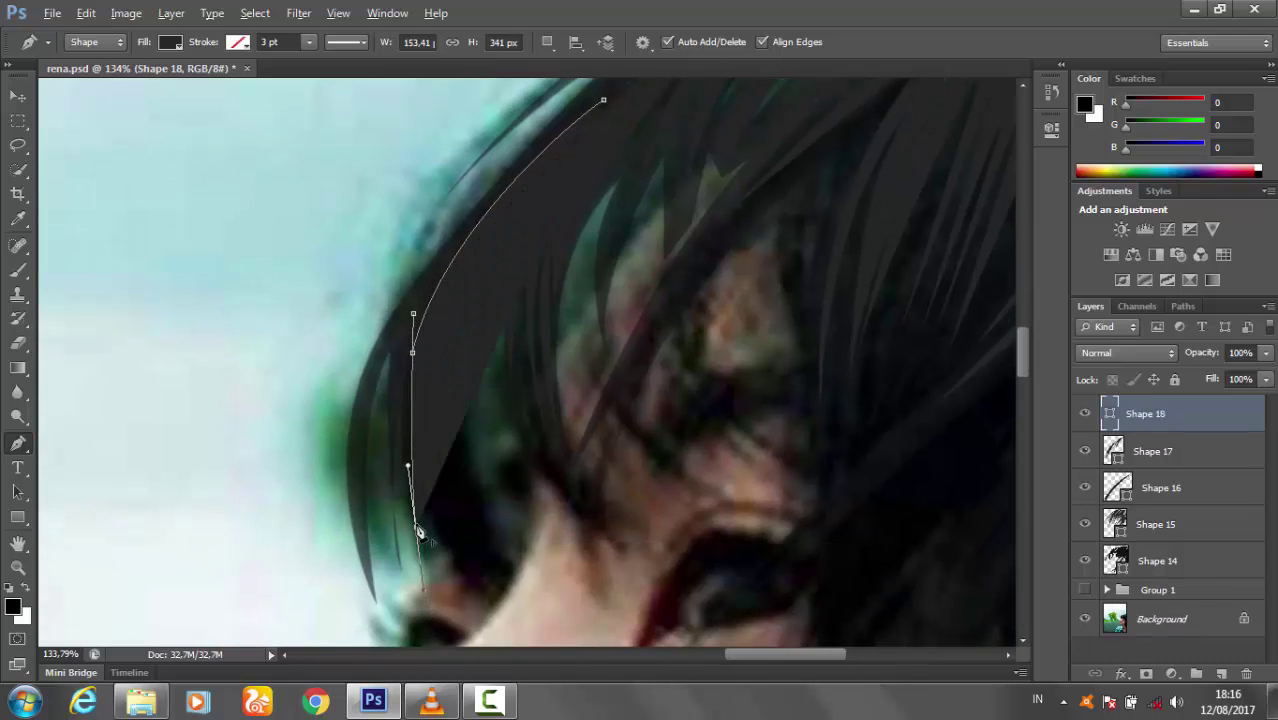
pyautogui.moveTo(430, 273); pyautogui.dragTo(475, 187)
pyautogui.moveTo(397, 548)
pyautogui.mouseDown()
pyautogui.moveTo(411, 606)
pyautogui.moveTo(400, 615)
pyautogui.mouseUp()
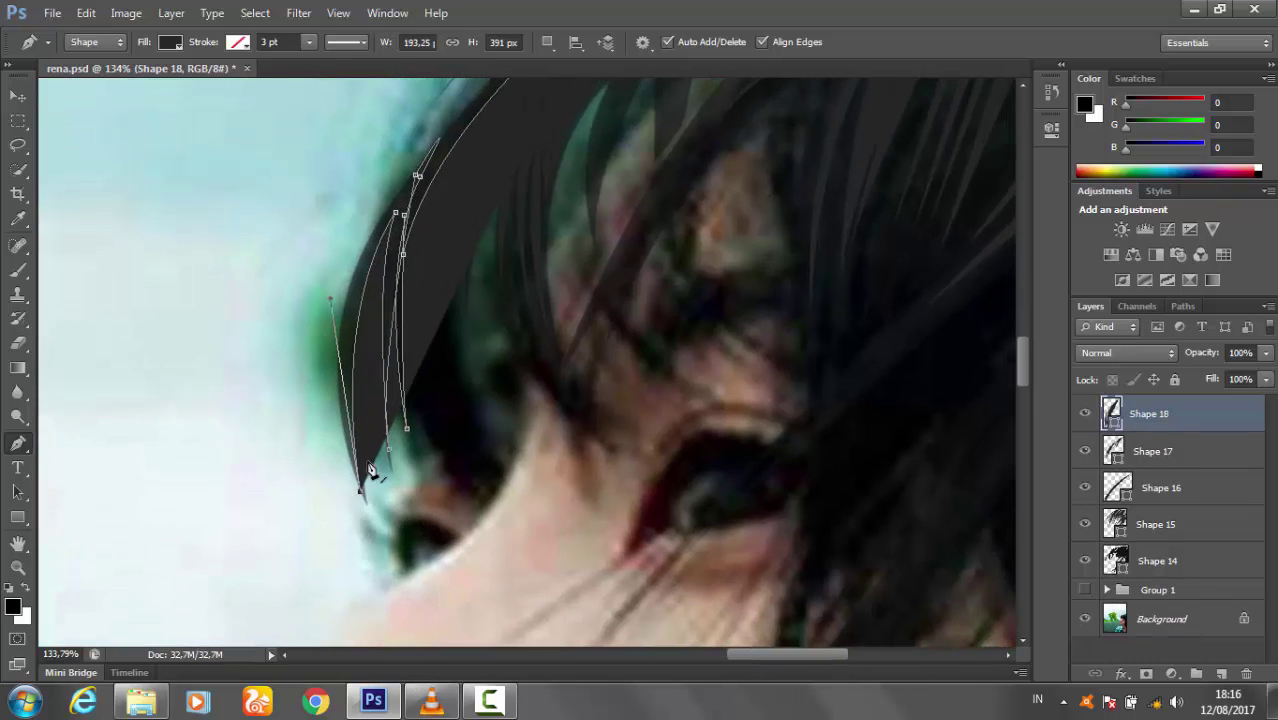
# - Run the new strand up to the crown and commit it as a filled shape
pyautogui.scroll(5, 362, 487)
pyautogui.click(469, 231)
pyautogui.moveTo(575, 131); pyautogui.dragTo(590, 122)
pyautogui.scroll(3, 485, 336)
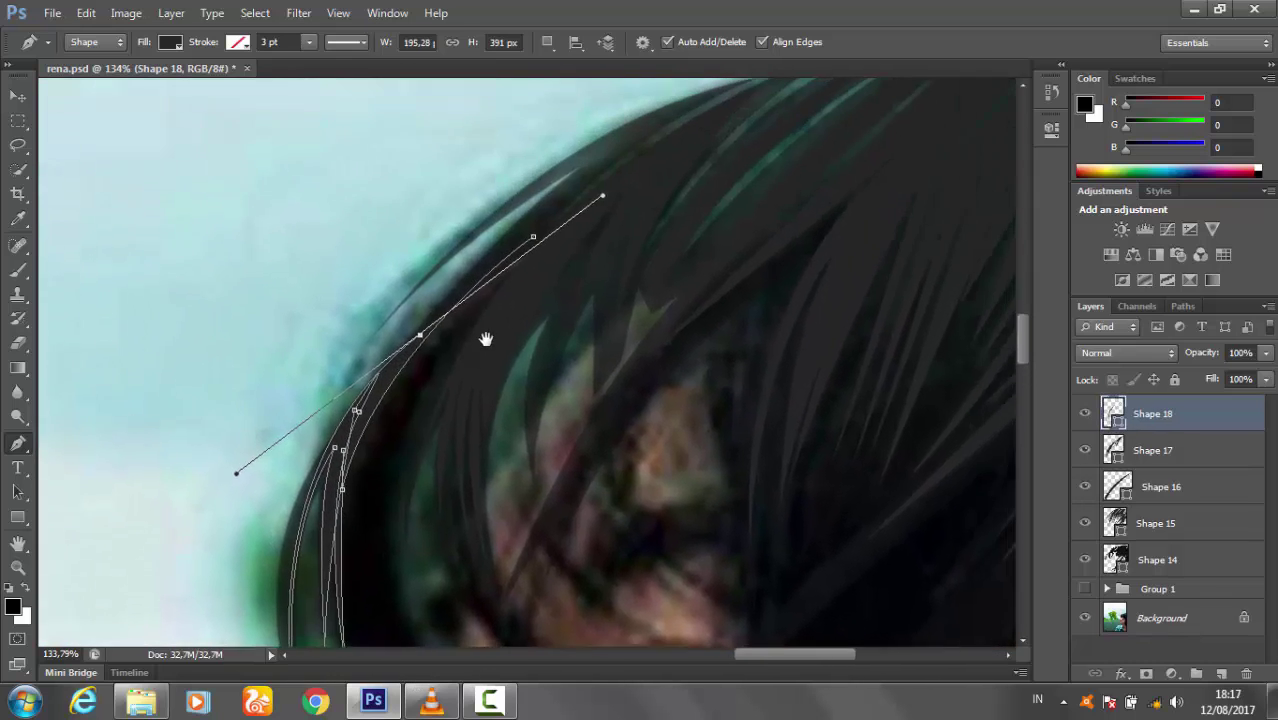
pyautogui.scroll(1, 390, 387)
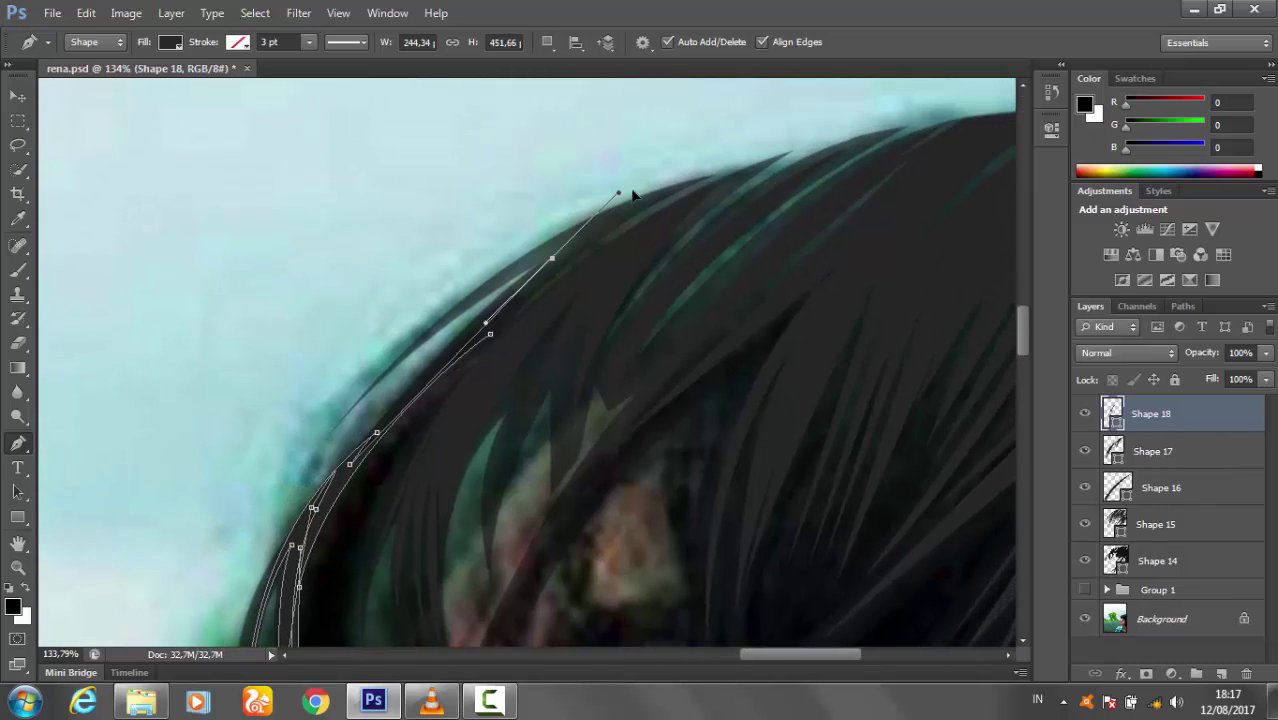
pyautogui.keyDown('alt'); pyautogui.click(552, 259); pyautogui.keyUp('alt')
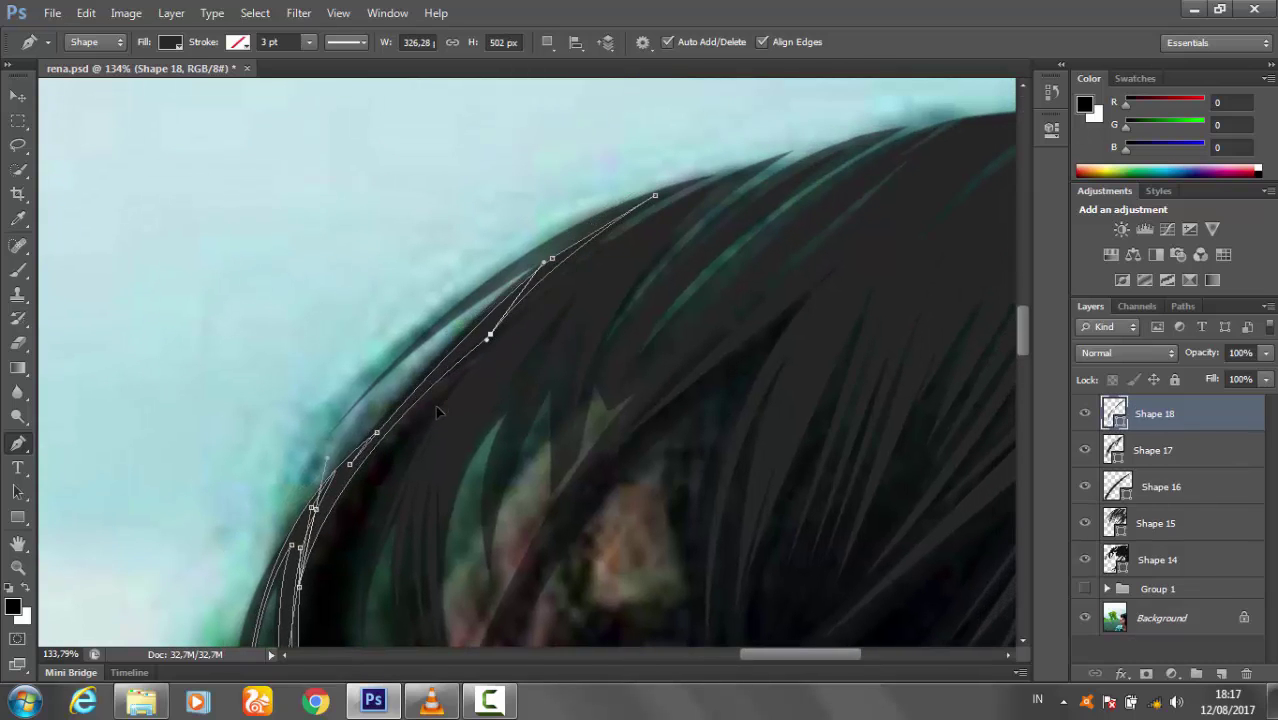
pyautogui.press('Return')
# - Start another curved strand along the hair's outer edge up to the crown
pyautogui.moveTo(380, 370); pyautogui.dragTo(657, 199)
pyautogui.click(654, 193)
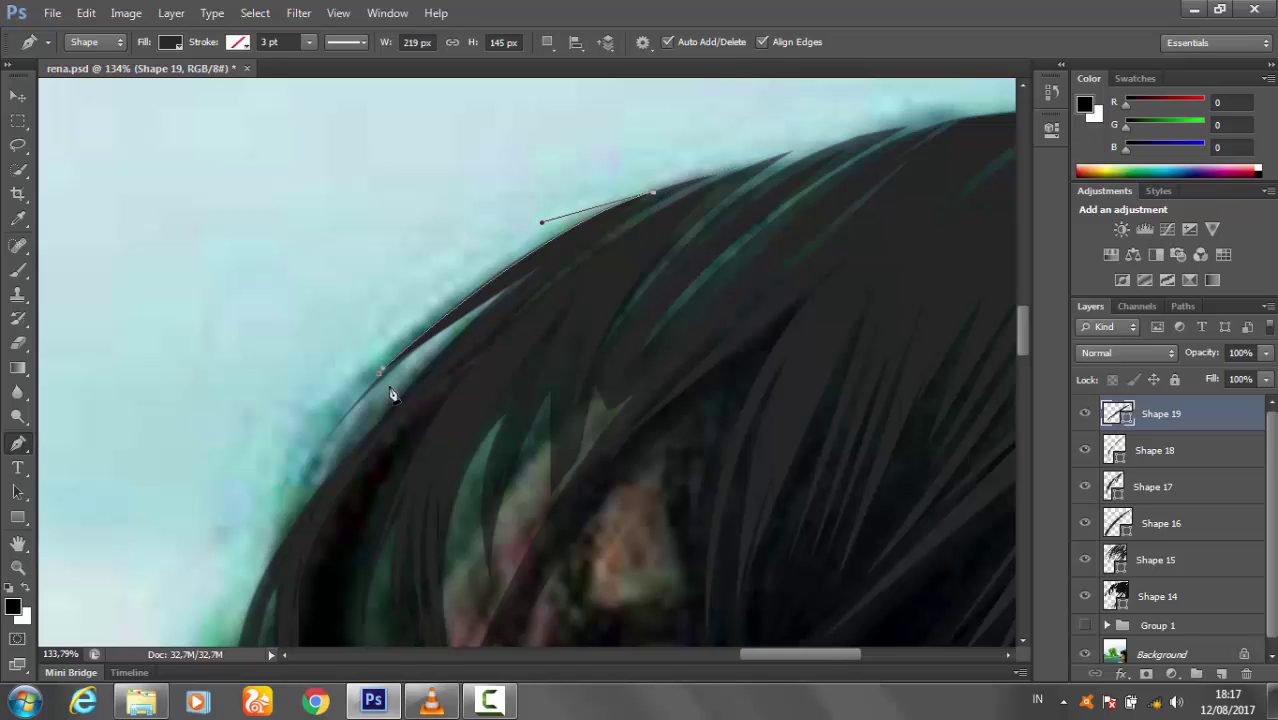
pyautogui.moveTo(382, 375); pyautogui.dragTo(292, 447)
# - Select layers Shape 15 through Shape 19 and merge them into one shape
pyautogui.press('z')
pyautogui.scroll(-5, 633, 422)
pyautogui.press('v')
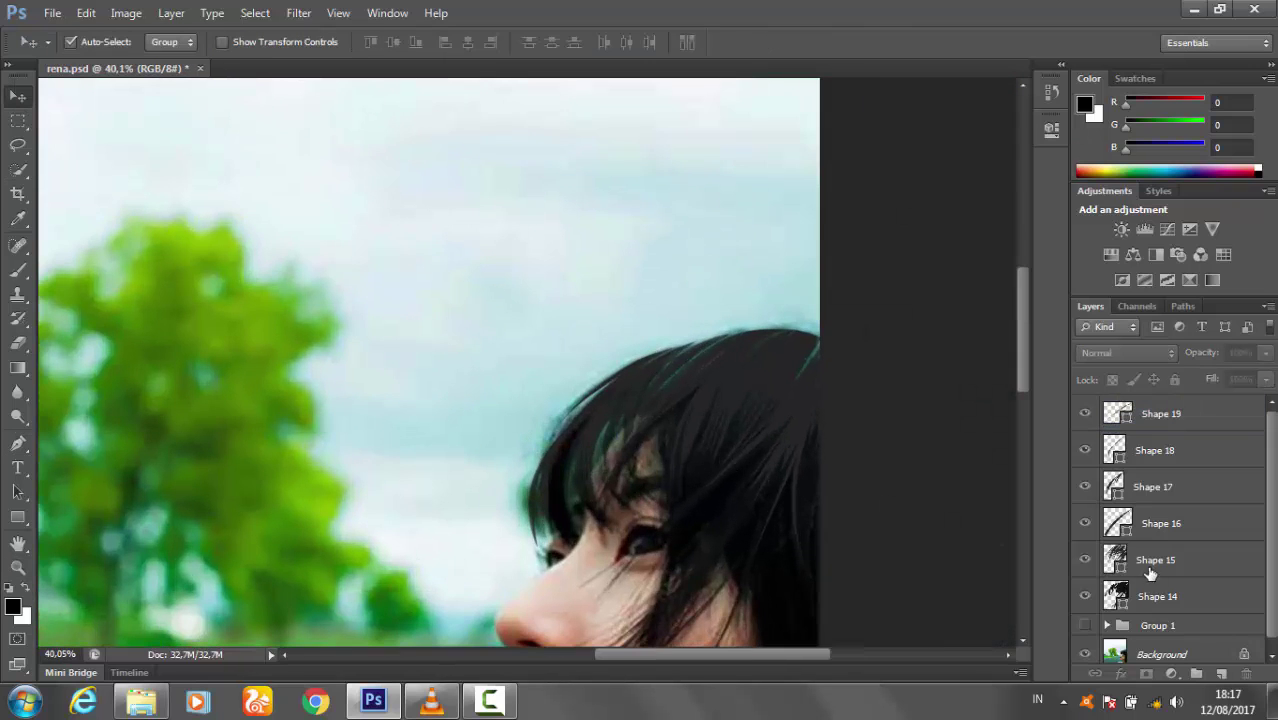
pyautogui.click(1168, 561)
pyautogui.keyDown('shift'); pyautogui.click(1206, 425); pyautogui.keyUp('shift')
pyautogui.rightClick(1206, 425)
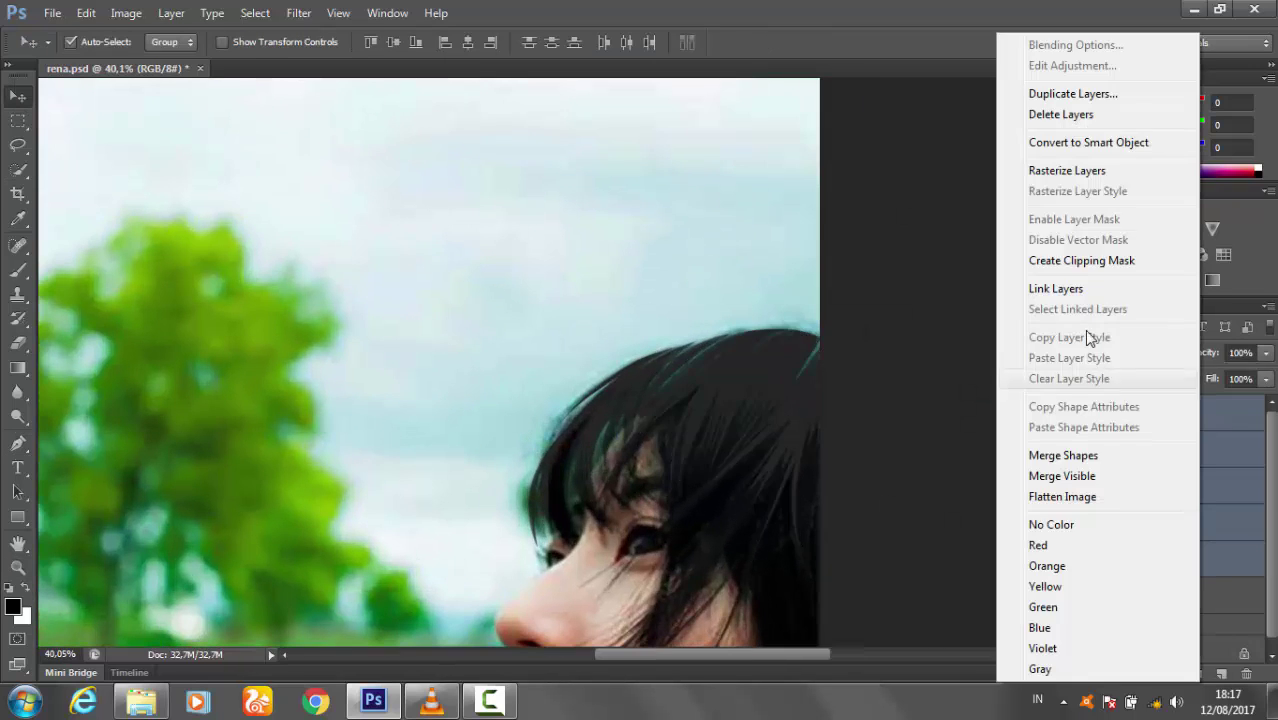
pyautogui.click(1044, 448)
# - Show Group 1 to compare the hair, then select it and hide it again
pyautogui.click(1084, 479)
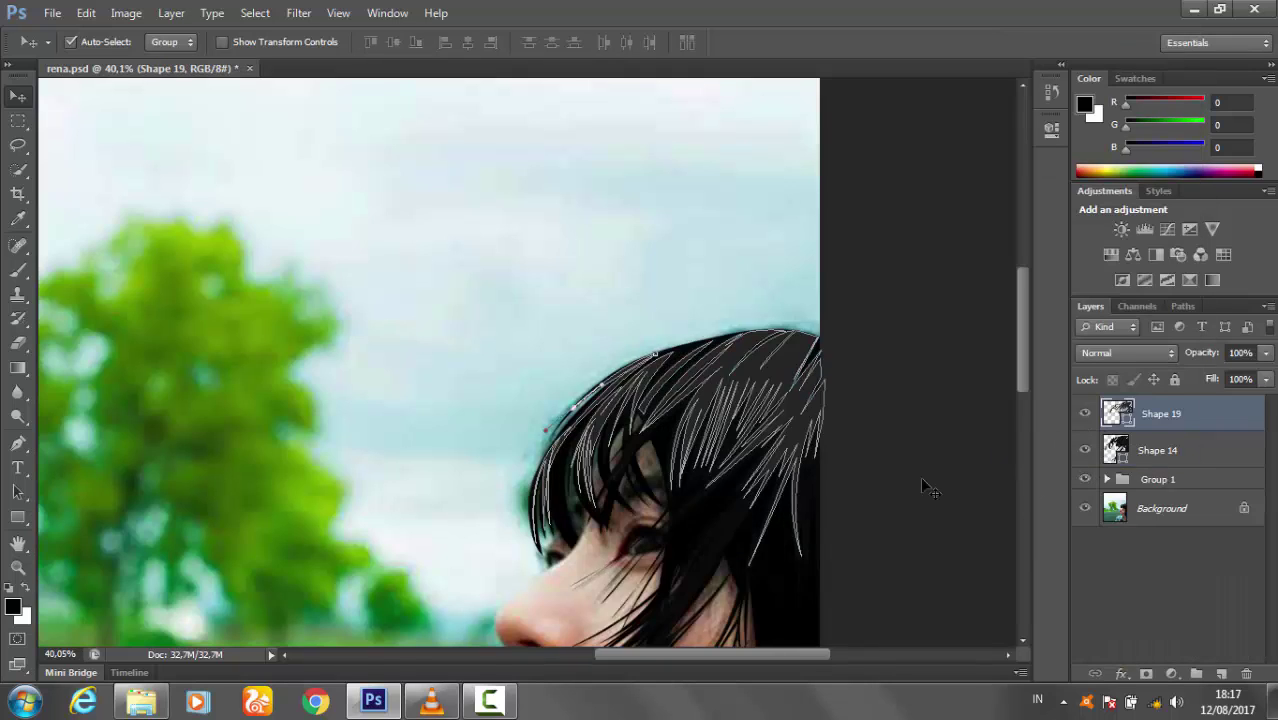
pyautogui.scroll(5, 563, 454)
pyautogui.scroll(-3, 563, 454)
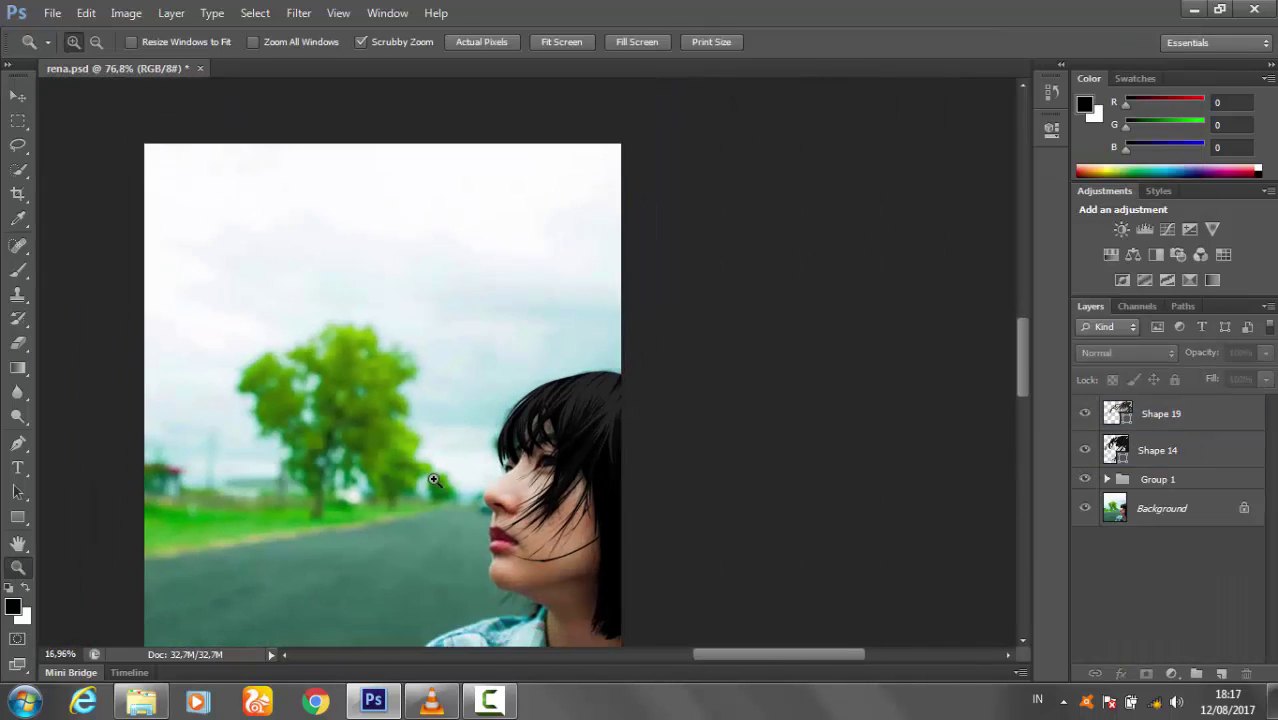
pyautogui.scroll(2, 539, 420)
pyautogui.scroll(-1, 539, 420)
pyautogui.click(1157, 450)
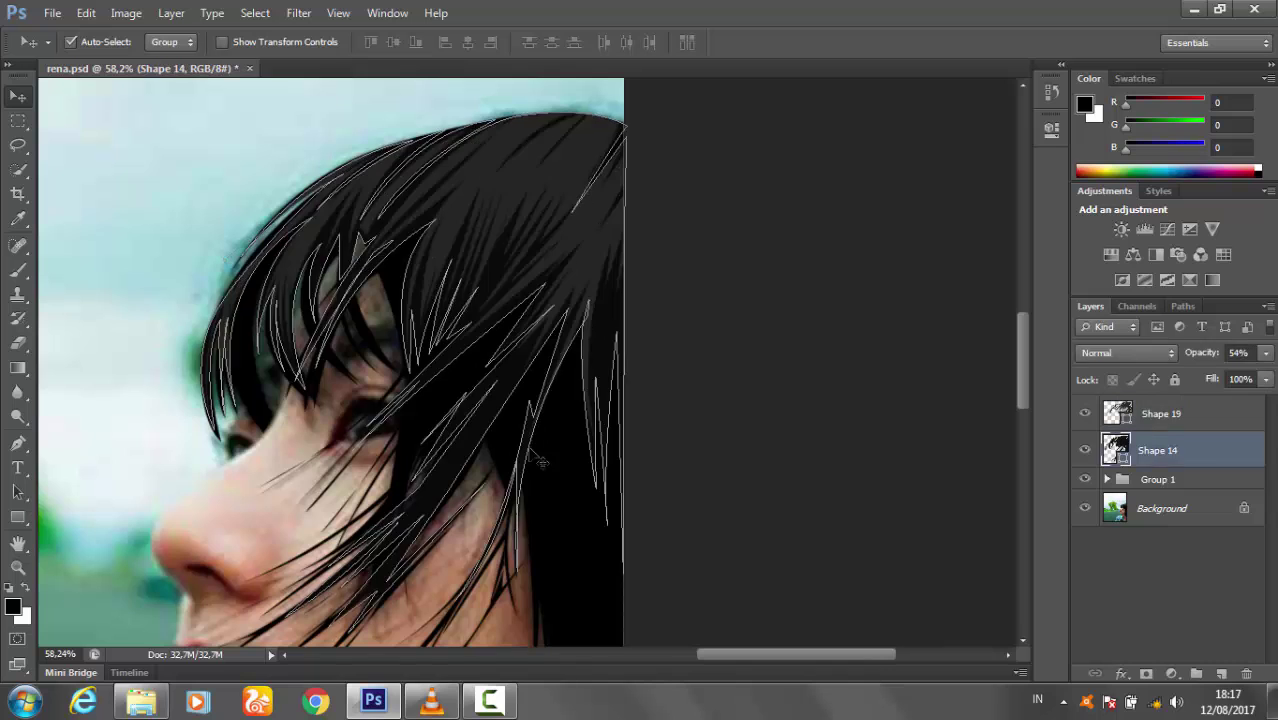
pyautogui.click(1157, 479)
pyautogui.click(1084, 479)
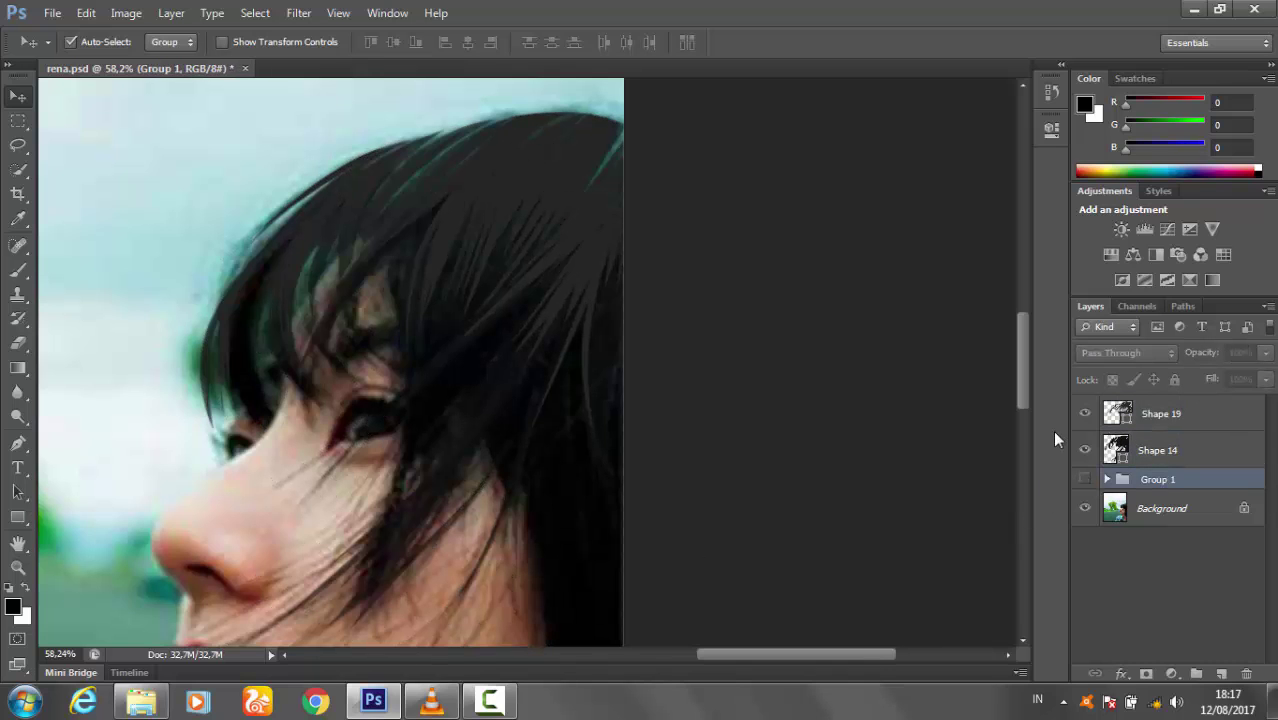
# - Duplicate Group 1 with Ctrl+J to create Group 1 copy
pyautogui.rightClick(1148, 484)
pyautogui.press('Escape')
pyautogui.hotkey('ctrl', 'j')
pyautogui.rightClick(1181, 482)
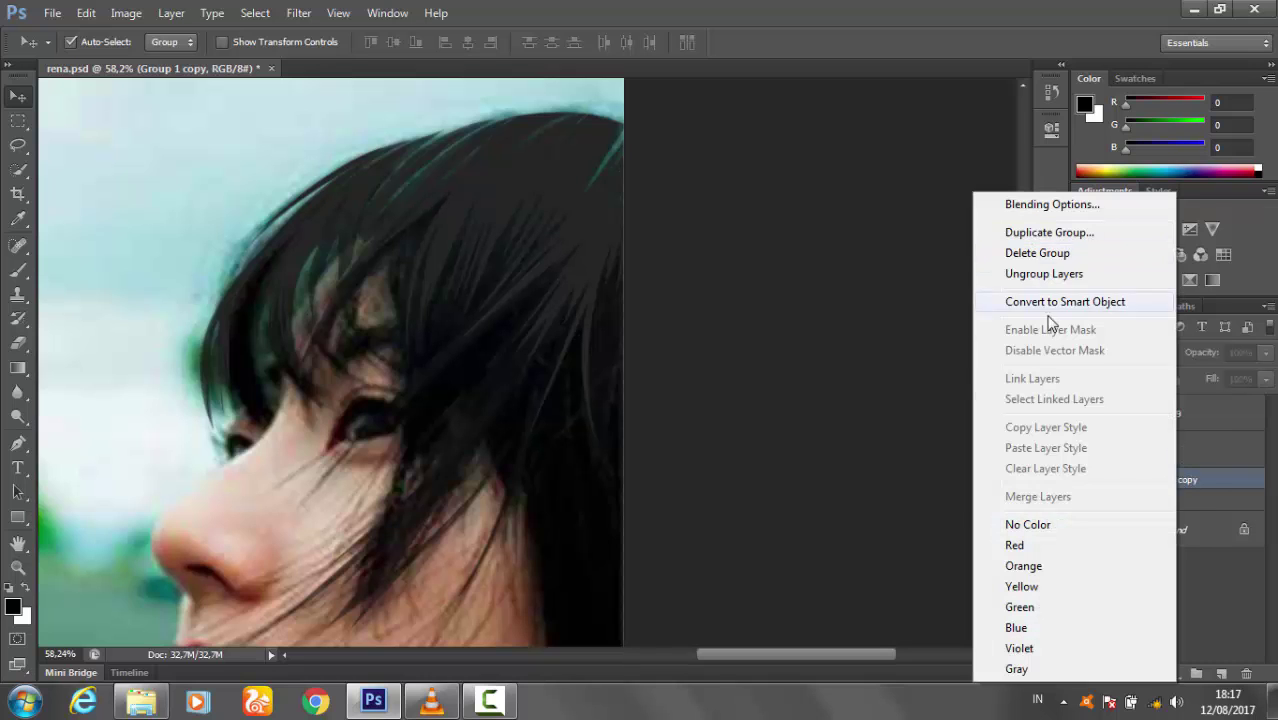
pyautogui.click(1203, 484)
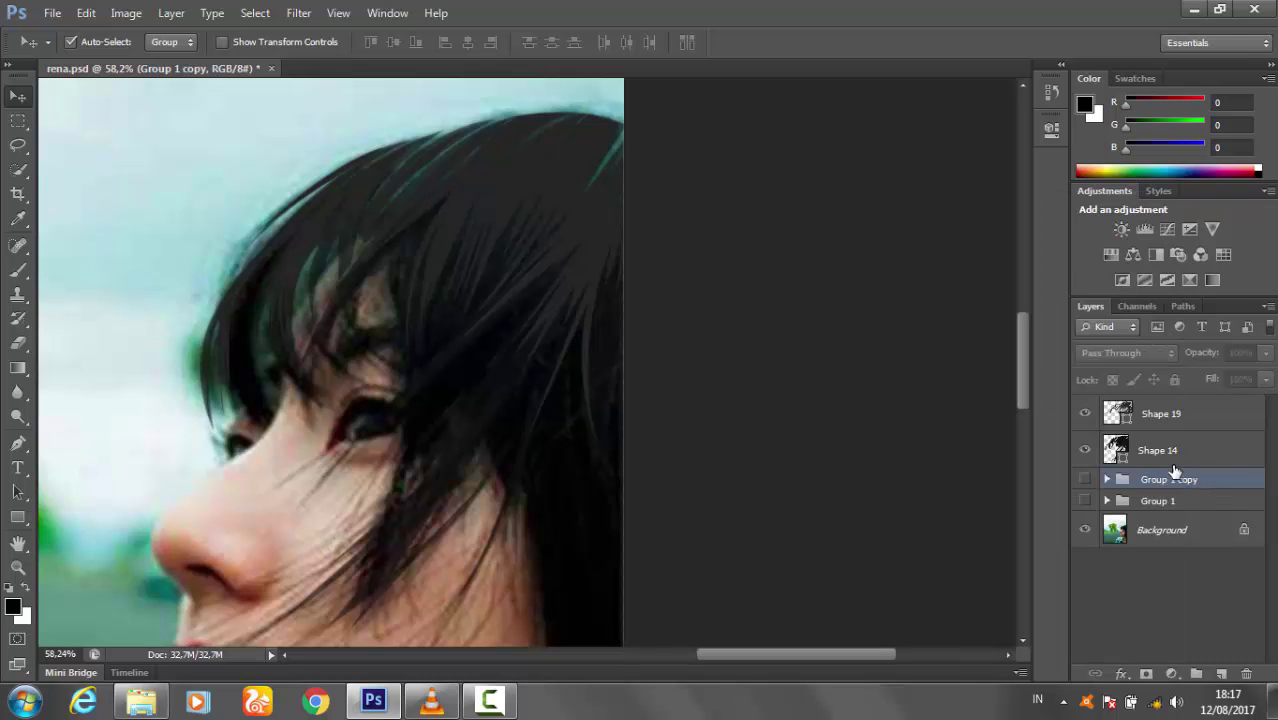
# - Ungroup Group 1 copy and merge Shape 6–12 into a single Shape 13 layer
pyautogui.rightClick(1176, 480)
pyautogui.scroll(-3, 1177, 539)
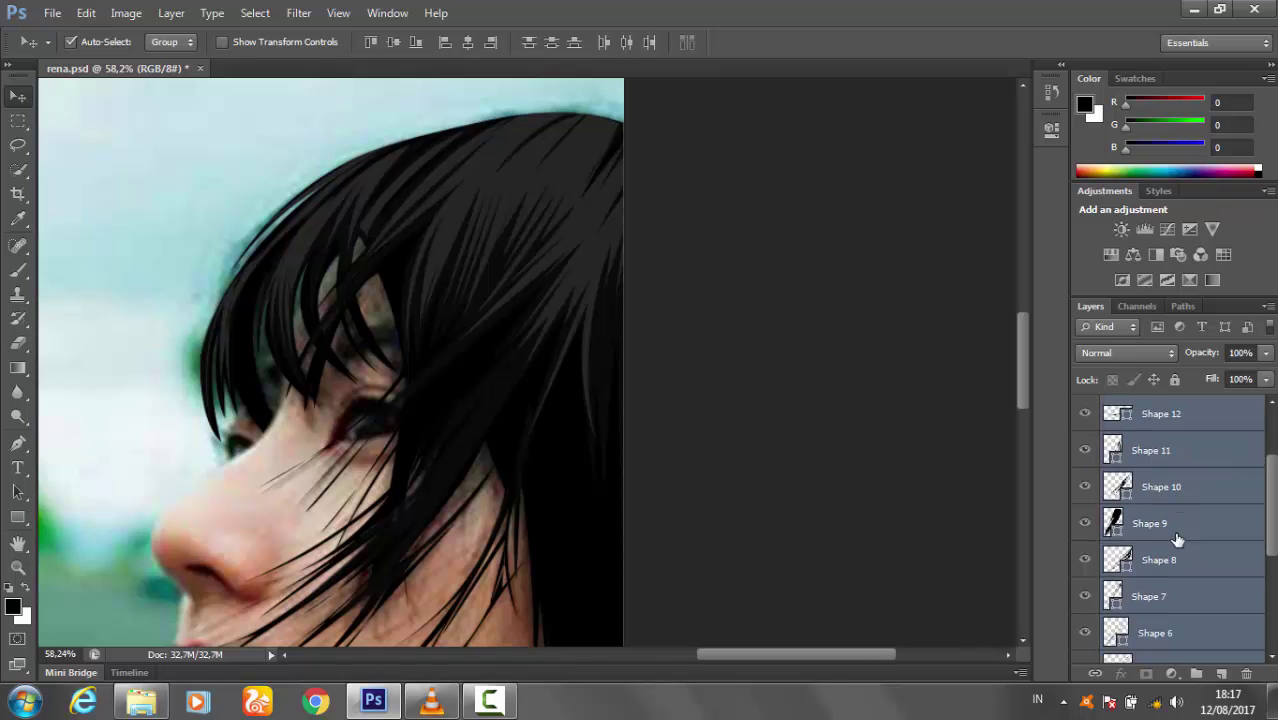
pyautogui.rightClick(1169, 484)
pyautogui.click(1100, 530)
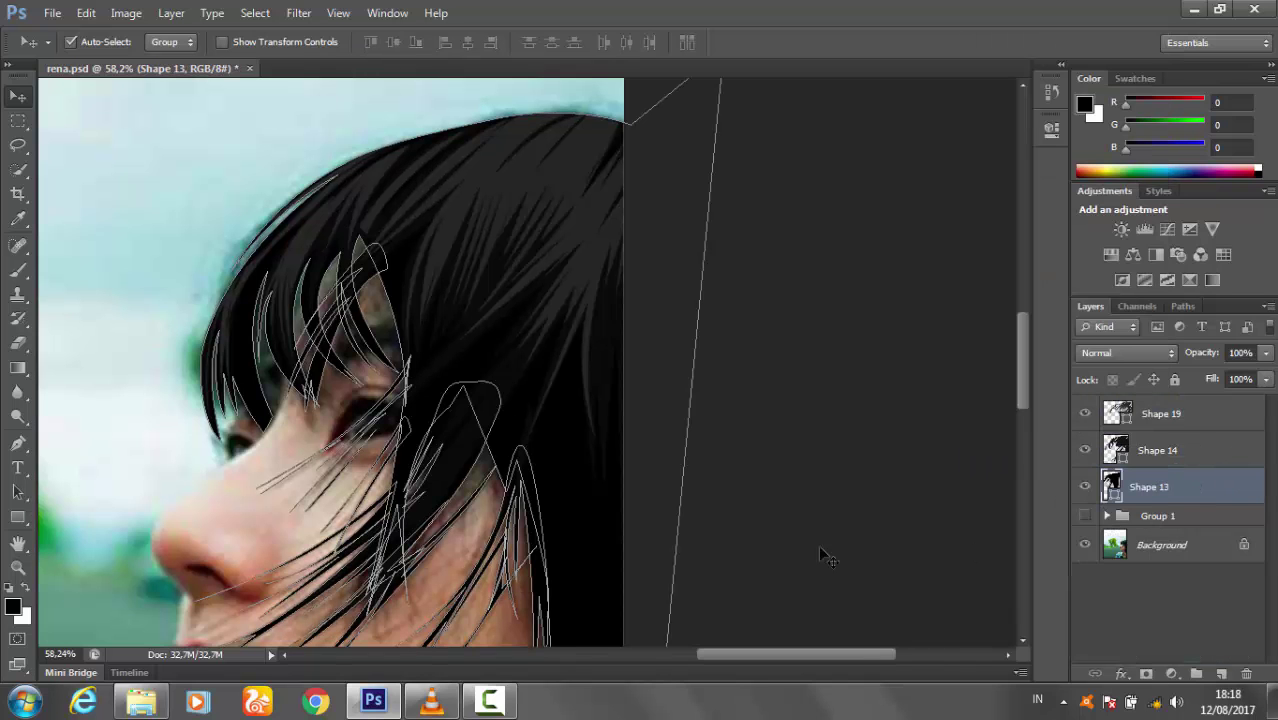
# - Toggle Shape 13's visibility to compare, then hide Shape 14 and Shape 19
pyautogui.click(1085, 486)
pyautogui.scroll(-3, 625, 485)
pyautogui.click(1085, 486)
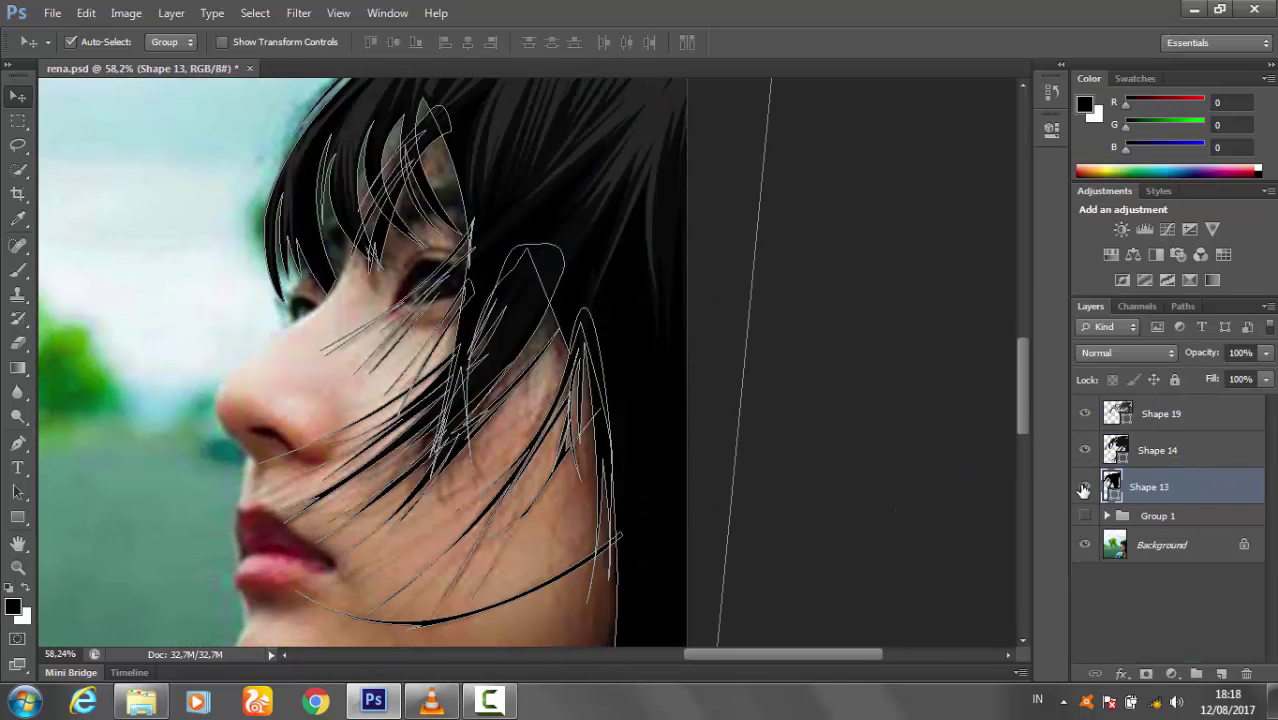
pyautogui.click(1085, 486)
pyautogui.doubleClick(1113, 488)
pyautogui.click(830, 181)
pyautogui.click(1085, 486)
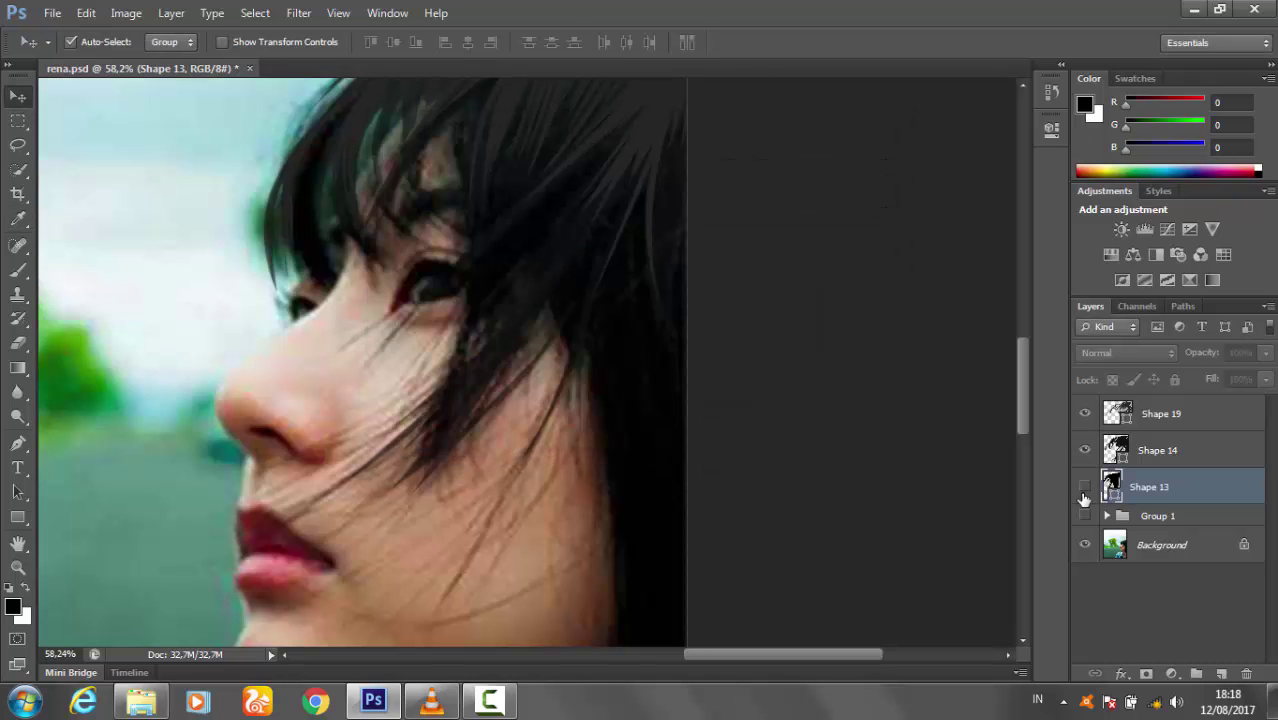
pyautogui.scroll(1, 831, 418)
pyautogui.click(1085, 486)
pyautogui.click(1085, 450)
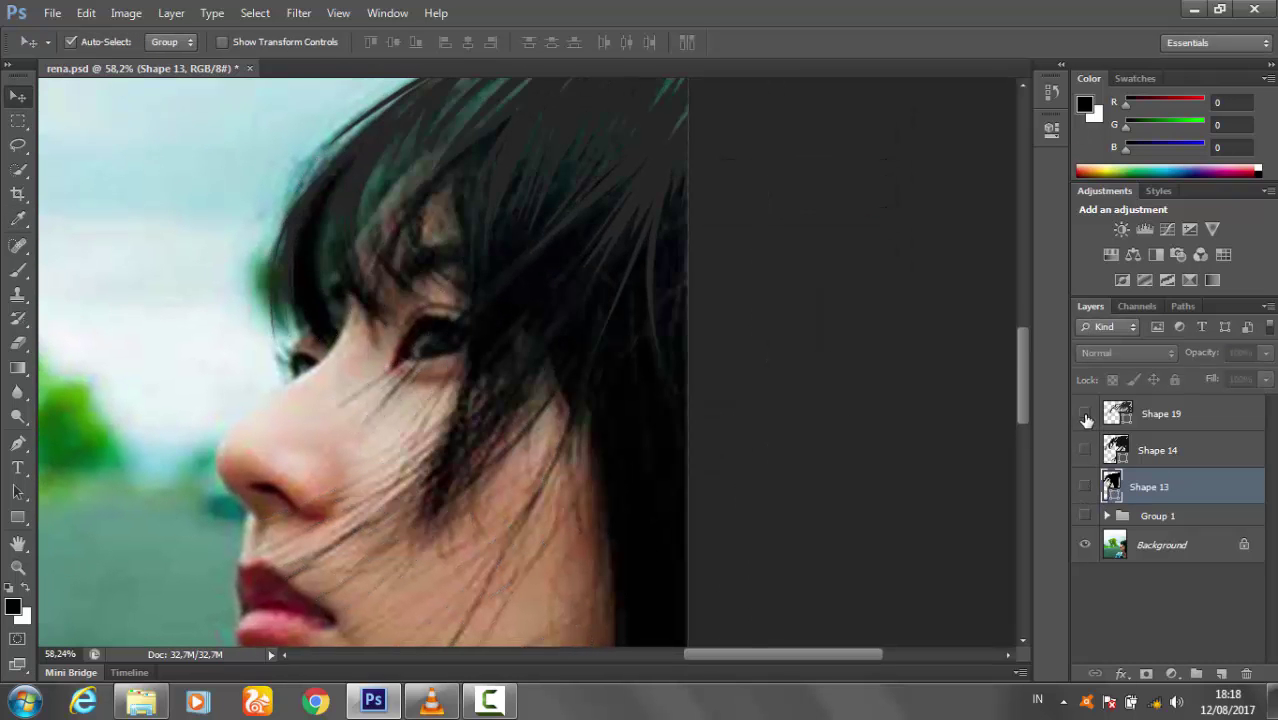
# - Raise Shape 14's opacity to 100%
pyautogui.doubleClick(1113, 452)
pyautogui.press('Escape')
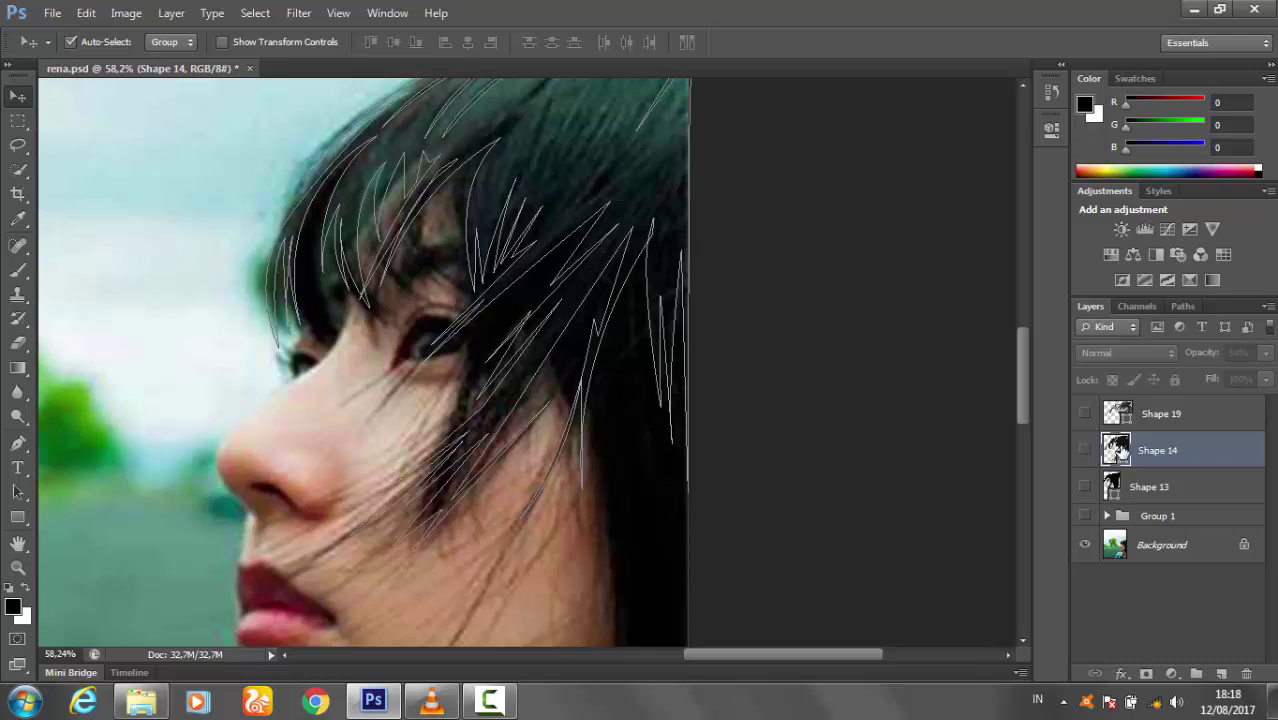
pyautogui.click(1086, 451)
pyautogui.moveTo(1238, 377); pyautogui.dragTo(1268, 377)
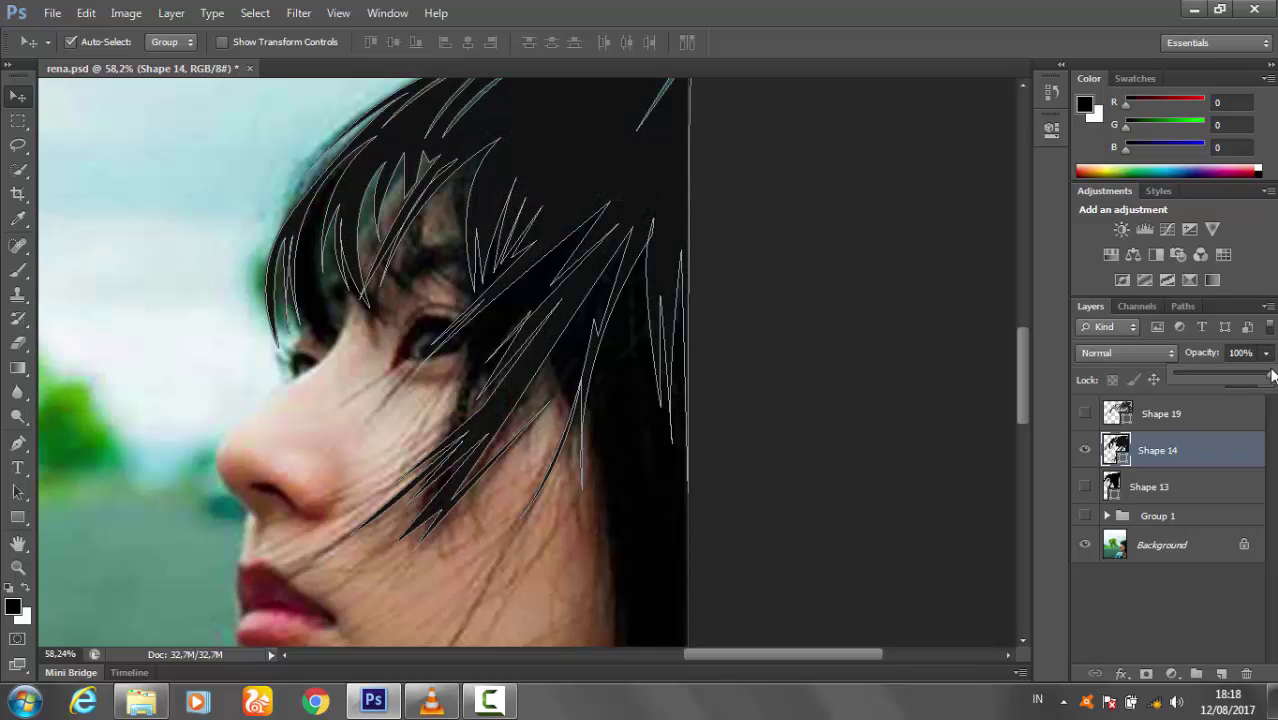
pyautogui.click(1085, 450)
# - Fill Shape 14 with a dark colour sampled from the hair
pyautogui.doubleClick(1113, 450)
pyautogui.moveTo(771, 337); pyautogui.dragTo(771, 433)
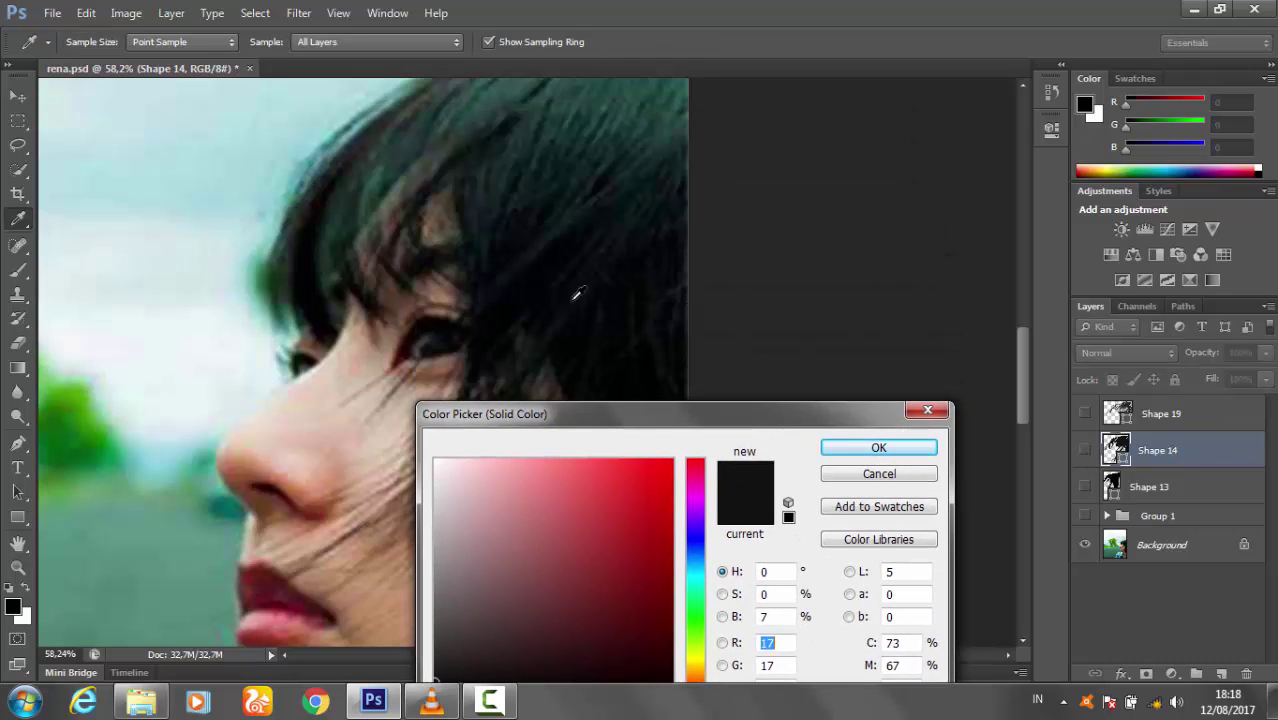
pyautogui.click(579, 292)
pyautogui.moveTo(678, 408); pyautogui.dragTo(764, 311)
pyautogui.moveTo(648, 586); pyautogui.dragTo(626, 568)
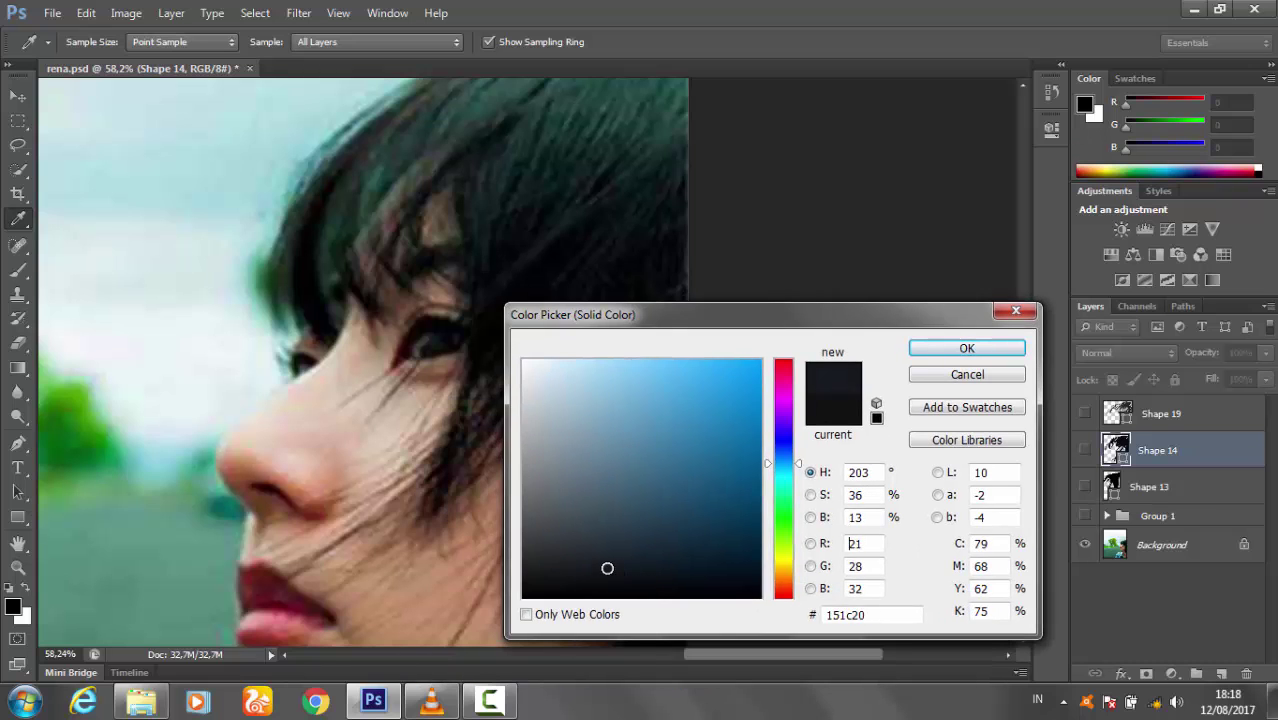
pyautogui.click(958, 352)
pyautogui.click(1085, 450)
pyautogui.click(1085, 450)
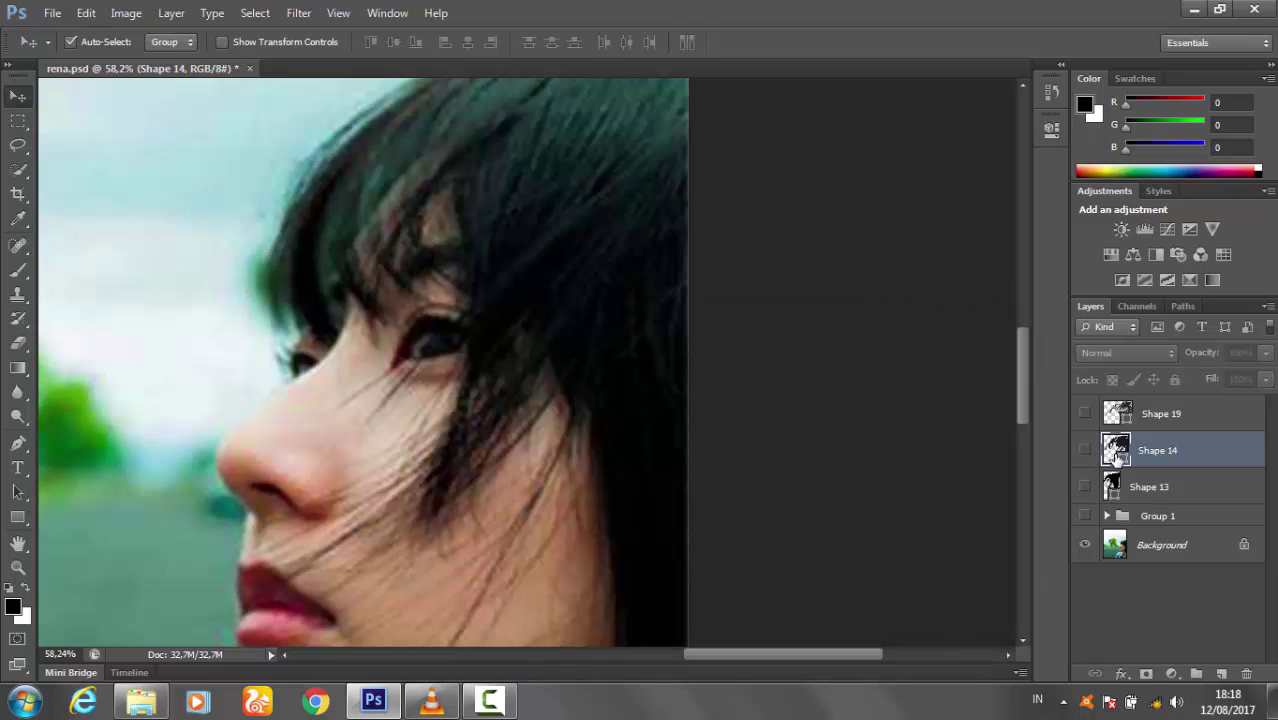
# - Change Shape 14's fill to a dark teal sampled from the hair and show Shape 19
pyautogui.doubleClick(1114, 456)
pyautogui.click(567, 156)
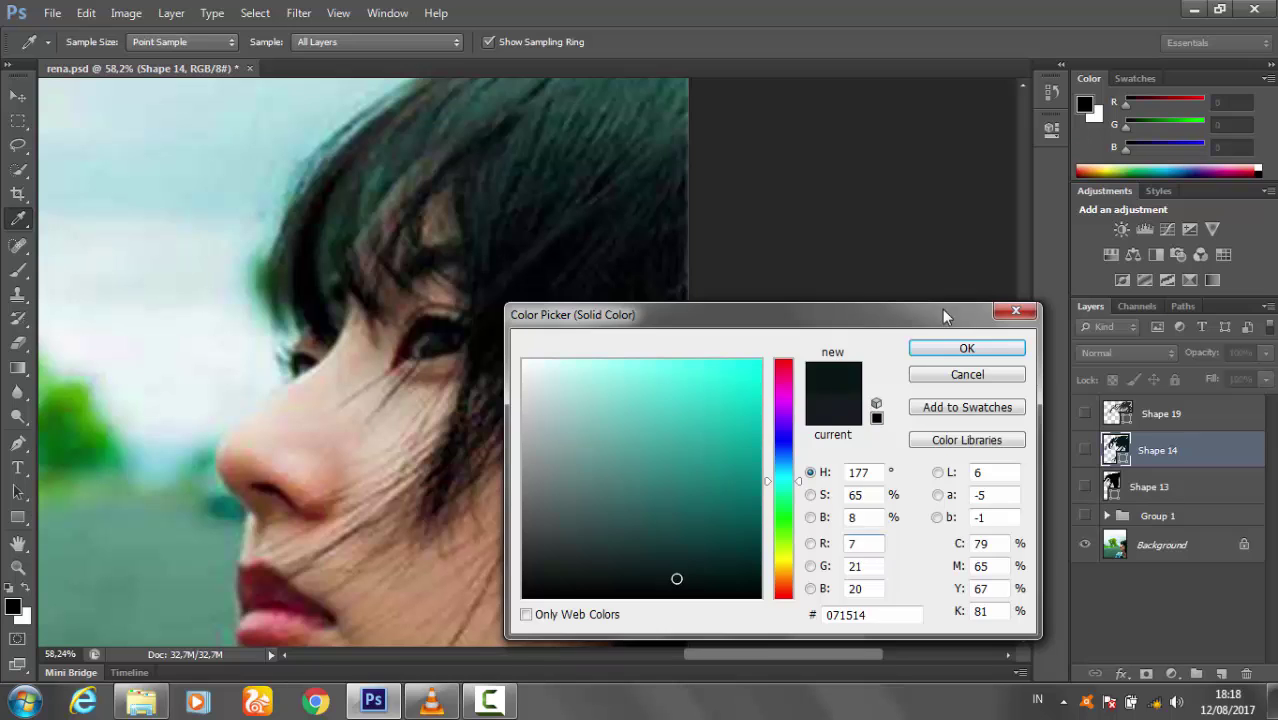
pyautogui.click(958, 350)
pyautogui.click(1085, 450)
pyautogui.click(1085, 413)
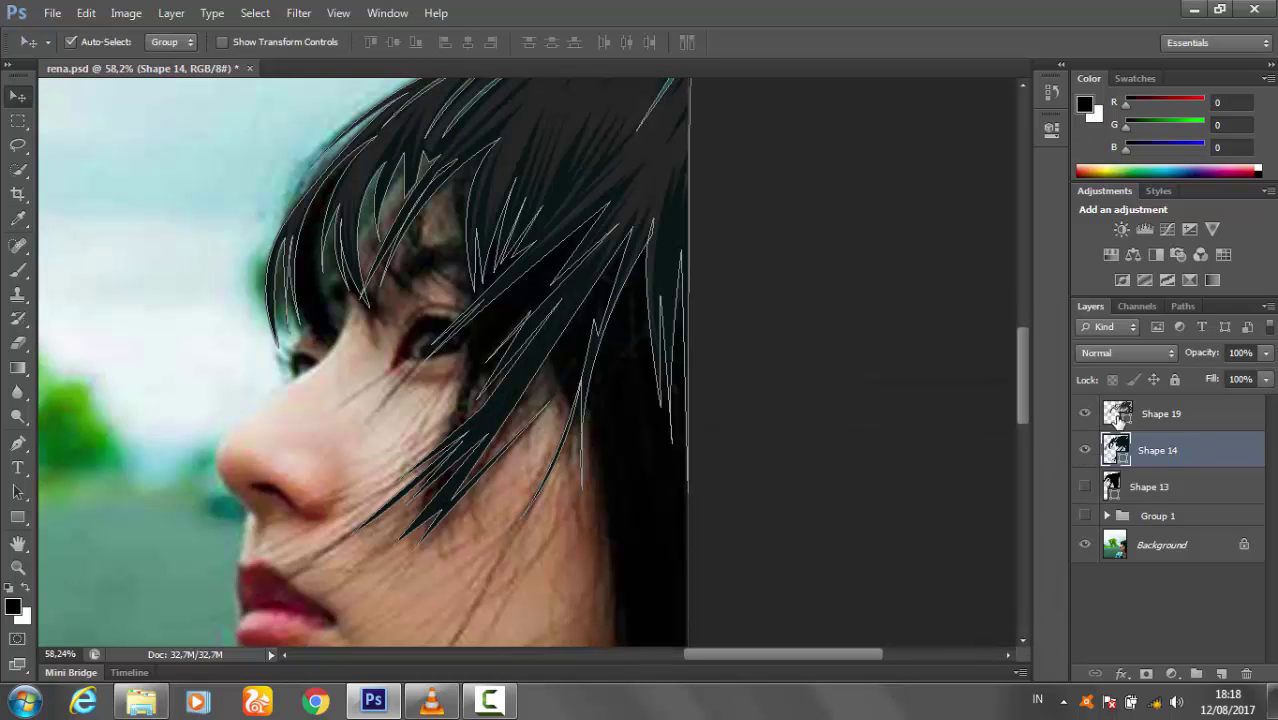
# - Fill Shape 19 with a lighter teal and show Shape 13 again
pyautogui.doubleClick(1117, 413)
pyautogui.click(589, 293)
pyautogui.click(670, 543)
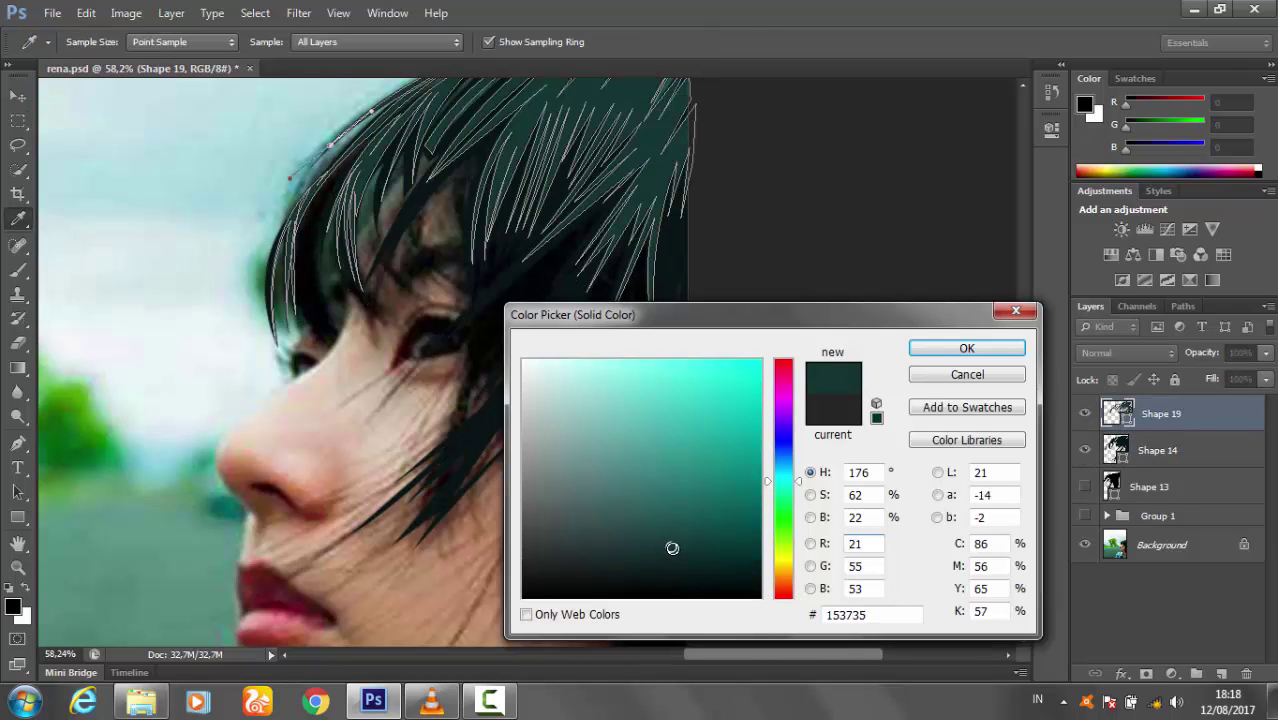
pyautogui.click(967, 348)
pyautogui.click(1085, 487)
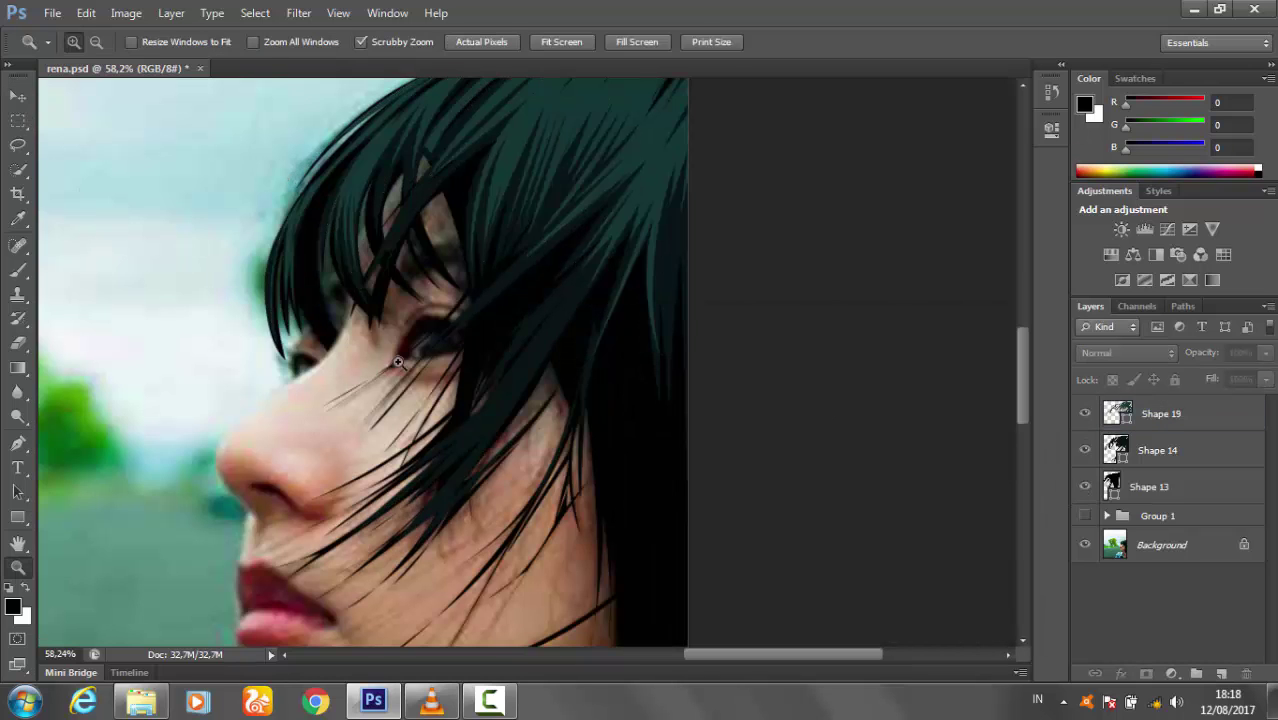
# - Zoom in on the face and recolor Shape 13 a near-black teal
pyautogui.scroll(-5, 297, 432)
pyautogui.press('z')
pyautogui.moveTo(687, 372); pyautogui.dragTo(676, 456)
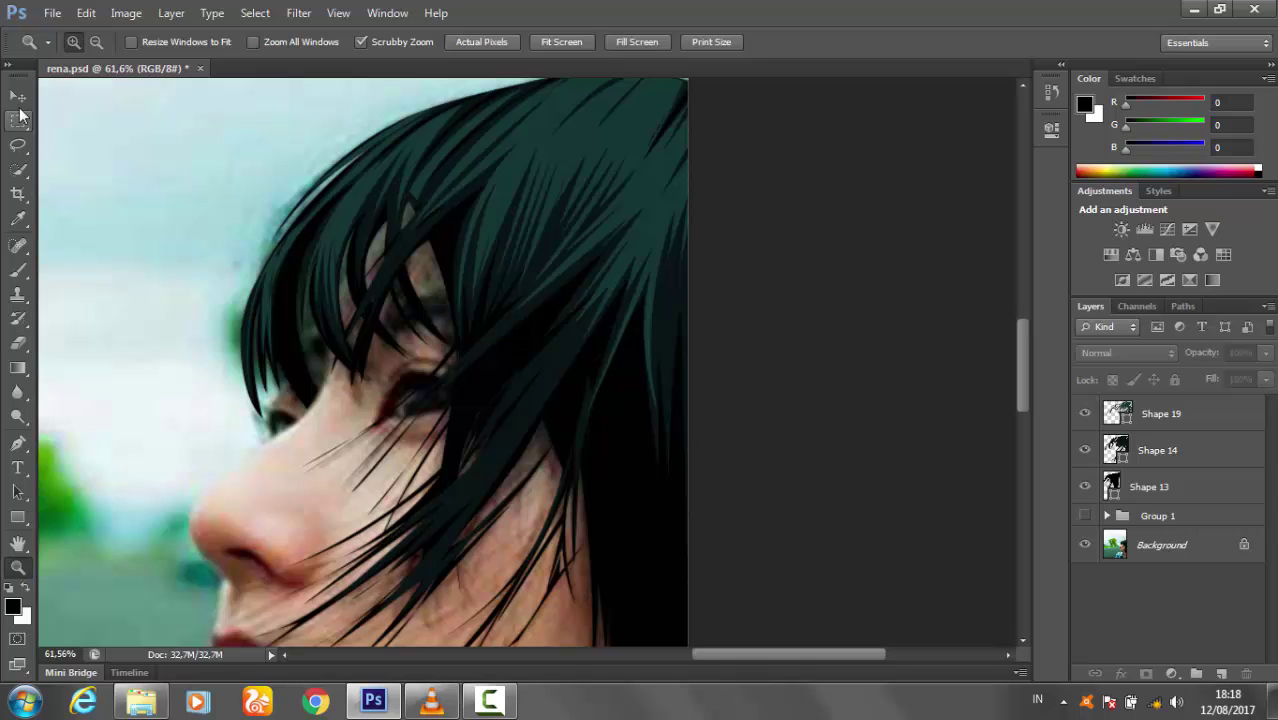
pyautogui.click(17, 95)
pyautogui.click(1150, 486)
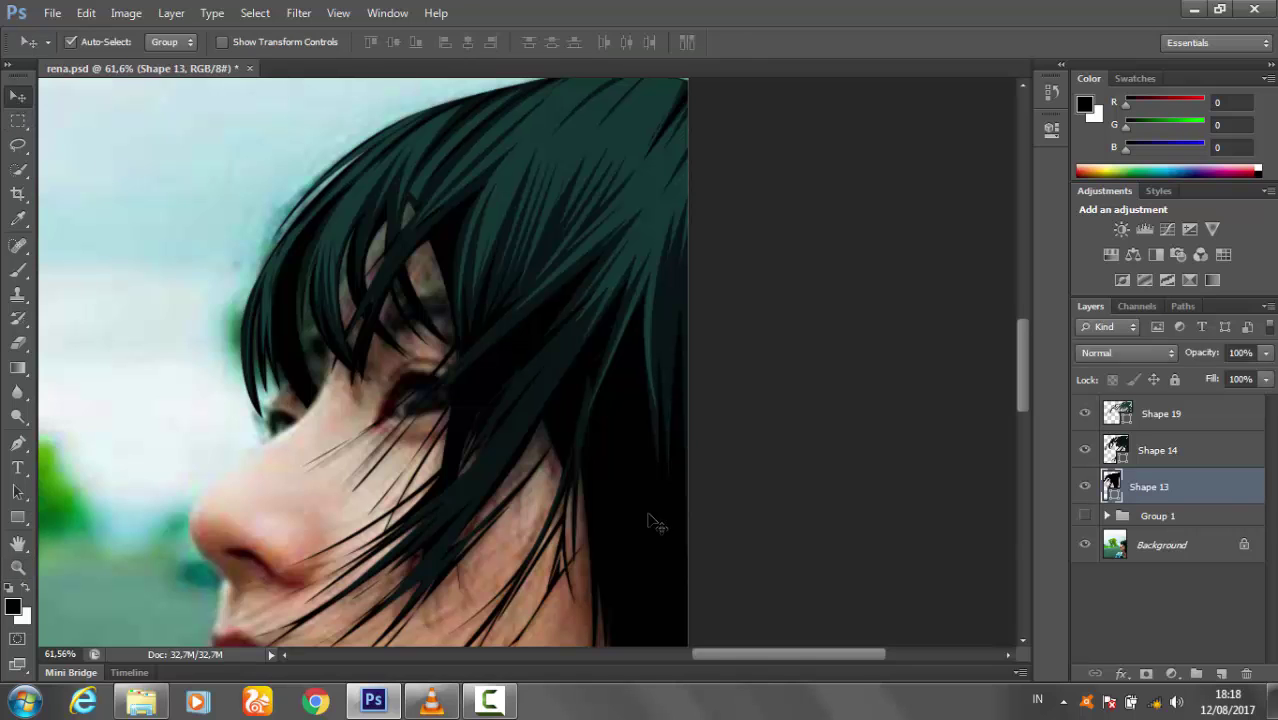
pyautogui.doubleClick(1111, 486)
pyautogui.click(689, 592)
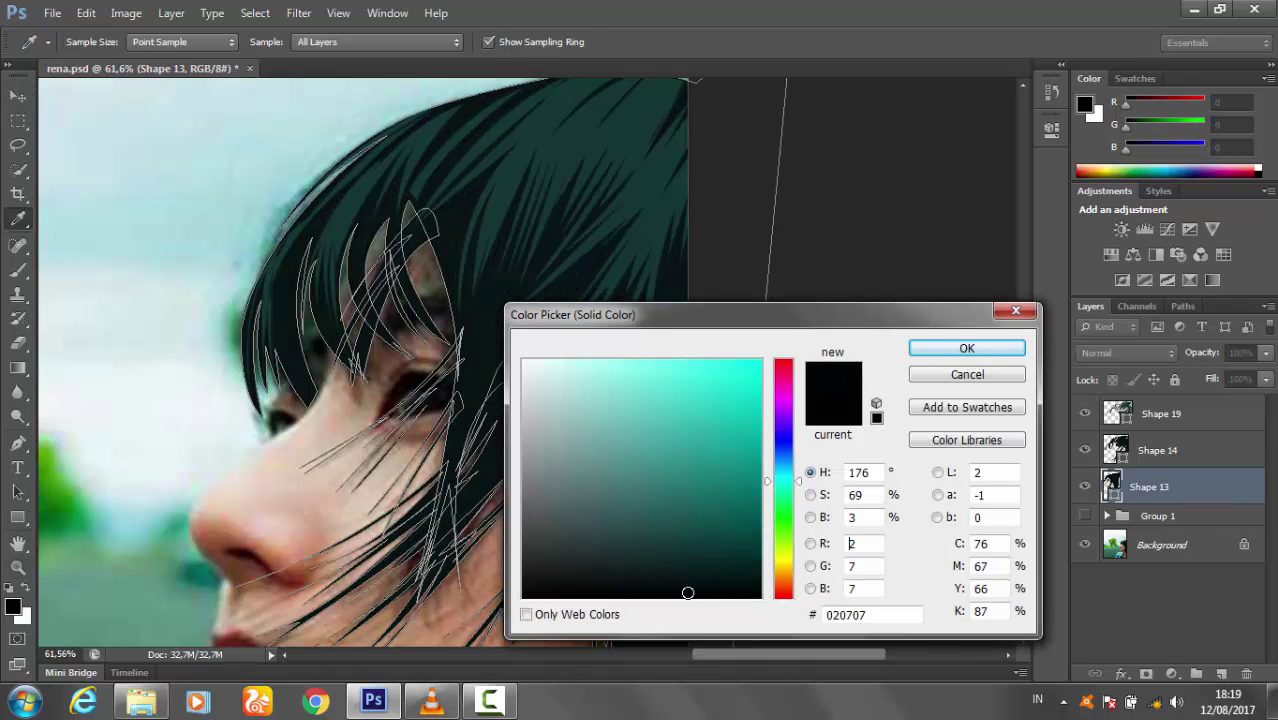
pyautogui.click(940, 349)
# - Review the whole photo and confirm Shape 13's near-black teal fill, #050f0e
pyautogui.press('z')
pyautogui.moveTo(813, 428)
pyautogui.mouseDown()
pyautogui.moveTo(684, 464)
pyautogui.moveTo(585, 385)
pyautogui.mouseUp()
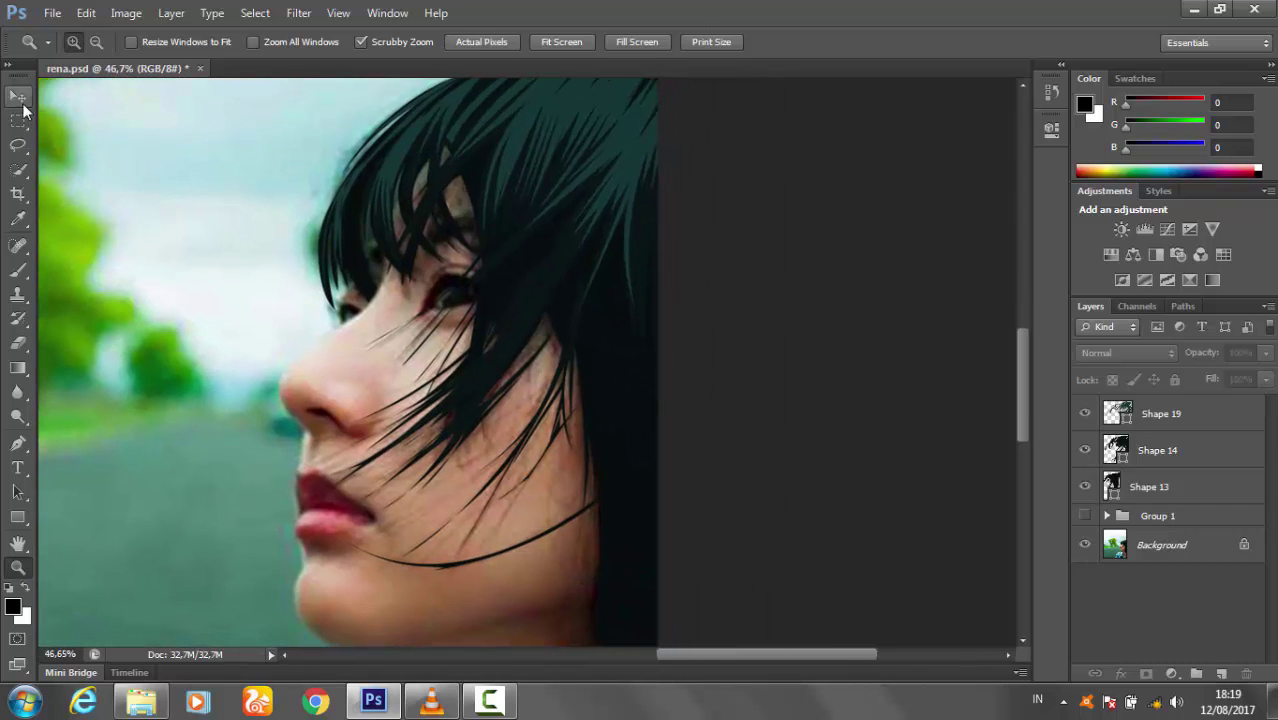
pyautogui.press('v')
pyautogui.click(668, 475)
pyautogui.doubleClick(1111, 486)
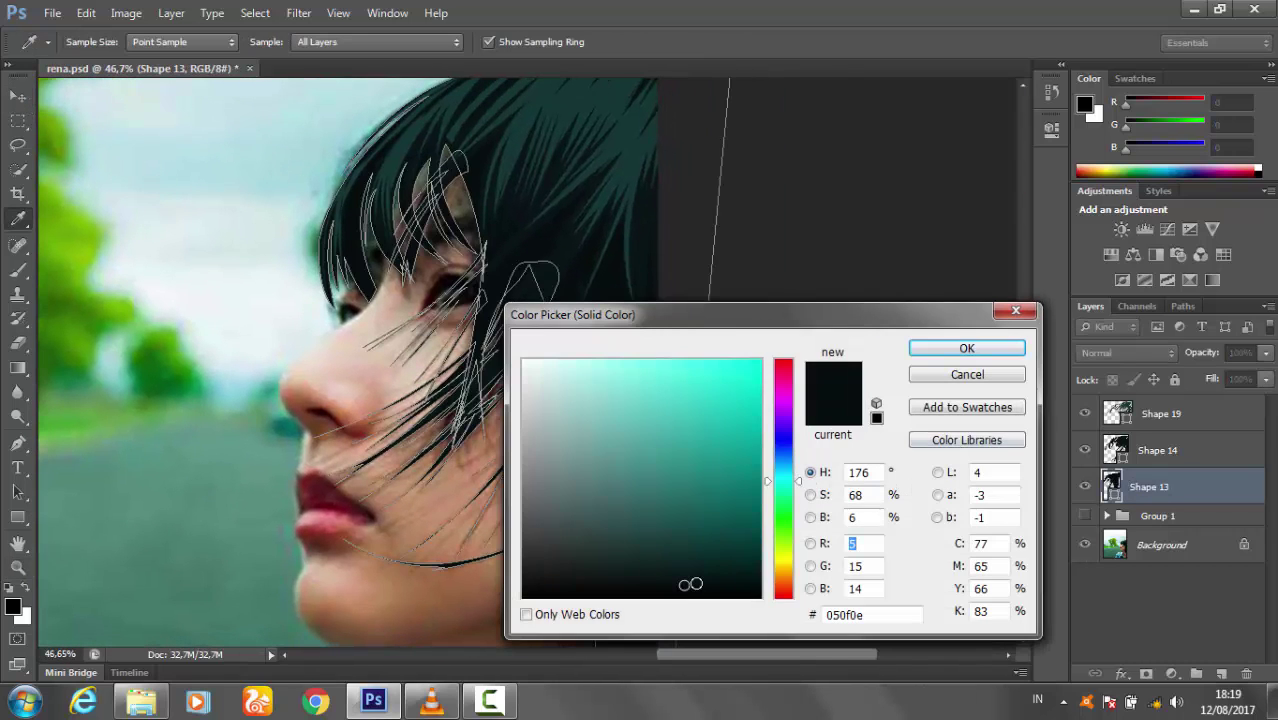
pyautogui.click(940, 347)
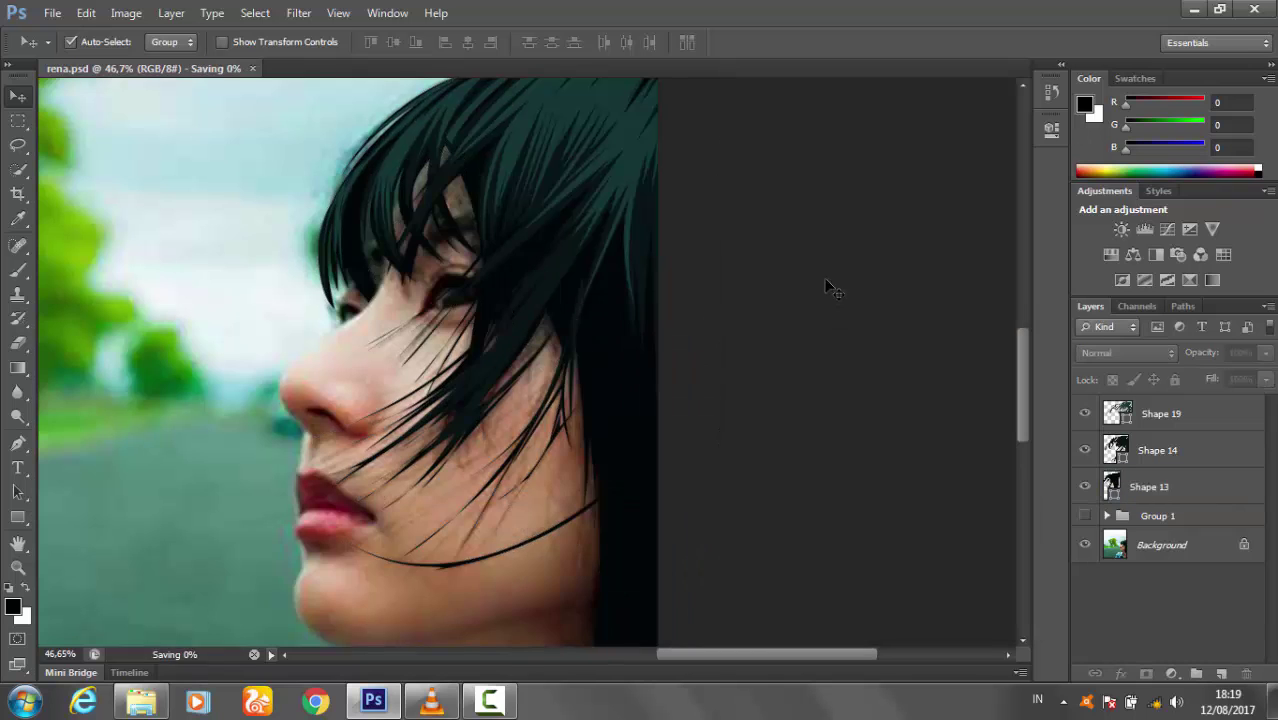
# - Zoom in close on the right side of the hair and select the Shape 19 layer
pyautogui.press('z')
pyautogui.moveTo(628, 337)
pyautogui.mouseDown()
pyautogui.moveTo(675, 273)
pyautogui.moveTo(593, 288)
pyautogui.mouseUp()
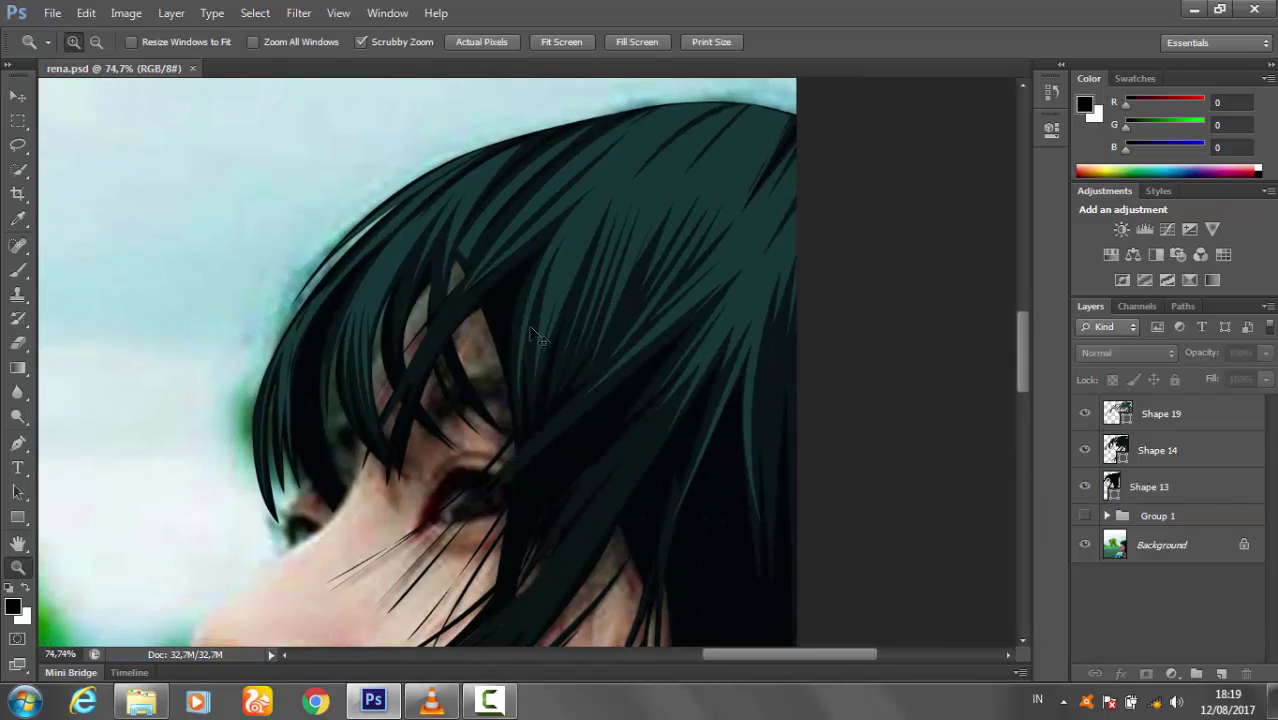
pyautogui.moveTo(430, 410)
pyautogui.mouseDown()
pyautogui.moveTo(465, 180)
pyautogui.moveTo(381, 333)
pyautogui.moveTo(590, 334)
pyautogui.mouseUp()
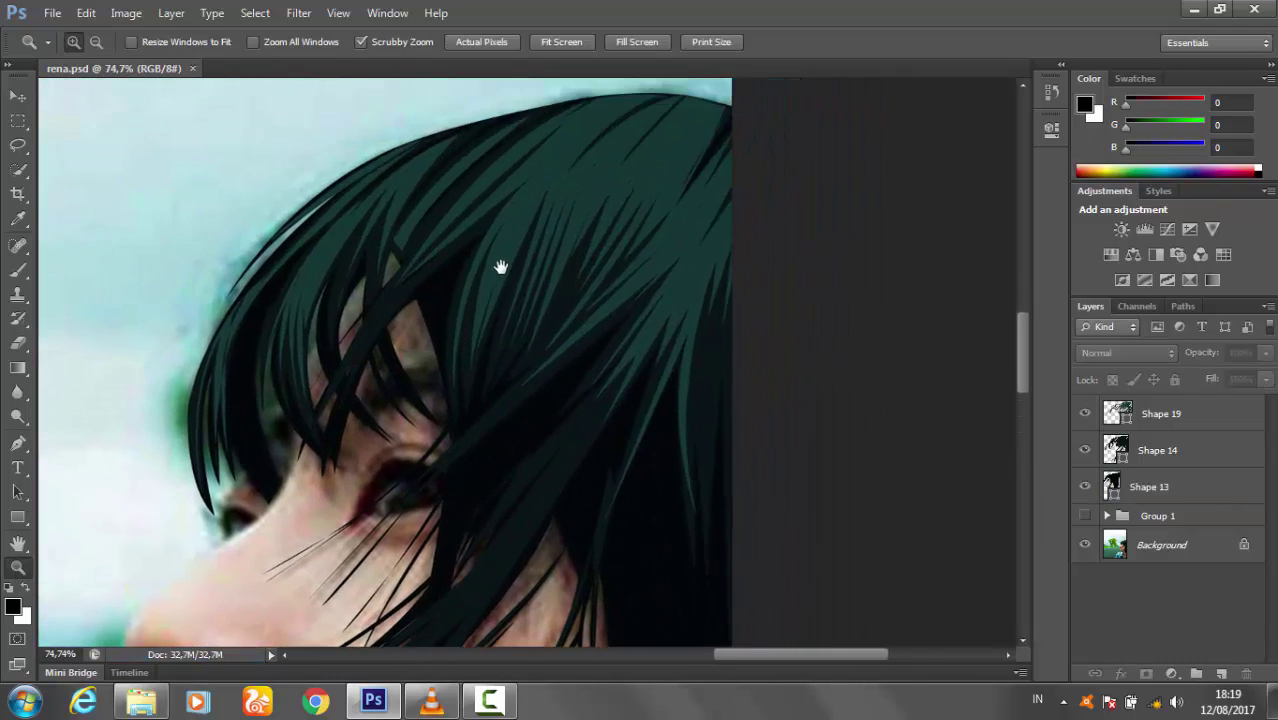
pyautogui.moveTo(502, 265); pyautogui.dragTo(450, 327)
pyautogui.moveTo(450, 251); pyautogui.dragTo(551, 414)
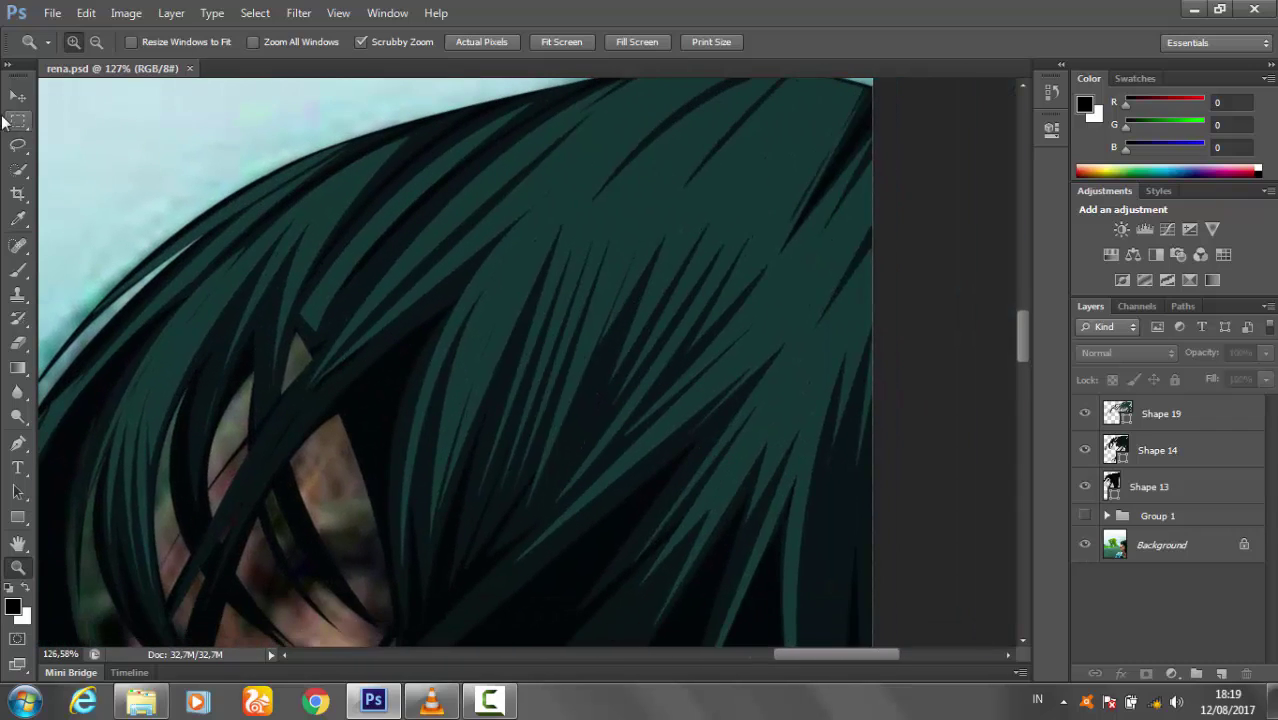
pyautogui.press('v')
pyautogui.click(633, 214)
pyautogui.moveTo(633, 214)
pyautogui.mouseDown()
pyautogui.moveTo(604, 193)
pyautogui.moveTo(625, 164)
pyautogui.mouseUp()
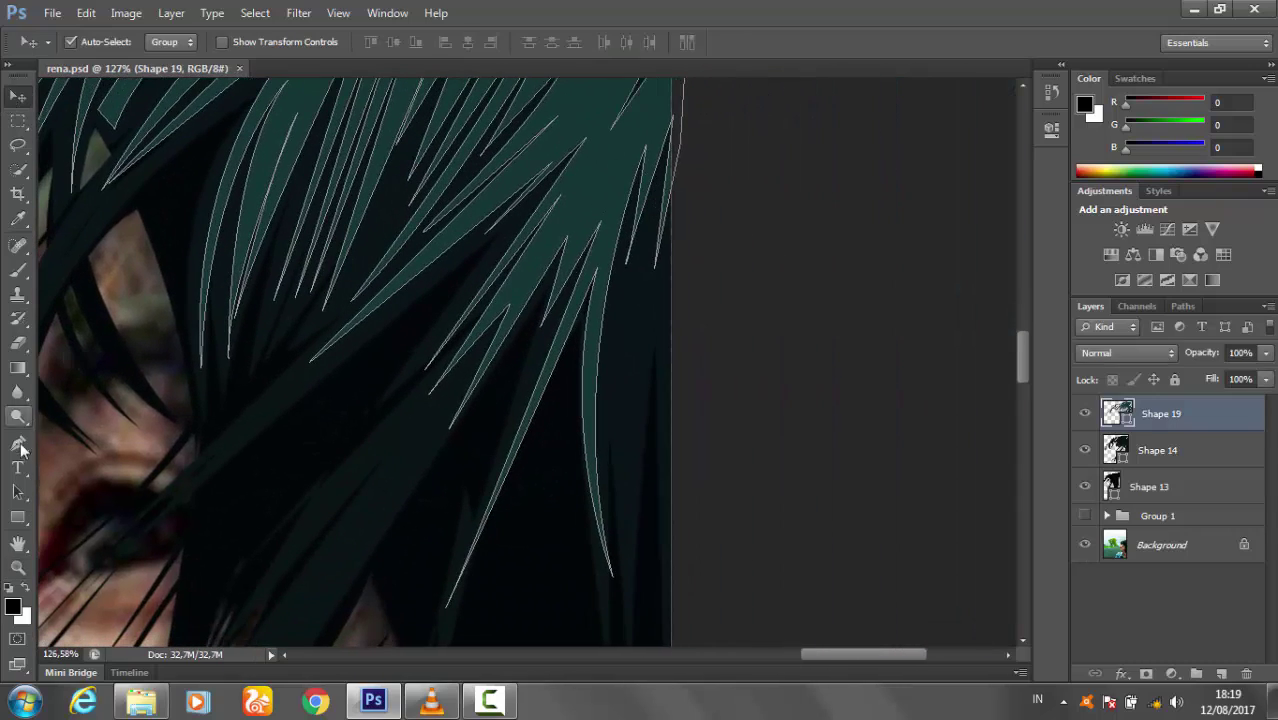
# - Draw a curved hair strand, Shape 20, down the right side of the hair
pyautogui.press('p')
pyautogui.press('z')
pyautogui.moveTo(608, 271)
pyautogui.mouseDown()
pyautogui.moveTo(510, 289)
pyautogui.moveTo(570, 243)
pyautogui.mouseUp()
pyautogui.press('p')
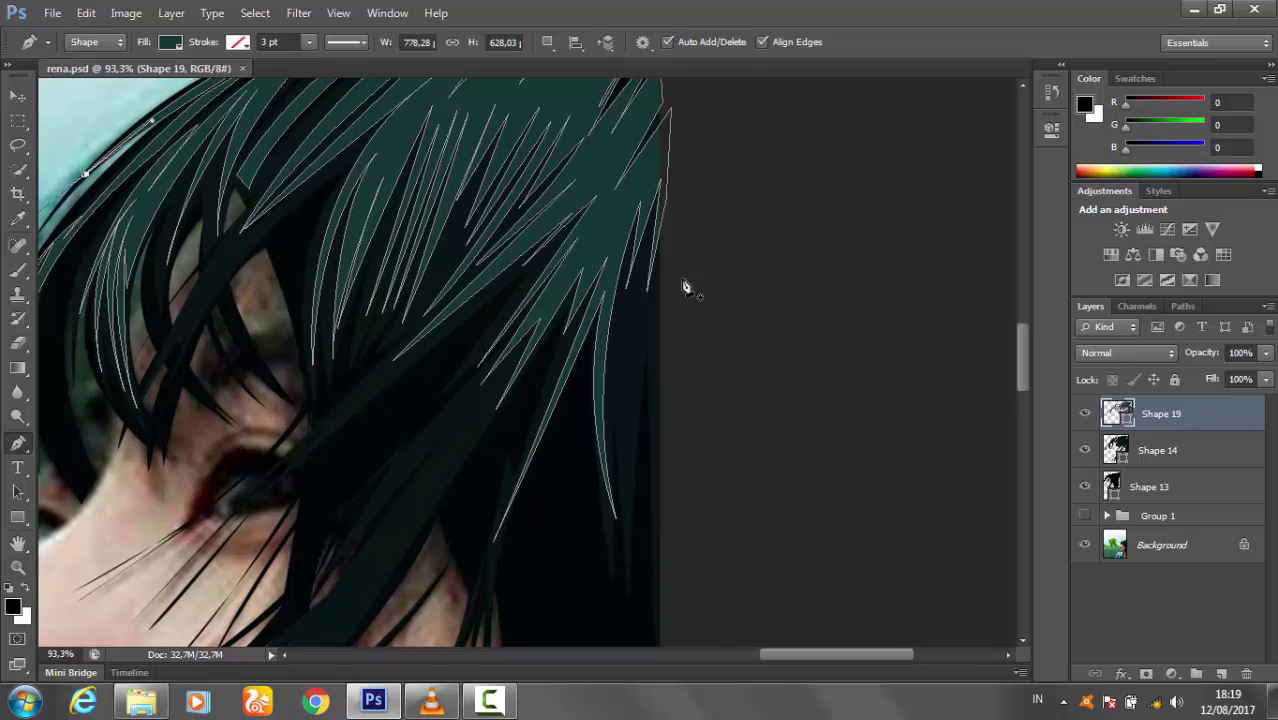
pyautogui.click(618, 245)
pyautogui.moveTo(610, 503)
pyautogui.mouseDown()
pyautogui.moveTo(641, 578)
pyautogui.moveTo(635, 565)
pyautogui.mouseUp()
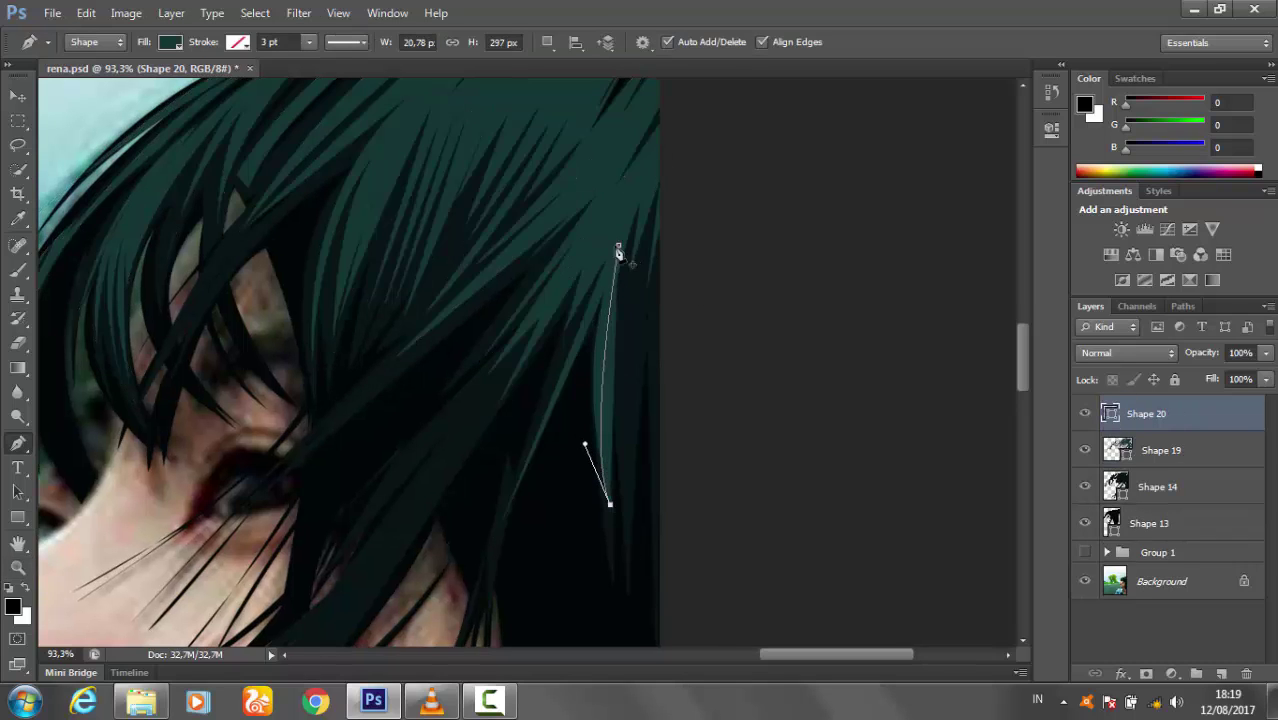
pyautogui.press('Return')
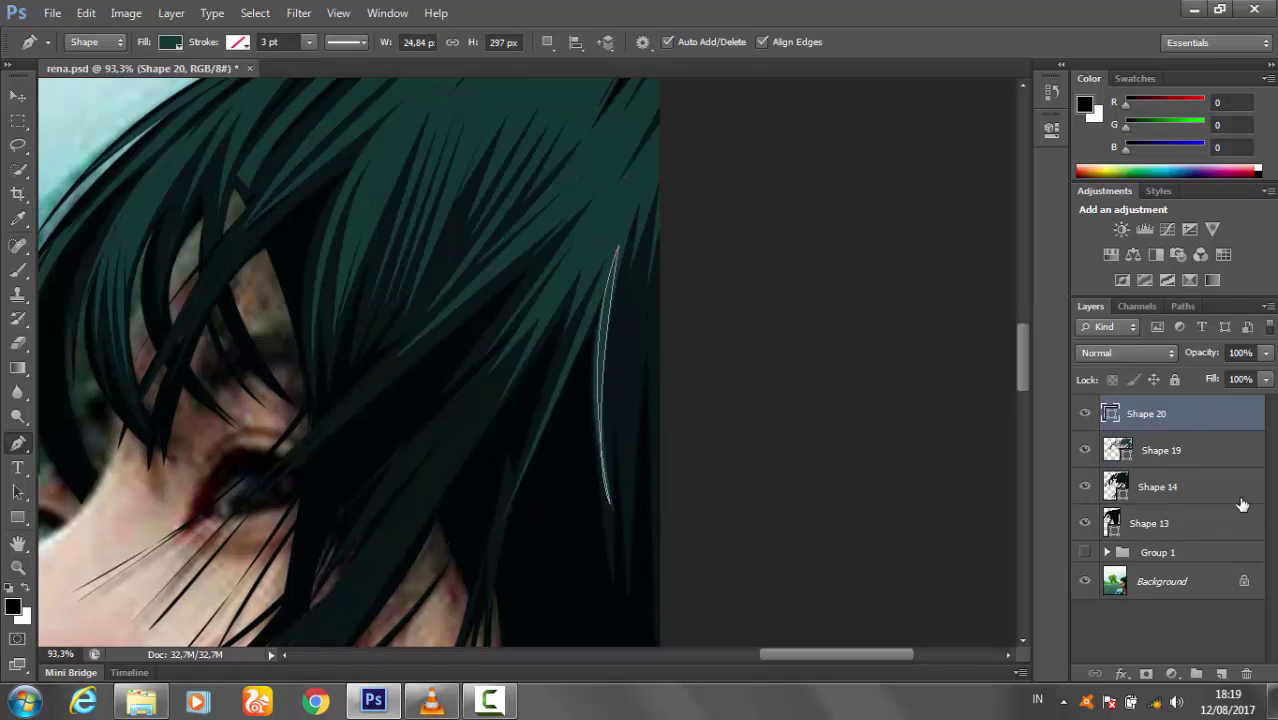
# - Give Shape 20 a teal fill and begin the next strand, Shape 21
pyautogui.doubleClick(1110, 413)
pyautogui.click(659, 517)
pyautogui.press('Return')
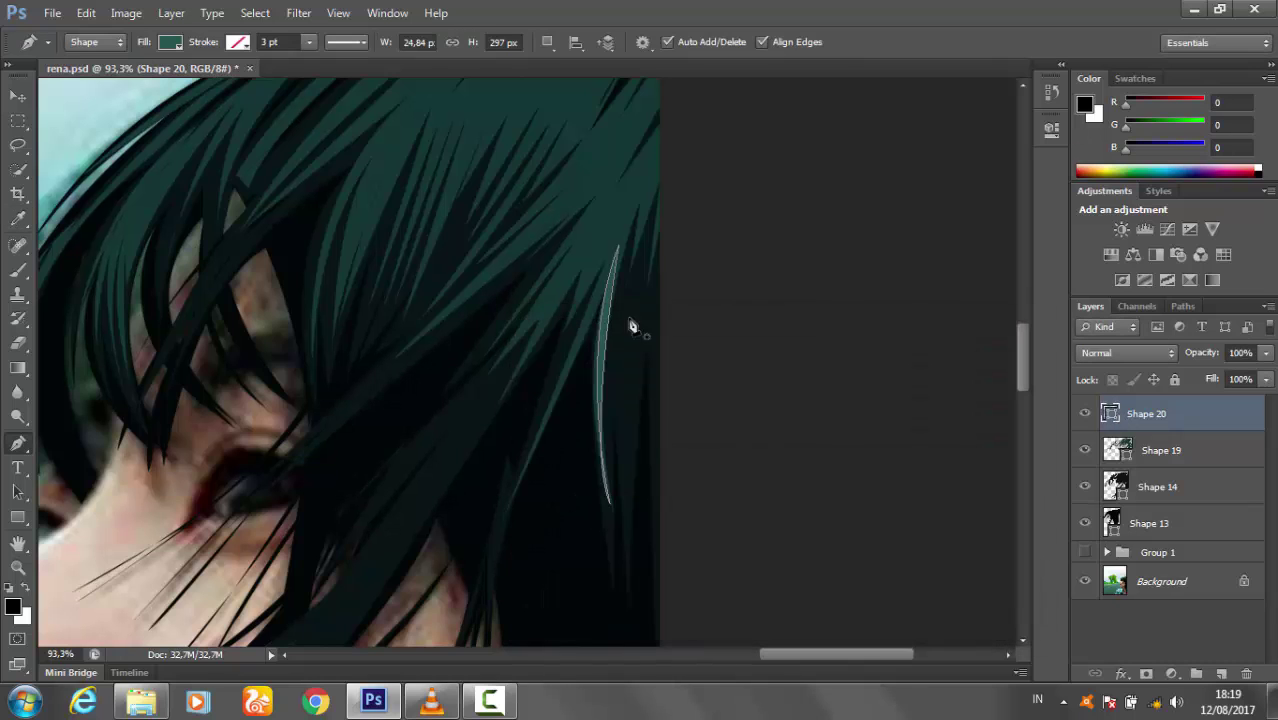
pyautogui.click(597, 284)
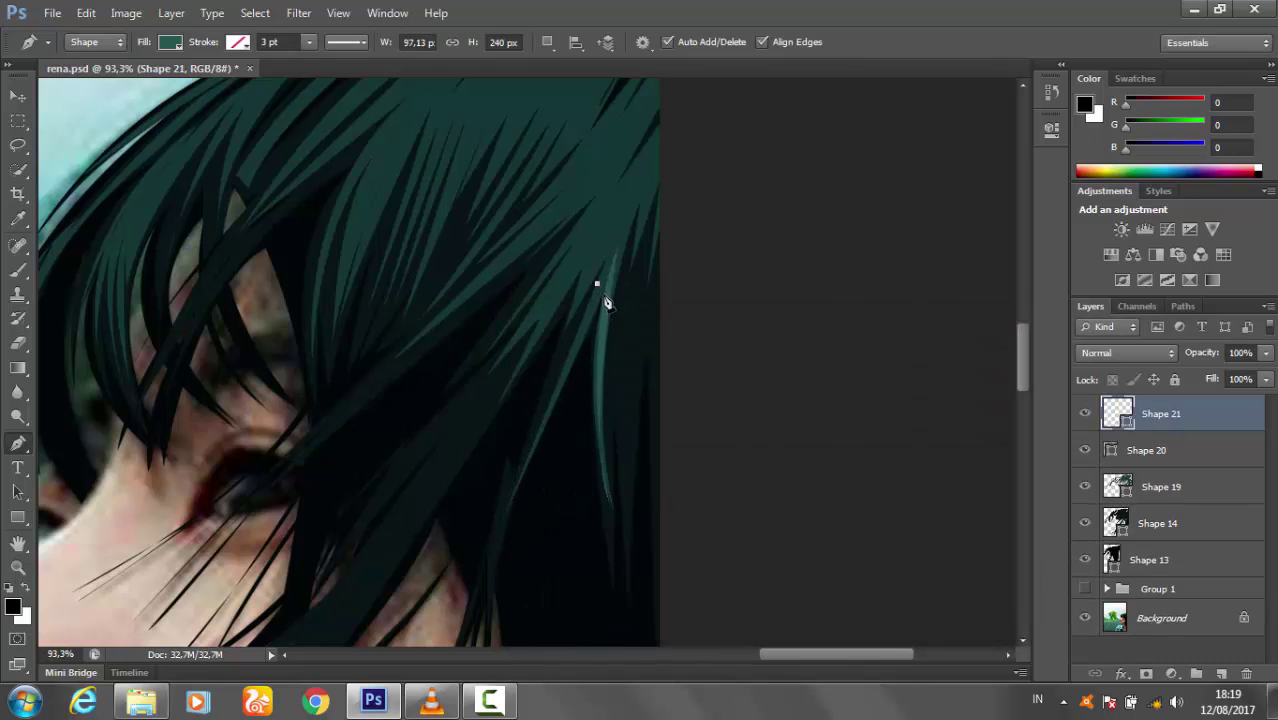
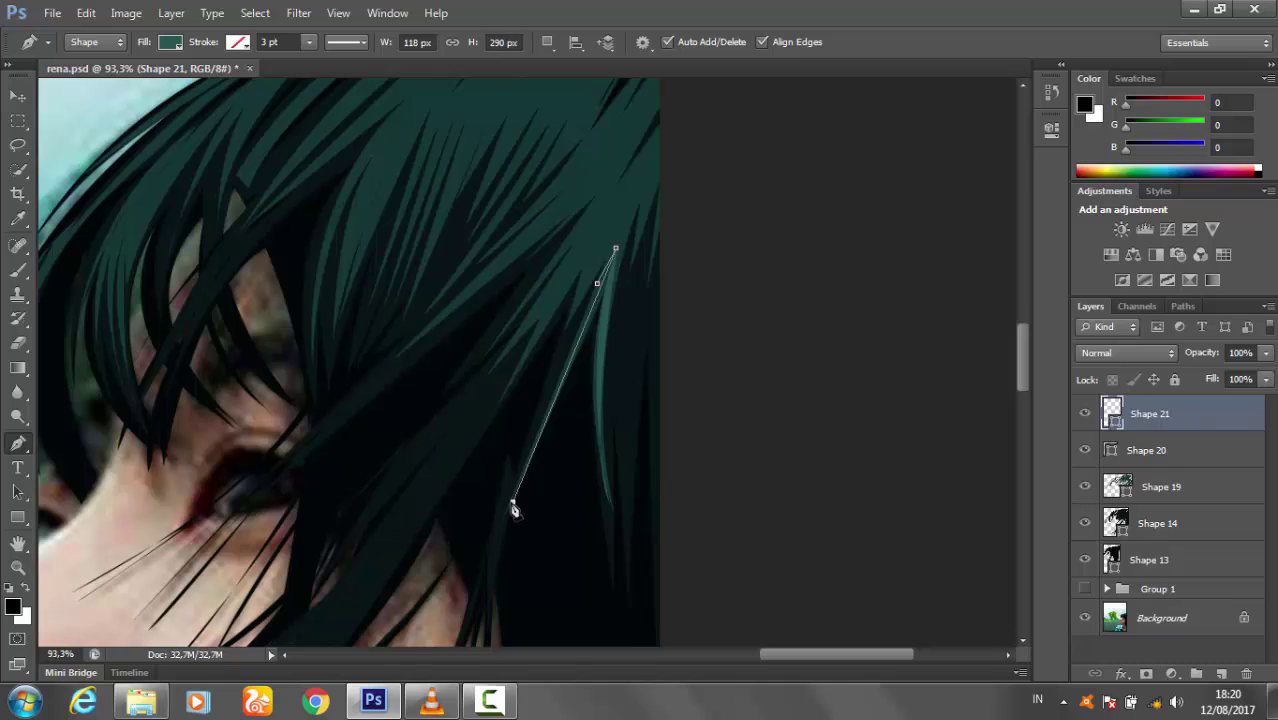
# - Finish highlight strands Shape 21 through Shape 23 near the hair's edge
pyautogui.click(511, 507)
pyautogui.scroll(1, 650, 296)
pyautogui.click(594, 320)
pyautogui.click(507, 435)
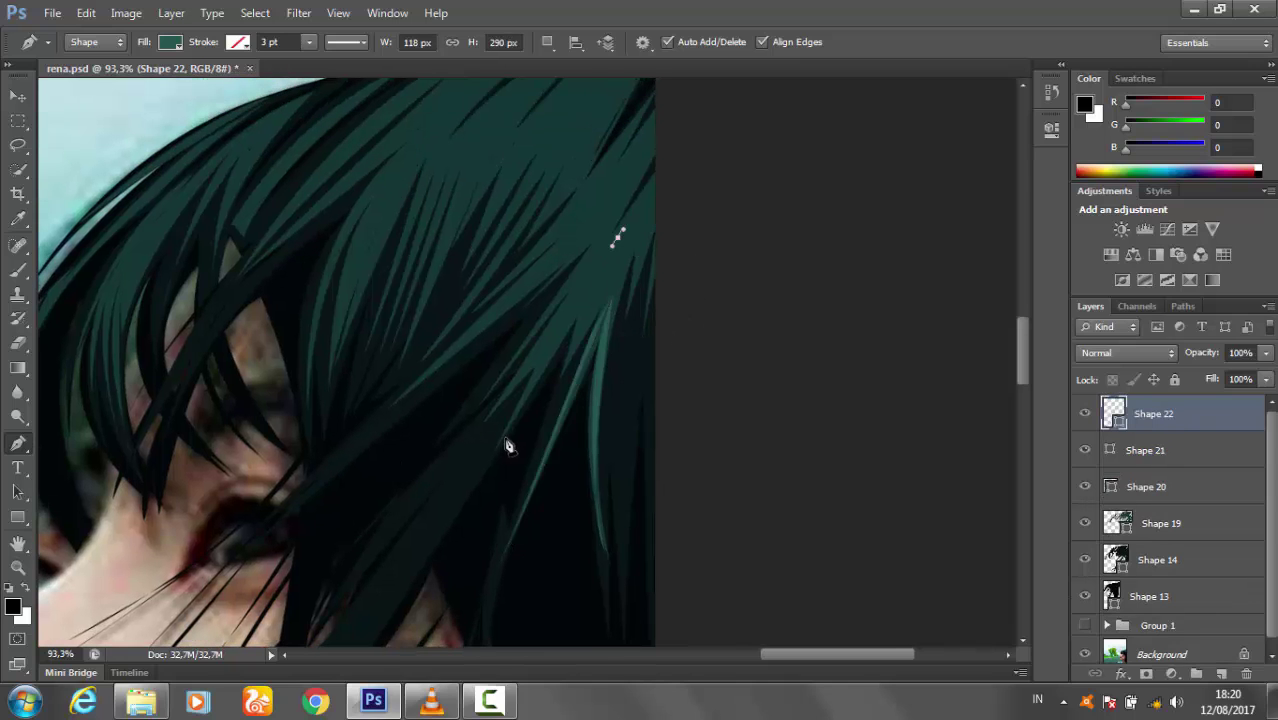
pyautogui.click(617, 244)
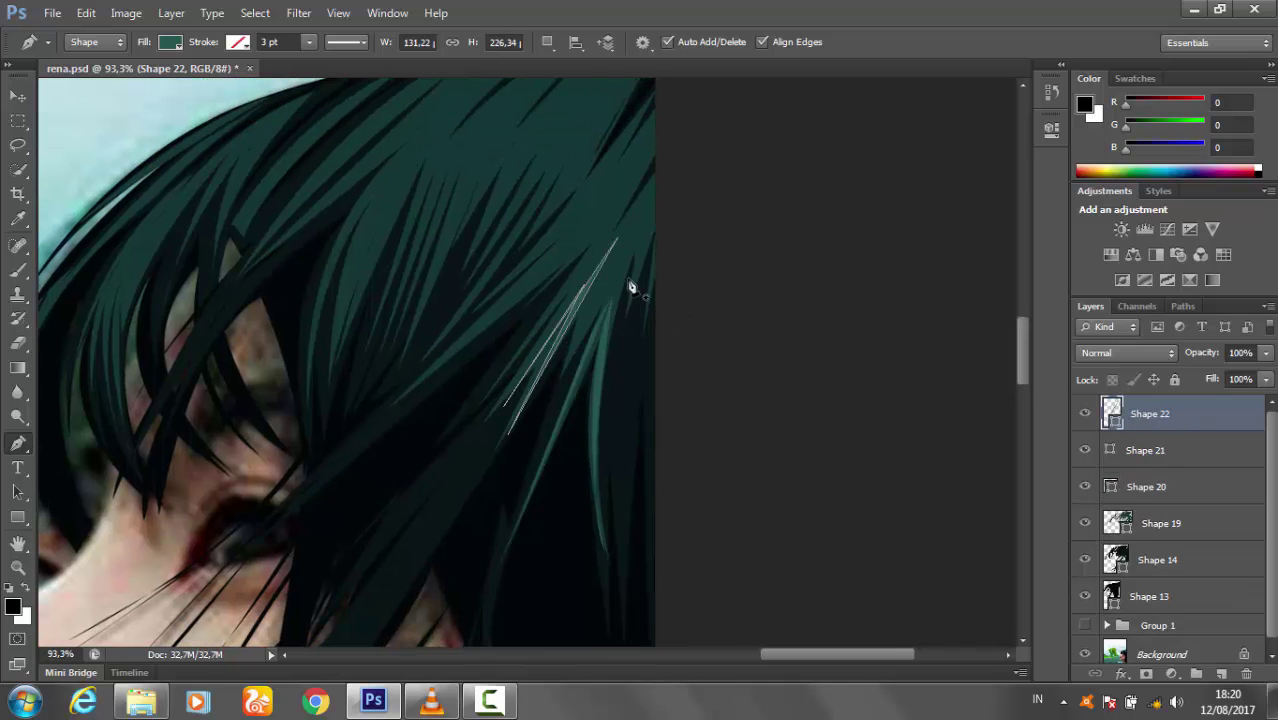
pyautogui.scroll(1, 640, 280)
pyautogui.click(658, 209)
pyautogui.moveTo(552, 351); pyautogui.dragTo(484, 386)
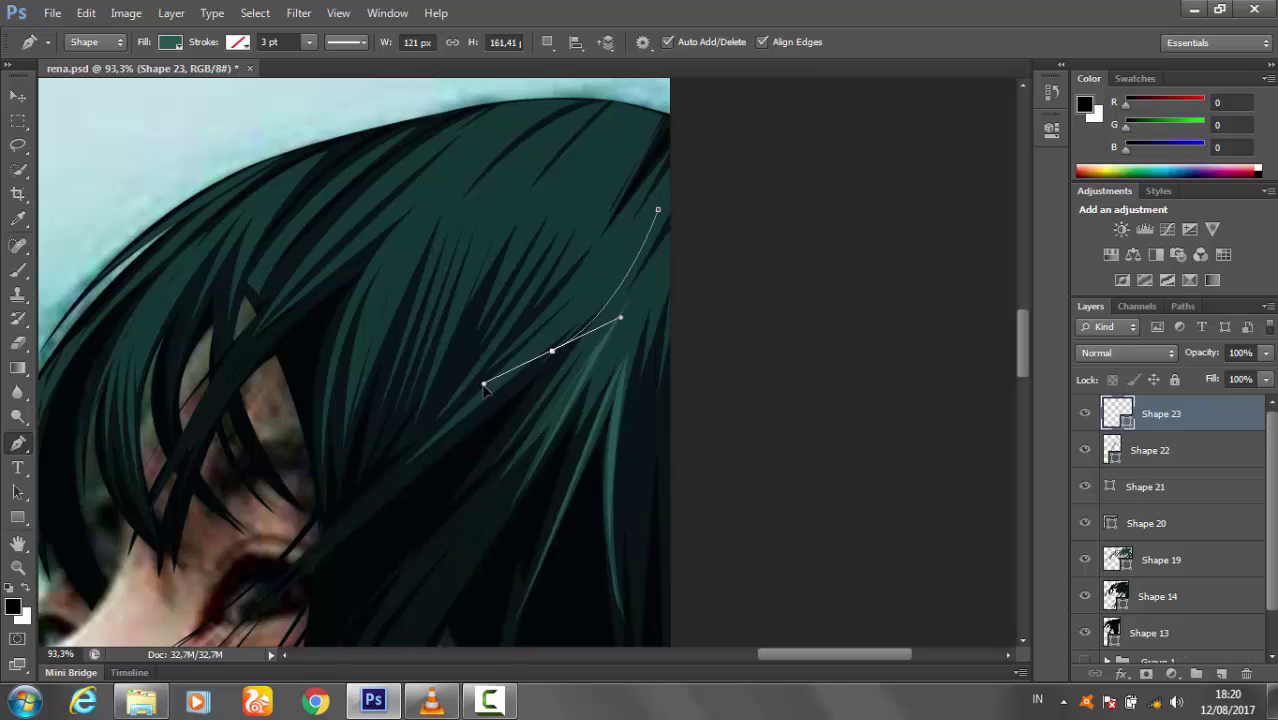
pyautogui.keyDown('alt'); pyautogui.click(553, 351); pyautogui.keyUp('alt')
pyautogui.click(425, 460)
pyautogui.click(658, 209)
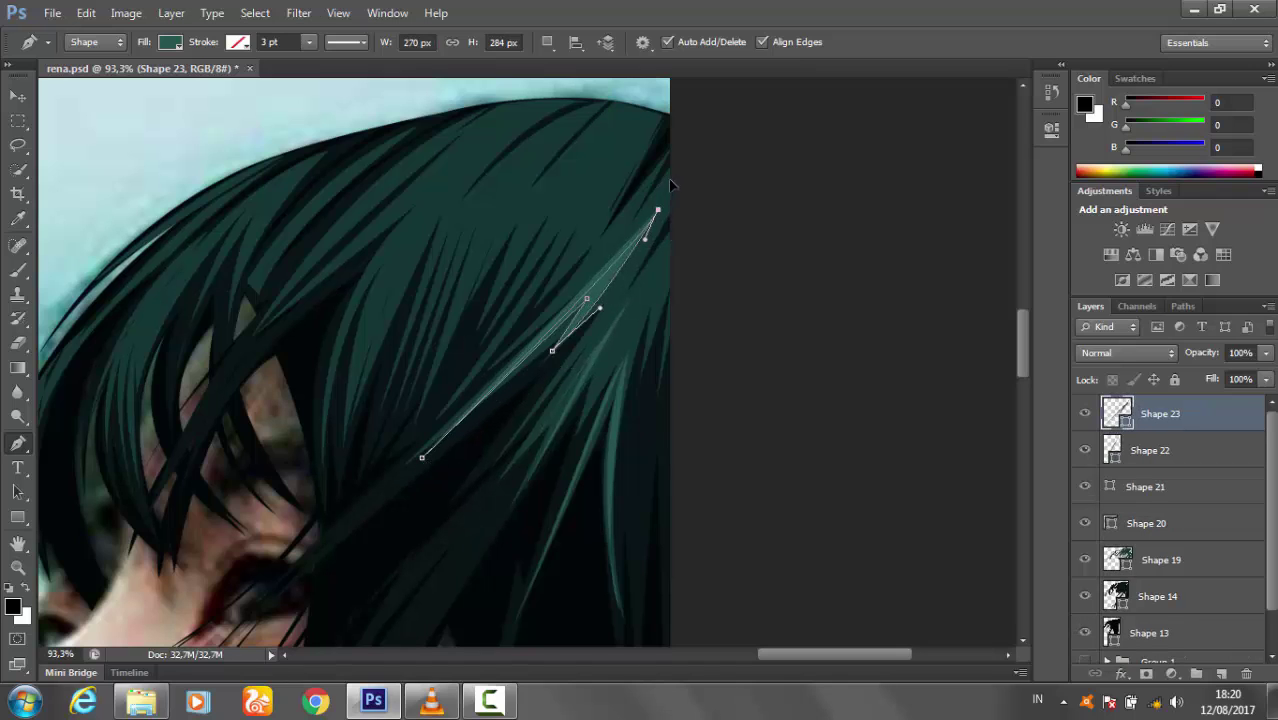
# - Draw strand Shape 24 as an open curve and close Shape 25 from the hair's top edge
pyautogui.scroll(1, 640, 260)
pyautogui.click(638, 240)
pyautogui.moveTo(512, 388); pyautogui.dragTo(448, 434)
pyautogui.keyDown('alt'); pyautogui.click(512, 388); pyautogui.keyUp('alt')
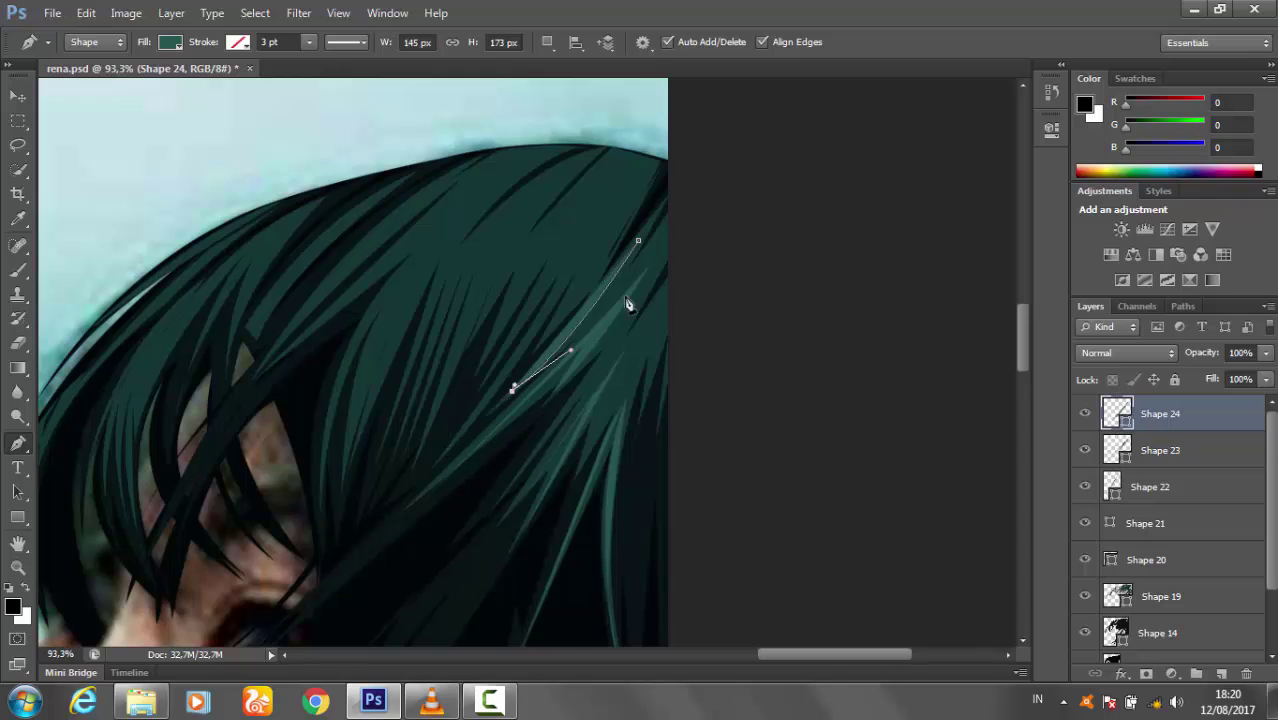
pyautogui.press('Return')
pyautogui.click(646, 161)
pyautogui.moveTo(548, 335); pyautogui.dragTo(499, 359)
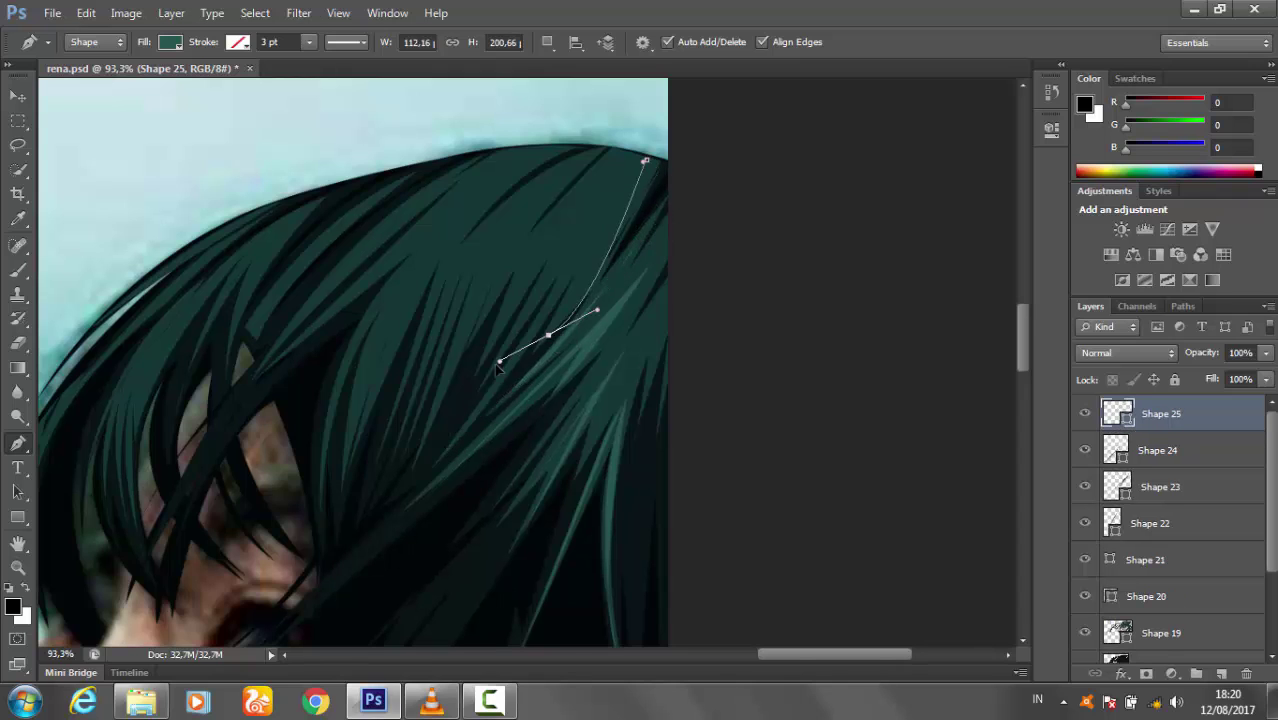
pyautogui.keyDown('alt'); pyautogui.click(548, 335); pyautogui.keyUp('alt')
pyautogui.click(646, 161)
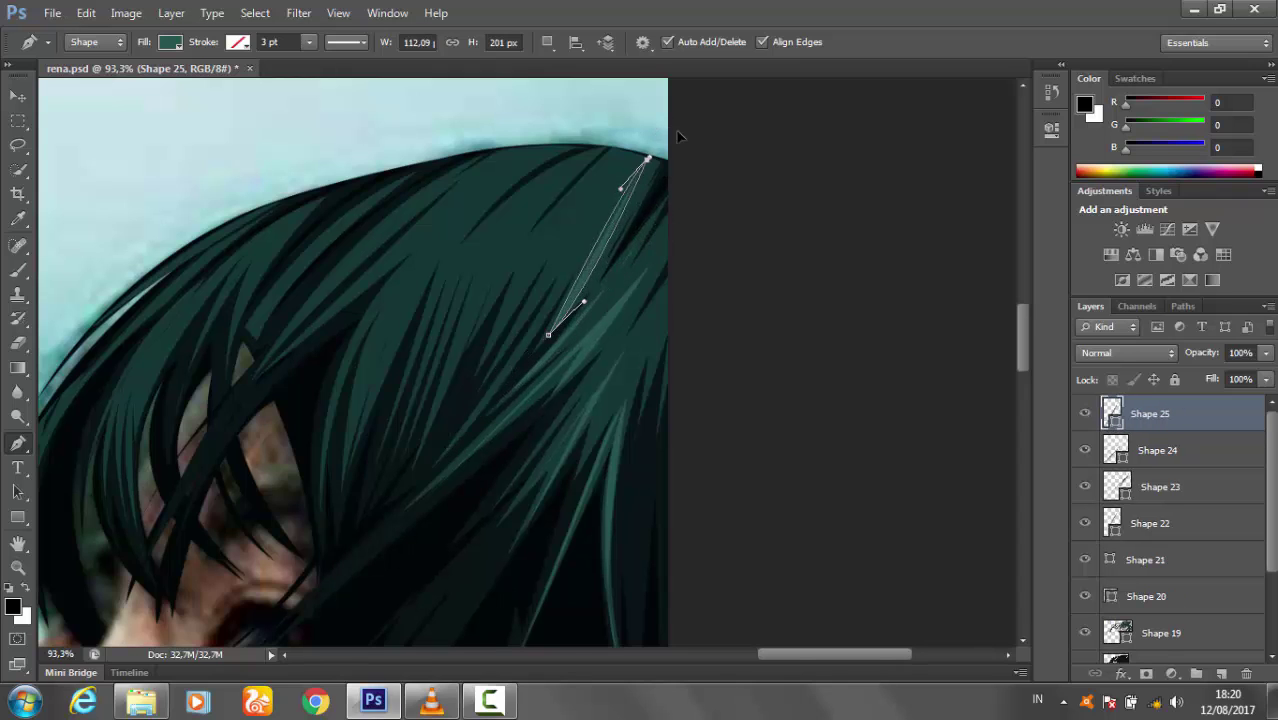
# - Draw curved strands Shape 26 through Shape 28 from the crown down toward the fringe
pyautogui.click(621, 162)
pyautogui.moveTo(434, 468); pyautogui.dragTo(371, 514)
pyautogui.keyDown('alt'); pyautogui.click(434, 468); pyautogui.keyUp('alt')
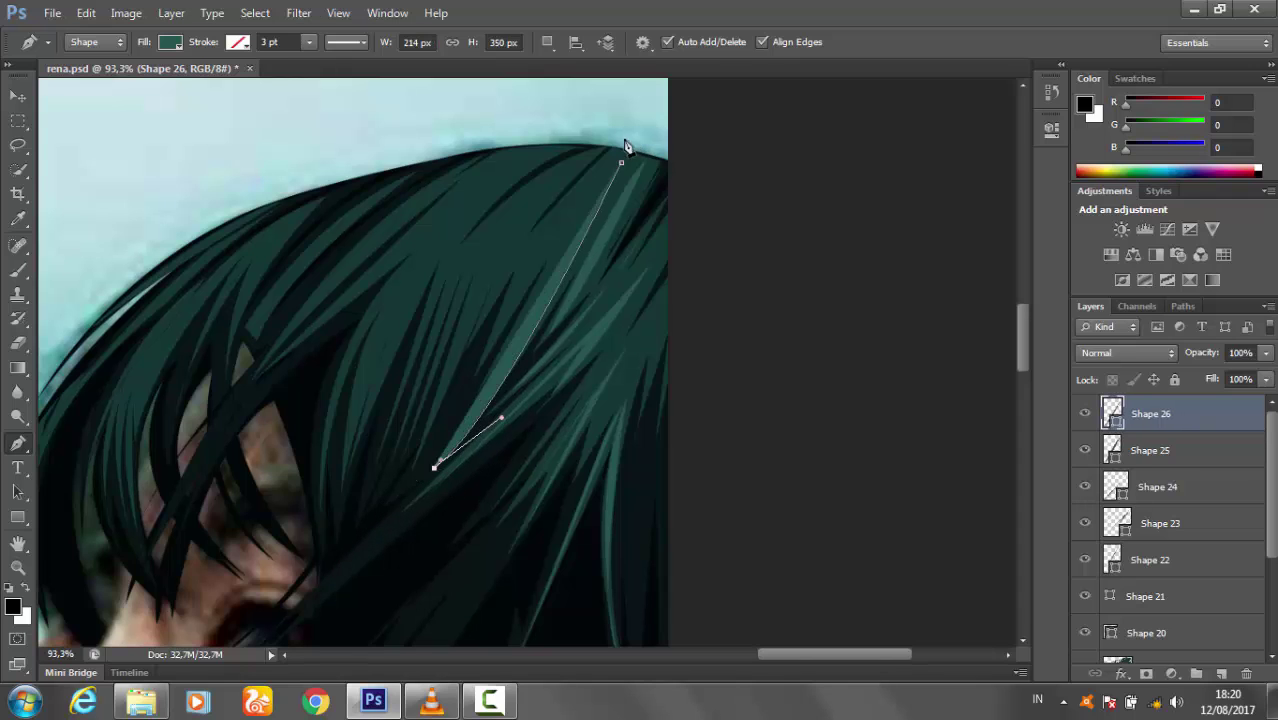
pyautogui.moveTo(621, 162); pyautogui.dragTo(663, 72)
pyautogui.click(592, 242)
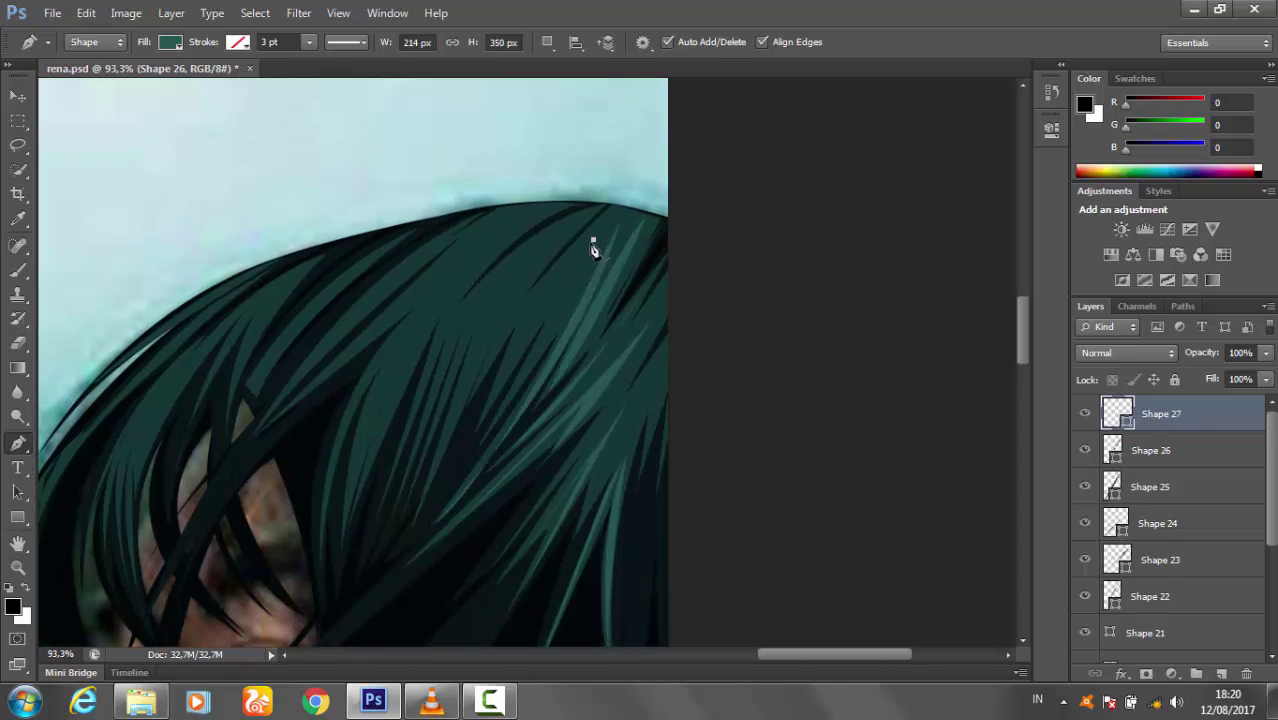
pyautogui.hotkey('ctrl', 'z')
pyautogui.moveTo(484, 444); pyautogui.dragTo(453, 477)
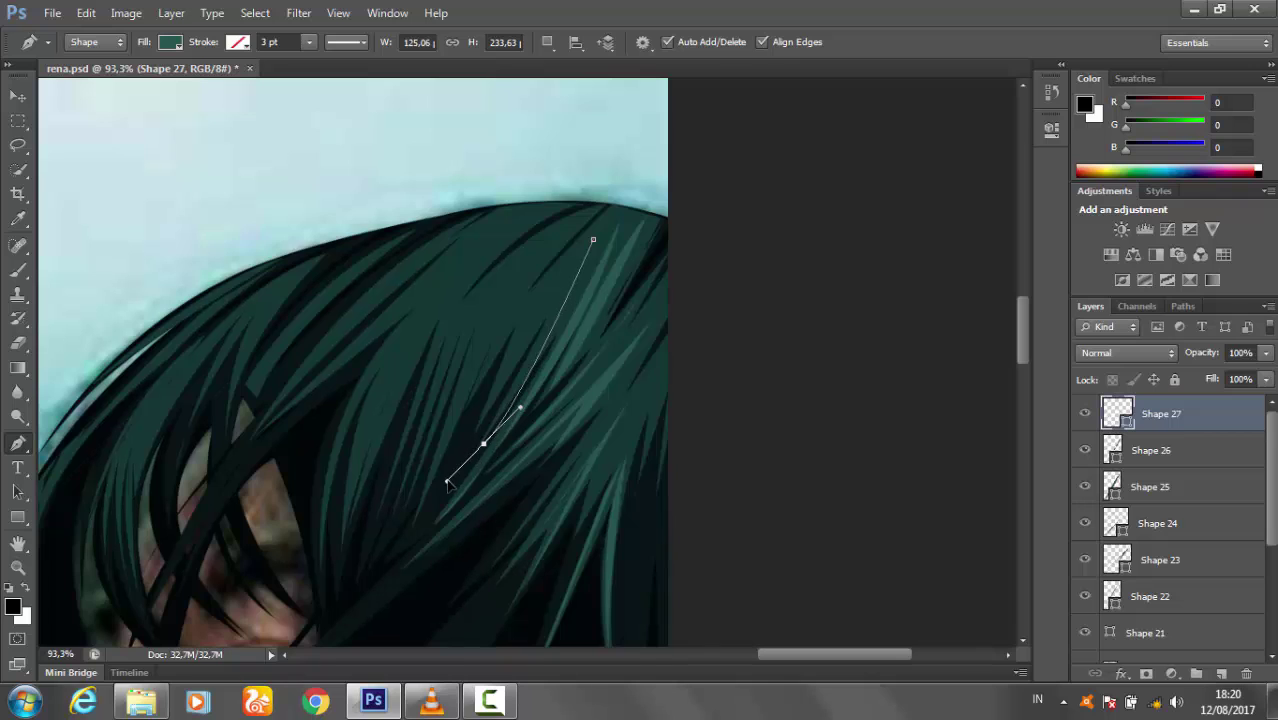
pyautogui.click(572, 259)
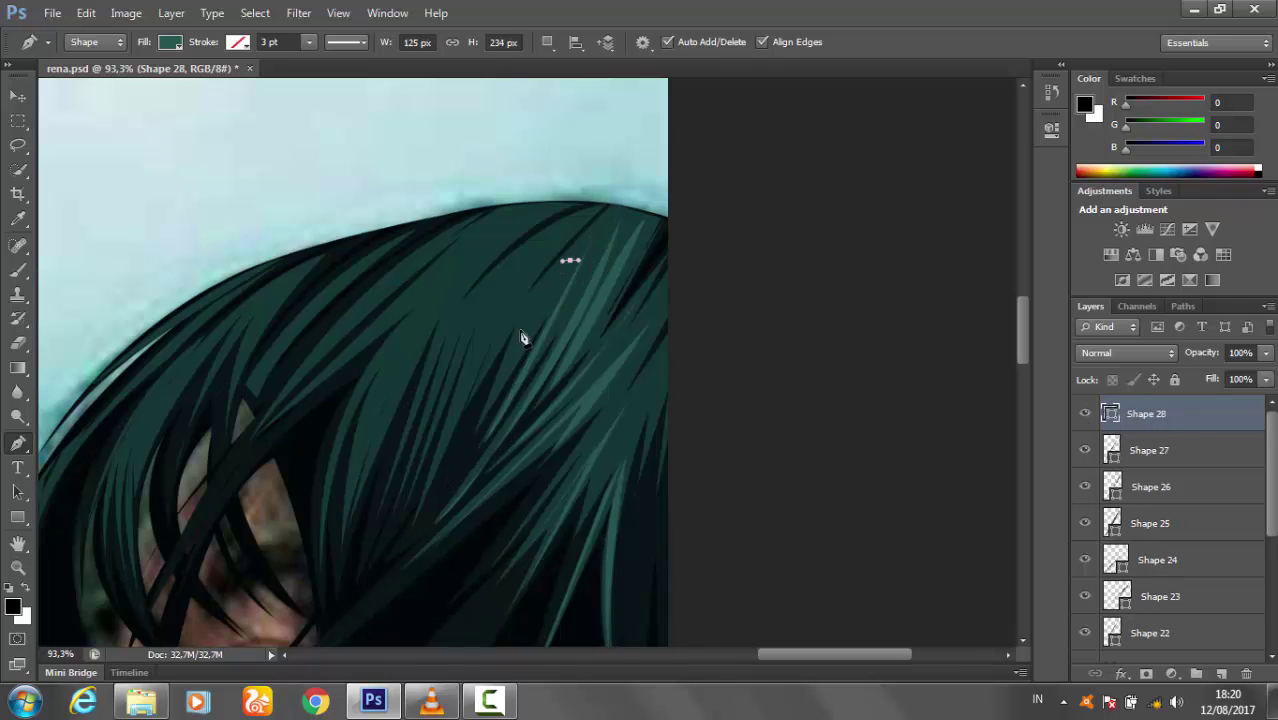
pyautogui.click(487, 413)
pyautogui.click(574, 258)
# - Draw thin highlight slivers Shape 29 through Shape 31 curving down toward the face
pyautogui.click(582, 212)
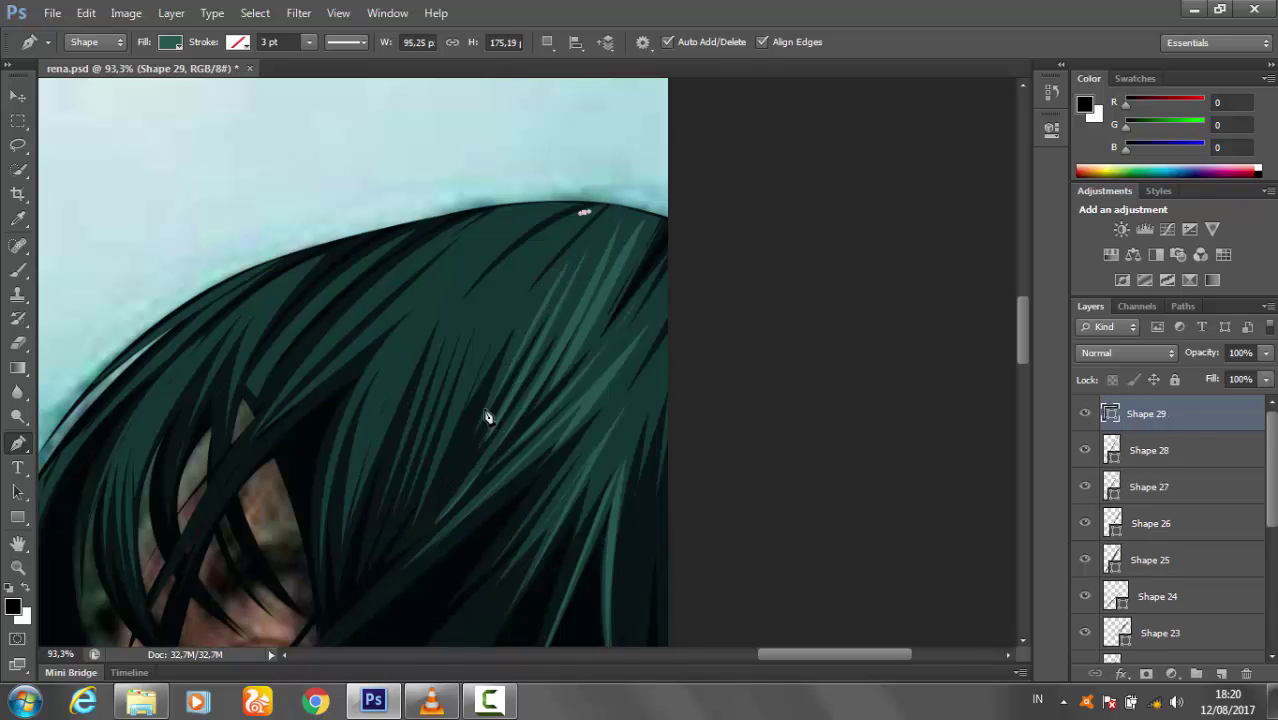
pyautogui.moveTo(476, 393); pyautogui.dragTo(462, 444)
pyautogui.click(584, 214)
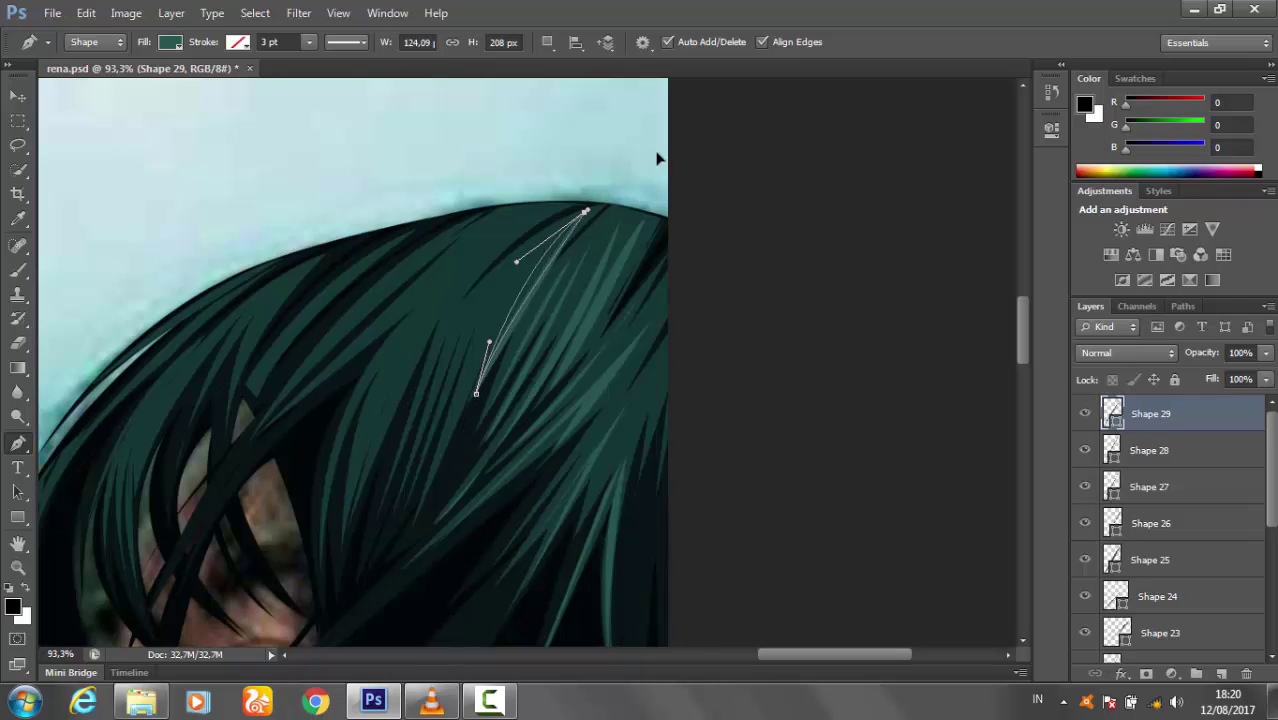
pyautogui.click(533, 247)
pyautogui.moveTo(420, 505)
pyautogui.mouseDown()
pyautogui.moveTo(395, 577)
pyautogui.moveTo(386, 565)
pyautogui.mouseUp()
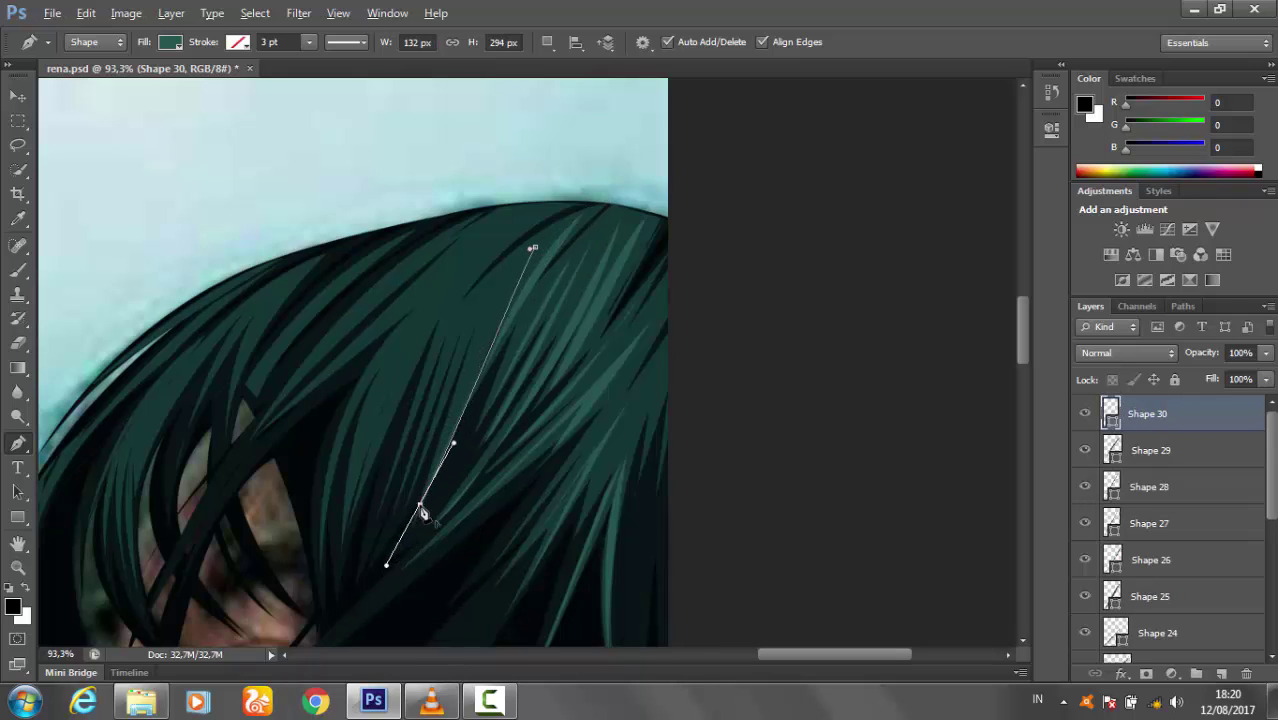
pyautogui.click(533, 248)
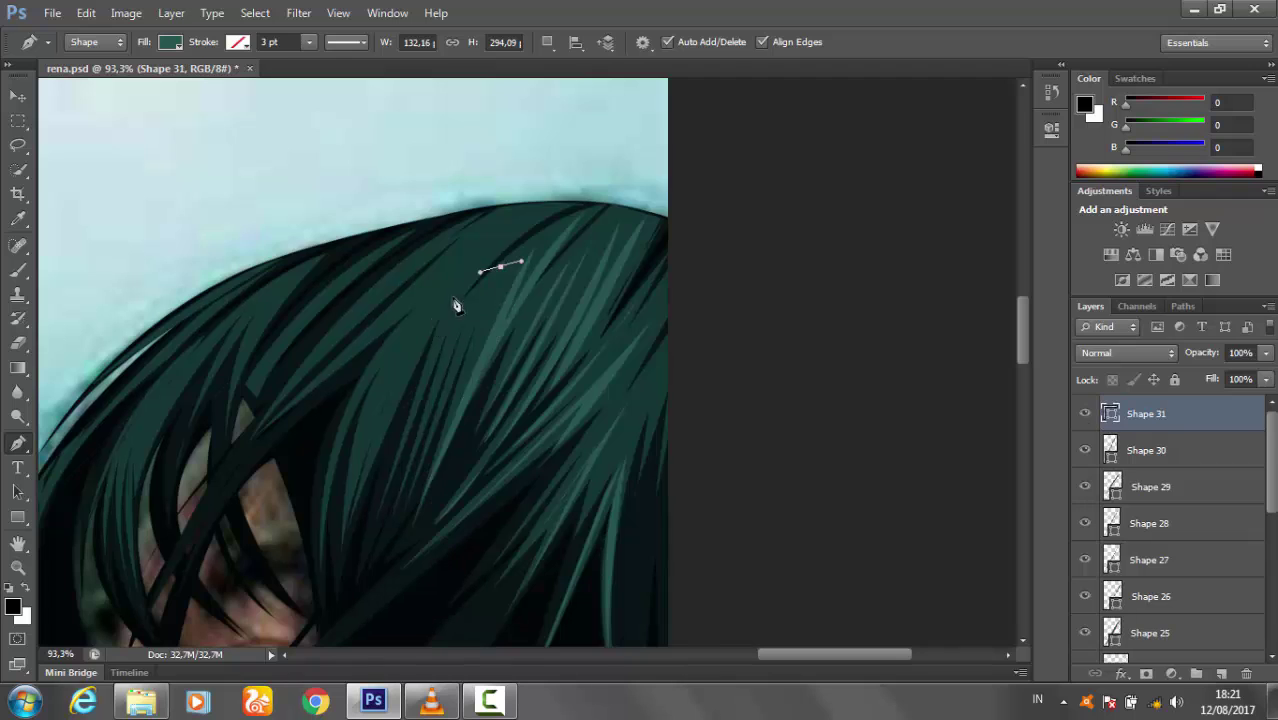
pyautogui.click(500, 263)
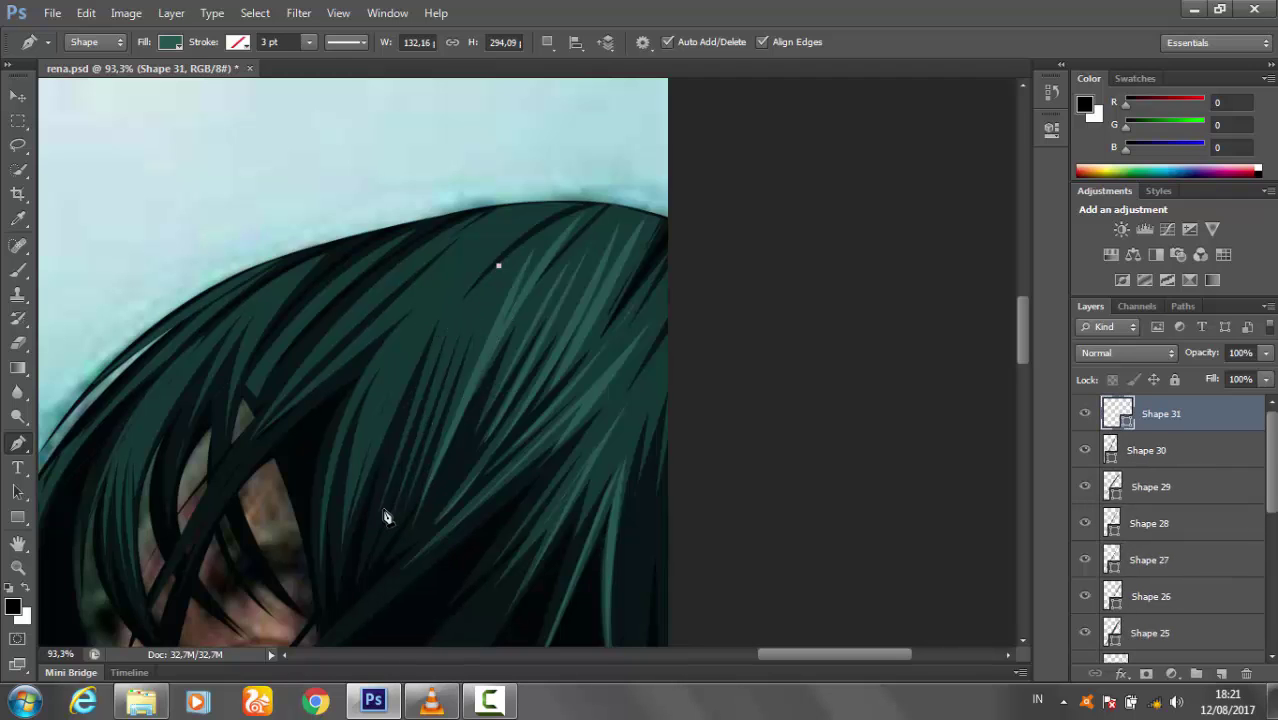
pyautogui.moveTo(385, 505); pyautogui.dragTo(351, 620)
pyautogui.scroll(-1, 383, 505)
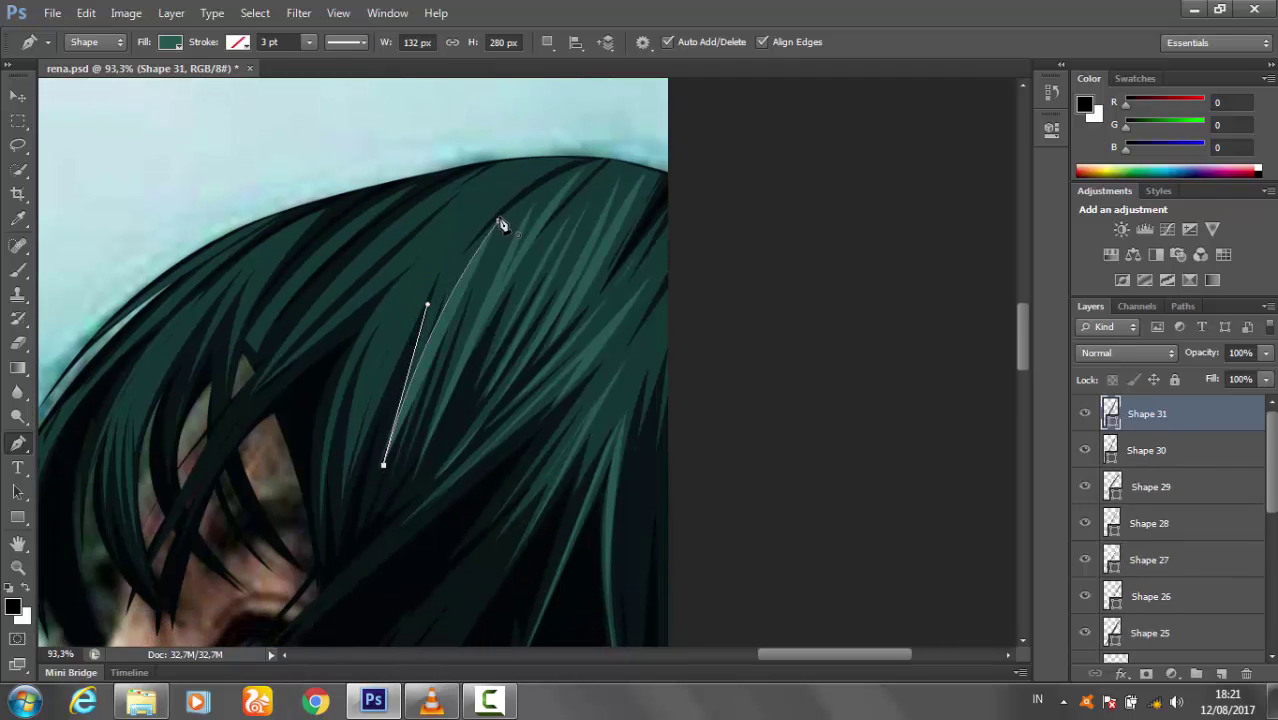
pyautogui.moveTo(499, 220); pyautogui.dragTo(465, 268)
# - Draw strands Shape 32 through Shape 34 sweeping down into the left fringe
pyautogui.click(502, 192)
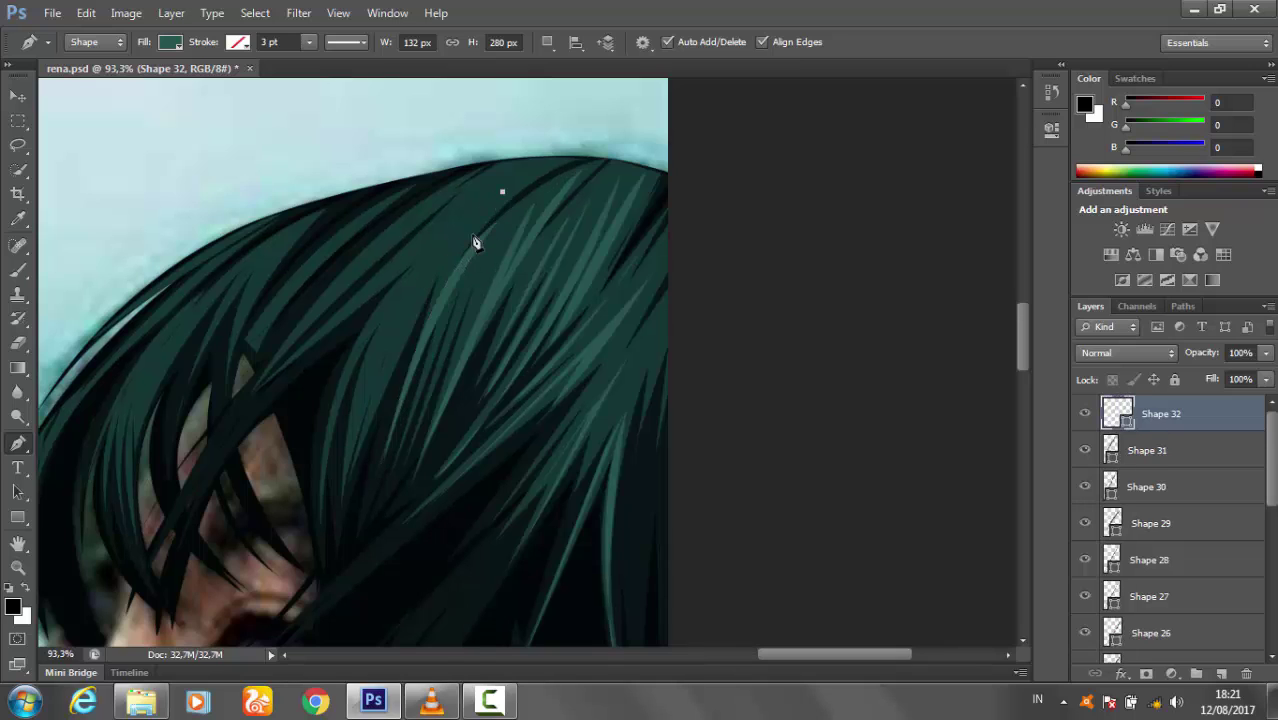
pyautogui.moveTo(361, 449); pyautogui.dragTo(342, 548)
pyautogui.moveTo(503, 194); pyautogui.dragTo(608, 100)
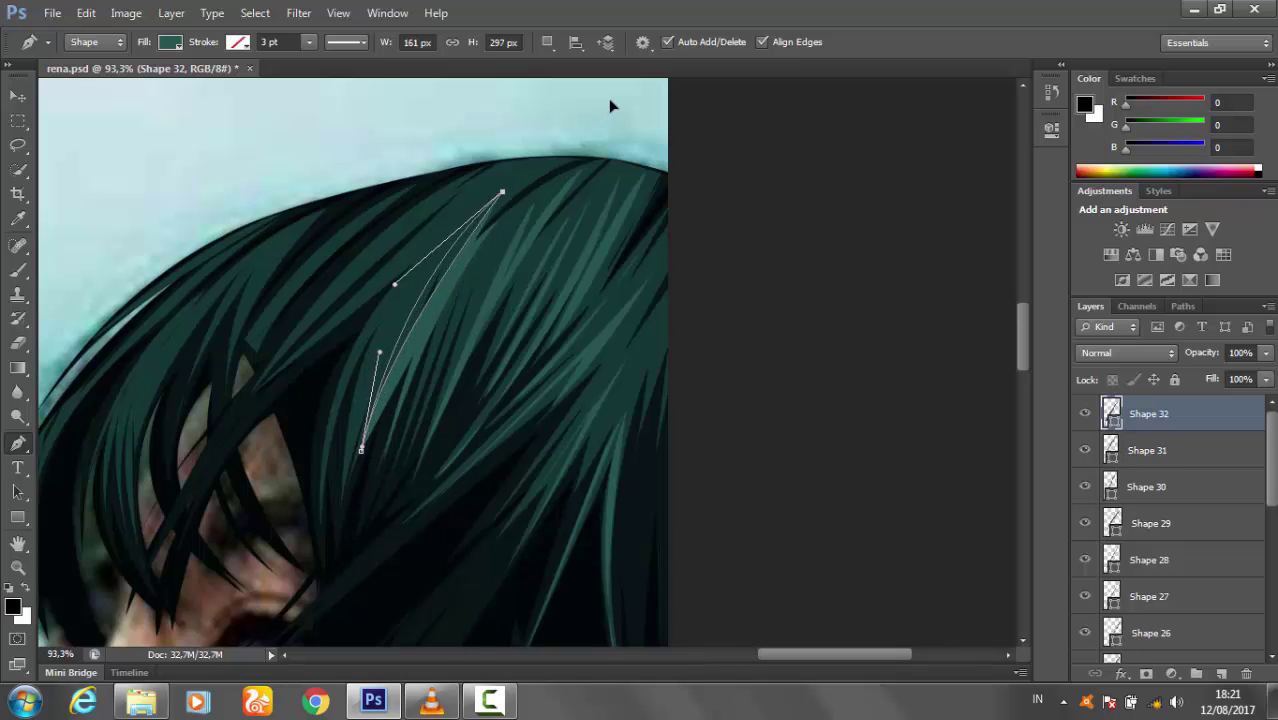
pyautogui.click(435, 243)
pyautogui.moveTo(323, 497)
pyautogui.mouseDown()
pyautogui.moveTo(316, 630)
pyautogui.moveTo(347, 440)
pyautogui.mouseUp()
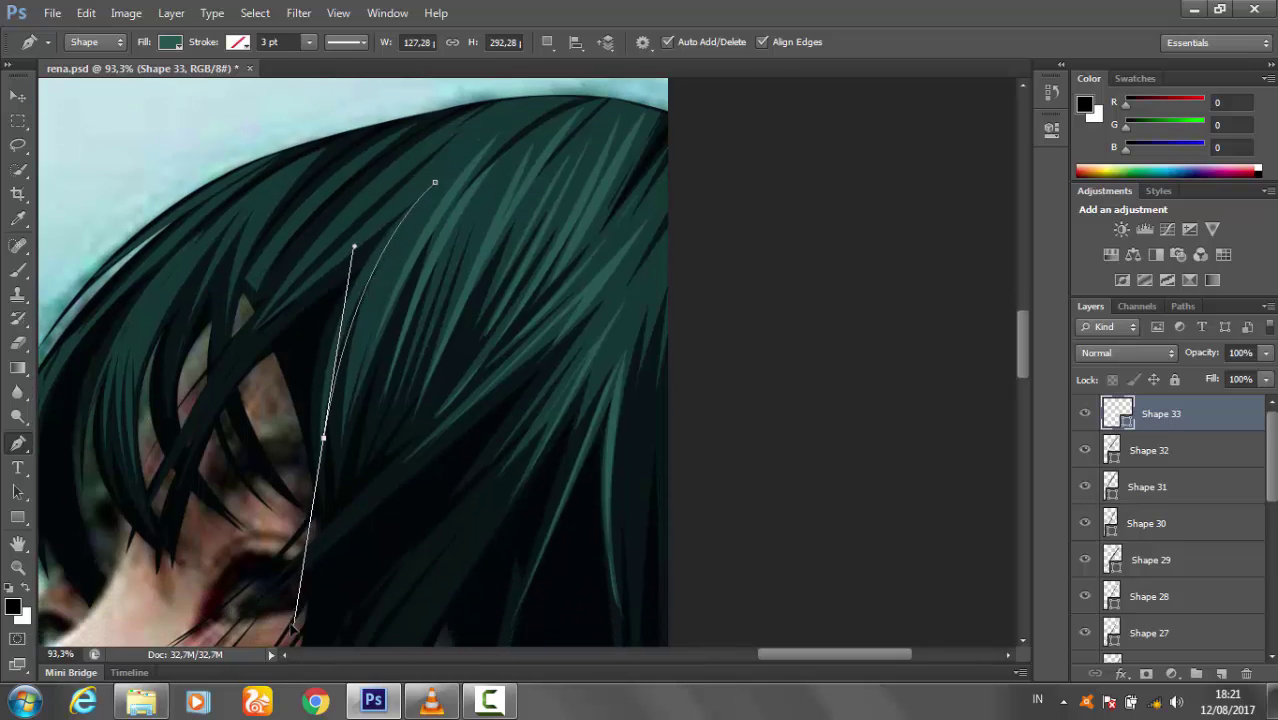
pyautogui.click(437, 277)
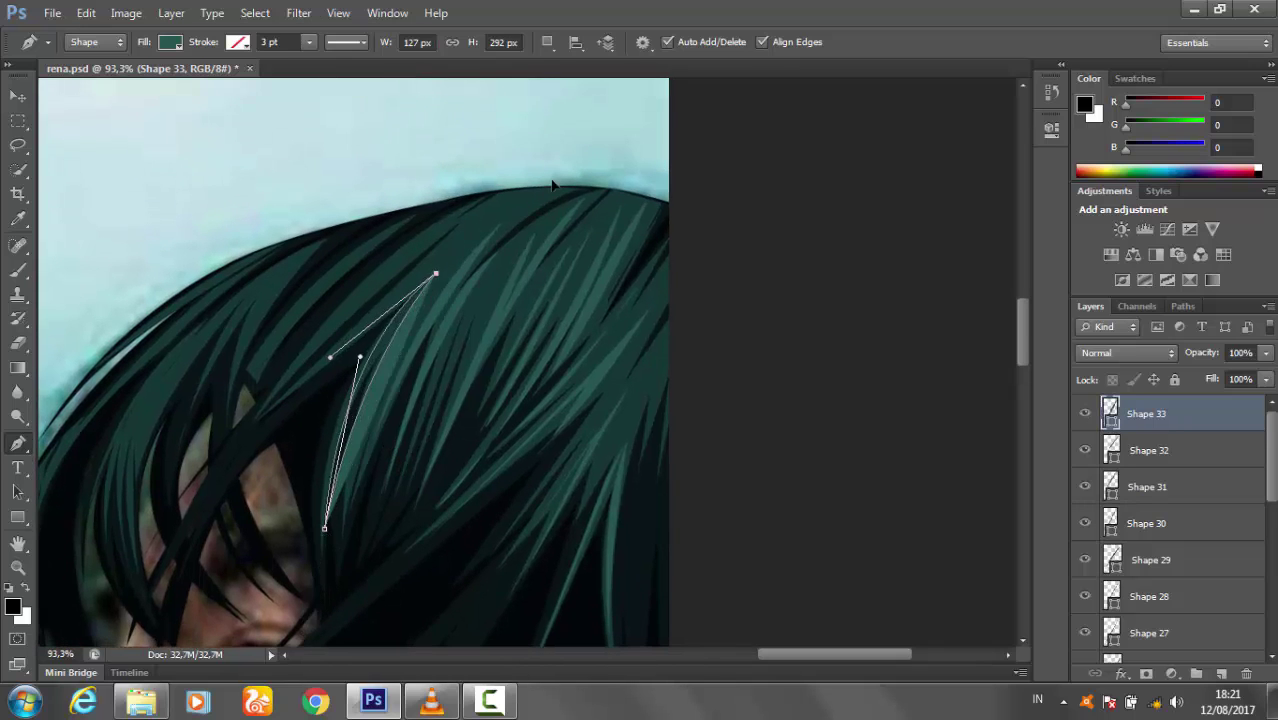
pyautogui.click(451, 221)
pyautogui.moveTo(260, 407)
pyautogui.mouseDown()
pyautogui.moveTo(247, 455)
pyautogui.moveTo(226, 455)
pyautogui.mouseUp()
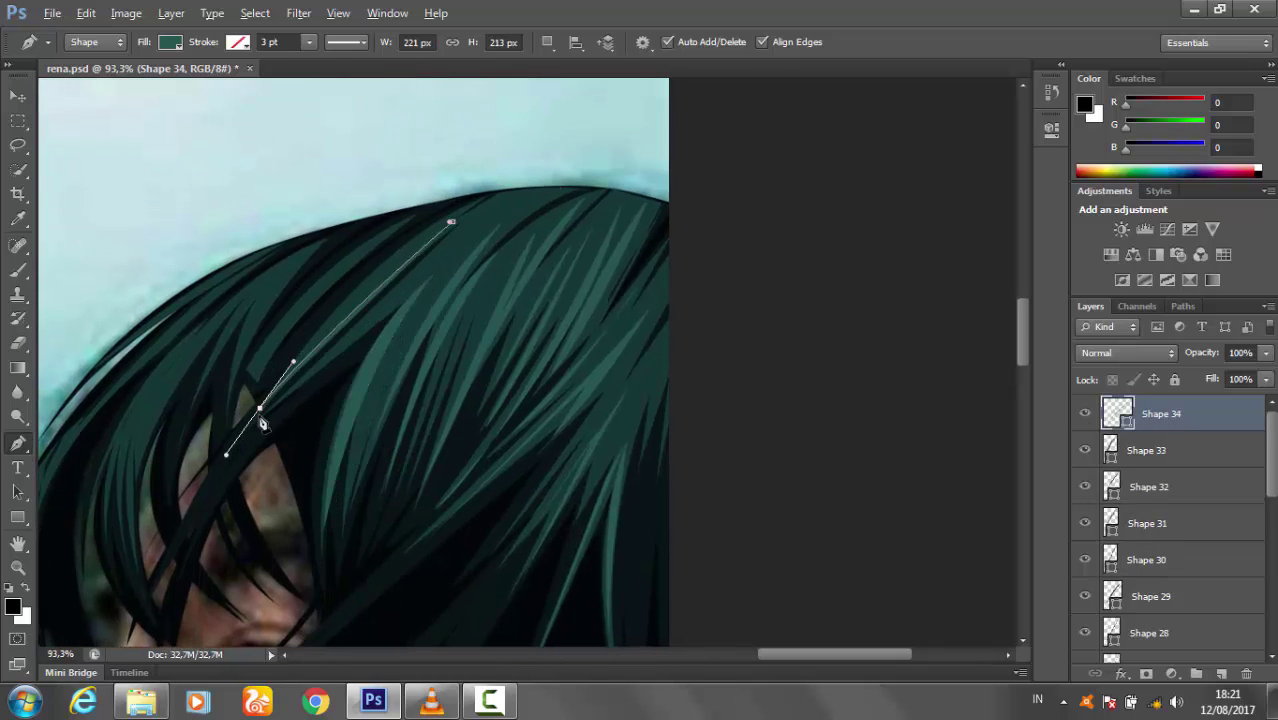
pyautogui.click(451, 221)
# - Draw strands Shape 35 through Shape 37 along the hair's left side
pyautogui.hscroll(-3, 419, 248)
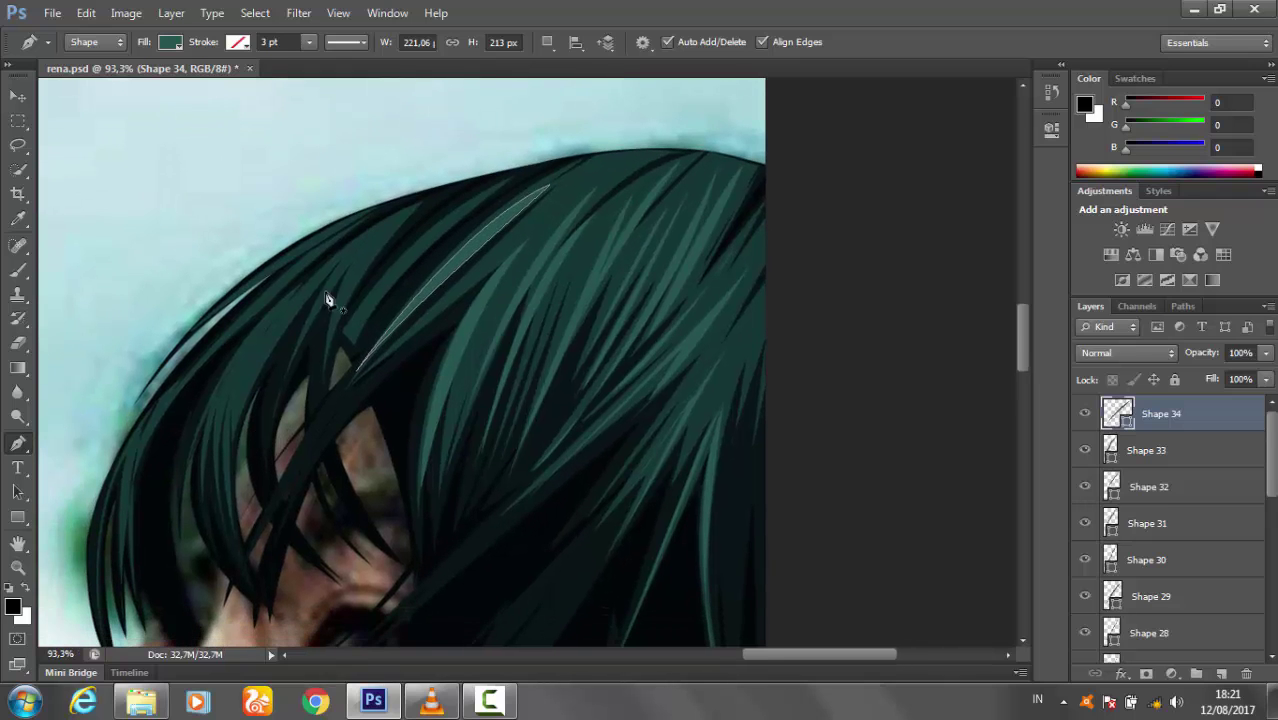
pyautogui.click(388, 220)
pyautogui.moveTo(326, 437); pyautogui.dragTo(334, 357)
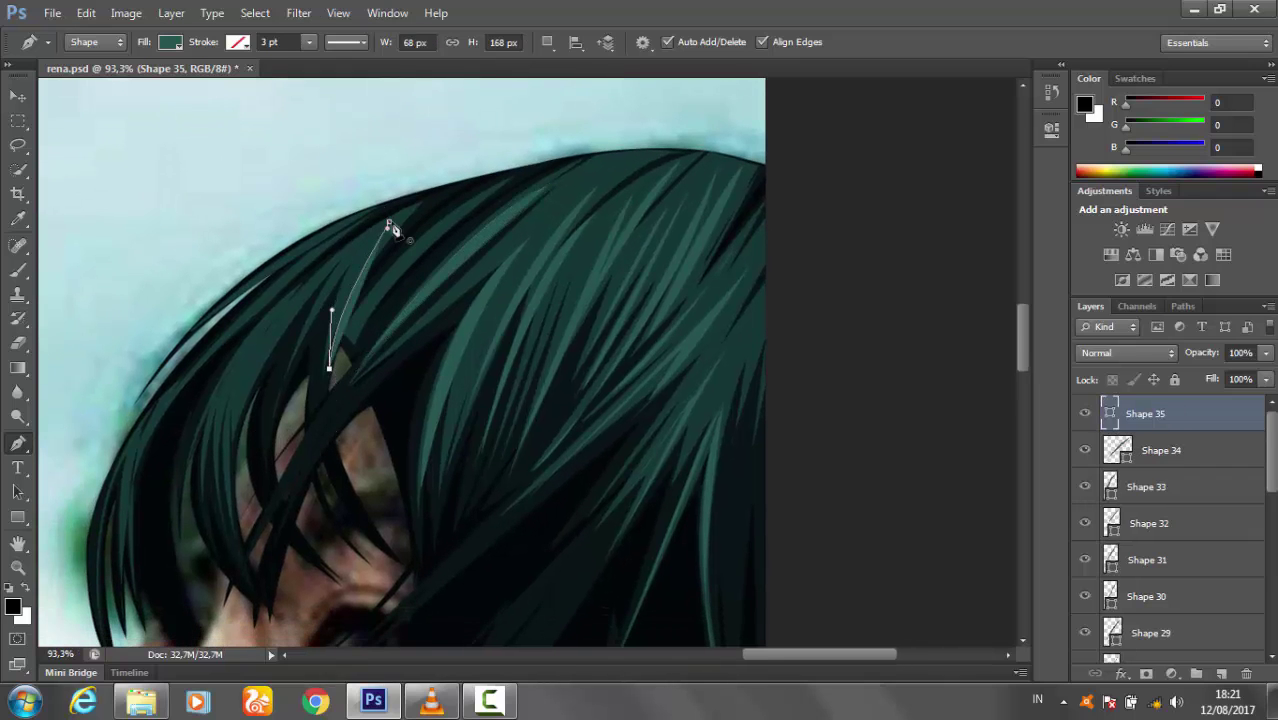
pyautogui.click(388, 220)
pyautogui.click(293, 303)
pyautogui.moveTo(238, 432)
pyautogui.mouseDown()
pyautogui.moveTo(237, 474)
pyautogui.moveTo(205, 551)
pyautogui.mouseUp()
pyautogui.click(293, 303)
pyautogui.click(240, 357)
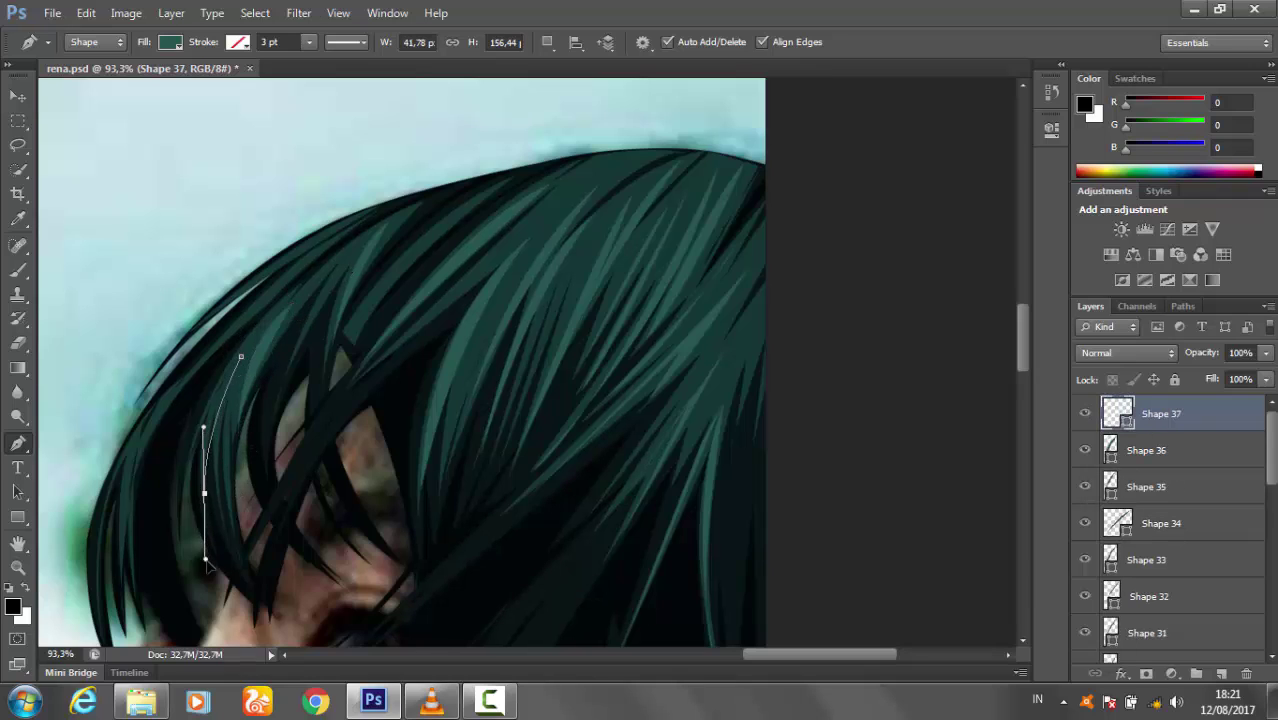
pyautogui.click(201, 412)
# - Add Shape 38 at the left edge and a long Shape 39 strand along the top outline
pyautogui.click(148, 425)
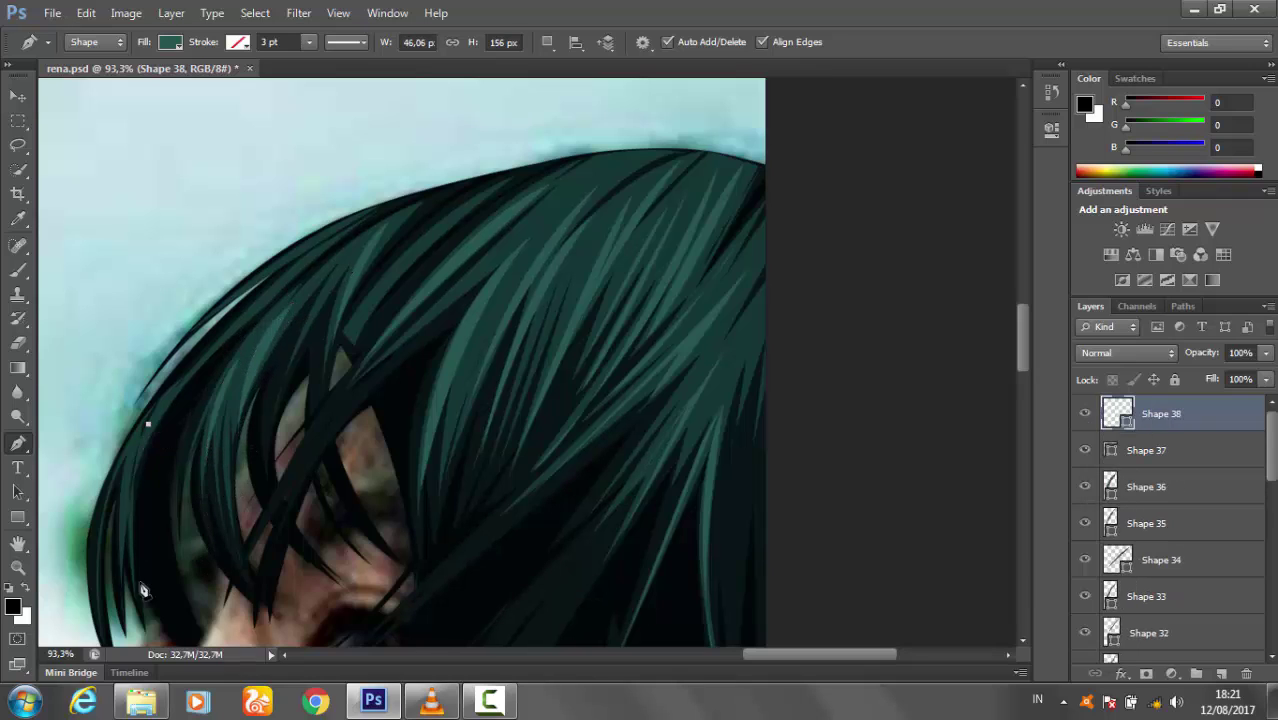
pyautogui.moveTo(118, 572); pyautogui.dragTo(135, 605)
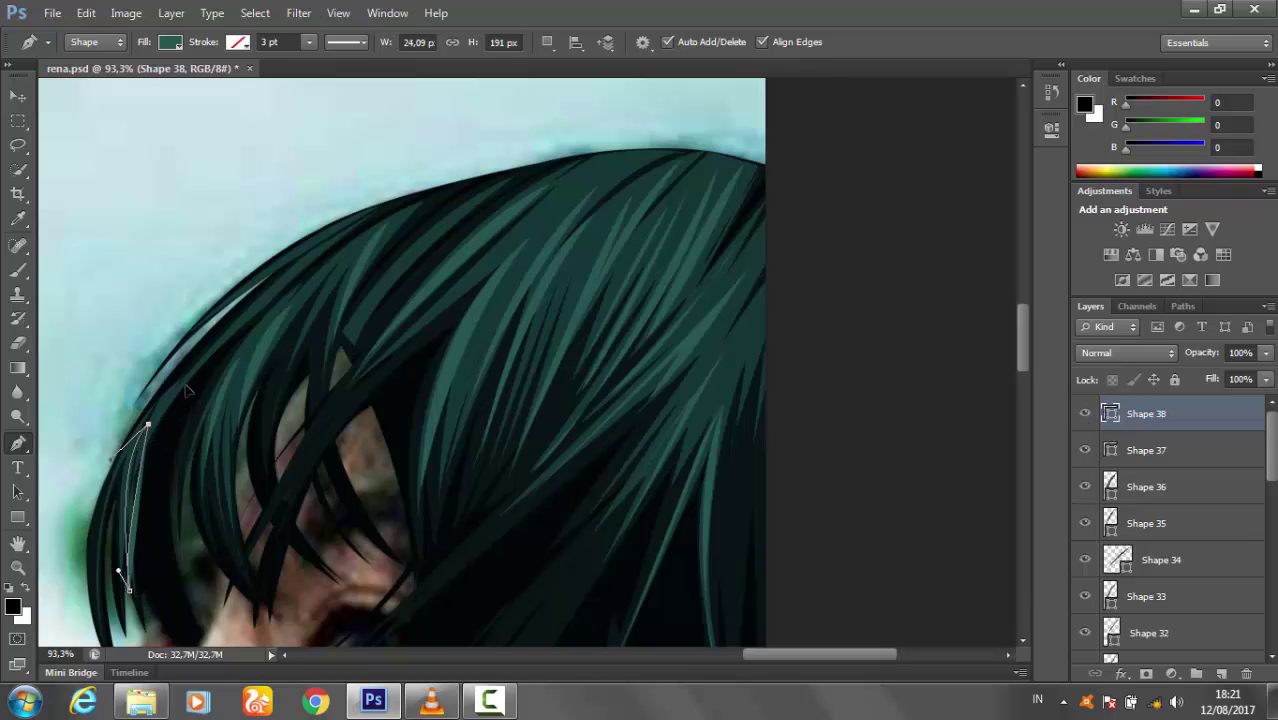
pyautogui.click(148, 425)
pyautogui.click(346, 220)
pyautogui.moveTo(160, 368); pyautogui.dragTo(86, 441)
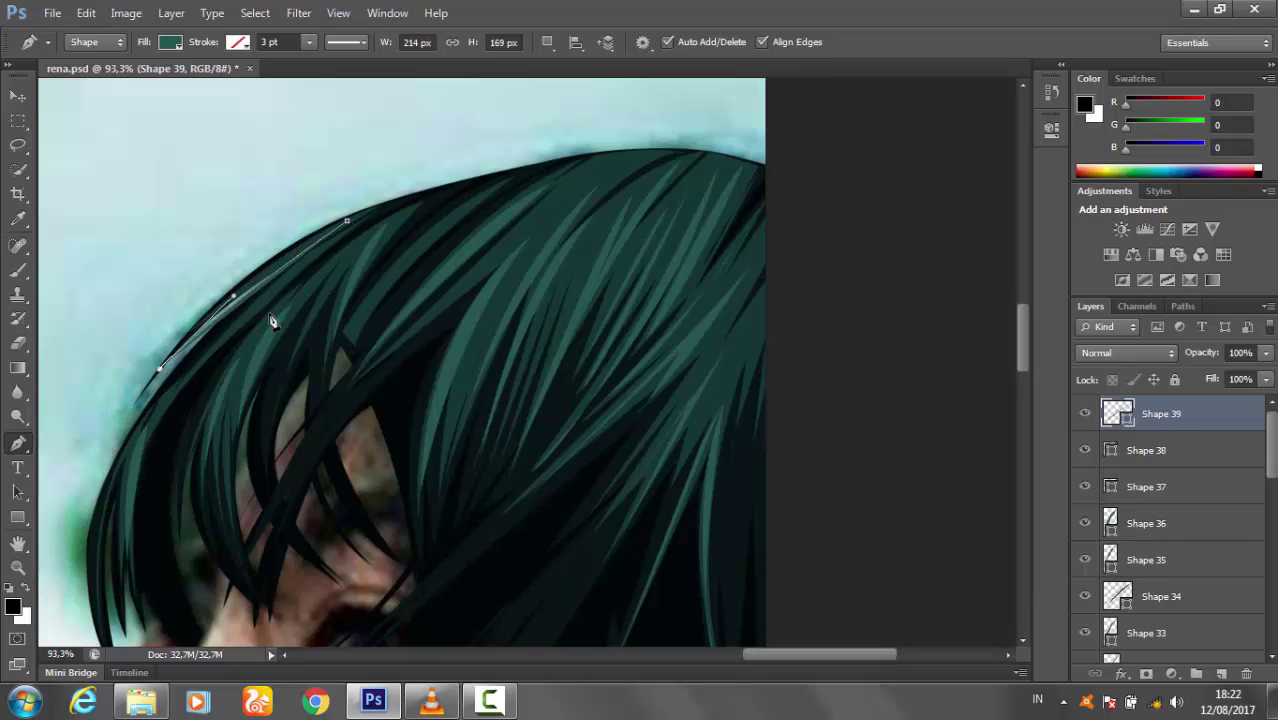
pyautogui.click(346, 220)
# - Select layers Shape 20 through Shape 39 and merge them with Merge Shapes
pyautogui.press('v')
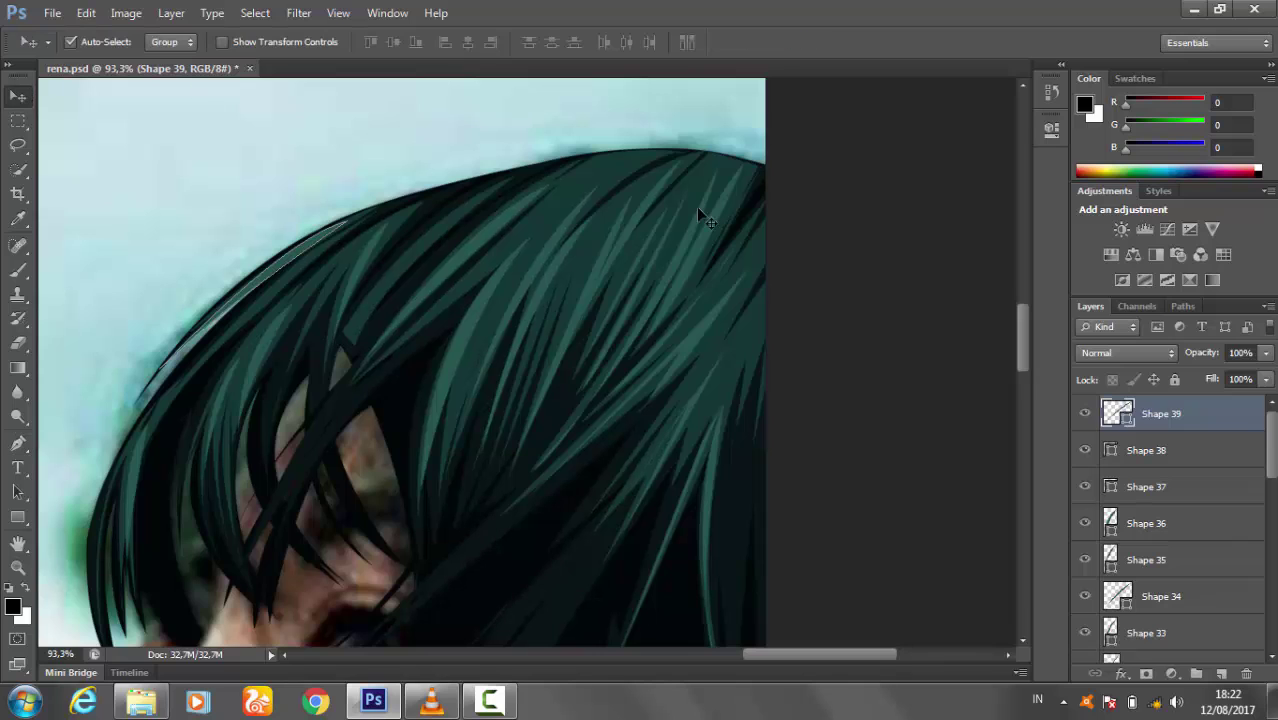
pyautogui.click(885, 255)
pyautogui.scroll(-5, 1170, 520)
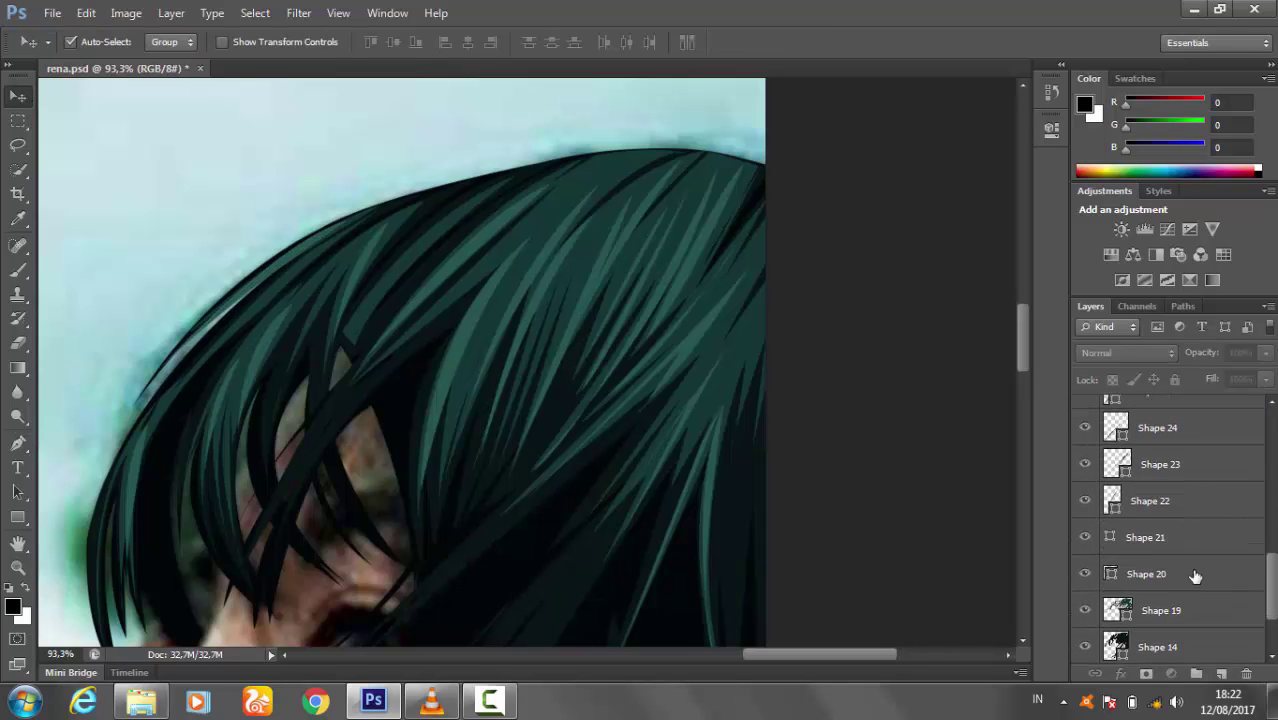
pyautogui.click(1198, 571)
pyautogui.scroll(4, 1273, 432)
pyautogui.scroll(1, 1273, 432)
pyautogui.keyDown('shift'); pyautogui.click(1142, 414); pyautogui.keyUp('shift')
pyautogui.rightClick(1150, 414)
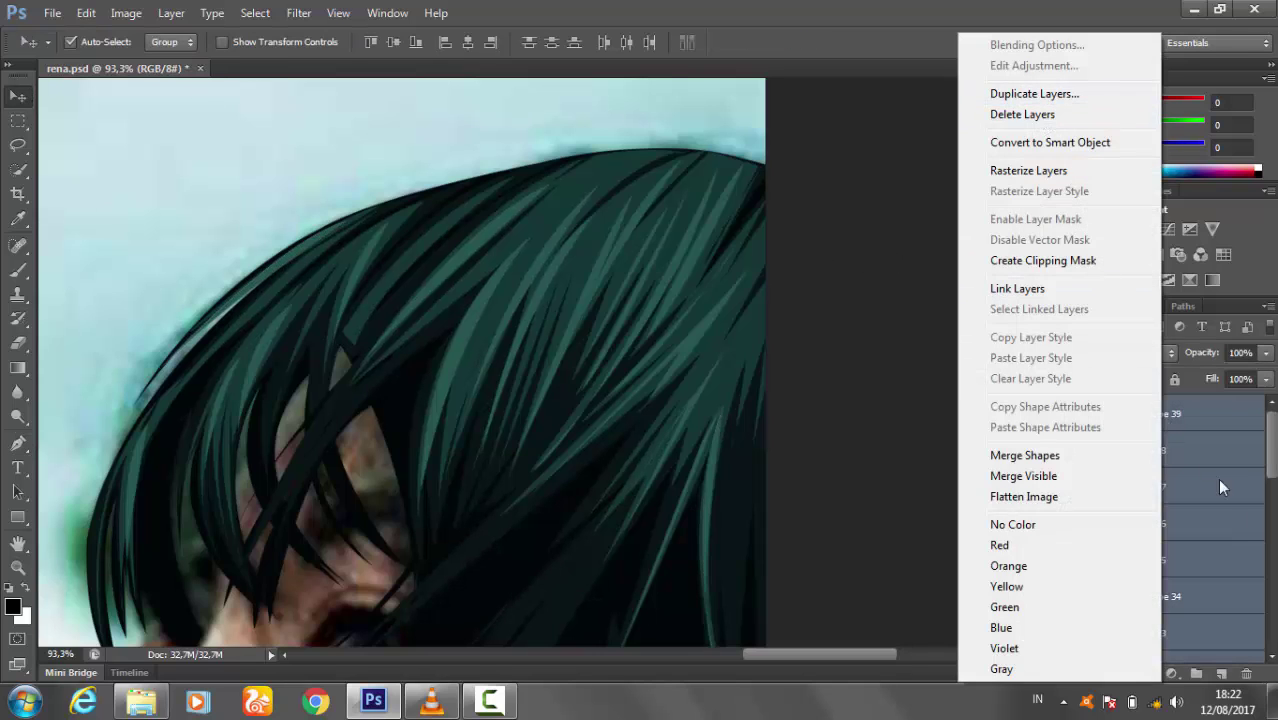
pyautogui.click(1060, 455)
# - Give the merged Shape 39 a slightly different fill colour, then zoom in on the hair
pyautogui.doubleClick(1117, 413)
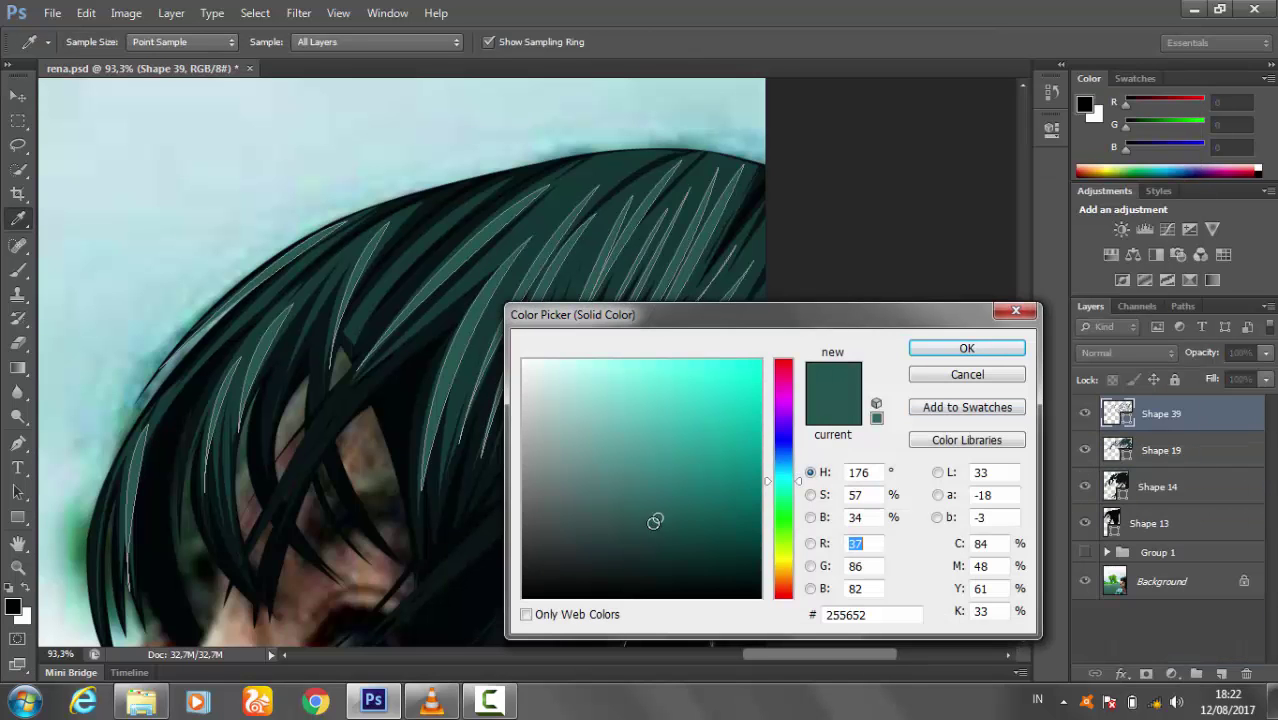
pyautogui.click(654, 491)
pyautogui.click(940, 348)
pyautogui.press('v')
pyautogui.hotkey('ctrl', '0')
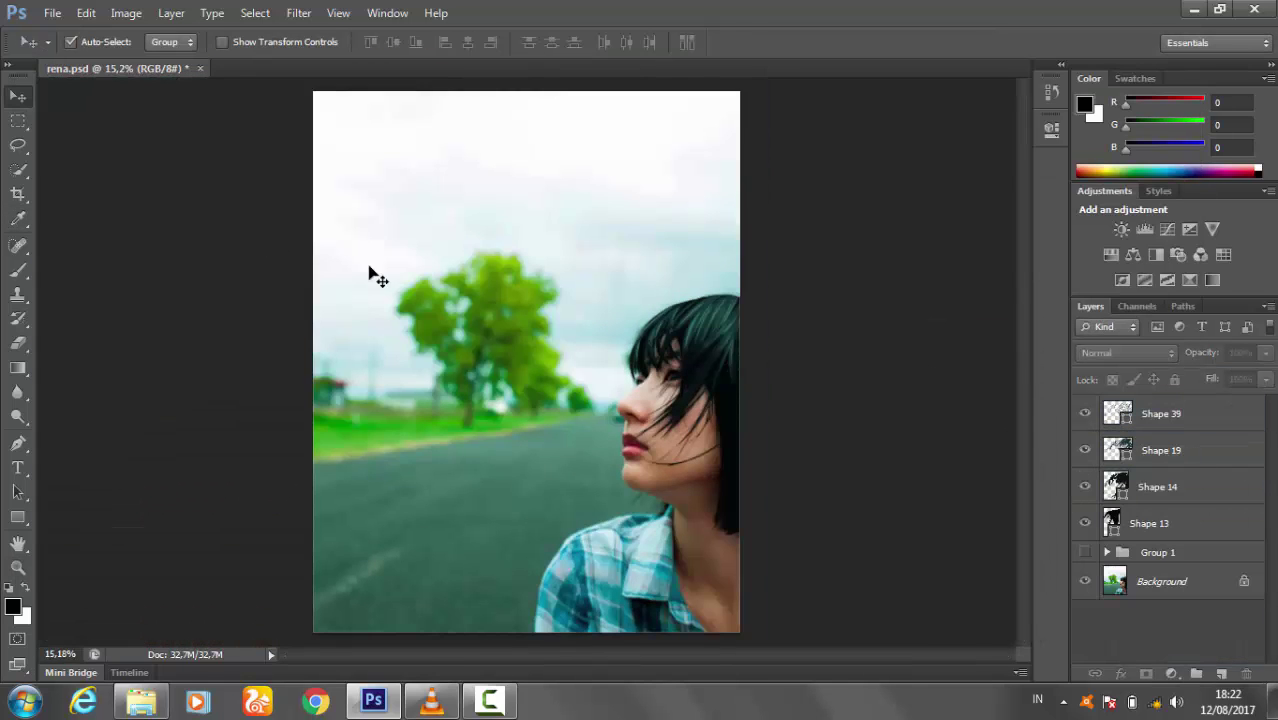
pyautogui.press('z')
pyautogui.moveTo(710, 400); pyautogui.dragTo(558, 237)
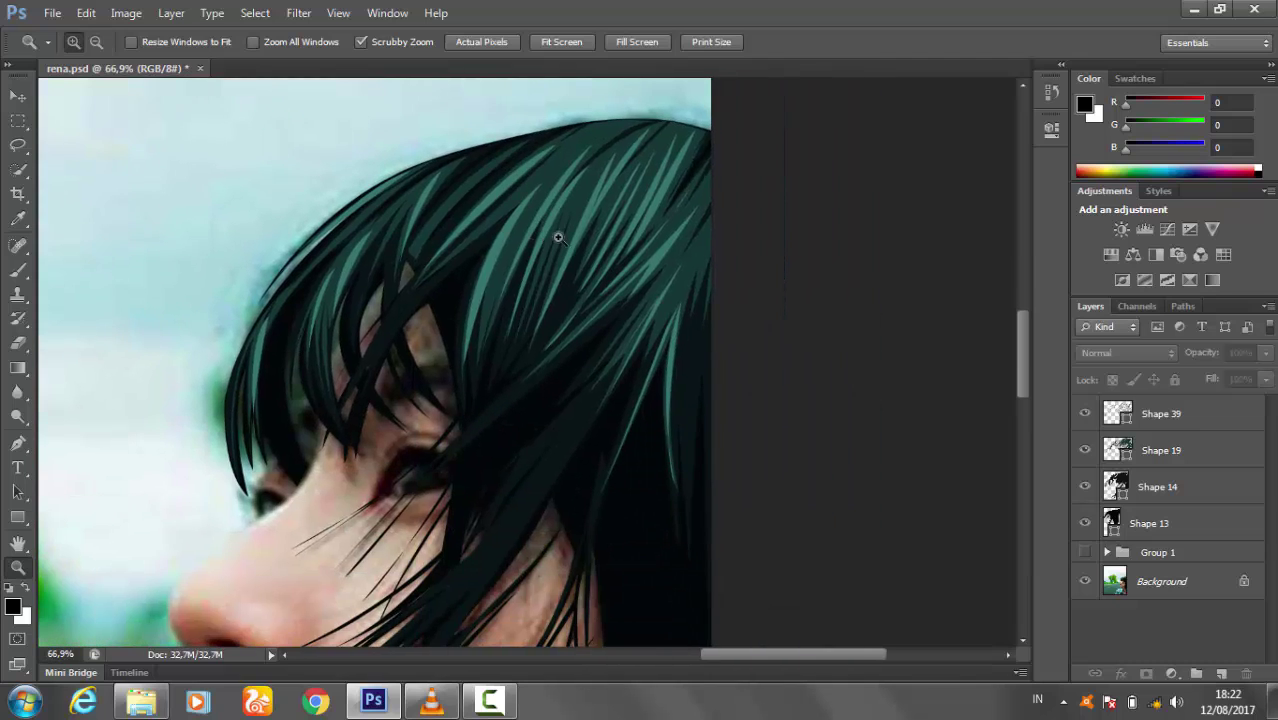
# - Add a layer mask to Shape 14 and set up a black soft brush at reduced opacity
pyautogui.press('v')
pyautogui.click(1157, 487)
pyautogui.click(1147, 675)
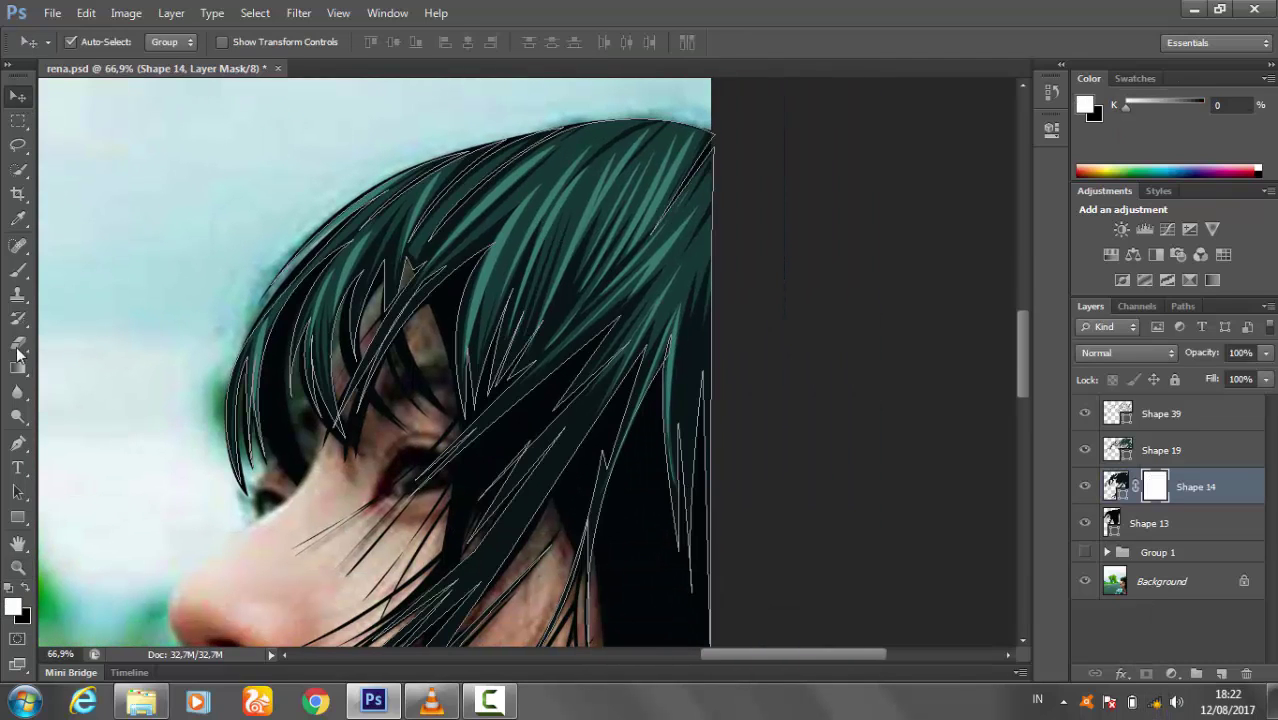
pyautogui.click(18, 270)
pyautogui.click(25, 588)
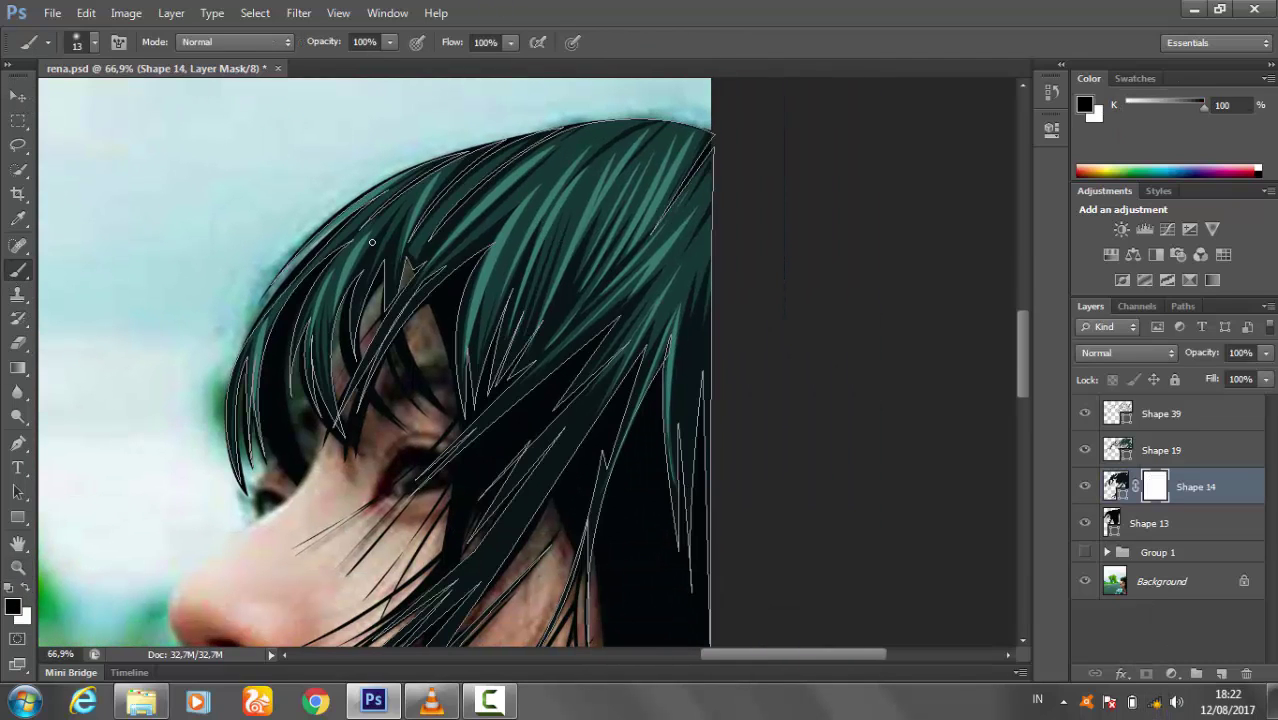
pyautogui.click(94, 42)
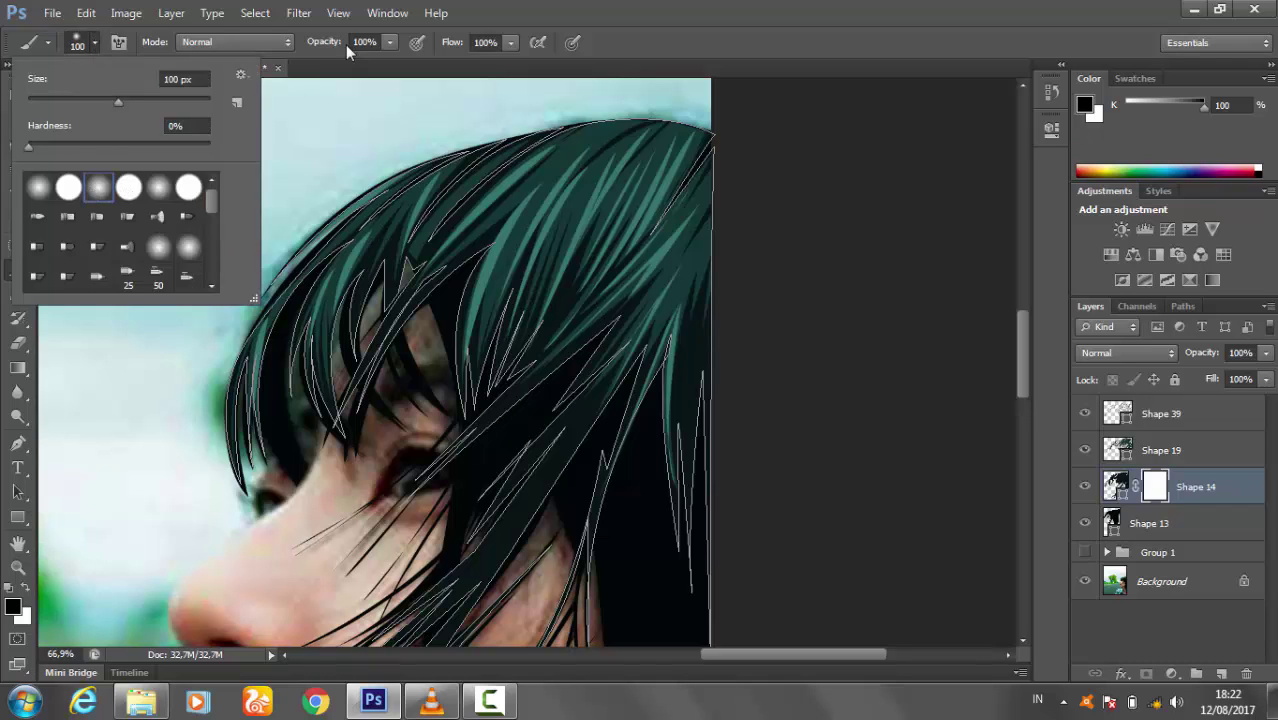
pyautogui.click(389, 42)
pyautogui.press('5')
pyautogui.press('9')
pyautogui.scroll(-3, 531, 274)
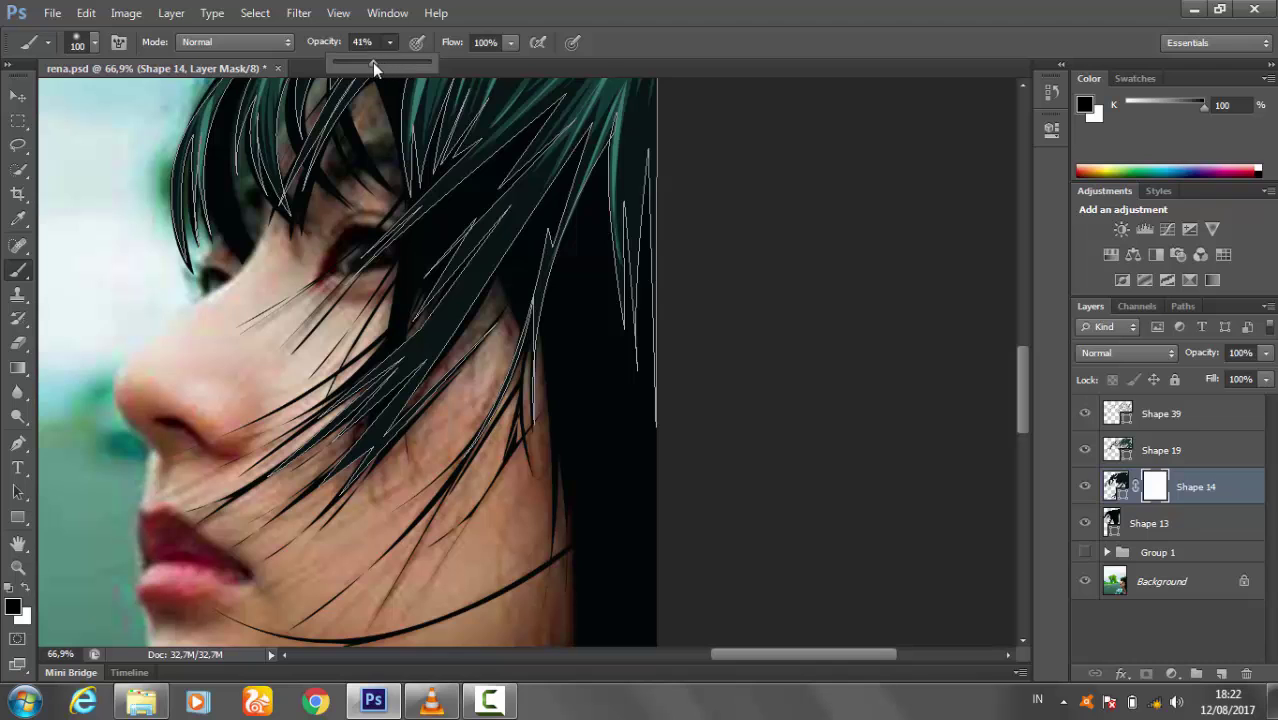
pyautogui.scroll(2, 570, 360)
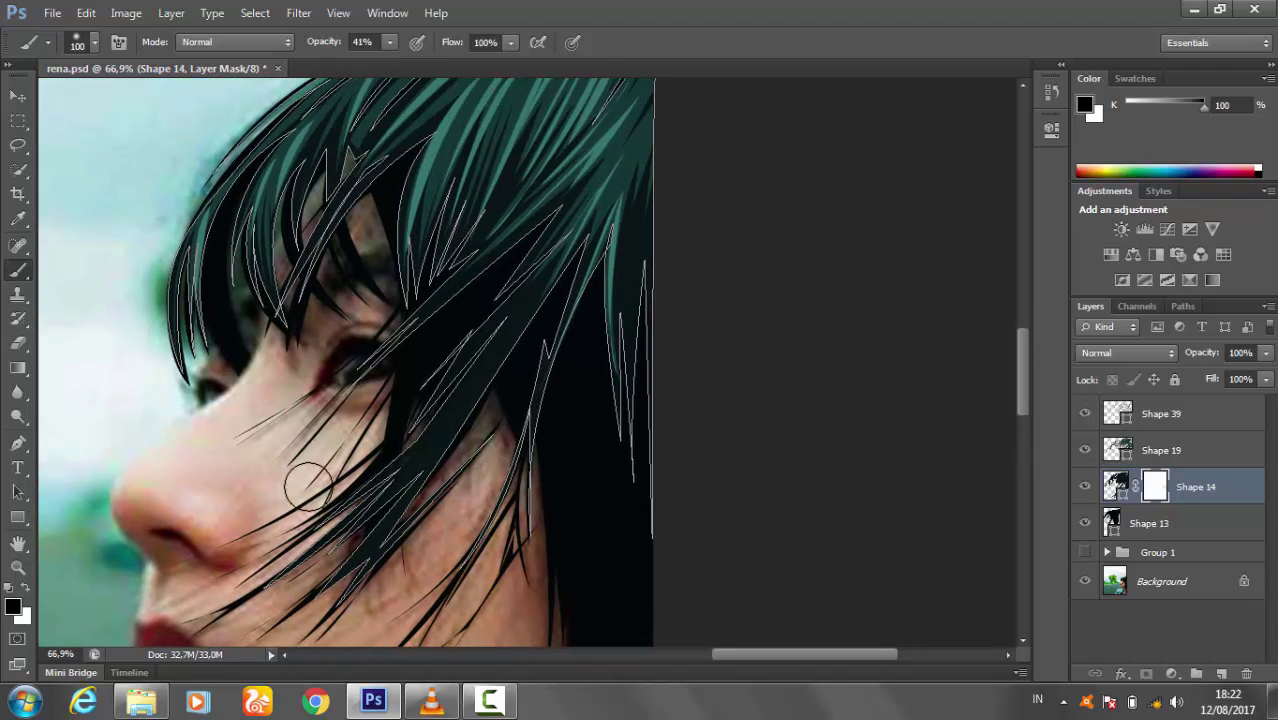
pyautogui.scroll(2, 307, 485)
pyautogui.hscroll(-1, 307, 485)
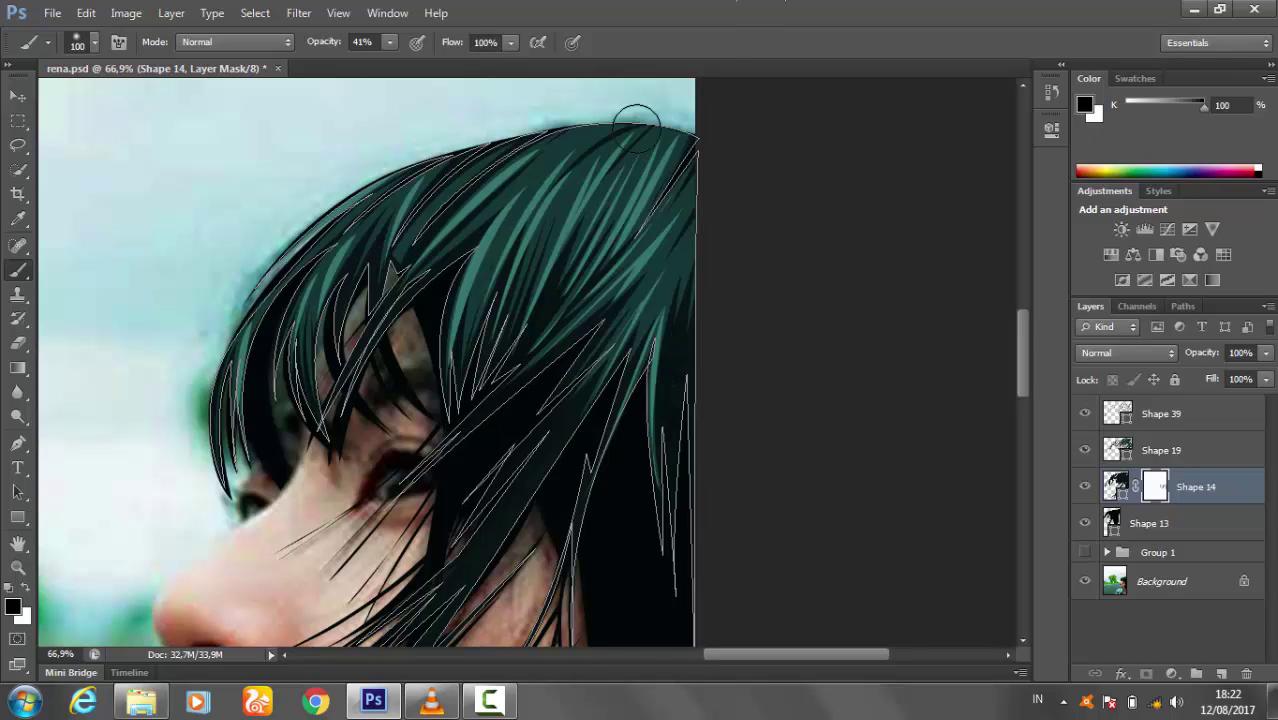
pyautogui.moveTo(453, 143); pyautogui.dragTo(463, 176)
# - Add a layer mask to Shape 19 and lower the brush flow to 74%
pyautogui.press('v')
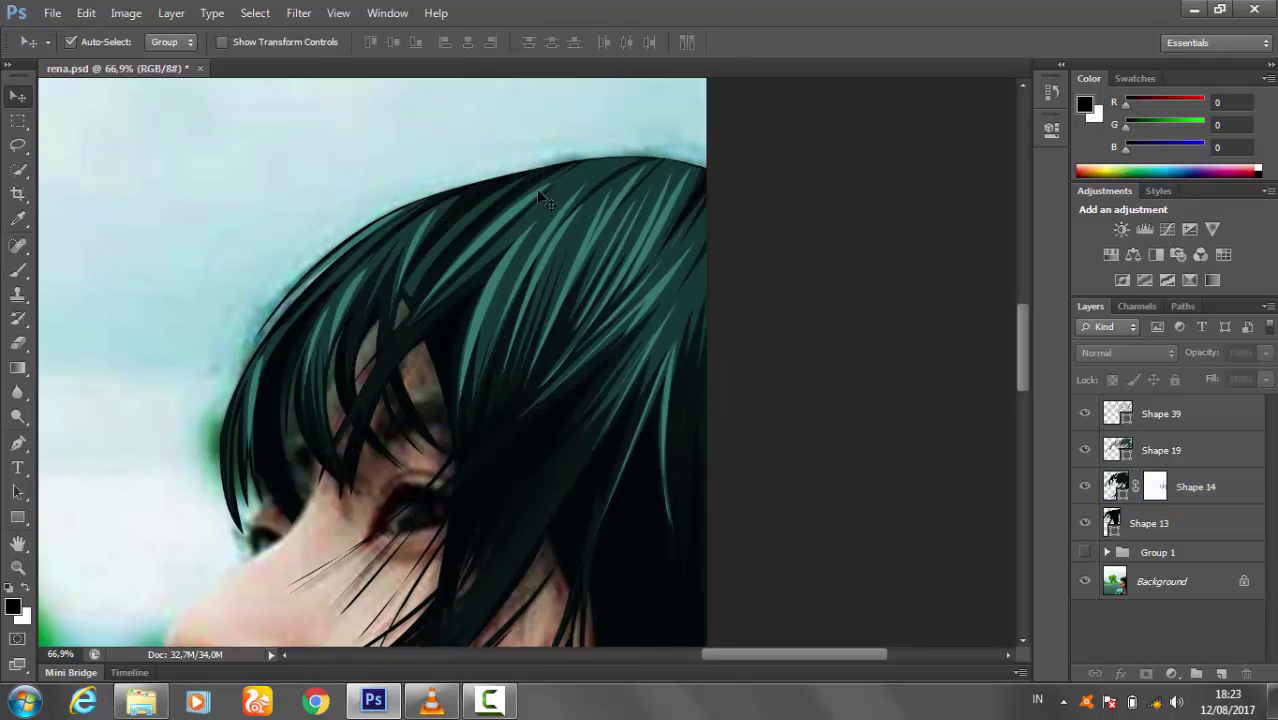
pyautogui.click(595, 166)
pyautogui.click(1147, 672)
pyautogui.press('b')
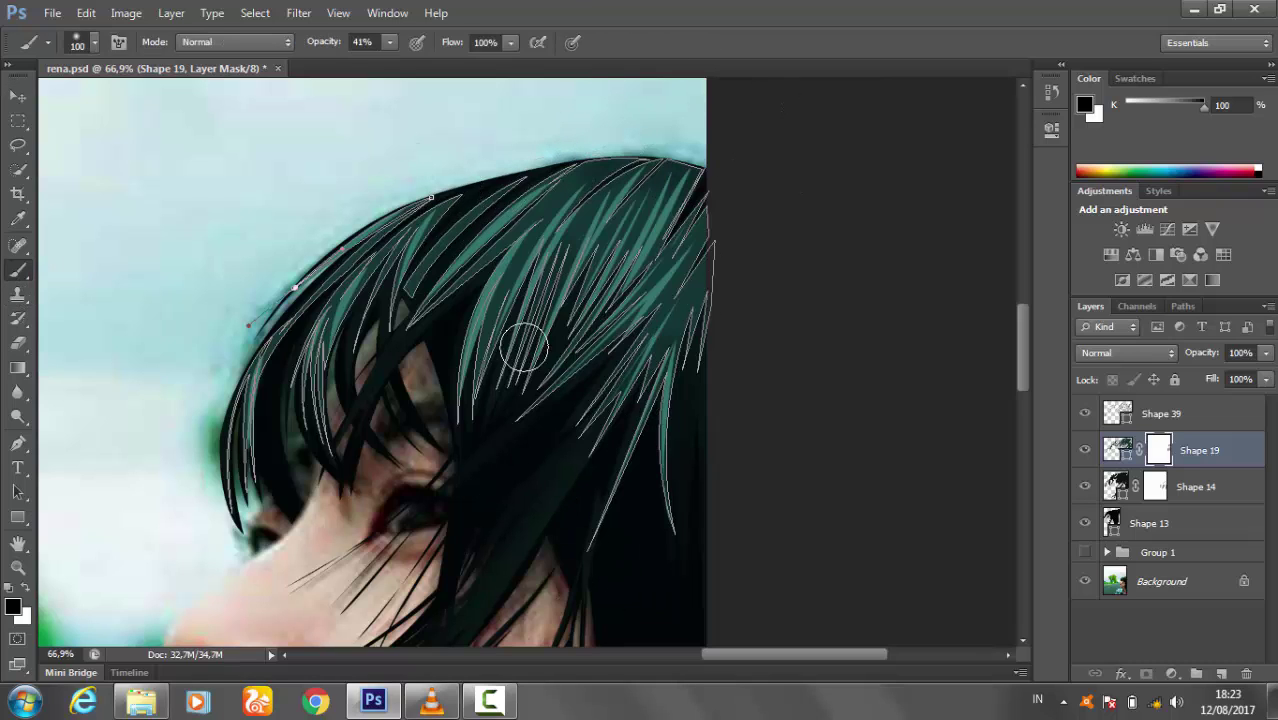
pyautogui.moveTo(511, 41); pyautogui.dragTo(486, 68)
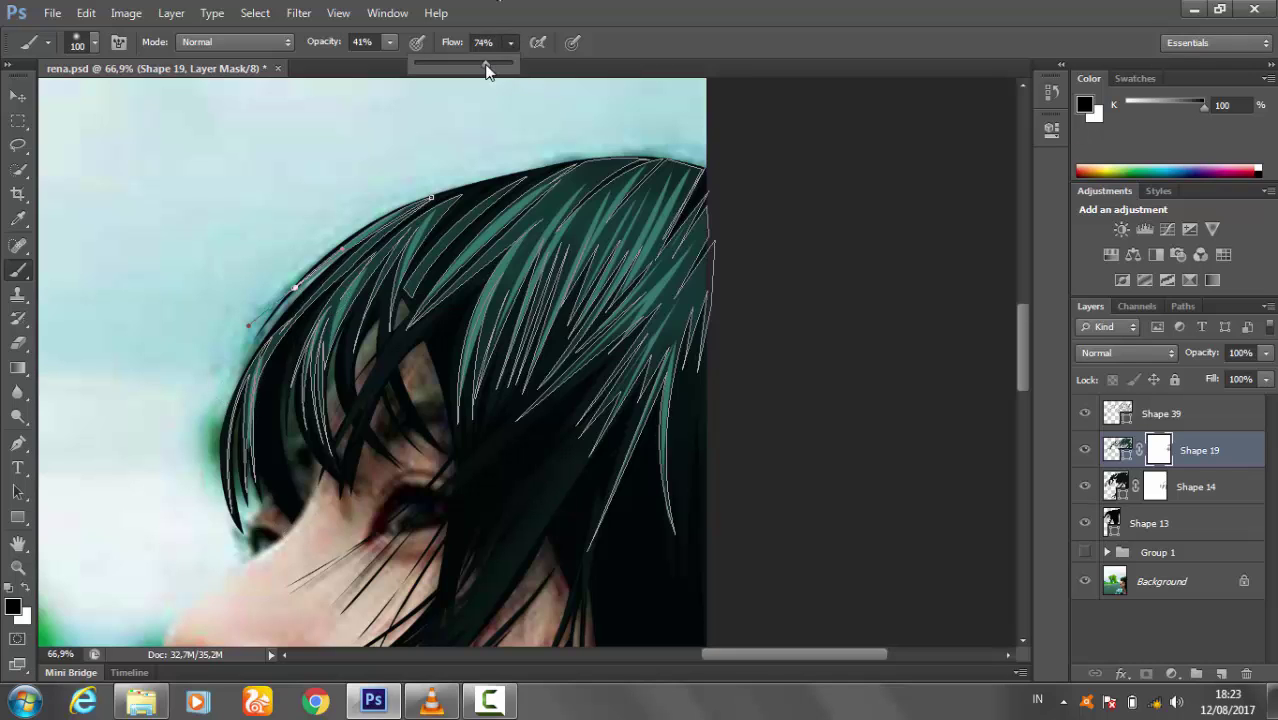
# - Mask Shape 39 with a 250 brush, fit the image in view, and hide the Background
pyautogui.click(1117, 413)
pyautogui.click(1147, 672)
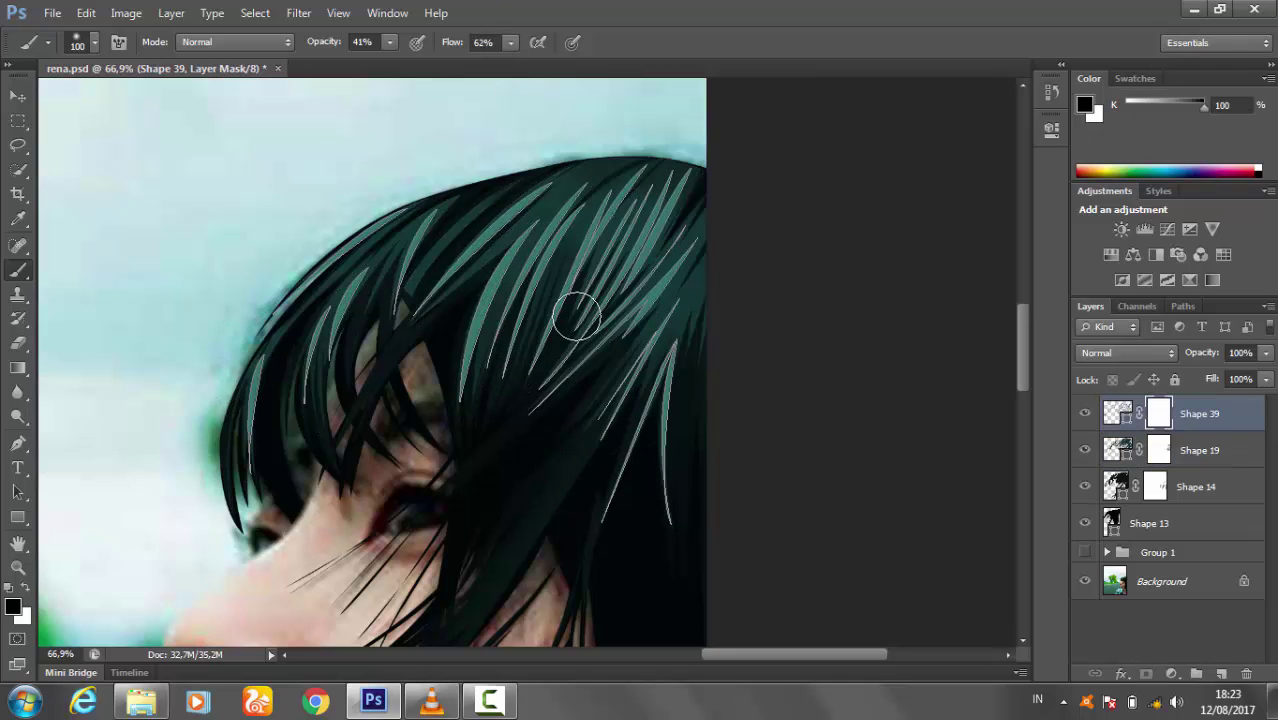
pyautogui.press(']')
pyautogui.press(']')
pyautogui.press(']')
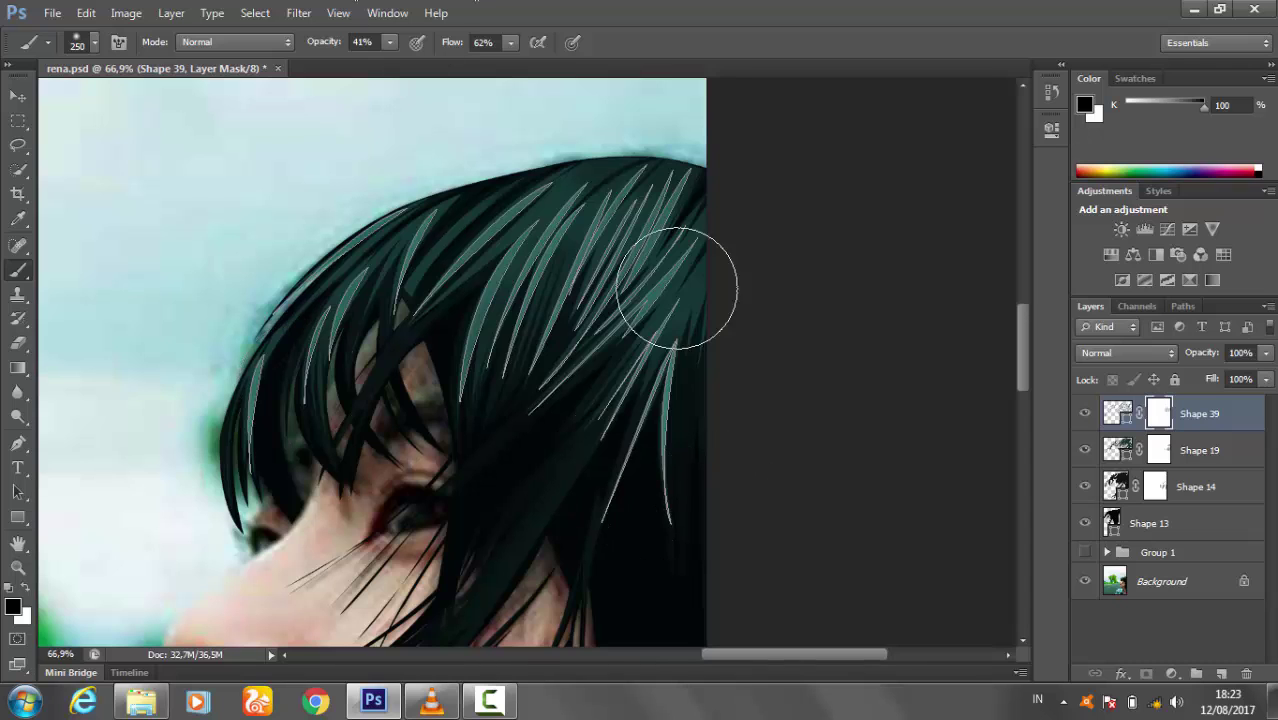
pyautogui.press('z')
pyautogui.hotkey('ctrl', '0')
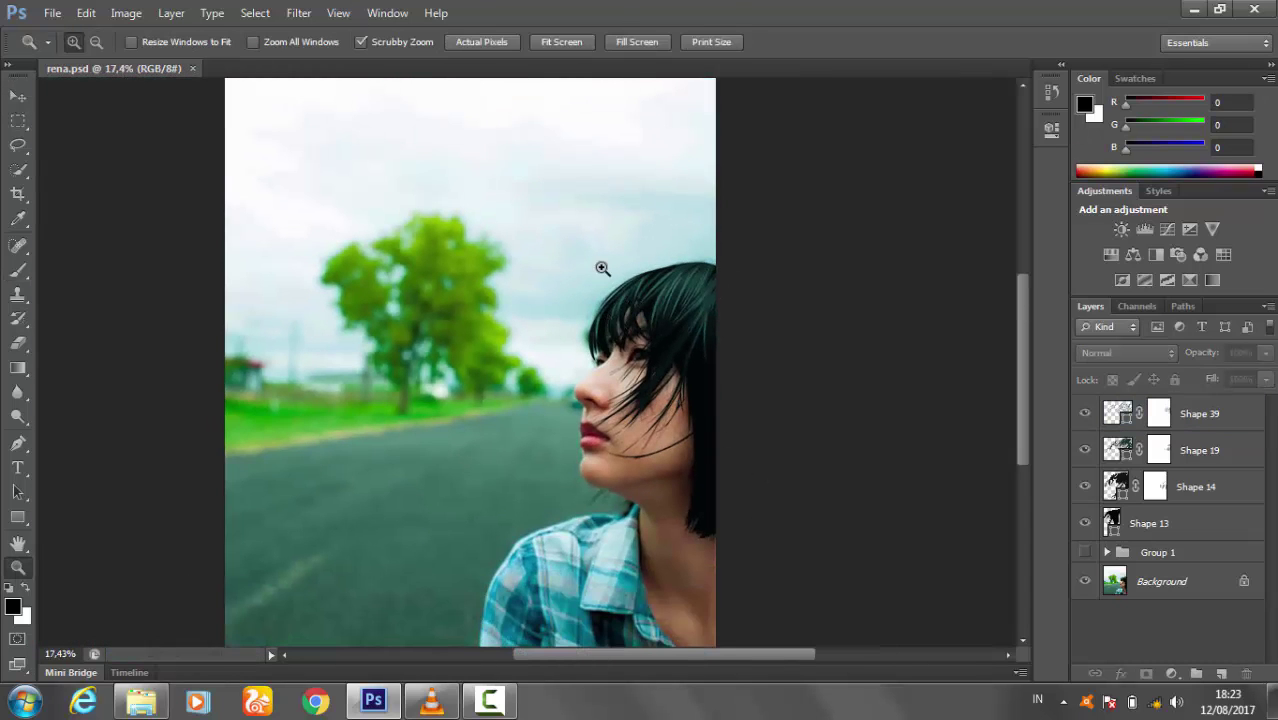
pyautogui.click(1084, 582)
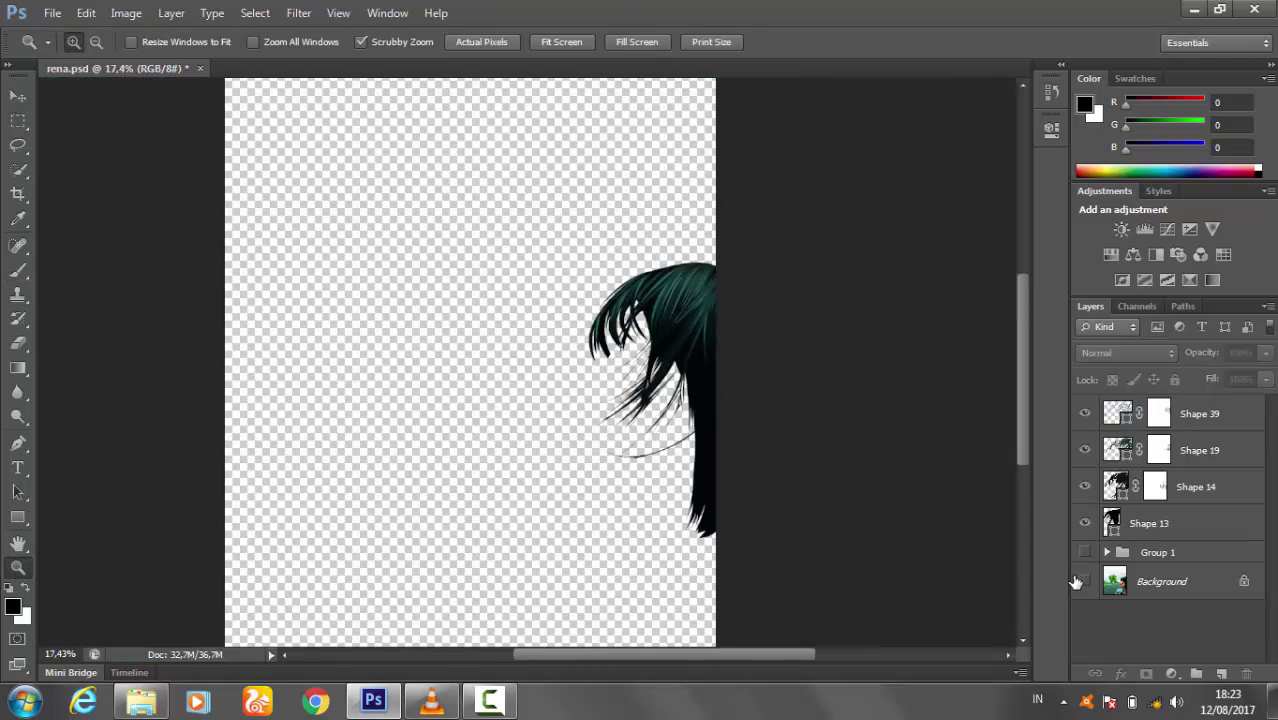